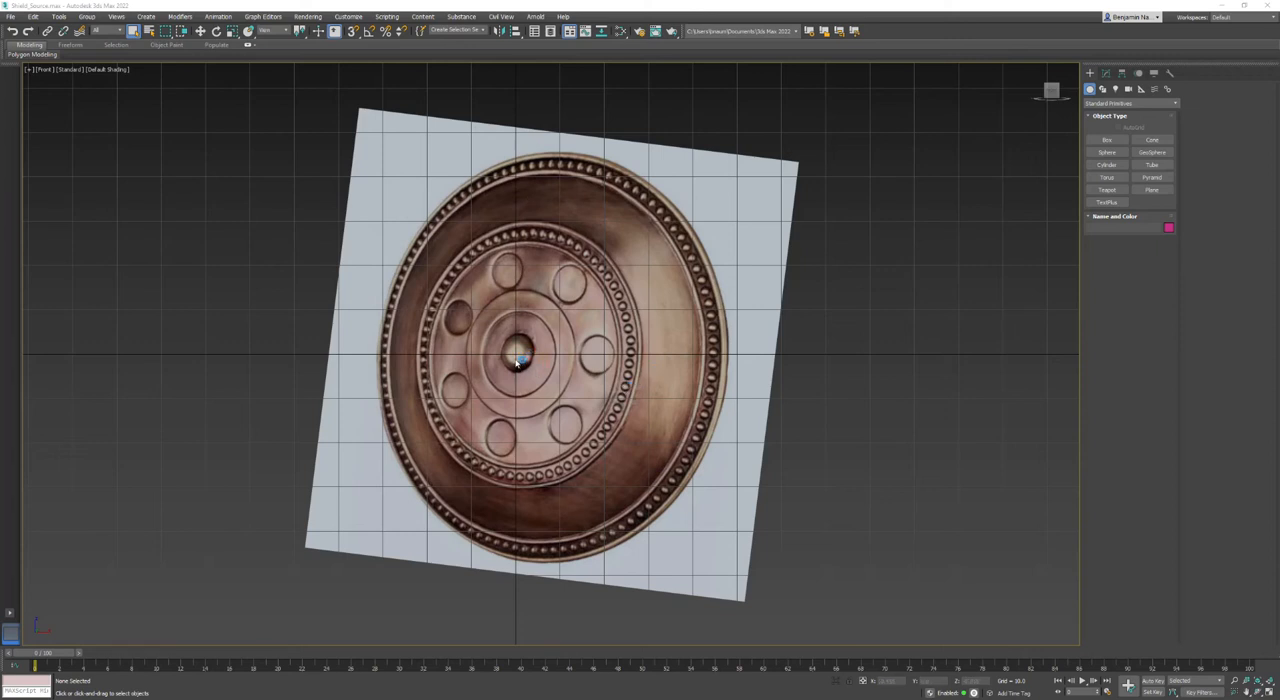
- Draw five small rectangles across the shield's raised rings along its horizontal axis, plus a thin rectangle about 50 units long from centre to rim
{"action": "scroll", "coordinate": [518, 363], "scroll_direction": "up", "scroll_amount": 5}
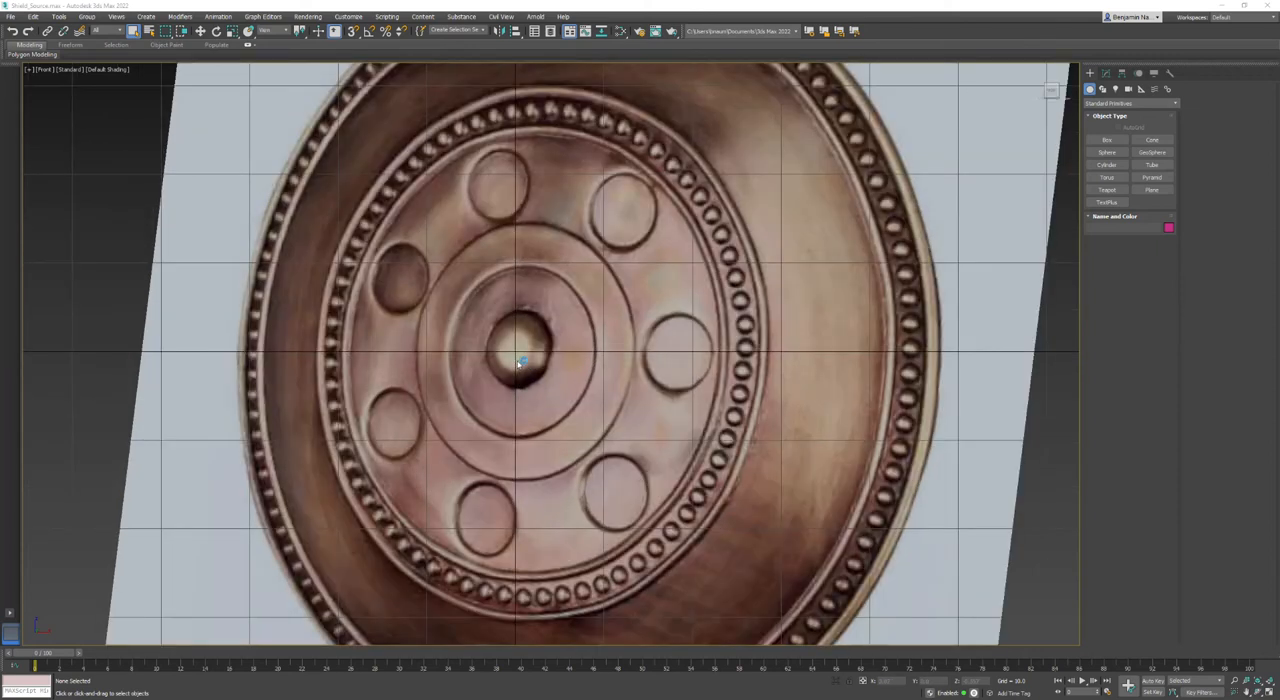
{"action": "left_click", "coordinate": [1103, 89]}
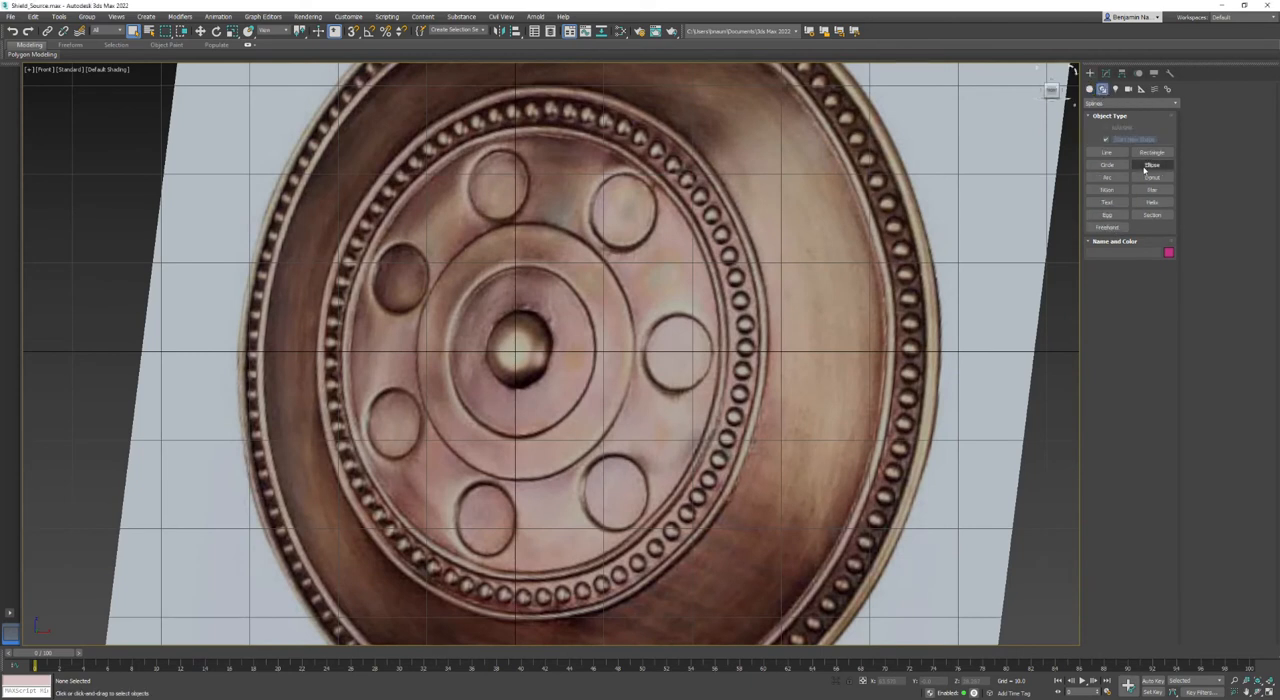
{"action": "left_click", "coordinate": [1151, 152]}
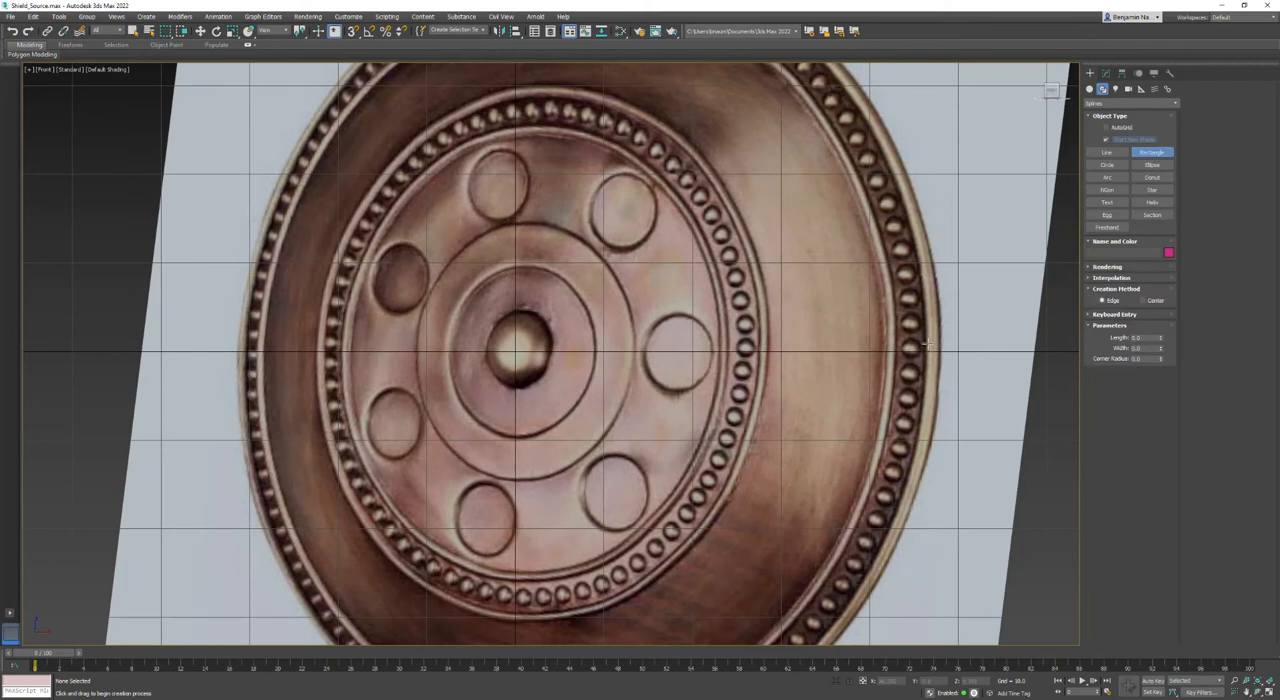
{"action": "left_click_drag", "start_coordinate": [924, 343], "coordinate": [895, 369]}
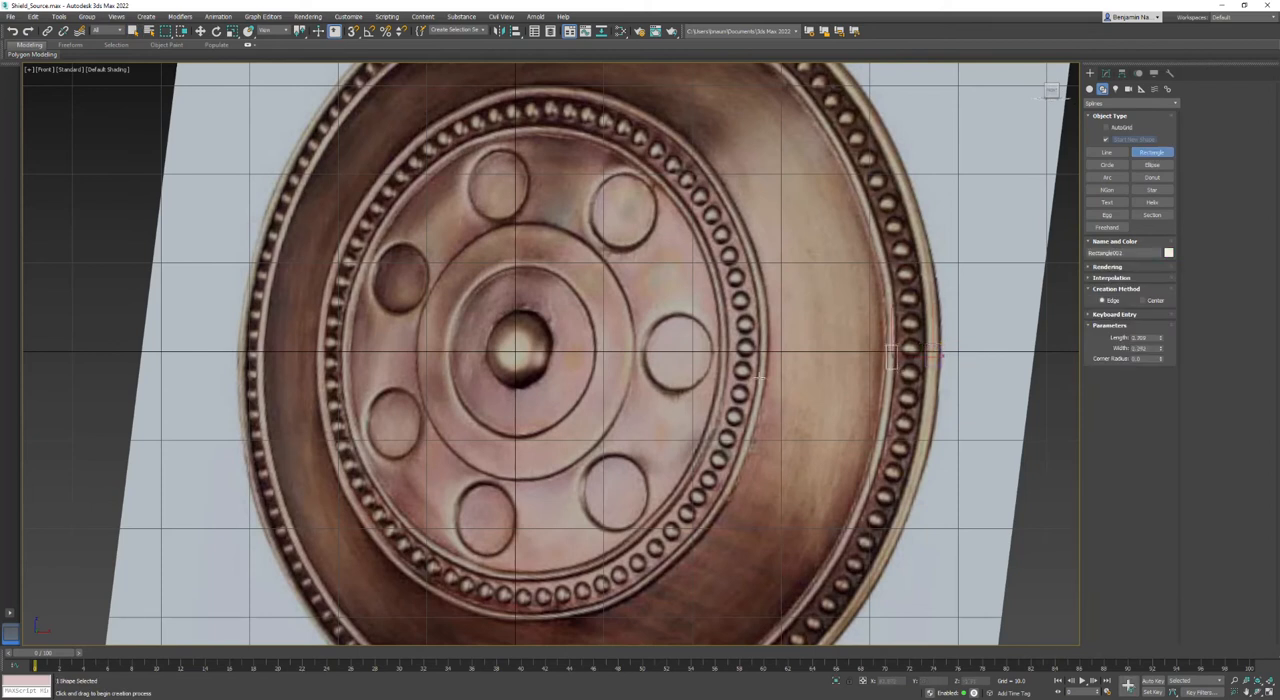
{"action": "left_click_drag", "start_coordinate": [760, 346], "coordinate": [731, 370]}
{"action": "left_click_drag", "start_coordinate": [595, 348], "coordinate": [634, 385]}
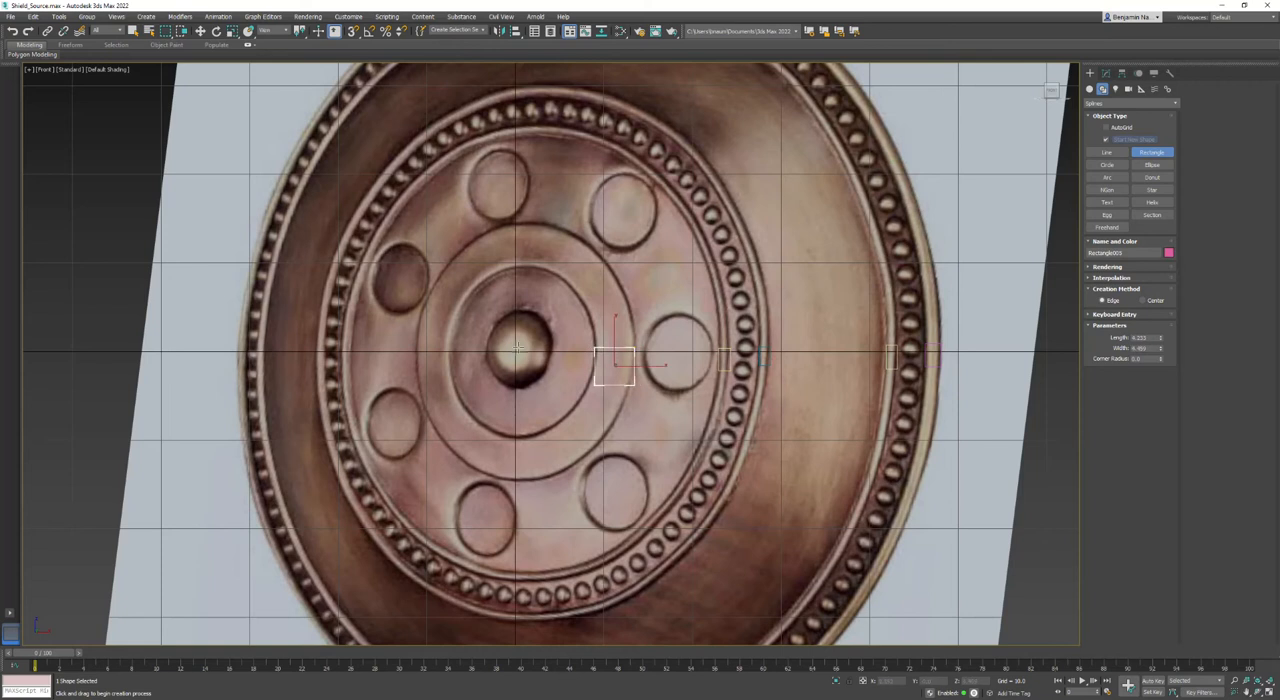
{"action": "left_click_drag", "start_coordinate": [494, 332], "coordinate": [937, 352]}
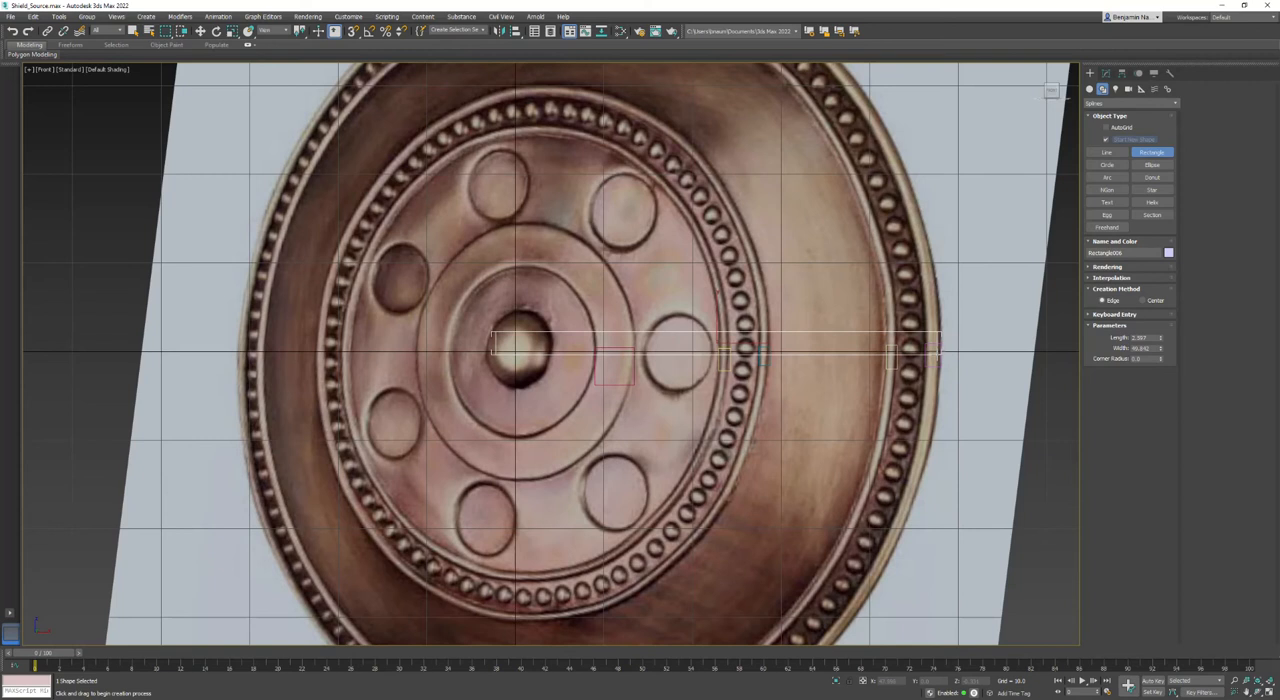
- Draw a circle of about 3.5 radius over the shield's central boss and set its X, Y and Z position to 0
{"action": "left_click", "coordinate": [1103, 169]}
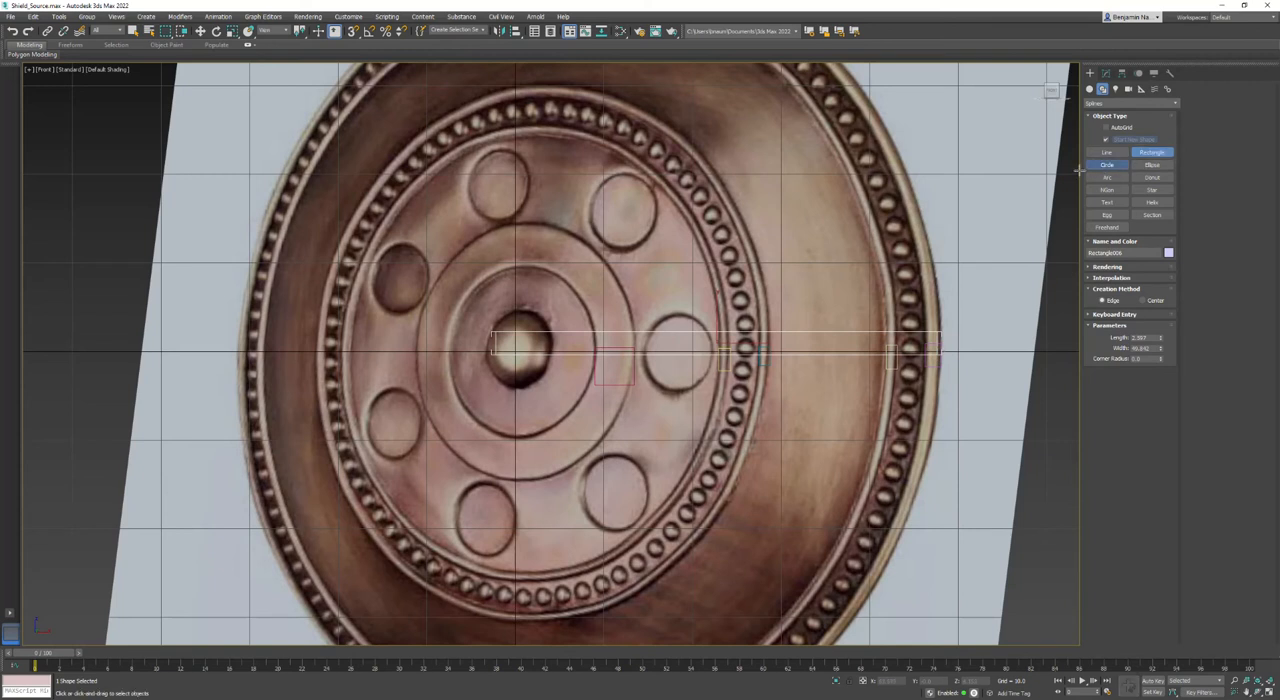
{"action": "left_click_drag", "start_coordinate": [516, 350], "coordinate": [523, 381]}
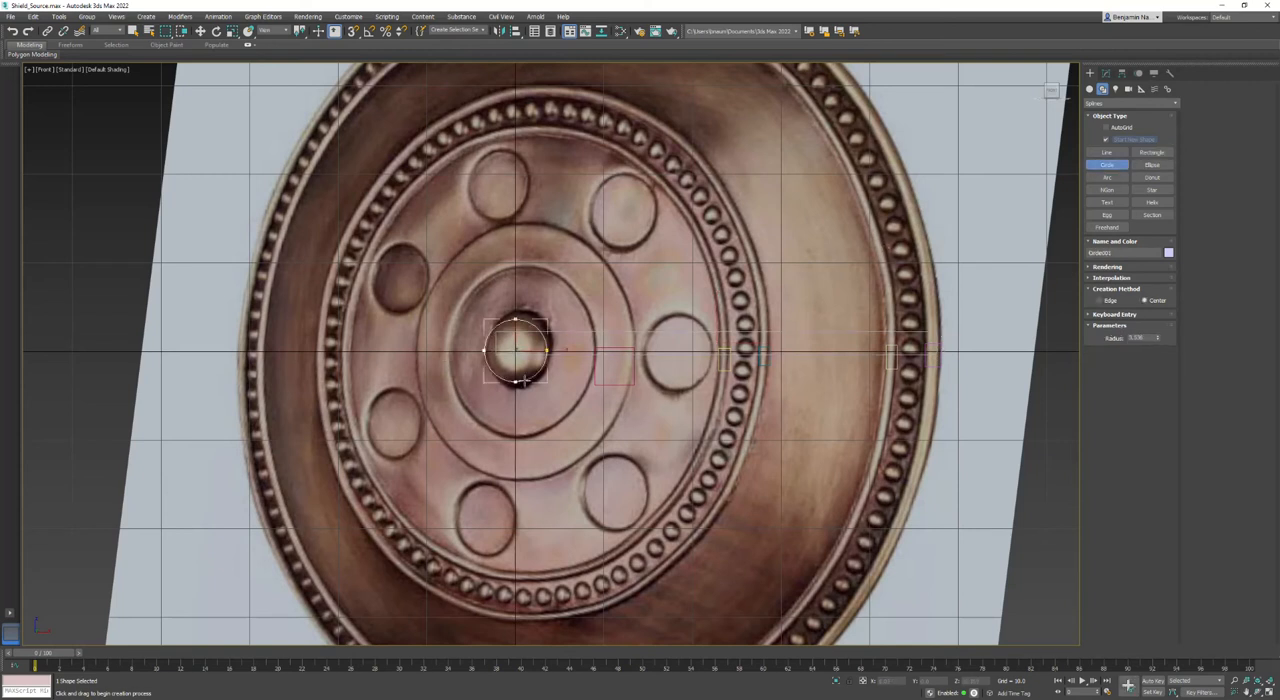
{"action": "right_click", "coordinate": [540, 390]}
{"action": "right_click", "coordinate": [560, 395]}
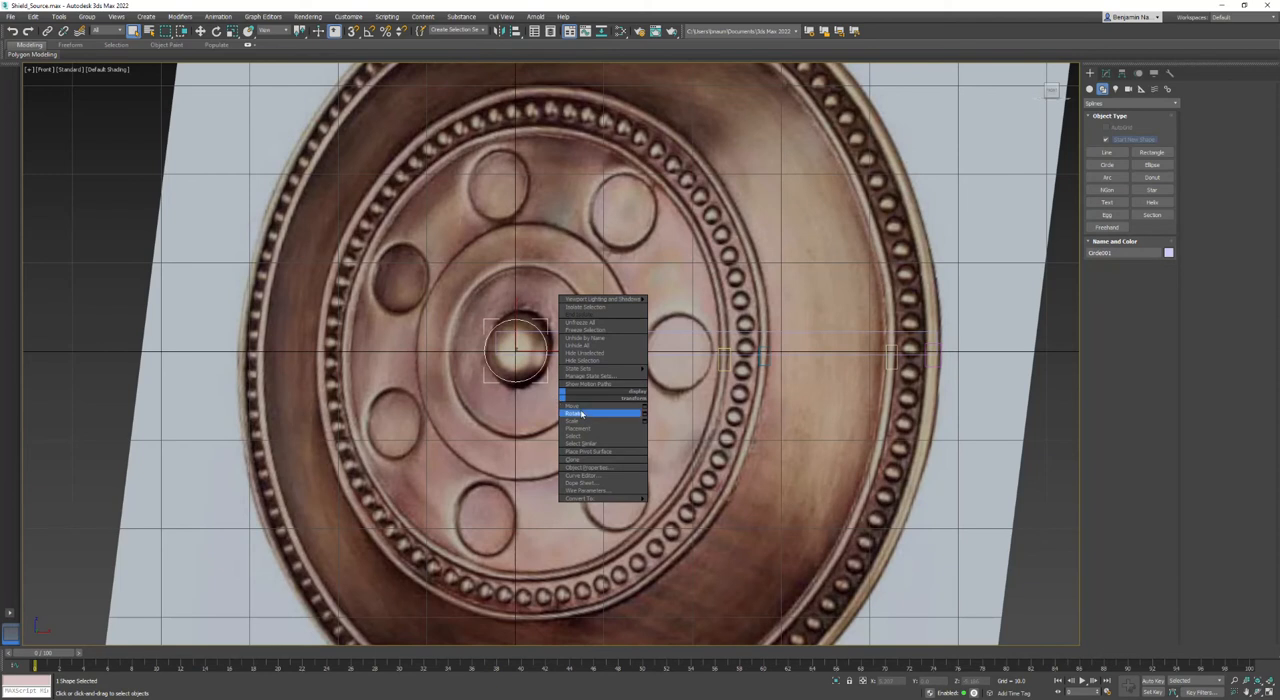
{"action": "left_click", "coordinate": [578, 406]}
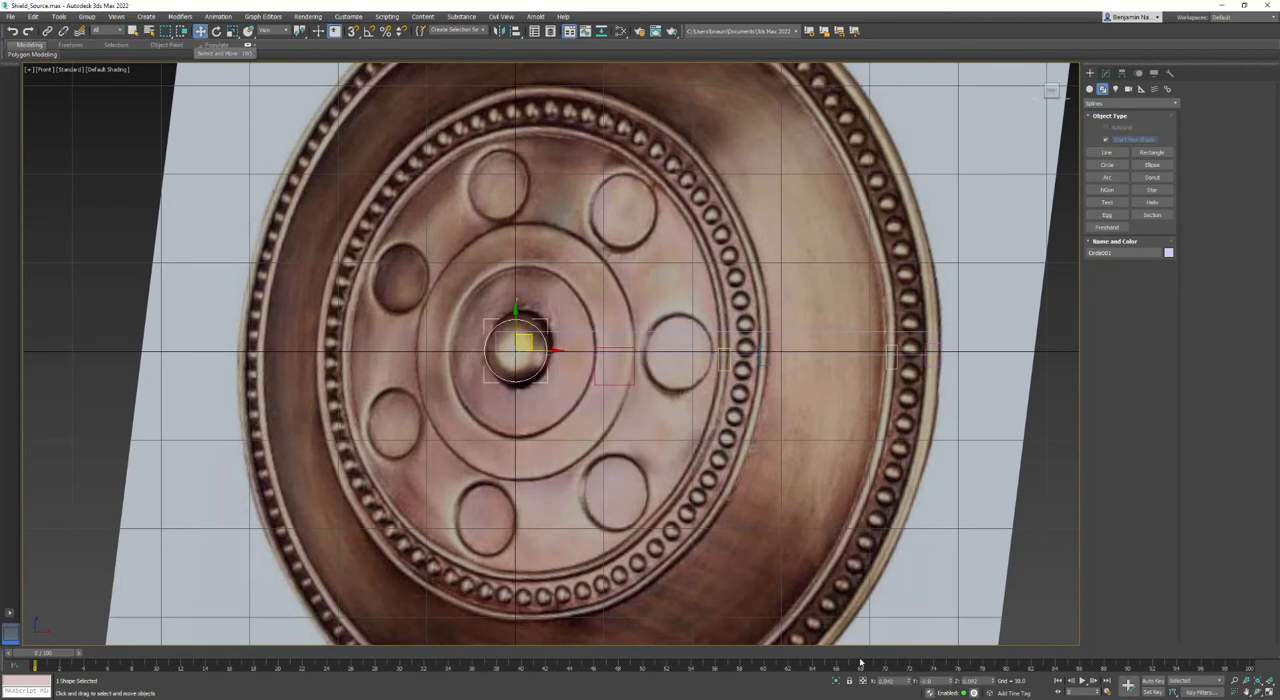
{"action": "double_click", "coordinate": [890, 681]}
{"action": "type", "text": "0"}
{"action": "key", "text": "Return"}
{"action": "key", "text": "Tab"}
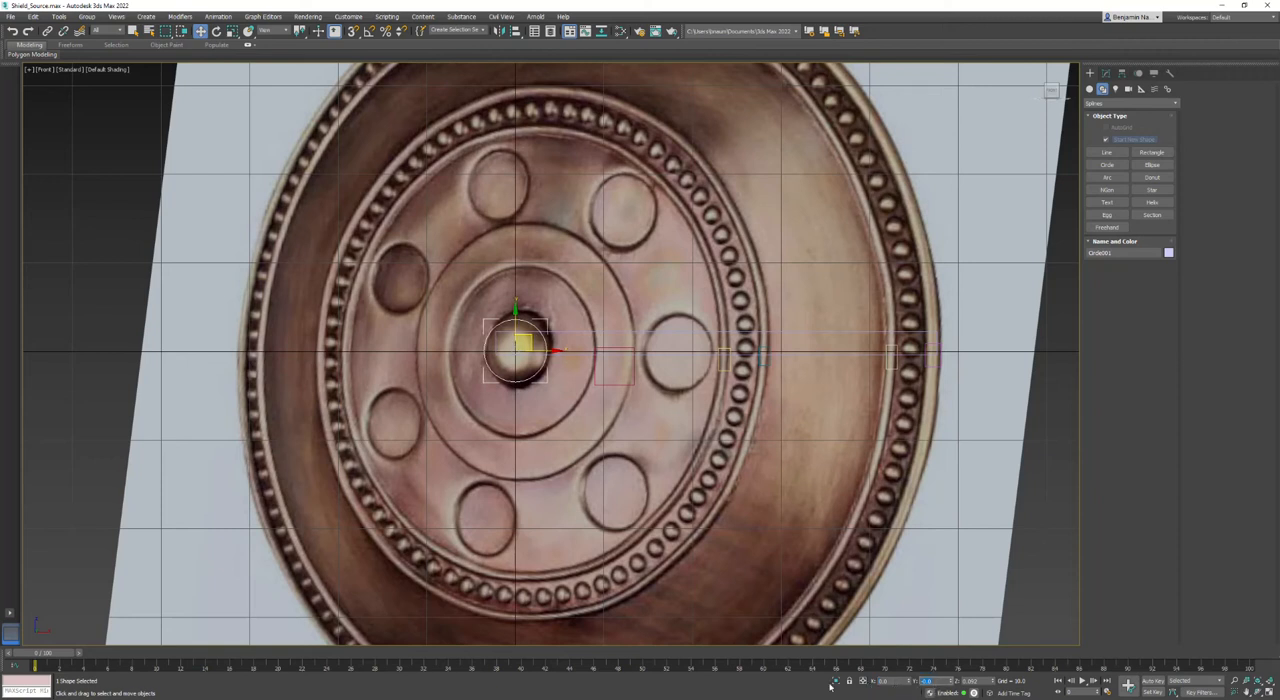
{"action": "key", "text": "Tab"}
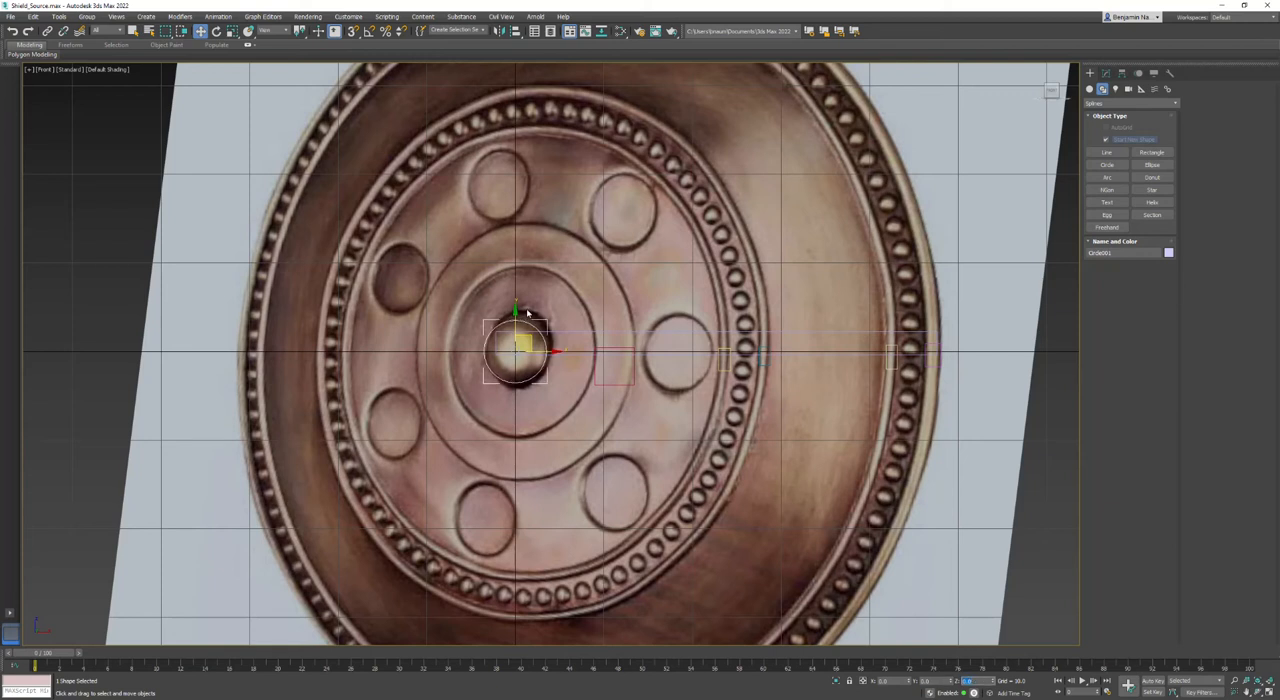
- Convert the circle to an Editable Spline and attach all the rectangles to it
{"action": "right_click", "coordinate": [529, 322]}
{"action": "mouse_move", "coordinate": [575, 424]}
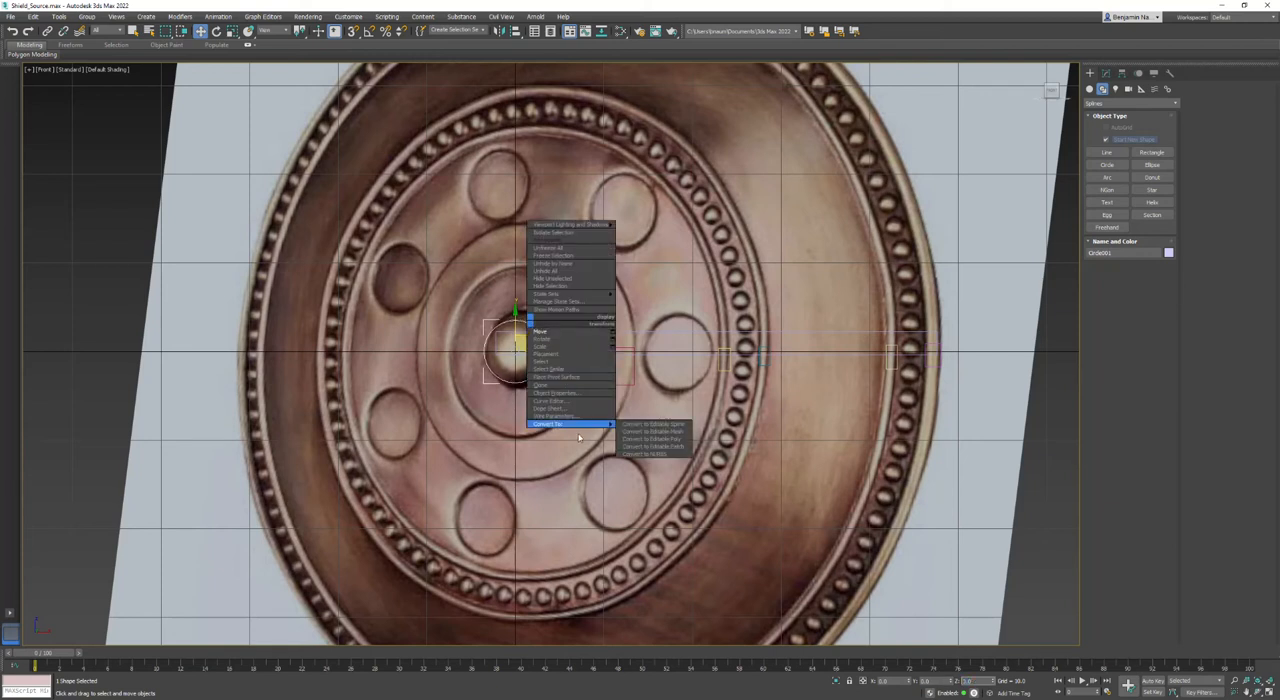
{"action": "left_click", "coordinate": [655, 428]}
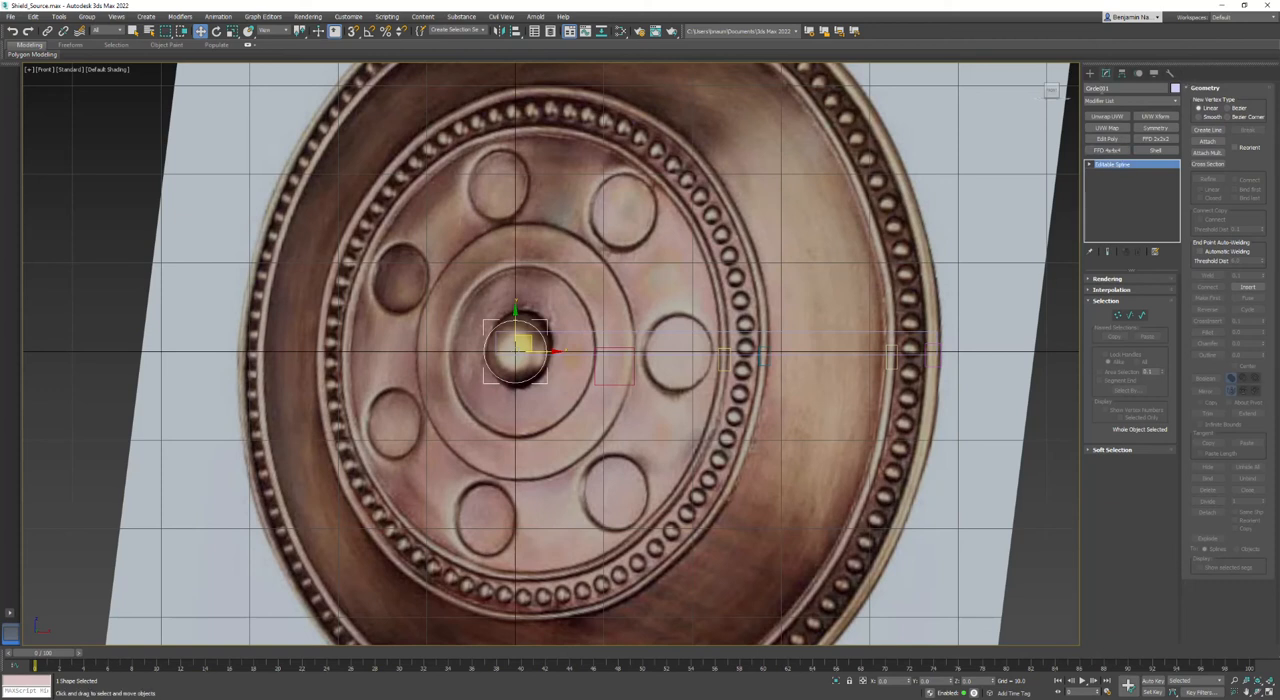
{"action": "left_click", "coordinate": [1207, 140]}
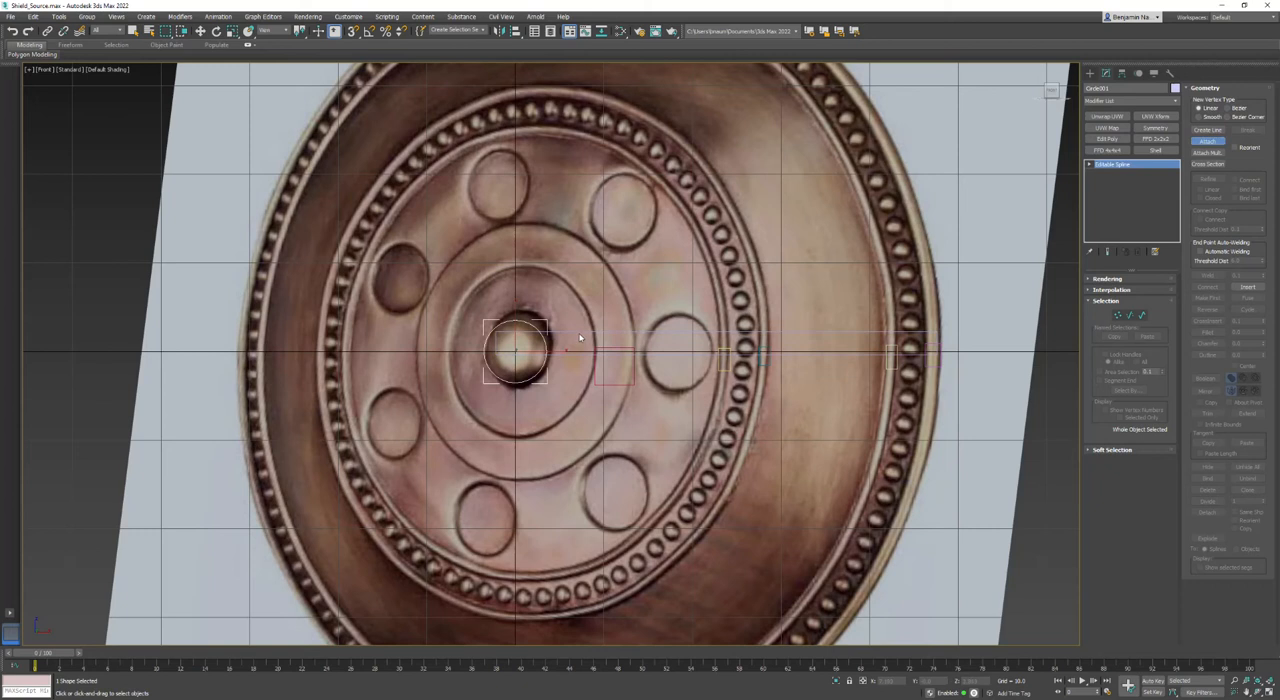
{"action": "left_click", "coordinate": [632, 352]}
{"action": "left_click", "coordinate": [634, 353]}
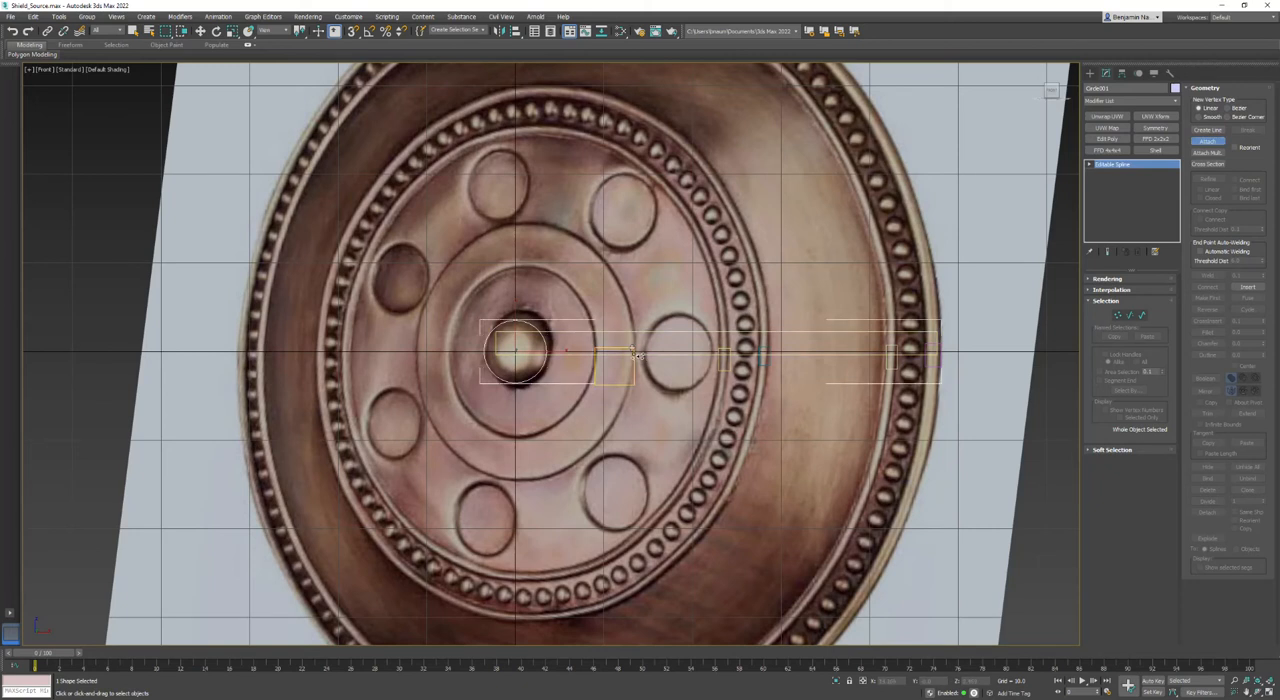
{"action": "left_click", "coordinate": [765, 357]}
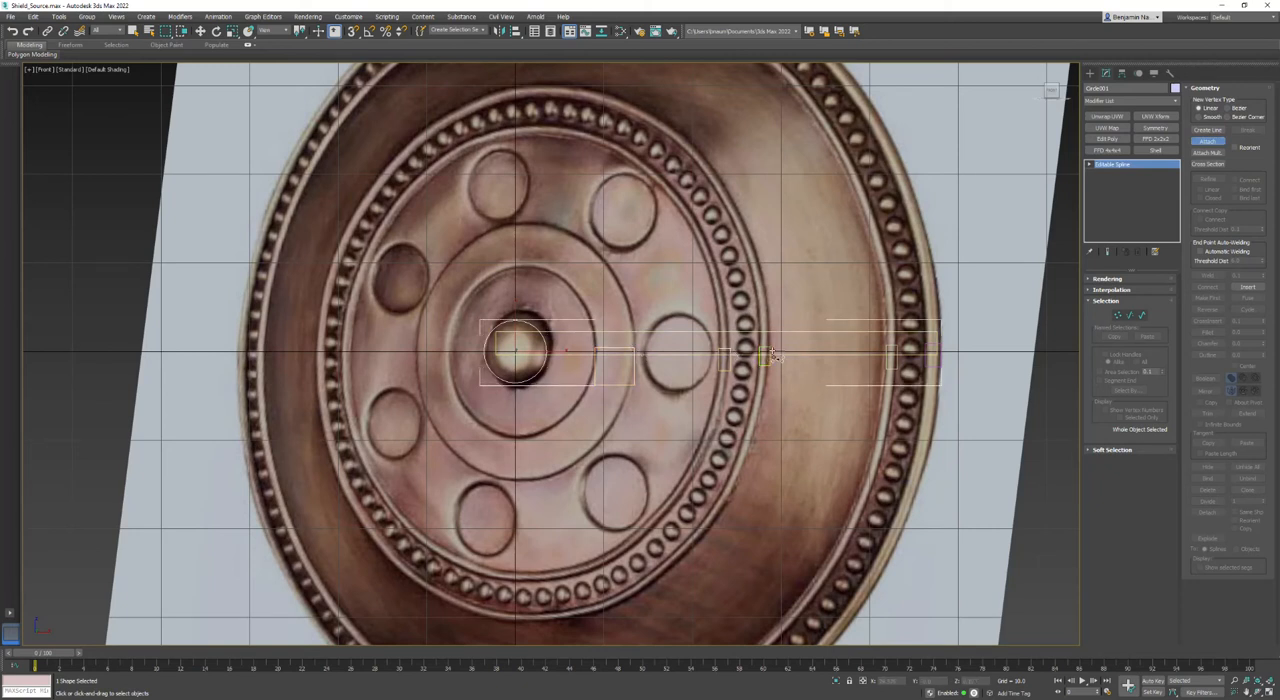
{"action": "left_click", "coordinate": [893, 352]}
{"action": "key", "text": "w"}
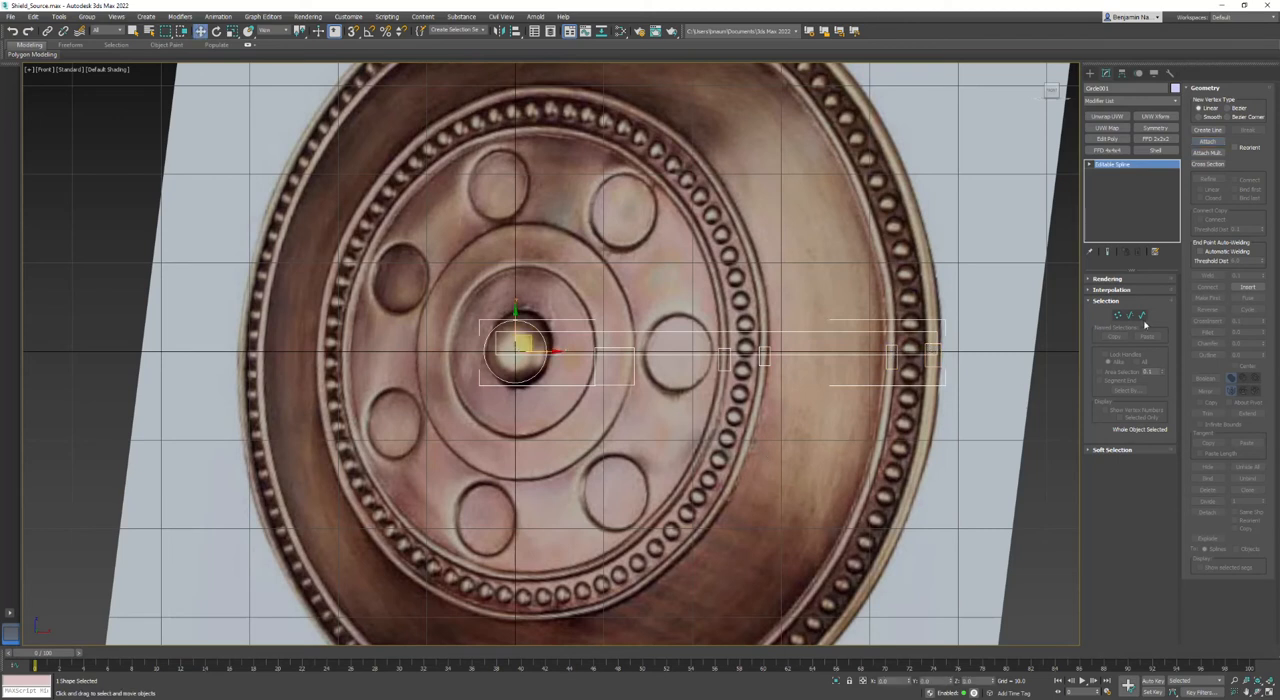
- Combine the circle, the long rectangle and the five small rectangles into one outline with a spline Boolean union
{"action": "left_click", "coordinate": [1093, 167]}
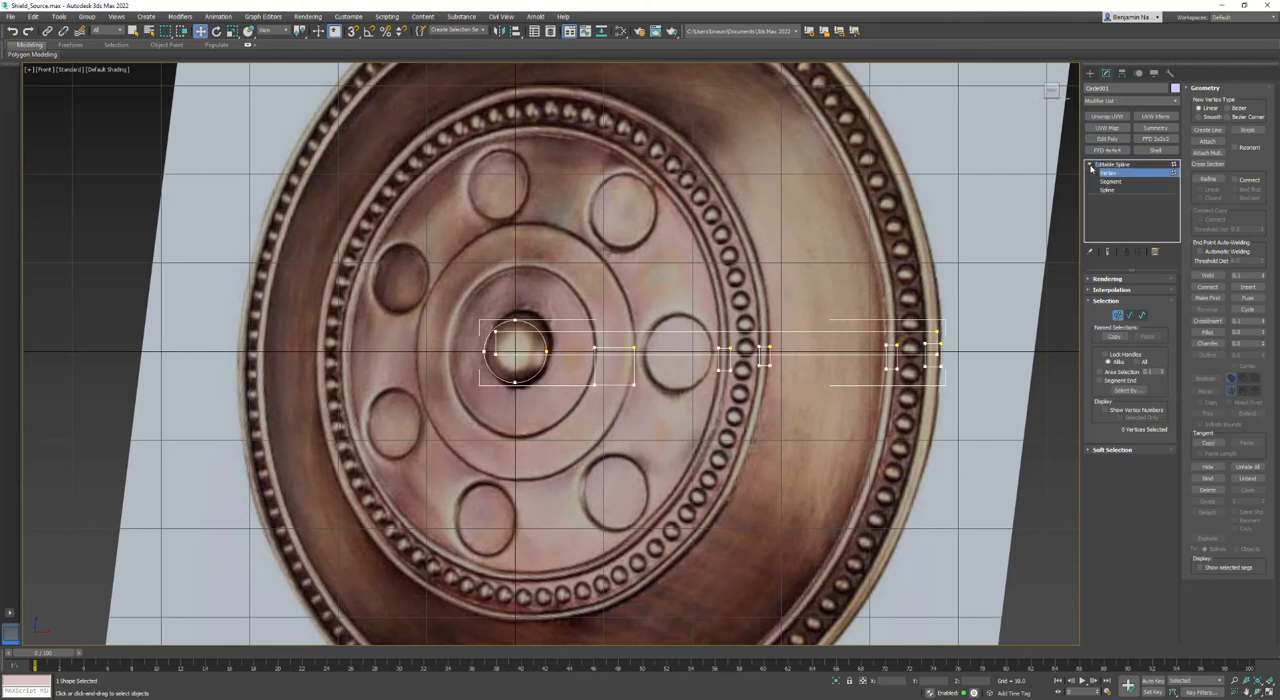
{"action": "right_click", "coordinate": [1107, 192]}
{"action": "left_click", "coordinate": [1108, 191]}
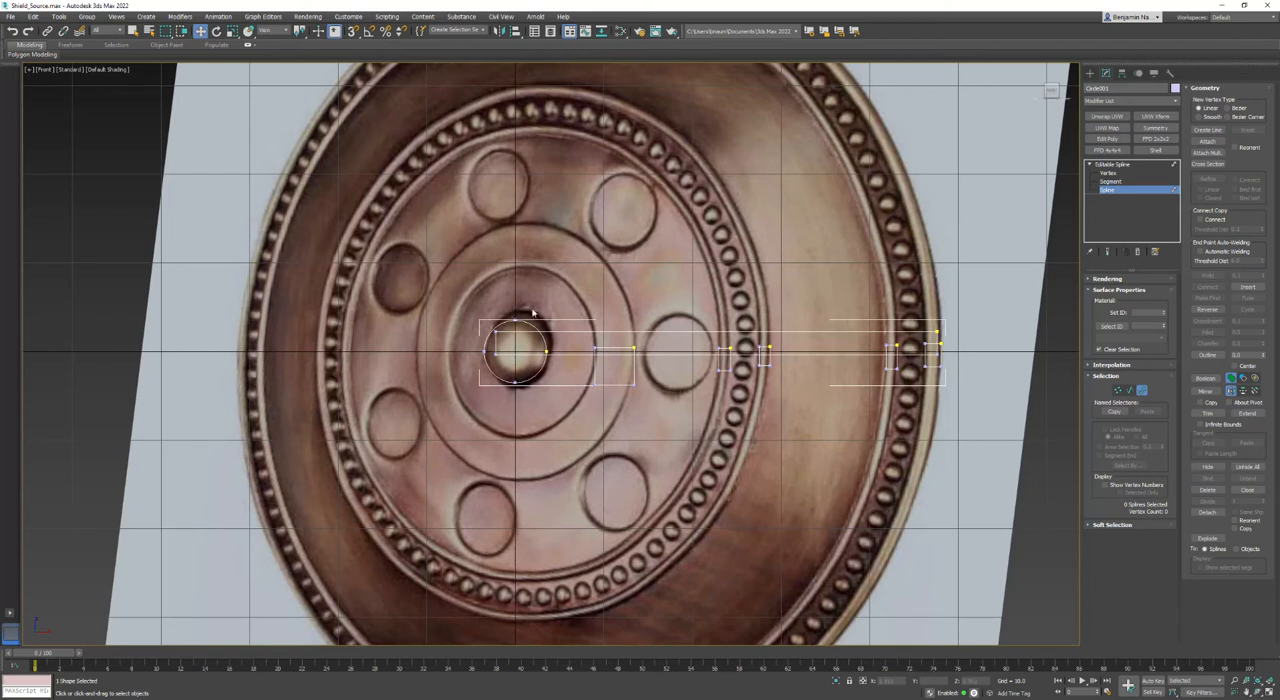
{"action": "left_click", "coordinate": [505, 326]}
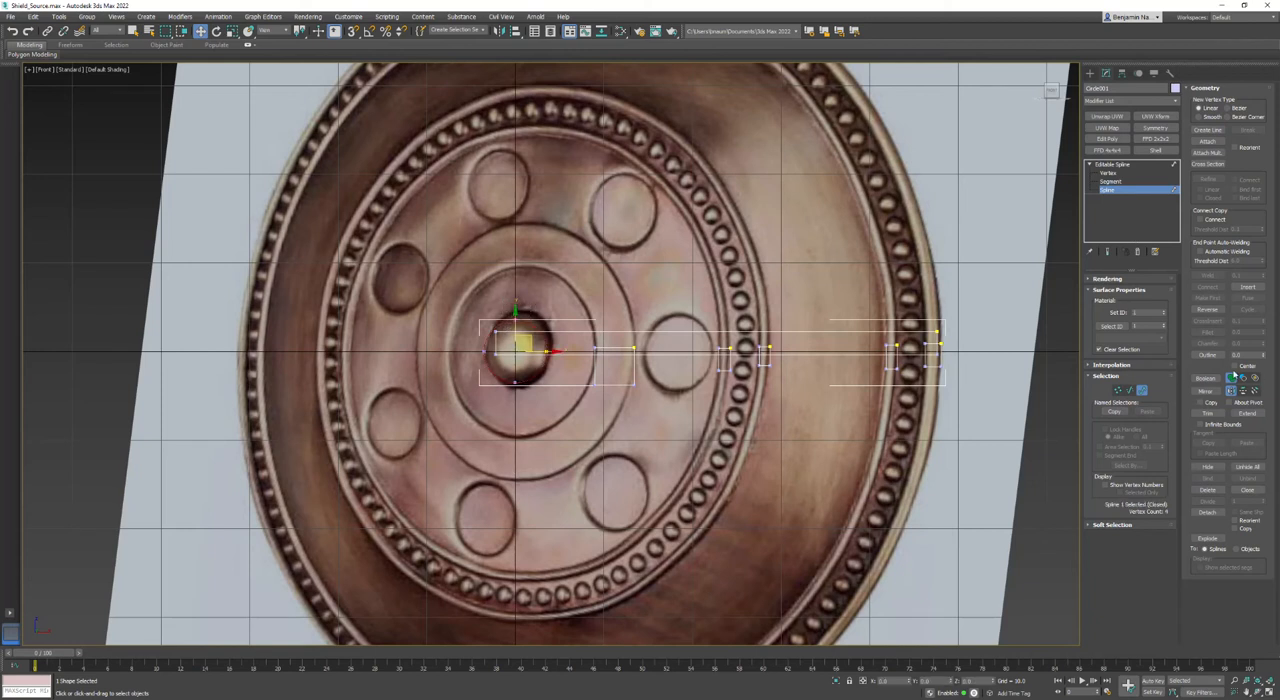
{"action": "left_click", "coordinate": [1208, 378]}
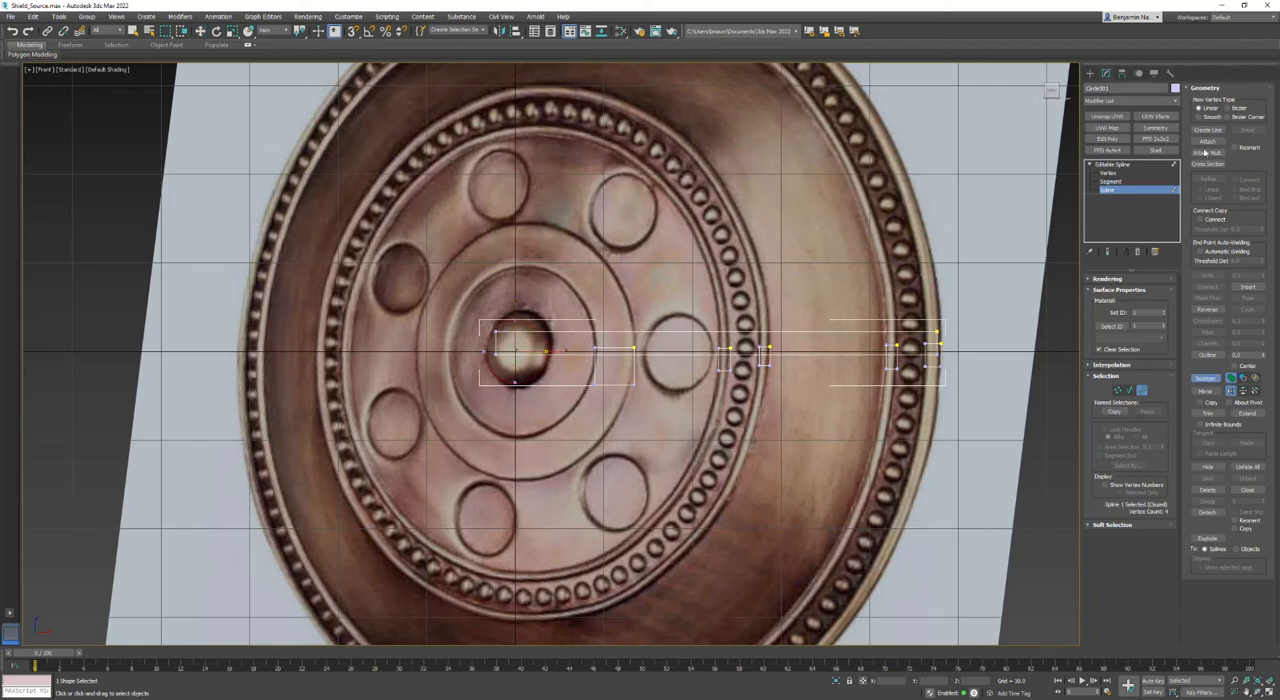
{"action": "left_click", "coordinate": [565, 337]}
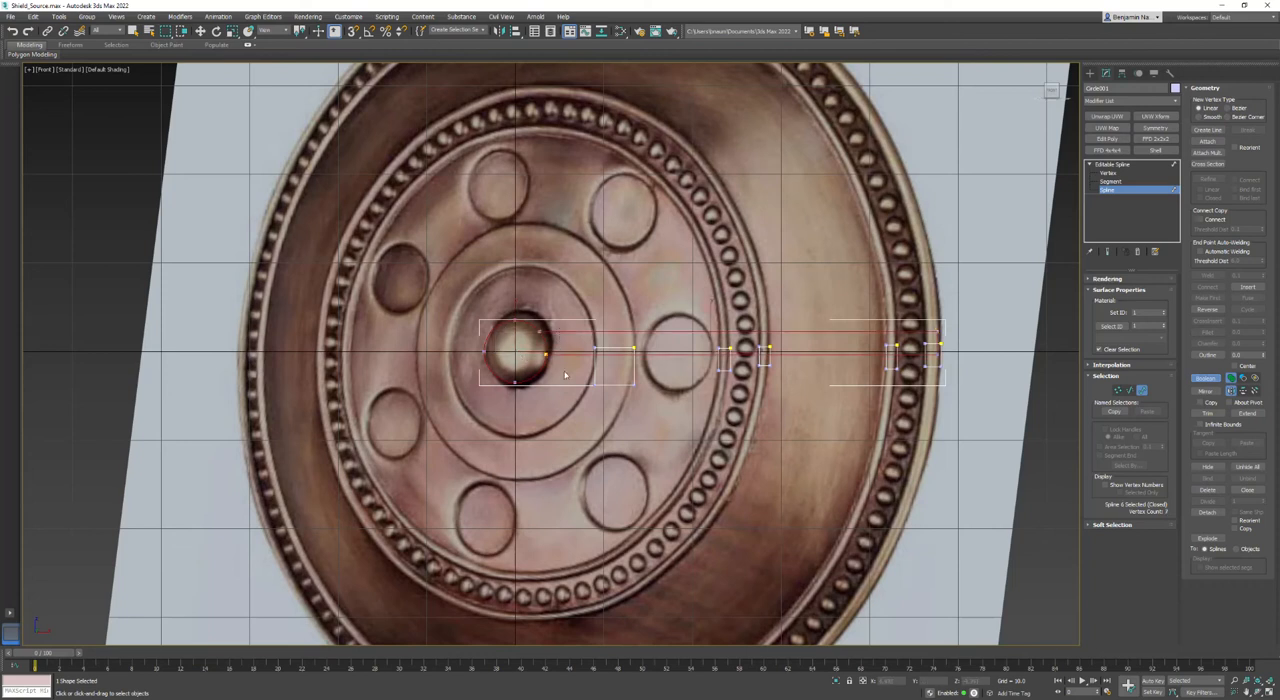
{"action": "left_click", "coordinate": [621, 346]}
{"action": "left_click", "coordinate": [738, 372]}
{"action": "left_click", "coordinate": [770, 363]}
{"action": "left_click", "coordinate": [898, 370]}
{"action": "left_click", "coordinate": [934, 369]}
{"action": "key", "text": "w"}
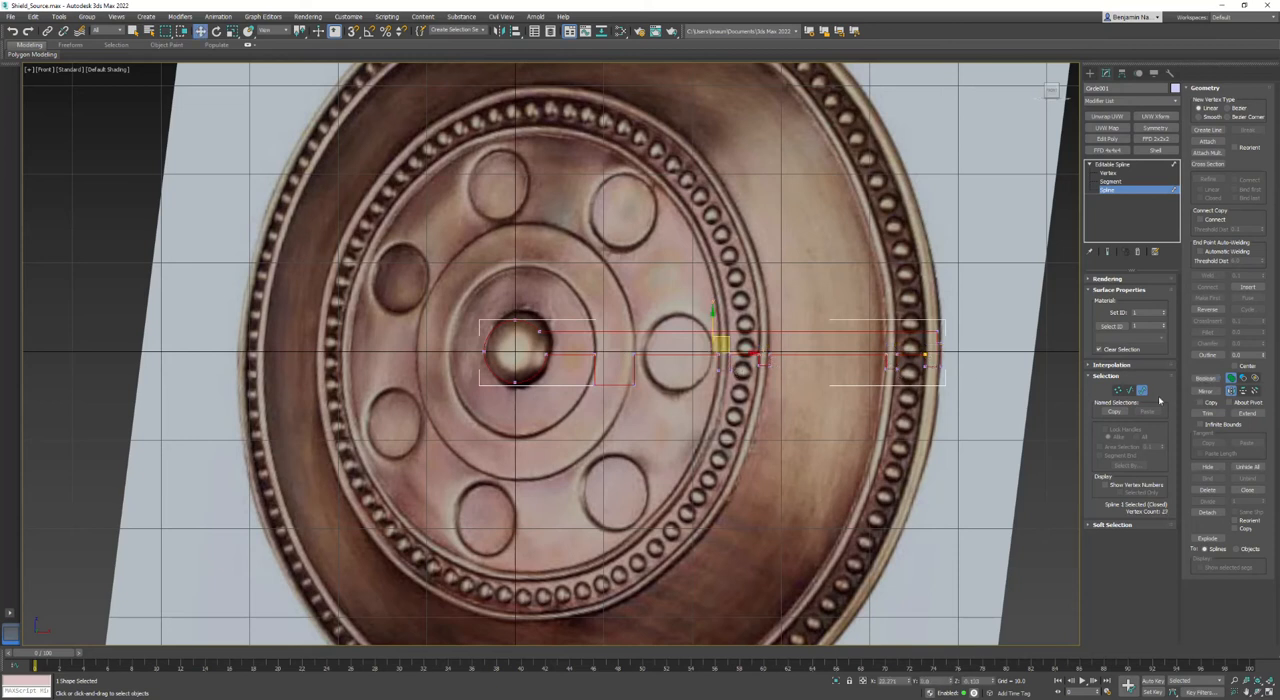
- Delete the circle's upper arc segments and the long top edge, leaving only the lower profile
{"action": "left_click", "coordinate": [1131, 391]}
{"action": "left_click_drag", "start_coordinate": [515, 295], "coordinate": [421, 330]}
{"action": "left_click", "coordinate": [561, 332]}
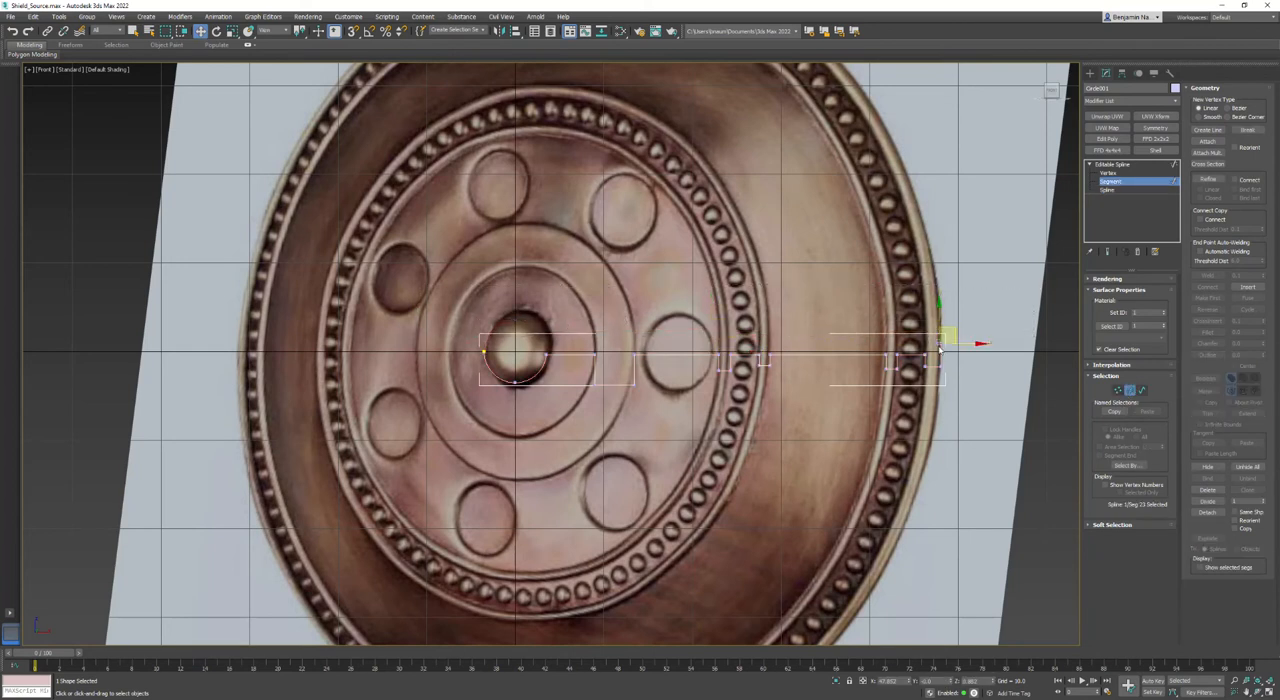
- Level the bottom vertices of the two ridges beside the inner beaded ring by scaling them vertically about the selection center
{"action": "scroll", "coordinate": [935, 355], "scroll_direction": "up", "scroll_amount": 3}
{"action": "scroll", "coordinate": [935, 355], "scroll_direction": "down", "scroll_amount": 1}
{"action": "middle_click_drag", "start_coordinate": [465, 402], "coordinate": [715, 380]}
{"action": "key", "text": "1"}
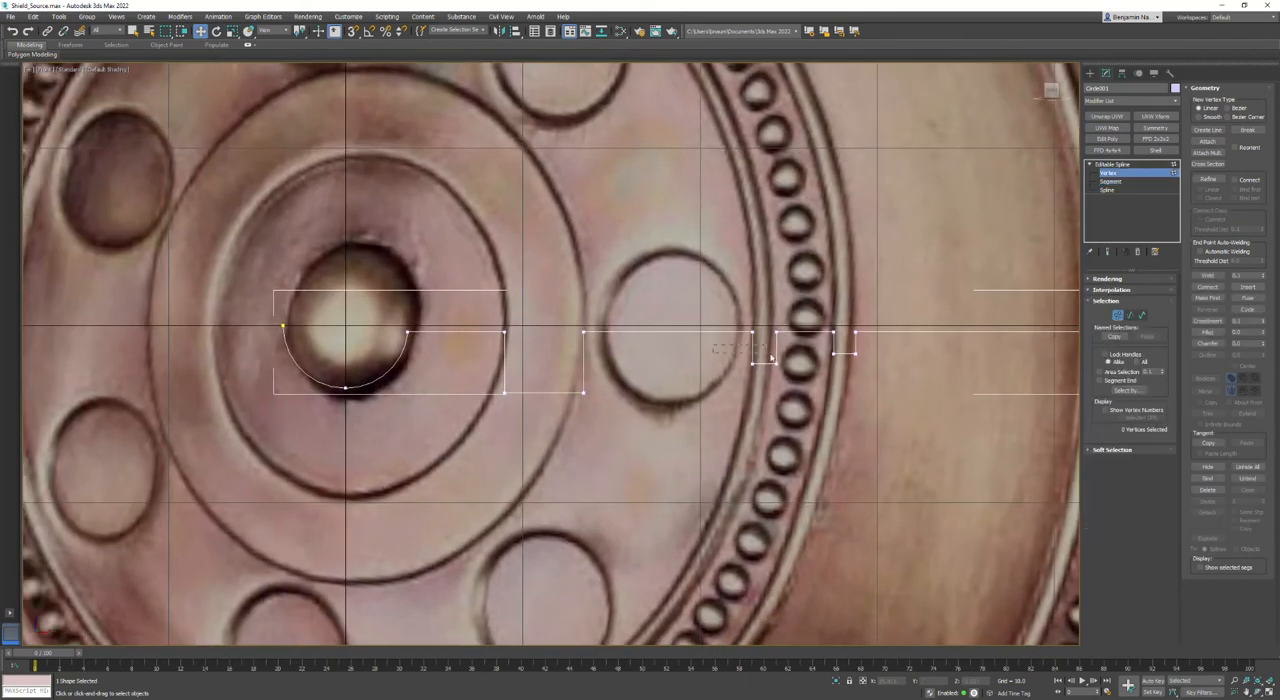
{"action": "left_click_drag", "start_coordinate": [712, 346], "coordinate": [801, 388]}
{"action": "left_click_drag", "start_coordinate": [699, 397], "coordinate": [866, 343]}
{"action": "left_click", "coordinate": [232, 30]}
{"action": "left_click_drag", "start_coordinate": [300, 30], "coordinate": [300, 75]}
{"action": "left_click_drag", "start_coordinate": [805, 317], "coordinate": [629, 379]}
{"action": "scroll", "coordinate": [711, 389], "scroll_direction": "down", "scroll_amount": 3}
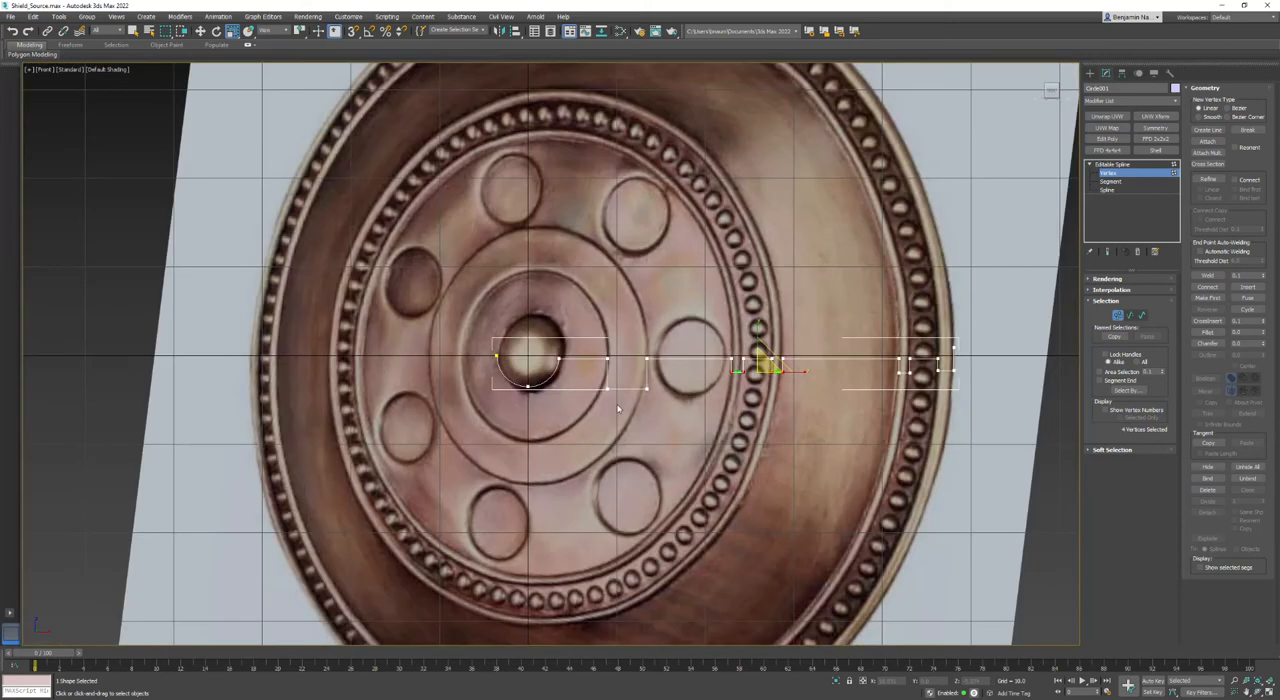
- Convert all profile vertices between the central boss's neighbouring ridge and the outer rim to Corner type
{"action": "left_click_drag", "start_coordinate": [597, 349], "coordinate": [1094, 466]}
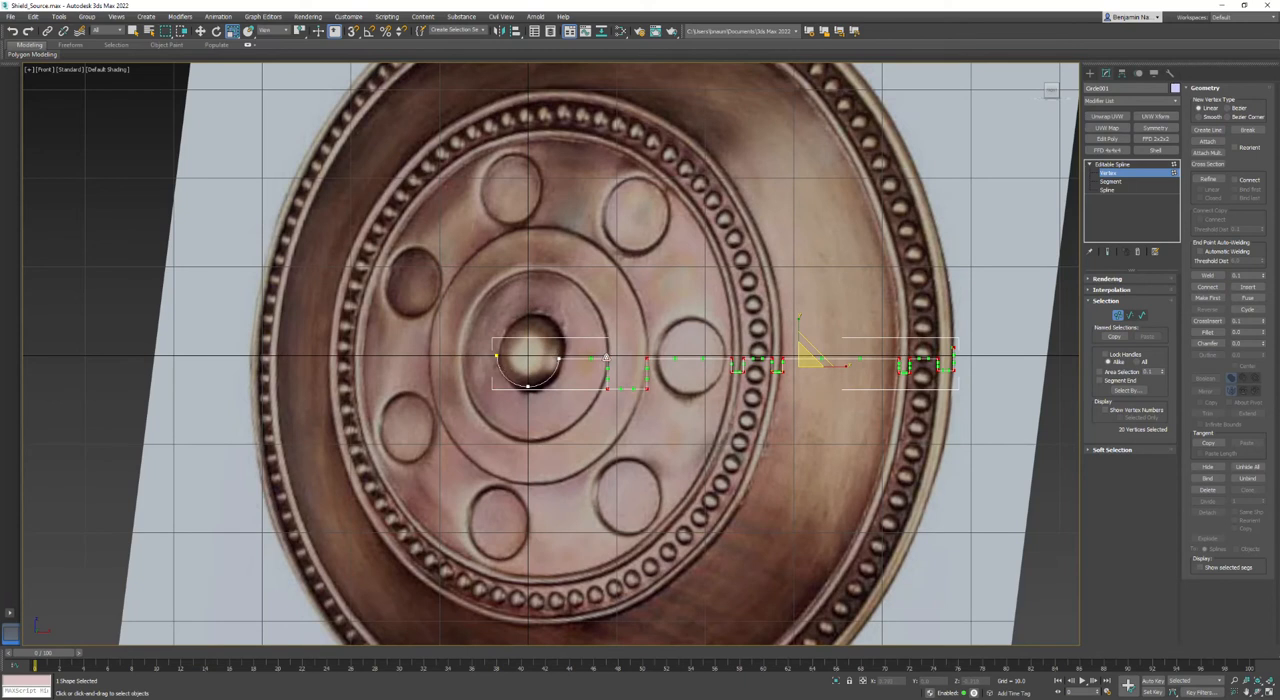
{"action": "right_click", "coordinate": [605, 357]}
{"action": "left_click", "coordinate": [585, 298]}
{"action": "left_click", "coordinate": [811, 406]}
- Select the bottom vertices of all five ridges and scale them vertically onto one common level
{"action": "left_click_drag", "start_coordinate": [690, 414], "coordinate": [1008, 365]}
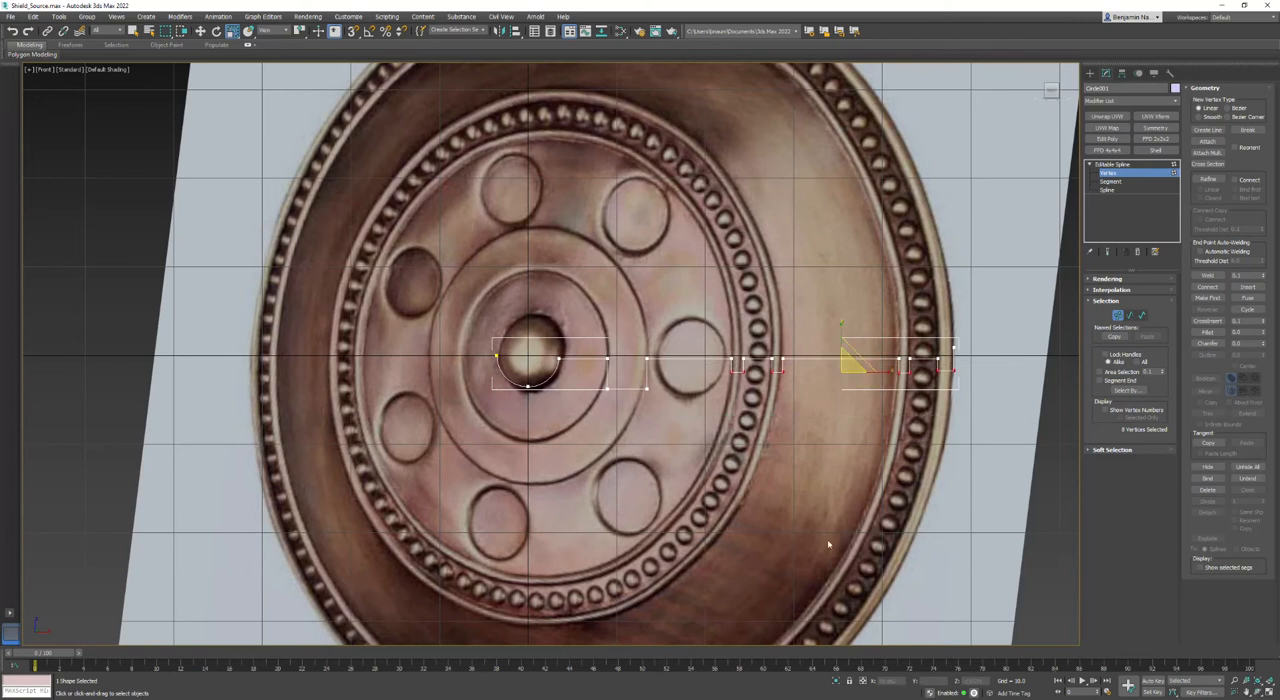
{"action": "left_click_drag", "start_coordinate": [584, 404], "coordinate": [668, 369], "text": "ctrl"}
{"action": "left_click_drag", "start_coordinate": [799, 332], "coordinate": [760, 665]}
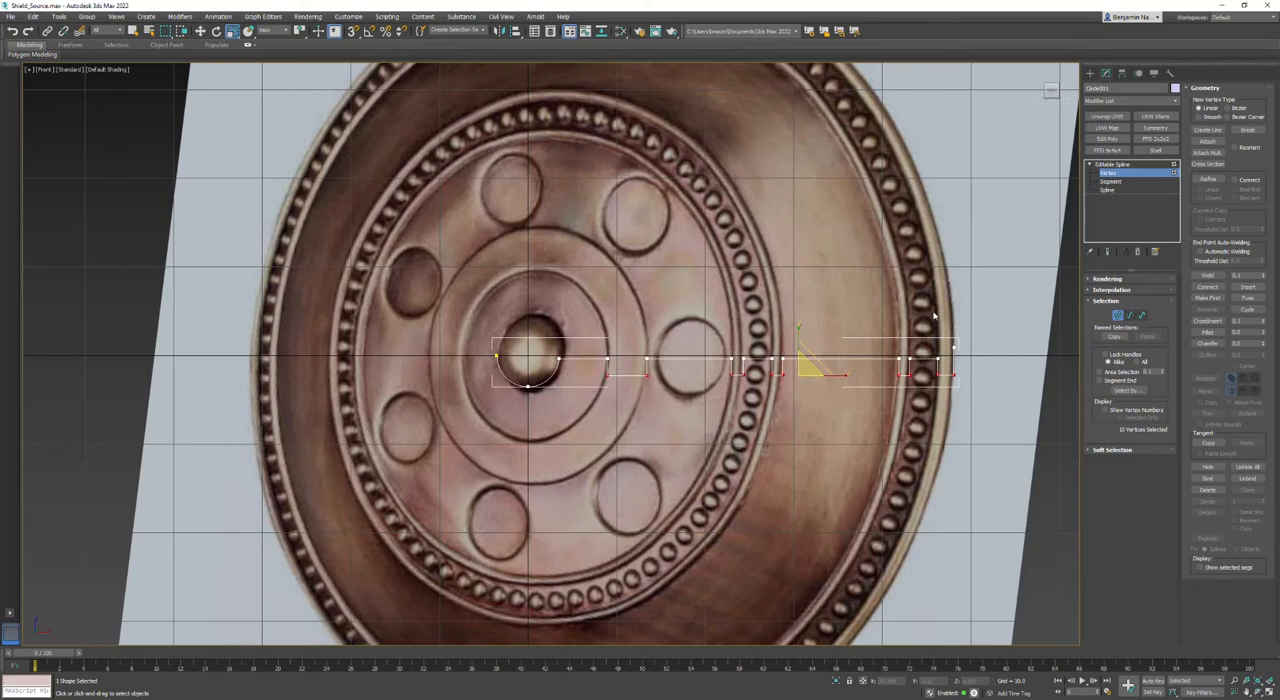
- Move the ridges' bottom vertices straight up together to make the ridges shallower
{"action": "scroll", "coordinate": [790, 365], "scroll_direction": "down", "scroll_amount": 4}
{"action": "scroll", "coordinate": [790, 365], "scroll_direction": "up", "scroll_amount": 10}
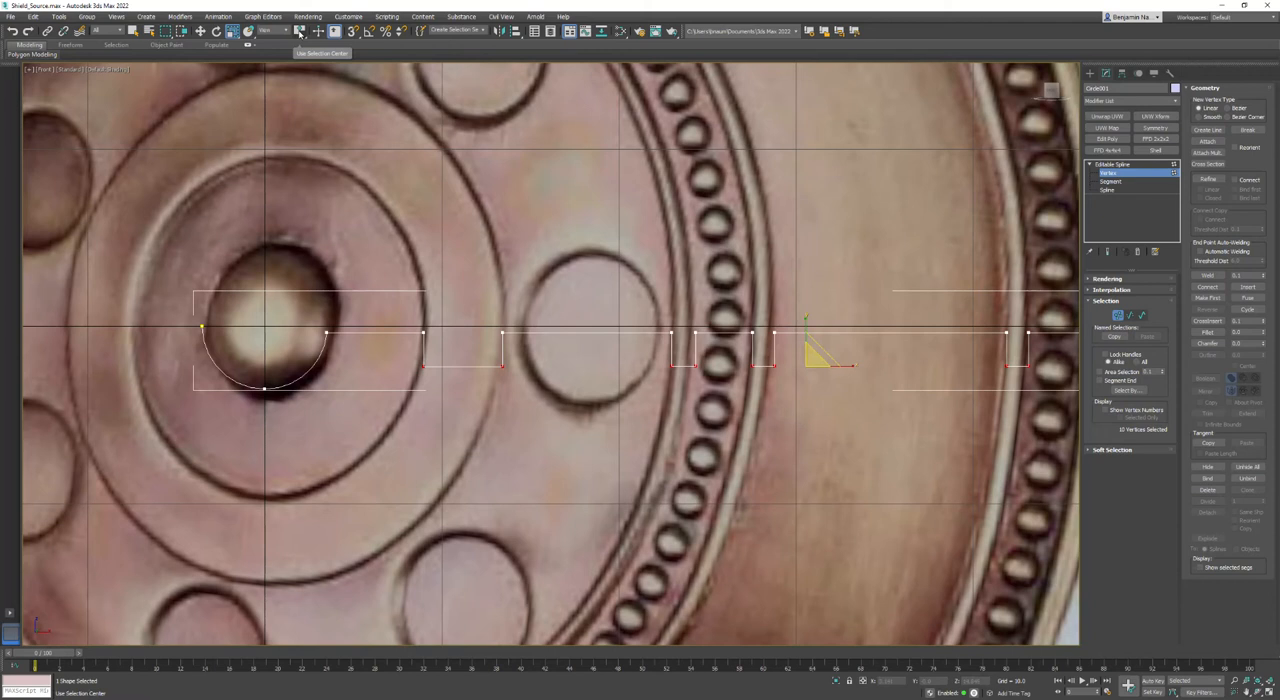
{"action": "left_click_drag", "start_coordinate": [299, 32], "coordinate": [300, 47]}
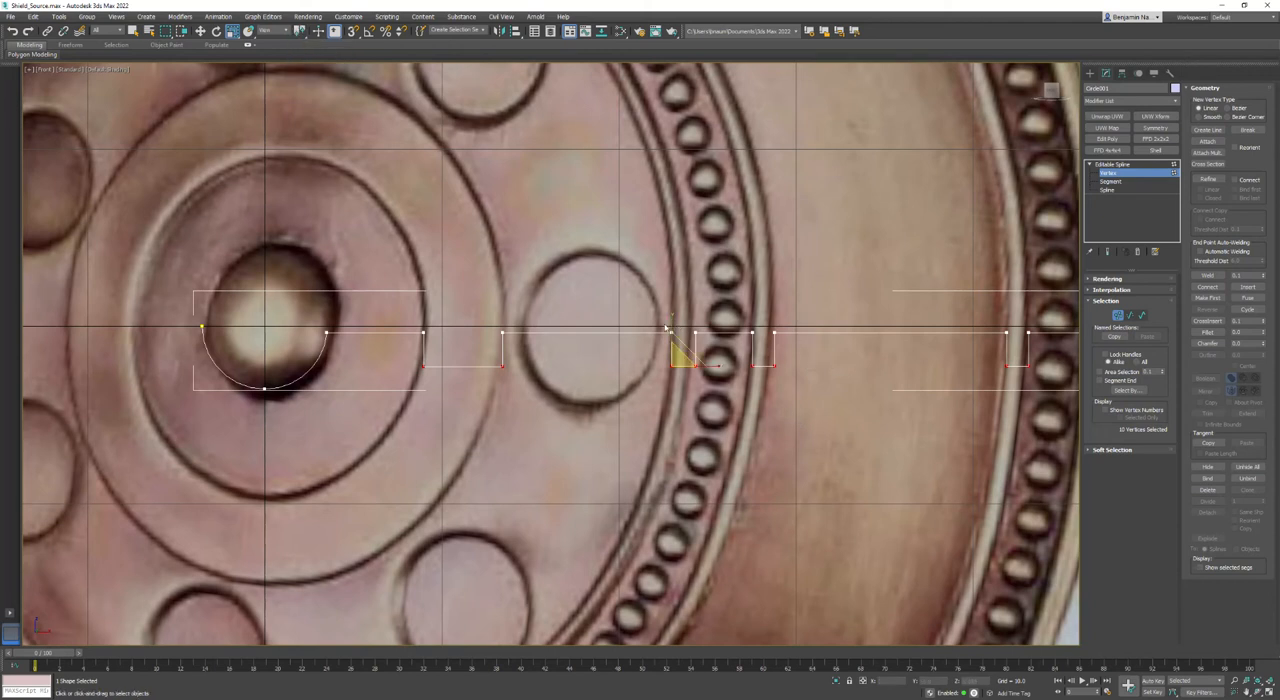
{"action": "left_click", "coordinate": [696, 366]}
{"action": "right_click", "coordinate": [697, 368]}
{"action": "left_click", "coordinate": [742, 372]}
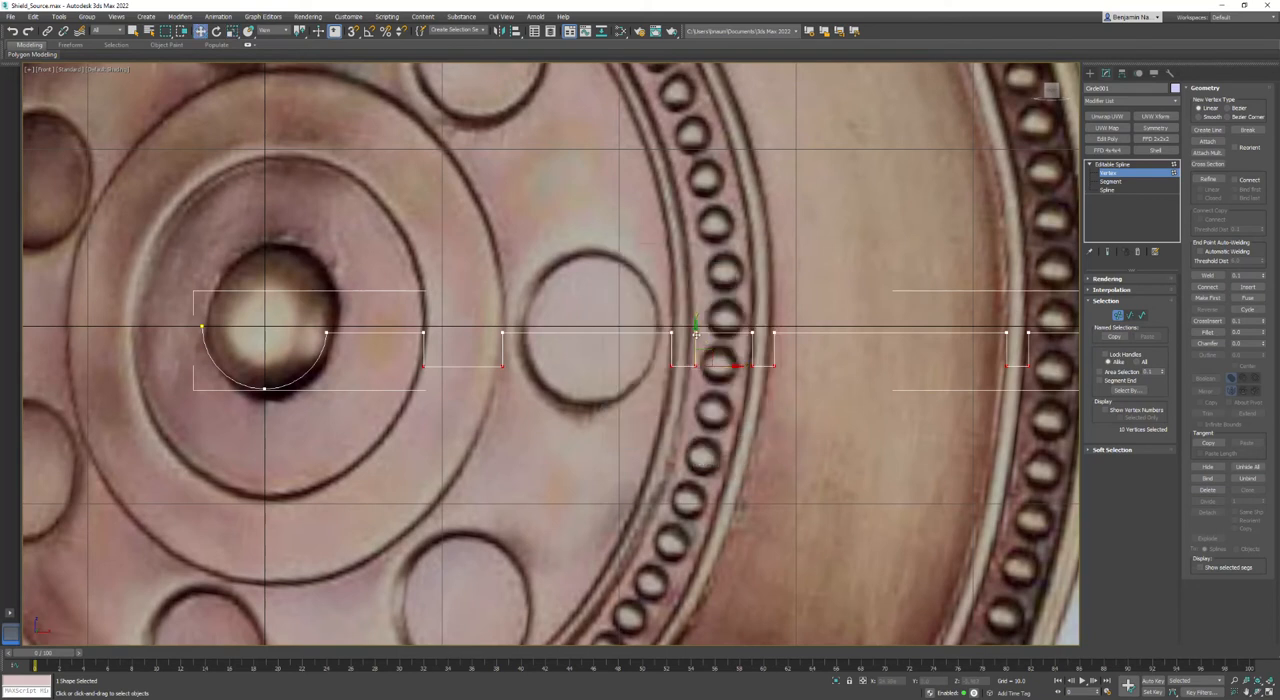
{"action": "left_click_drag", "start_coordinate": [697, 332], "coordinate": [700, 323]}
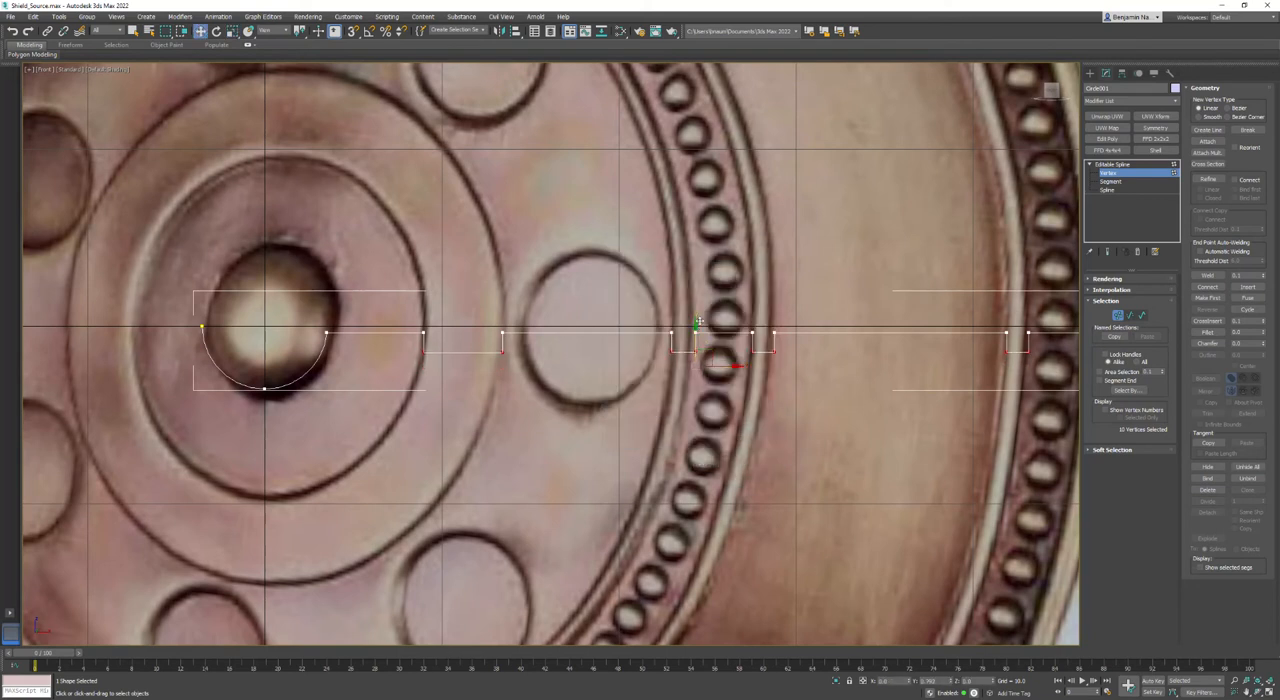
{"action": "middle_click_drag", "start_coordinate": [909, 415], "coordinate": [722, 409]}
{"action": "middle_click_drag", "start_coordinate": [684, 408], "coordinate": [949, 419]}
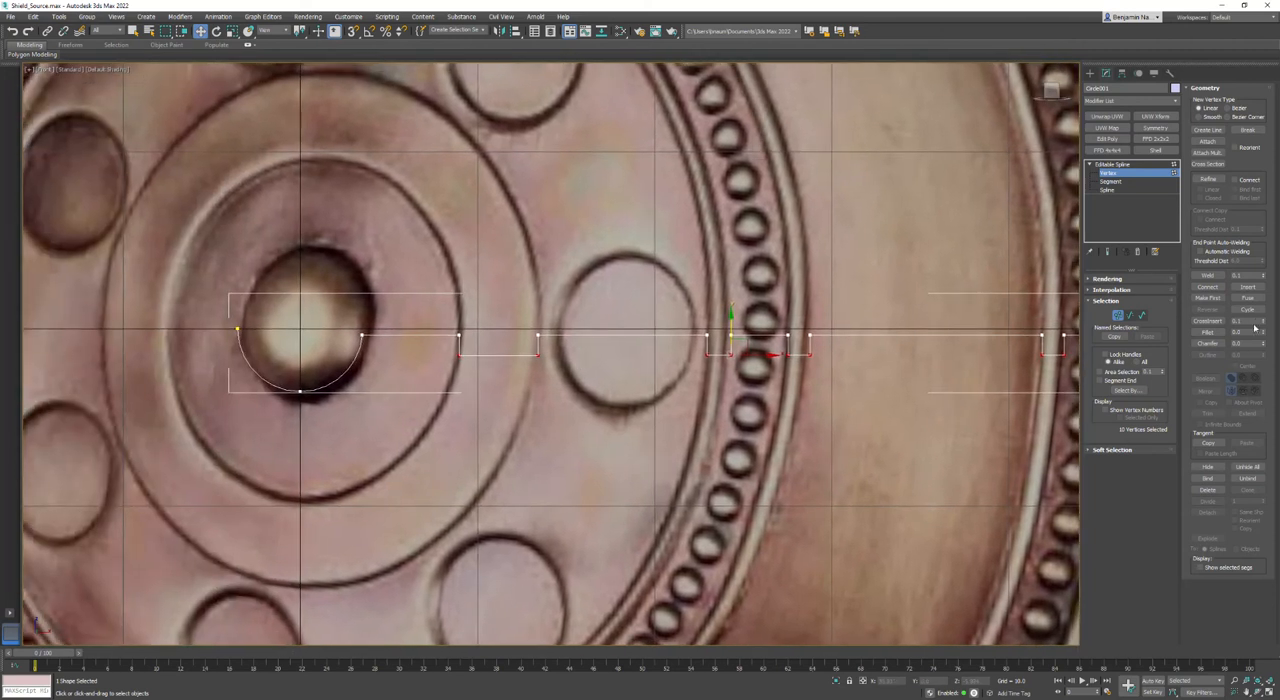
{"action": "scroll", "coordinate": [703, 371], "scroll_direction": "down", "scroll_amount": 4}
{"action": "scroll", "coordinate": [704, 384], "scroll_direction": "up", "scroll_amount": 2}
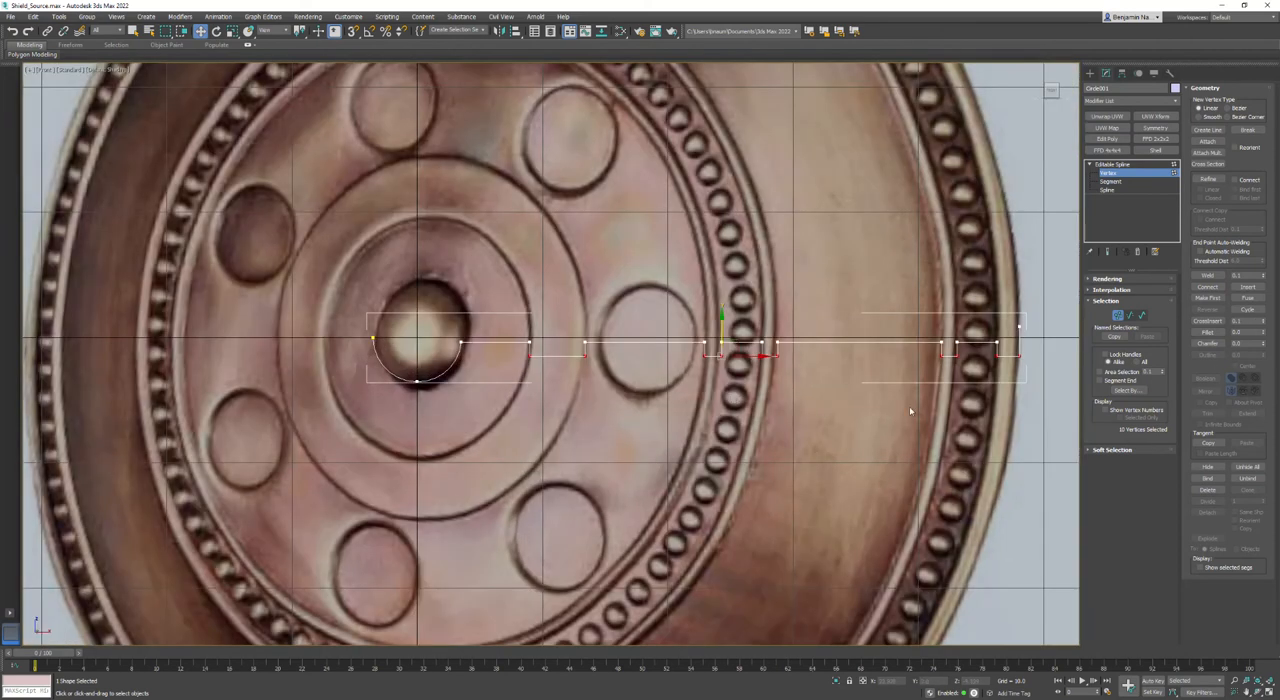
{"action": "scroll", "coordinate": [836, 373], "scroll_direction": "up", "scroll_amount": 2}
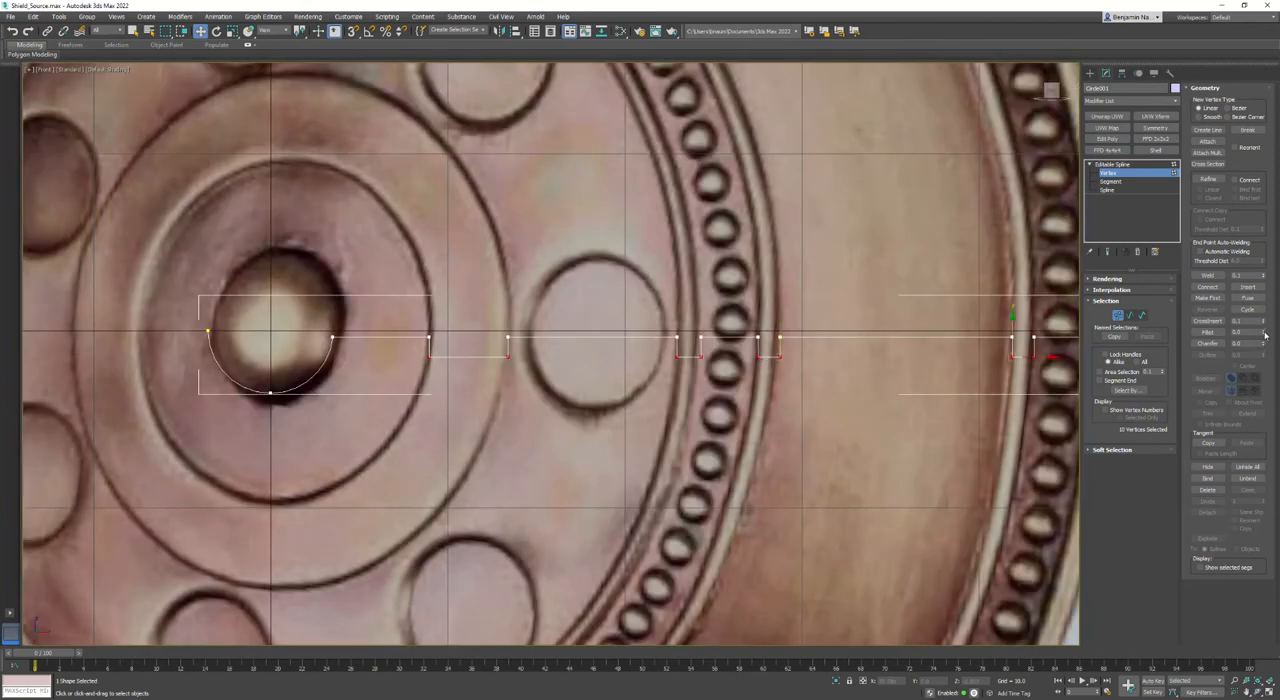
- Fillet the selected bottom corners of the ridges, then weld the paired bottom vertices of the ridge outside the inner beads using a larger threshold
{"action": "left_click_drag", "start_coordinate": [1265, 334], "coordinate": [1264, 328]}
{"action": "scroll", "coordinate": [733, 354], "scroll_direction": "up", "scroll_amount": 4}
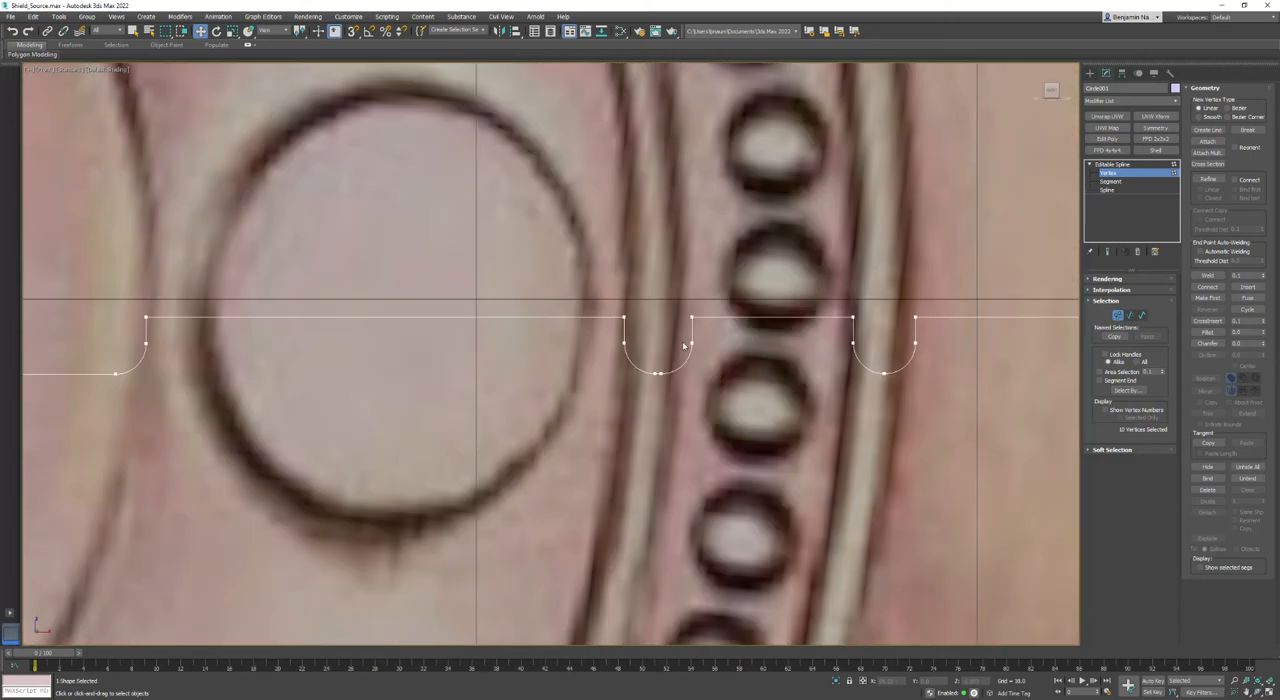
{"action": "left_click_drag", "start_coordinate": [868, 357], "coordinate": [904, 398]}
{"action": "double_click", "coordinate": [1246, 276]}
{"action": "left_click", "coordinate": [1207, 275]}
- Weld the two adjacent bottom vertices of the narrow ridge on the inner side of the outer beaded ring
{"action": "scroll", "coordinate": [780, 401], "scroll_direction": "down", "scroll_amount": 2}
{"action": "scroll", "coordinate": [752, 403], "scroll_direction": "down", "scroll_amount": 5}
{"action": "scroll", "coordinate": [954, 389], "scroll_direction": "up", "scroll_amount": 10}
{"action": "left_click_drag", "start_coordinate": [991, 402], "coordinate": [1053, 473]}
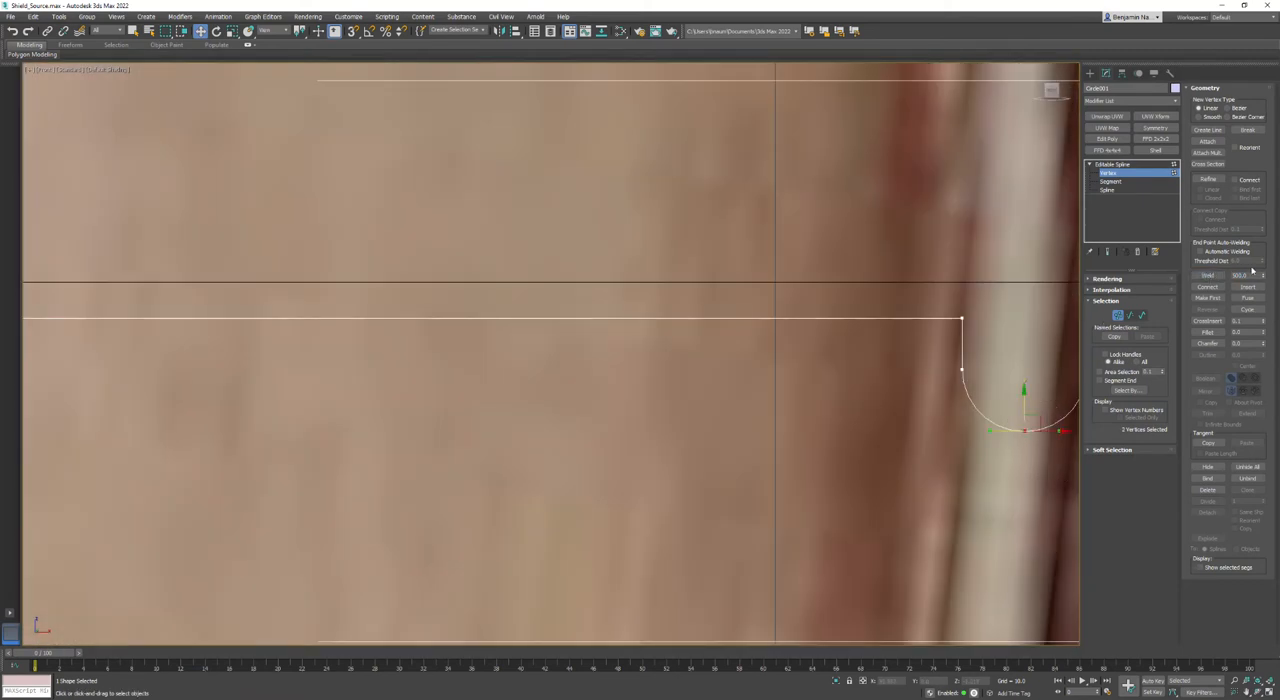
{"action": "left_click", "coordinate": [1208, 275]}
- Weld the two adjacent bottom vertices of the narrow ridge on the inner side of the inner beaded ring
{"action": "middle_click_drag", "start_coordinate": [312, 384], "coordinate": [837, 355]}
{"action": "scroll", "coordinate": [837, 356], "scroll_direction": "down", "scroll_amount": 5}
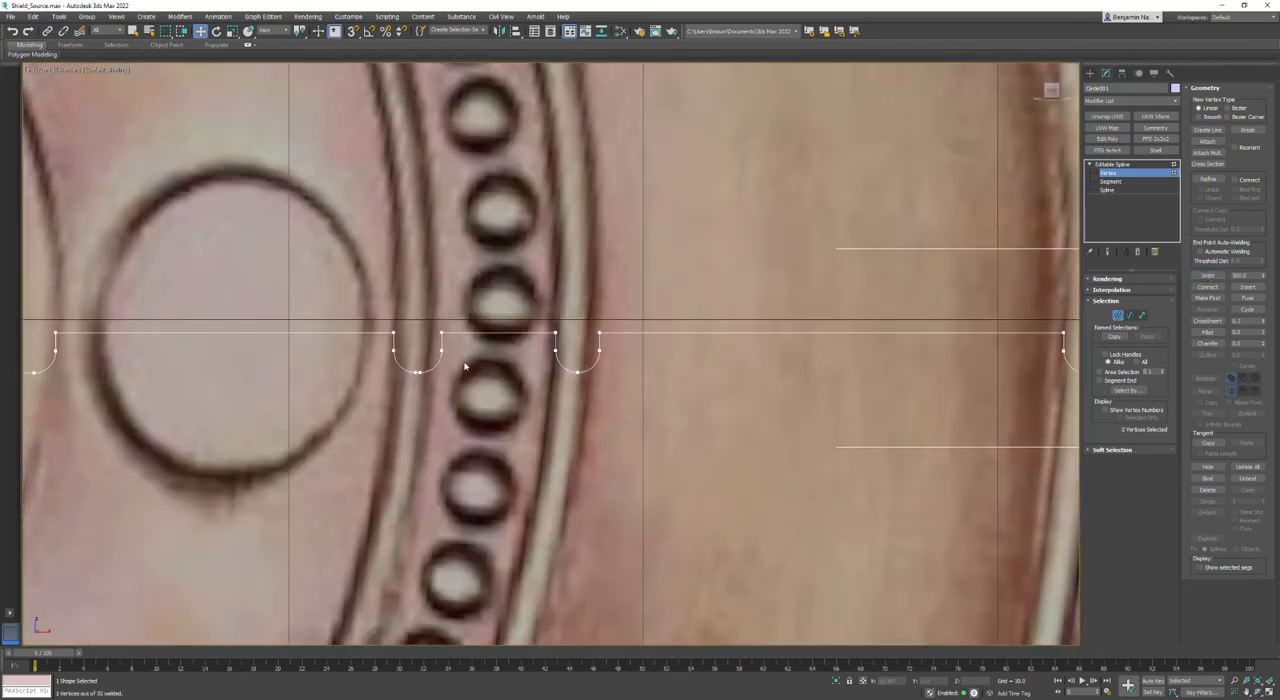
{"action": "scroll", "coordinate": [419, 359], "scroll_direction": "up", "scroll_amount": 6}
{"action": "left_click_drag", "start_coordinate": [380, 376], "coordinate": [457, 426]}
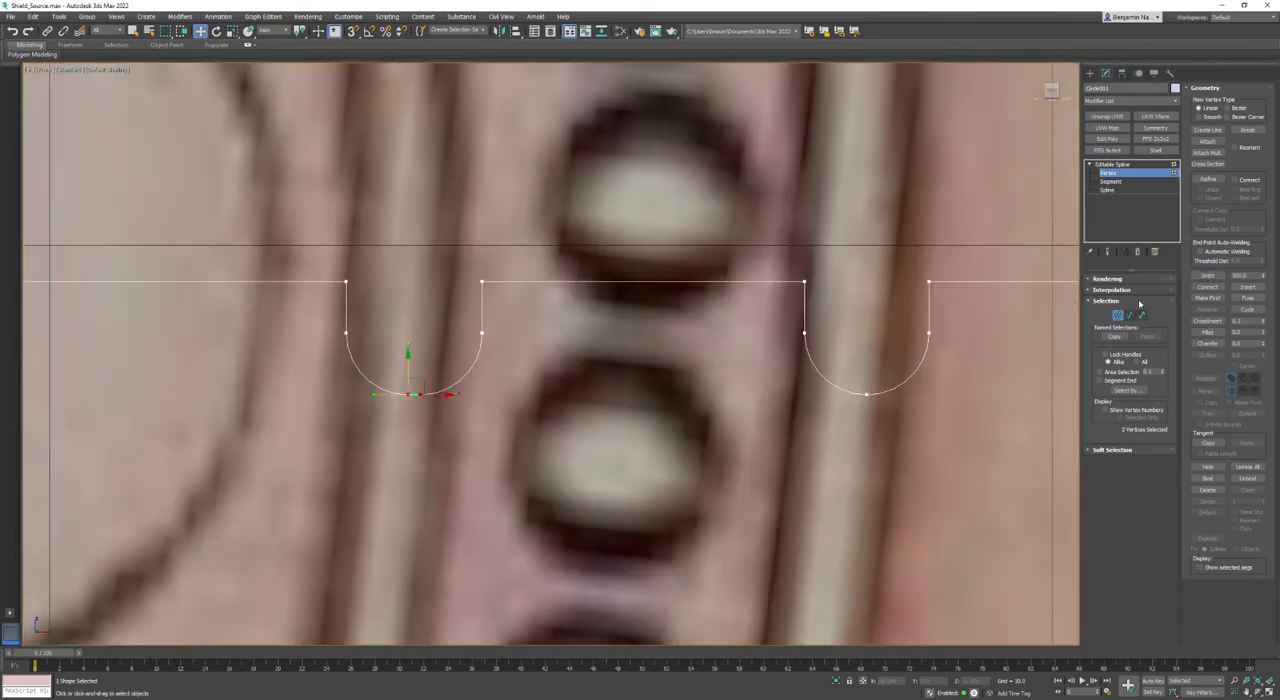
{"action": "left_click", "coordinate": [1208, 275]}
- Try to weld the two bottom vertices of the wider ridge at the outer rim
{"action": "scroll", "coordinate": [616, 391], "scroll_direction": "down", "scroll_amount": 6}
{"action": "middle_click_drag", "start_coordinate": [901, 425], "coordinate": [656, 401]}
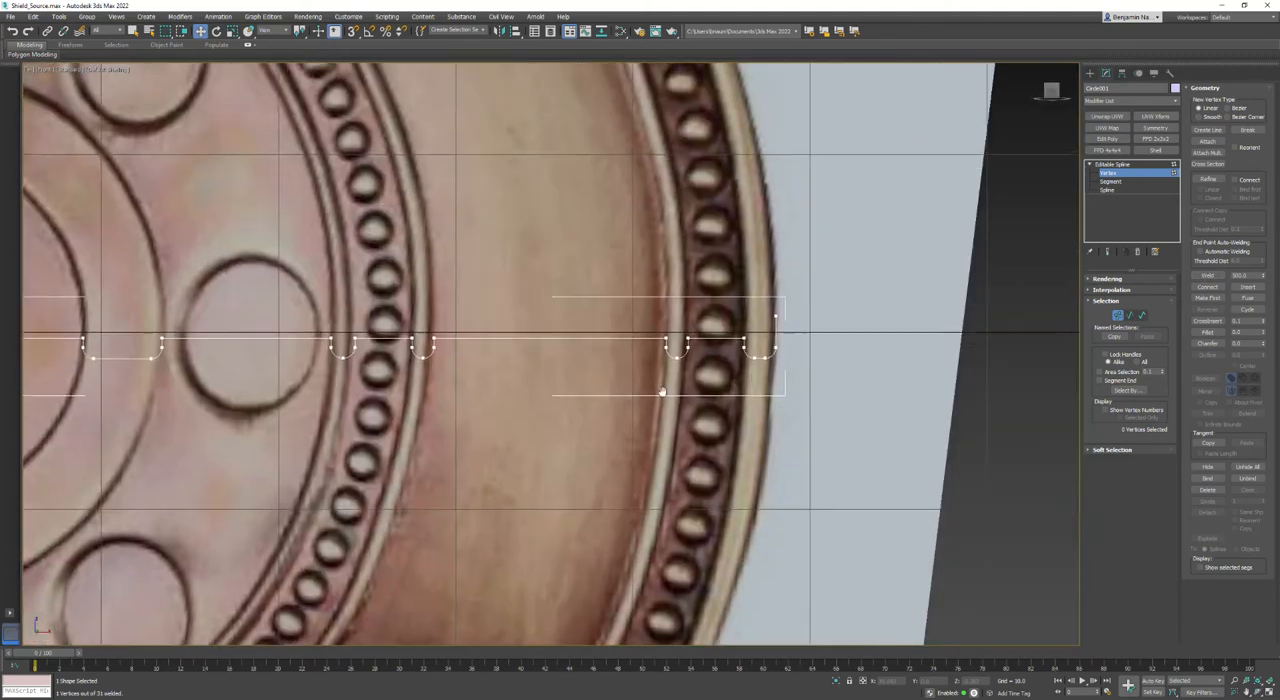
{"action": "scroll", "coordinate": [745, 365], "scroll_direction": "up", "scroll_amount": 5}
{"action": "left_click_drag", "start_coordinate": [798, 351], "coordinate": [798, 351]}
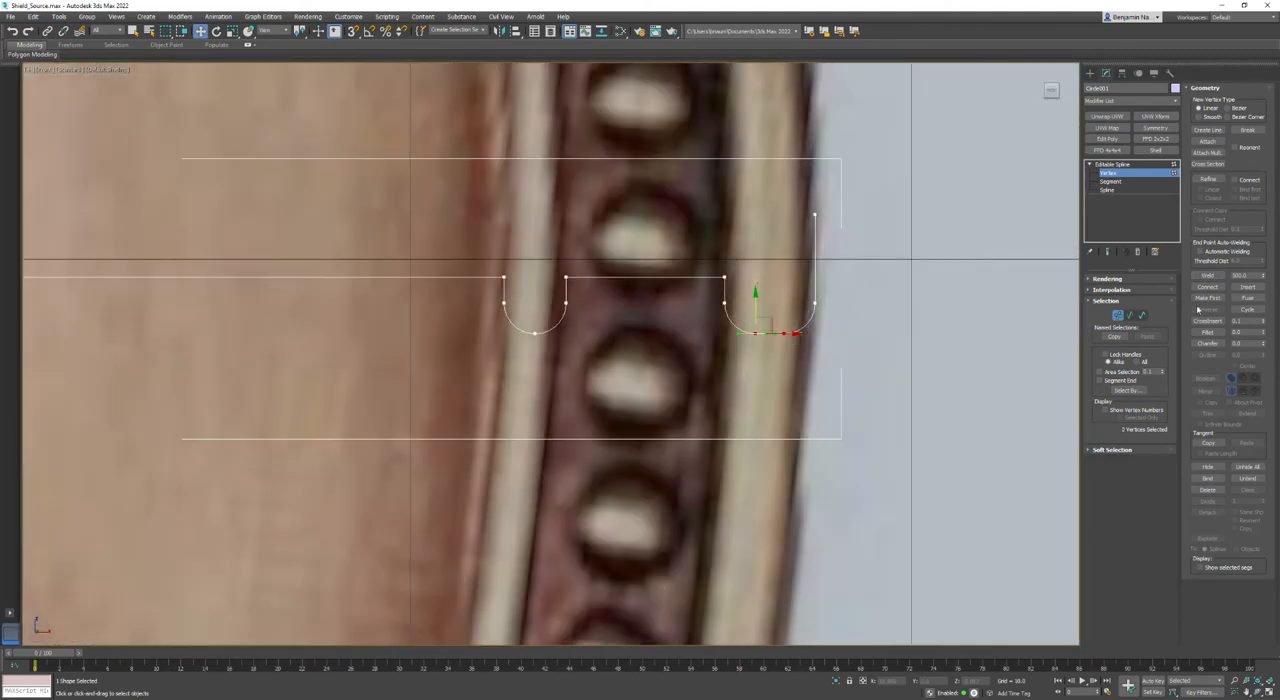
{"action": "left_click", "coordinate": [1210, 275]}
{"action": "left_click", "coordinate": [733, 346]}
- Narrow the outer rim ridge by moving its inner-side vertices slightly outward and its two outer-side curve vertices inward
{"action": "left_click_drag", "start_coordinate": [714, 277], "coordinate": [776, 370]}
{"action": "scroll", "coordinate": [765, 314], "scroll_direction": "up", "scroll_amount": 3}
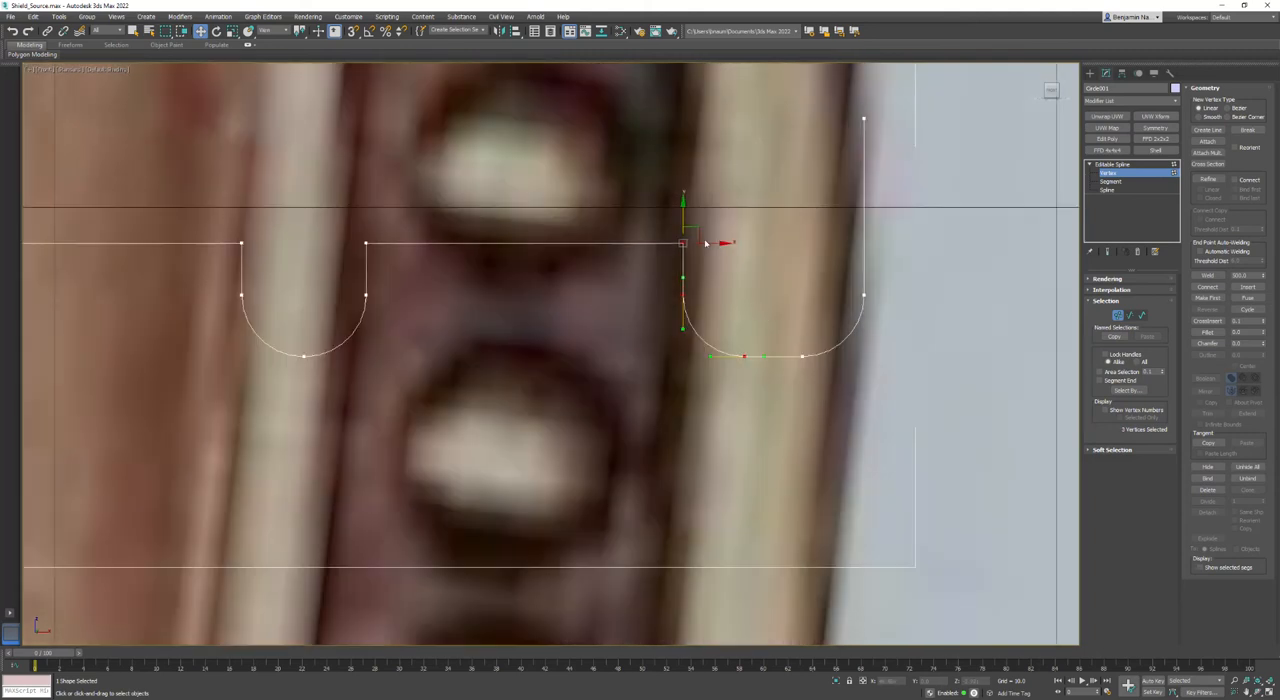
{"action": "mouse_move", "coordinate": [705, 243]}
{"action": "left_mouse_down"}
{"action": "mouse_move", "coordinate": [736, 252]}
{"action": "mouse_move", "coordinate": [709, 248]}
{"action": "left_mouse_up"}
{"action": "left_click_drag", "start_coordinate": [808, 355], "coordinate": [783, 391]}
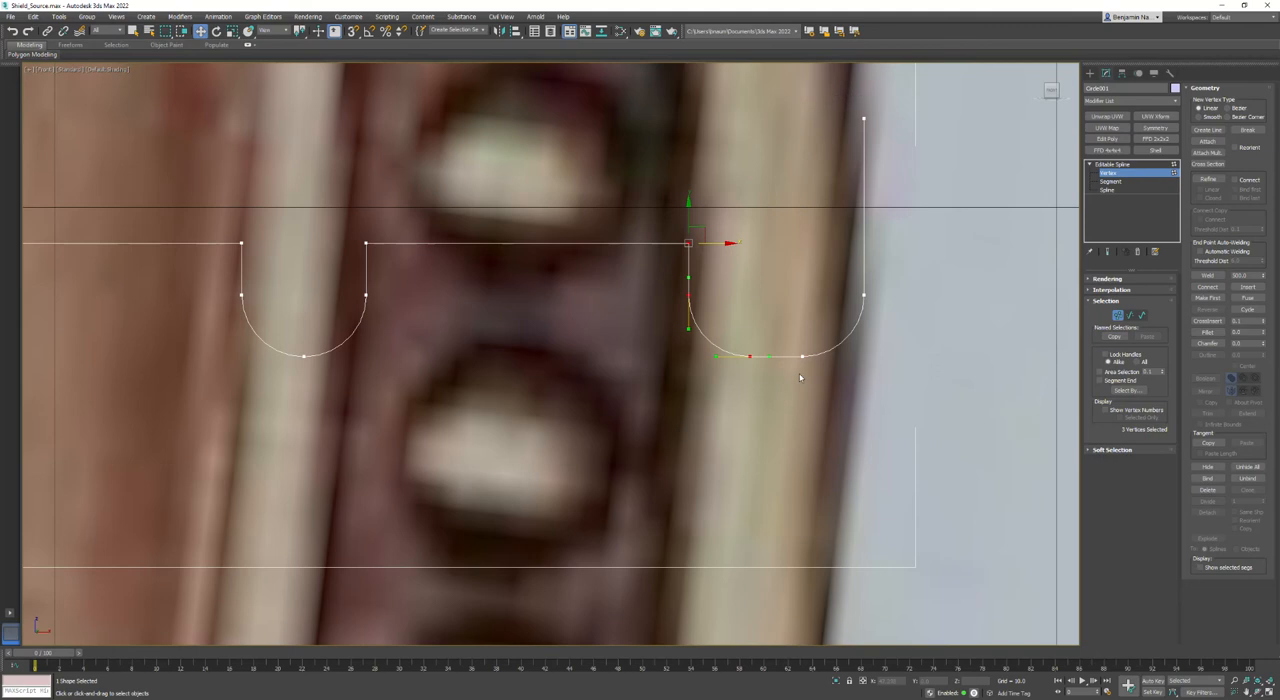
{"action": "left_click_drag", "start_coordinate": [930, 252], "coordinate": [800, 362]}
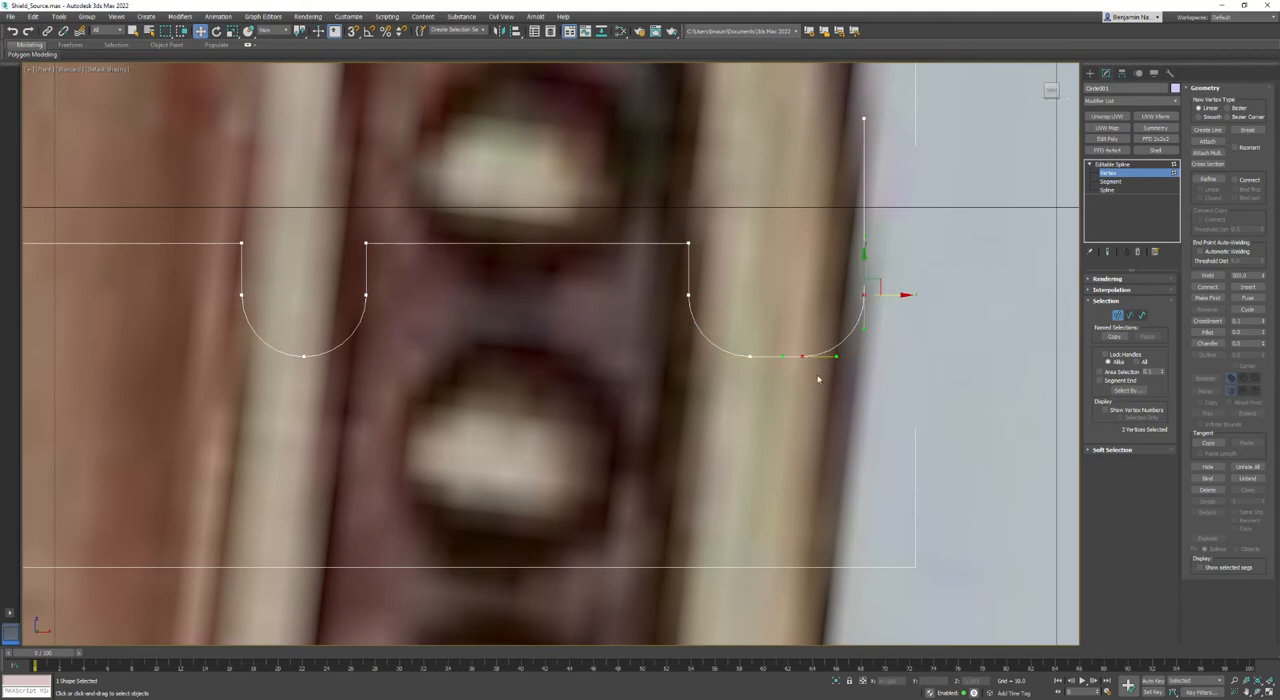
{"action": "left_click_drag", "start_coordinate": [893, 302], "coordinate": [853, 296]}
- Delete the spline's end vertex above the rim ridge and move the remaining outer end vertex straight up
{"action": "left_click", "coordinate": [864, 119]}
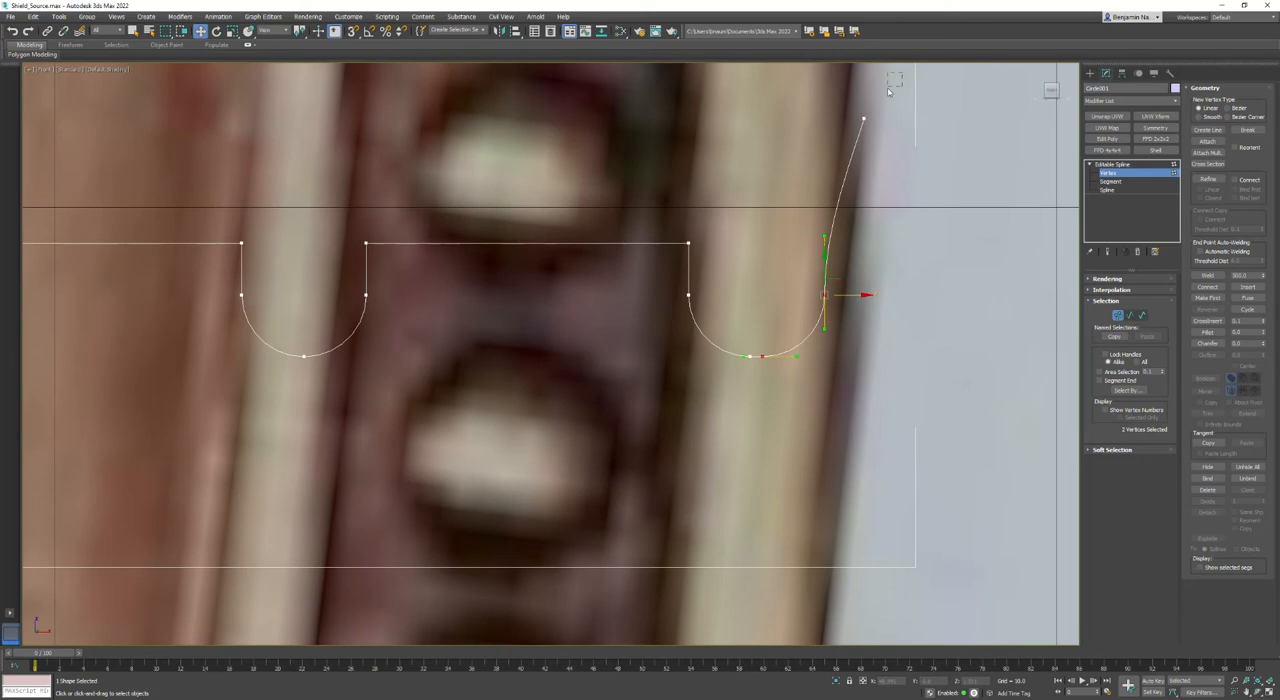
{"action": "key", "text": "Delete"}
{"action": "left_click_drag", "start_coordinate": [880, 168], "coordinate": [777, 325]}
{"action": "left_click_drag", "start_coordinate": [823, 271], "coordinate": [823, 200]}
- Weld the rim ridge's two bottom vertices into one and lengthen its outer tangent handle to round the curve
{"action": "left_click_drag", "start_coordinate": [776, 333], "coordinate": [730, 403]}
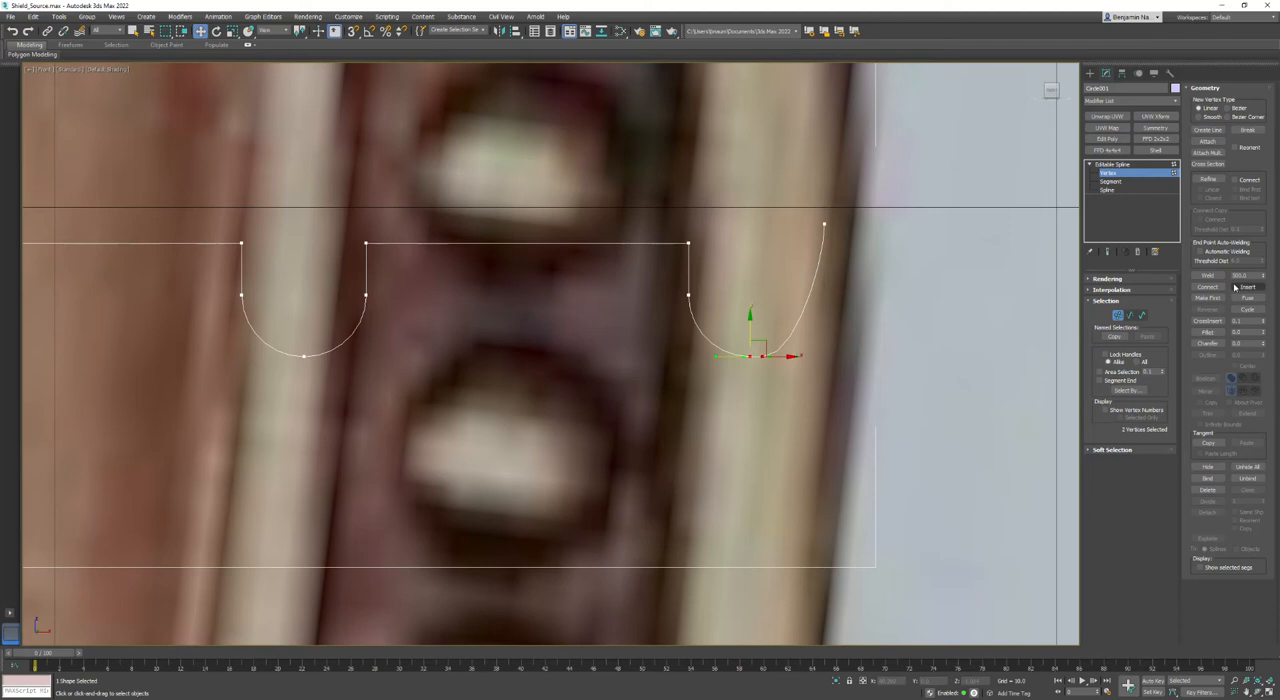
{"action": "left_click", "coordinate": [1208, 275]}
{"action": "left_click", "coordinate": [756, 354]}
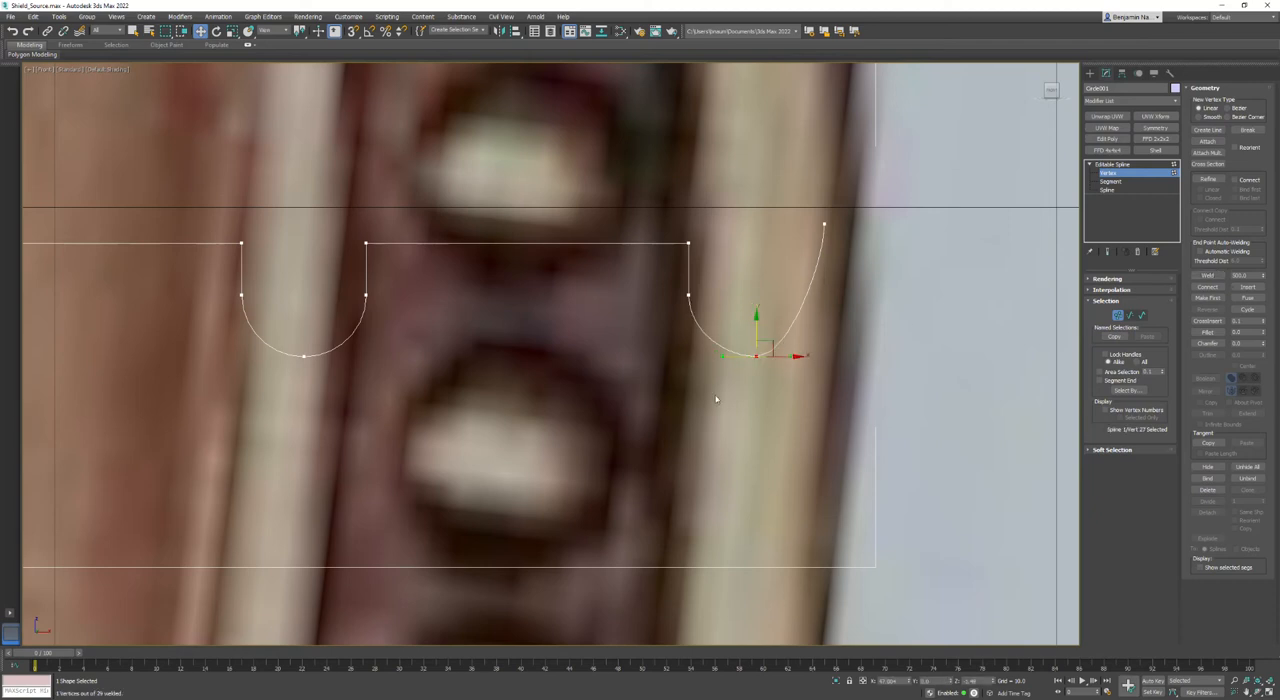
{"action": "left_click_drag", "start_coordinate": [790, 357], "coordinate": [840, 370]}
- Select the curved side and bottom vertices of the four outer ridges and move them up close to the flat profile line
{"action": "scroll", "coordinate": [571, 443], "scroll_direction": "down", "scroll_amount": 5}
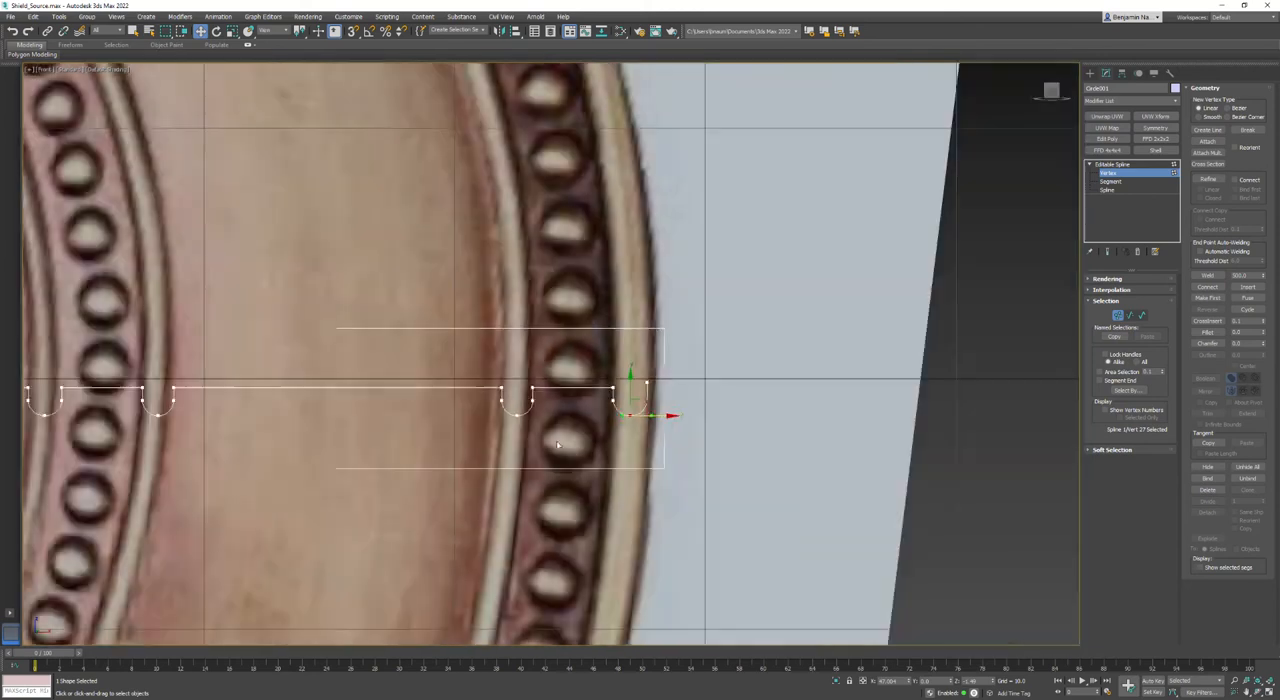
{"action": "middle_click_drag", "start_coordinate": [329, 429], "coordinate": [964, 432]}
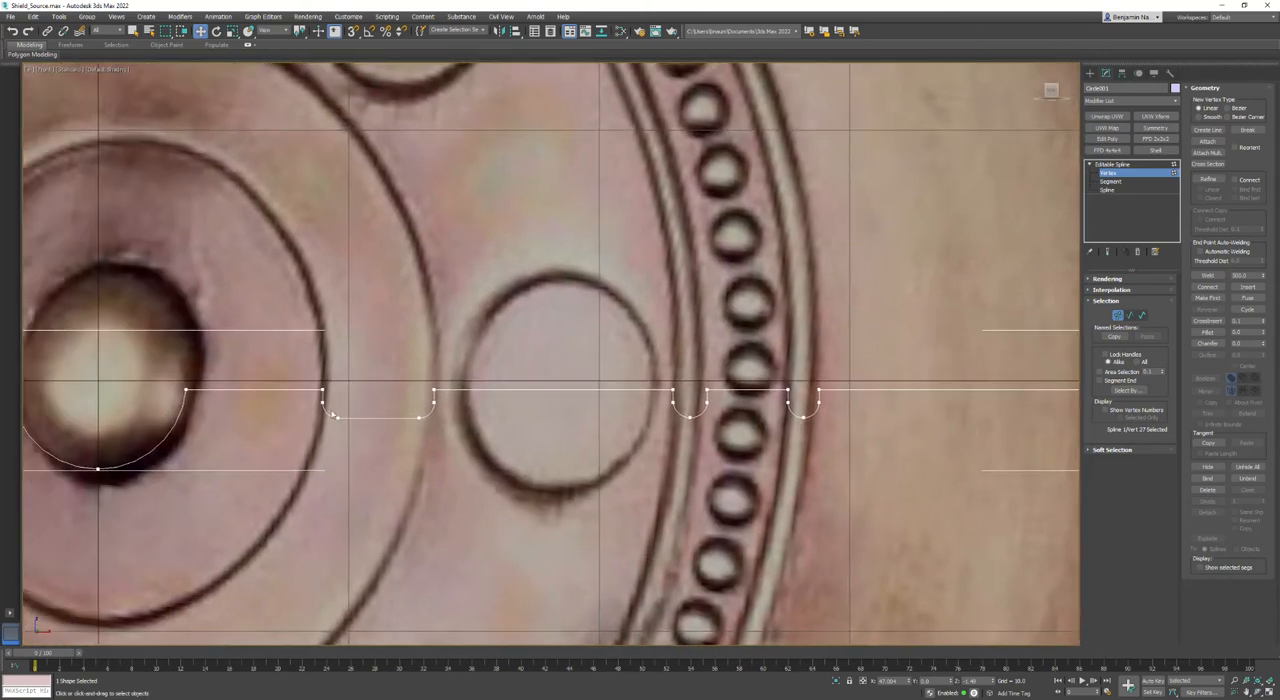
{"action": "middle_click_drag", "start_coordinate": [822, 507], "coordinate": [510, 448]}
{"action": "left_click_drag", "start_coordinate": [329, 461], "coordinate": [1051, 353]}
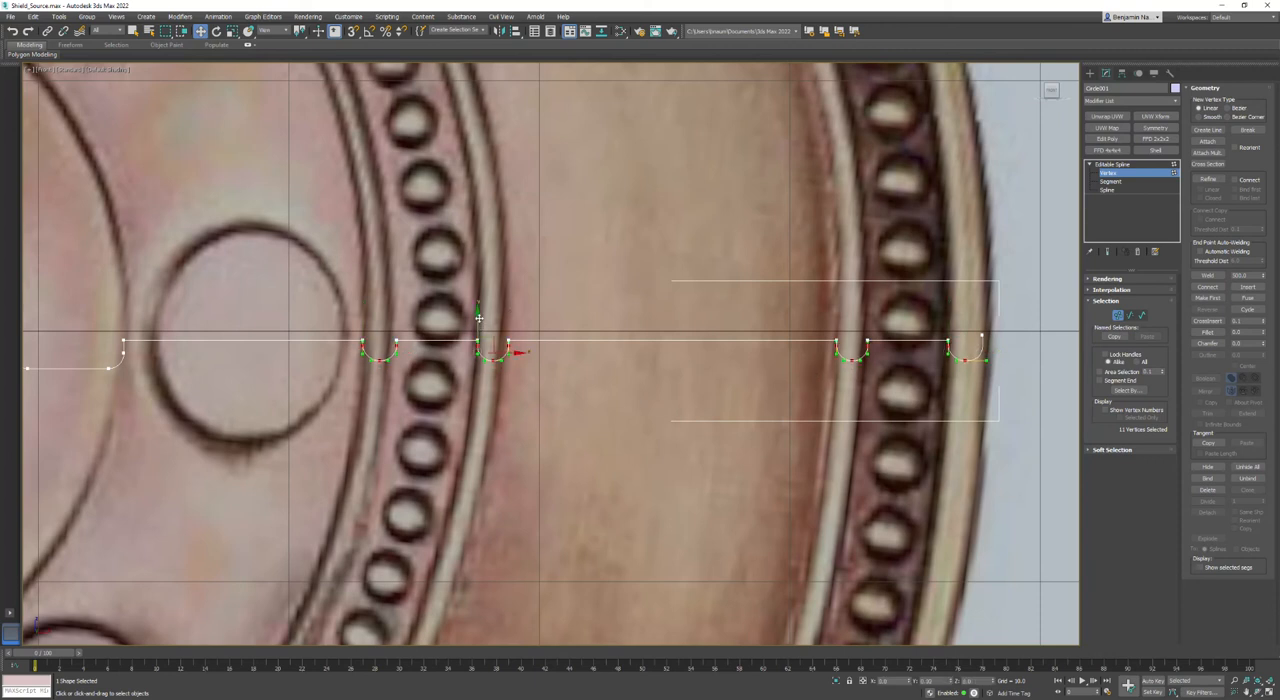
{"action": "left_click_drag", "start_coordinate": [478, 316], "coordinate": [476, 314]}
- Weld the nearly coincident top side vertices of the two ridges beside the inner beaded ring
{"action": "scroll", "coordinate": [476, 314], "scroll_direction": "up", "scroll_amount": 8}
{"action": "left_click_drag", "start_coordinate": [631, 286], "coordinate": [508, 368]}
{"action": "left_click", "coordinate": [1208, 275]}
{"action": "left_click_drag", "start_coordinate": [838, 334], "coordinate": [706, 364]}
{"action": "left_click", "coordinate": [1205, 276]}
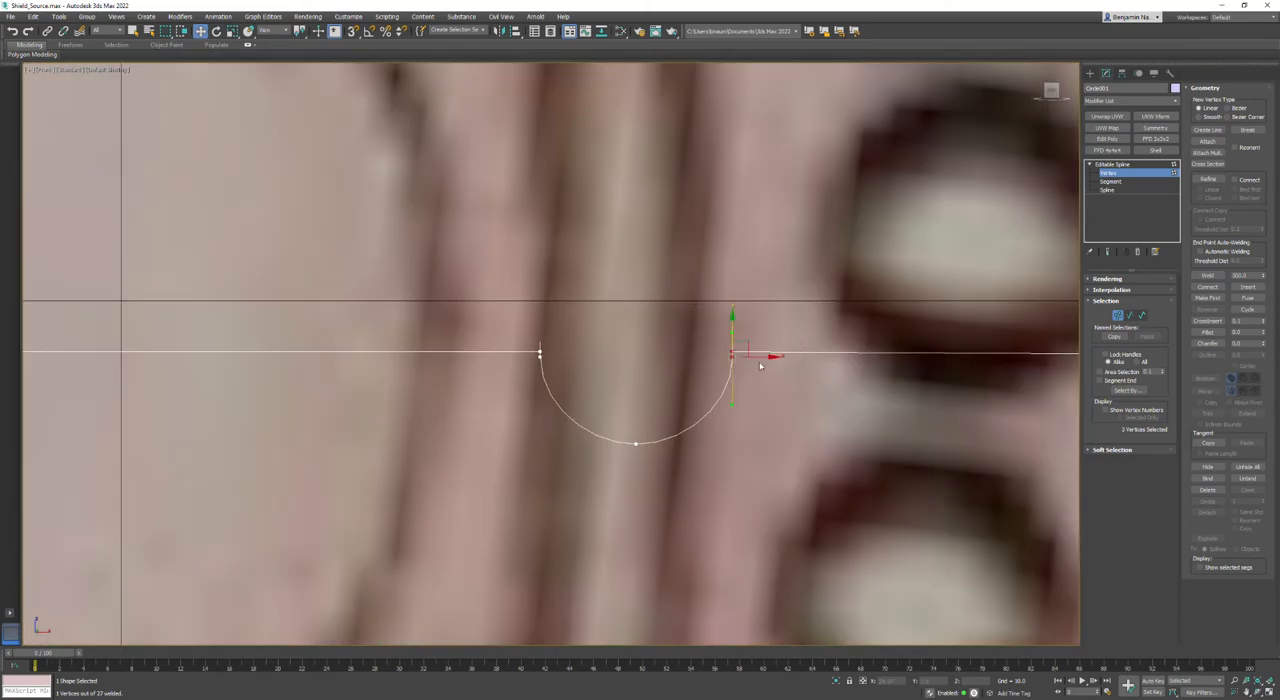
{"action": "left_click", "coordinate": [1208, 275]}
{"action": "left_click_drag", "start_coordinate": [587, 322], "coordinate": [471, 374]}
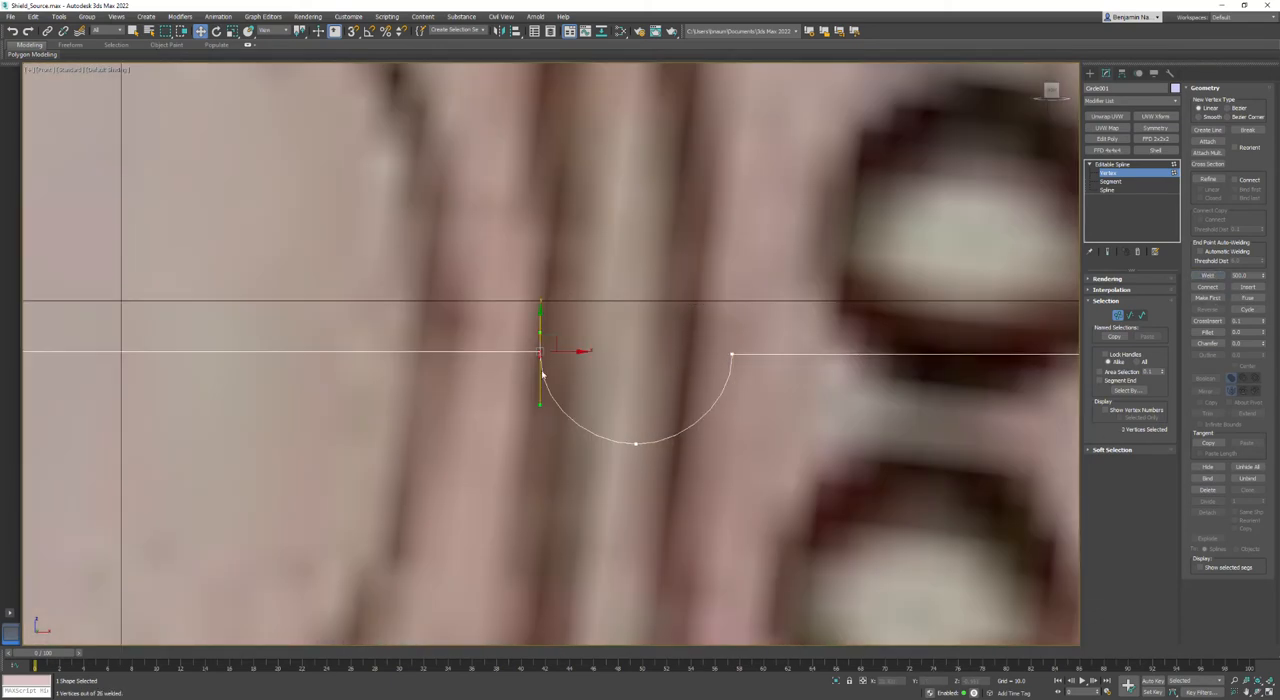
{"action": "left_click", "coordinate": [1210, 276]}
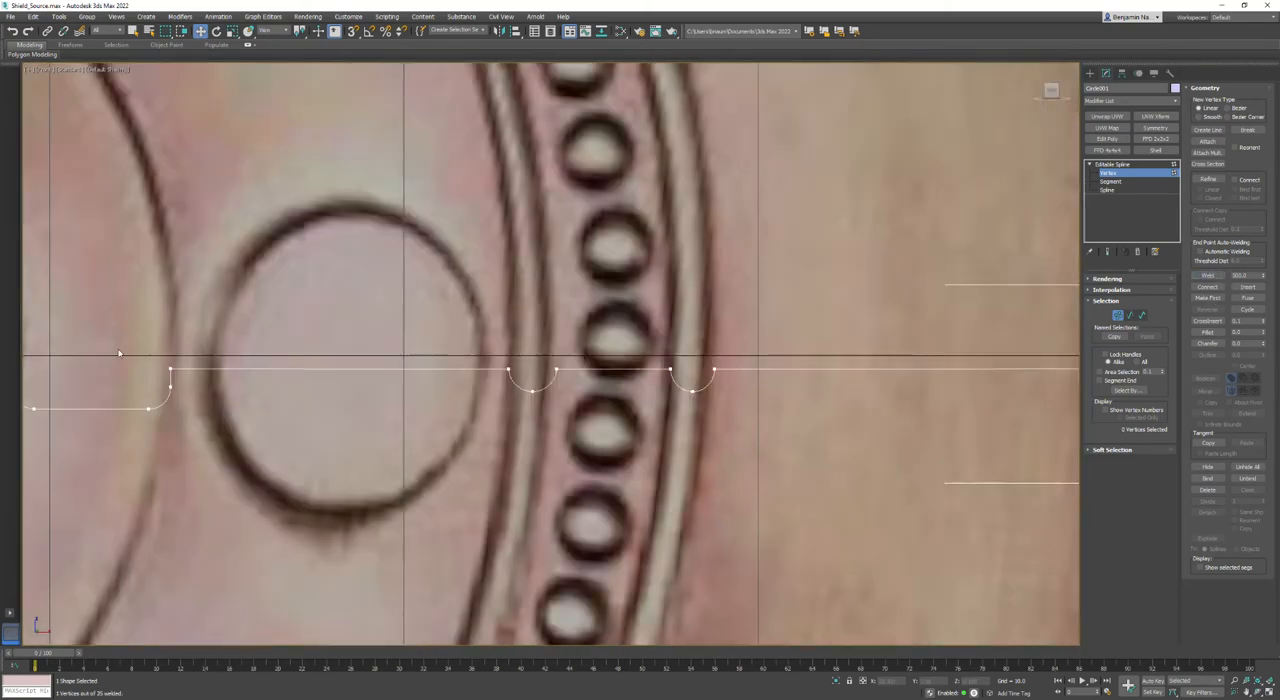
- Weld the nearly coincident top vertices on both sides of the outer beaded ring's inner ridge and on the rim ridge's inner side
{"action": "scroll", "coordinate": [672, 397], "scroll_direction": "down", "scroll_amount": 5}
{"action": "scroll", "coordinate": [657, 403], "scroll_direction": "up", "scroll_amount": 10}
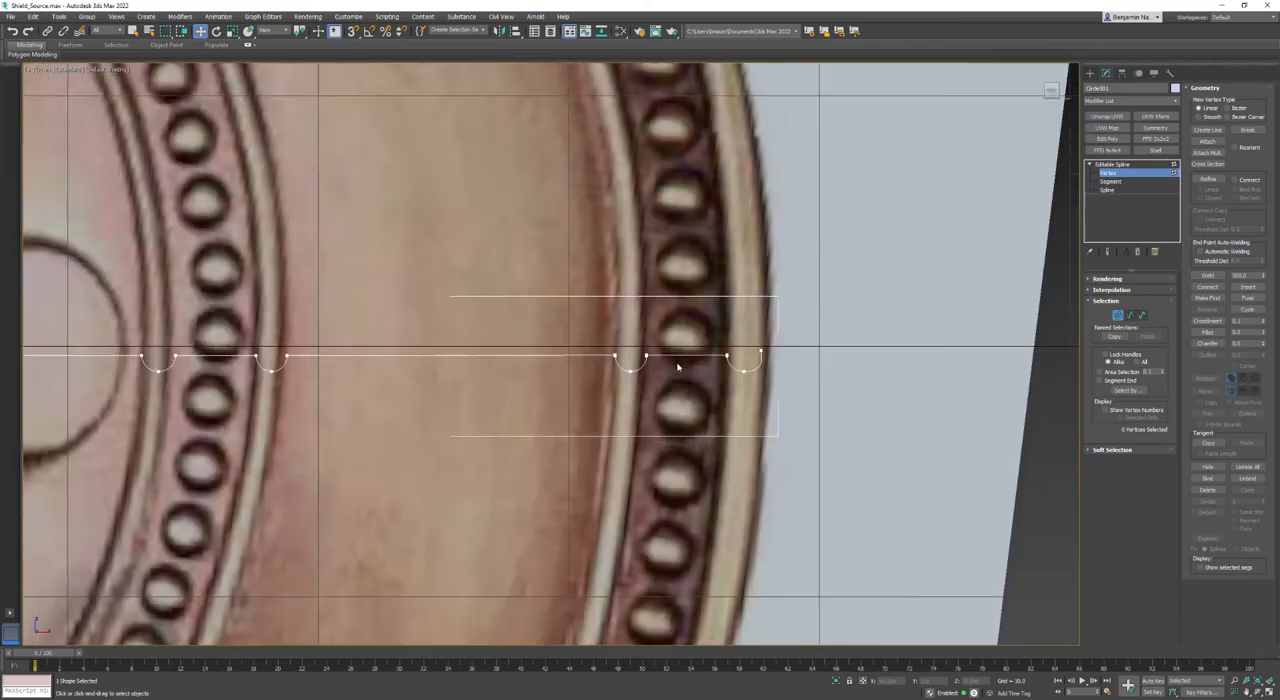
{"action": "left_click_drag", "start_coordinate": [602, 305], "coordinate": [525, 356]}
{"action": "left_click", "coordinate": [1209, 276]}
{"action": "left_click_drag", "start_coordinate": [450, 282], "coordinate": [363, 363]}
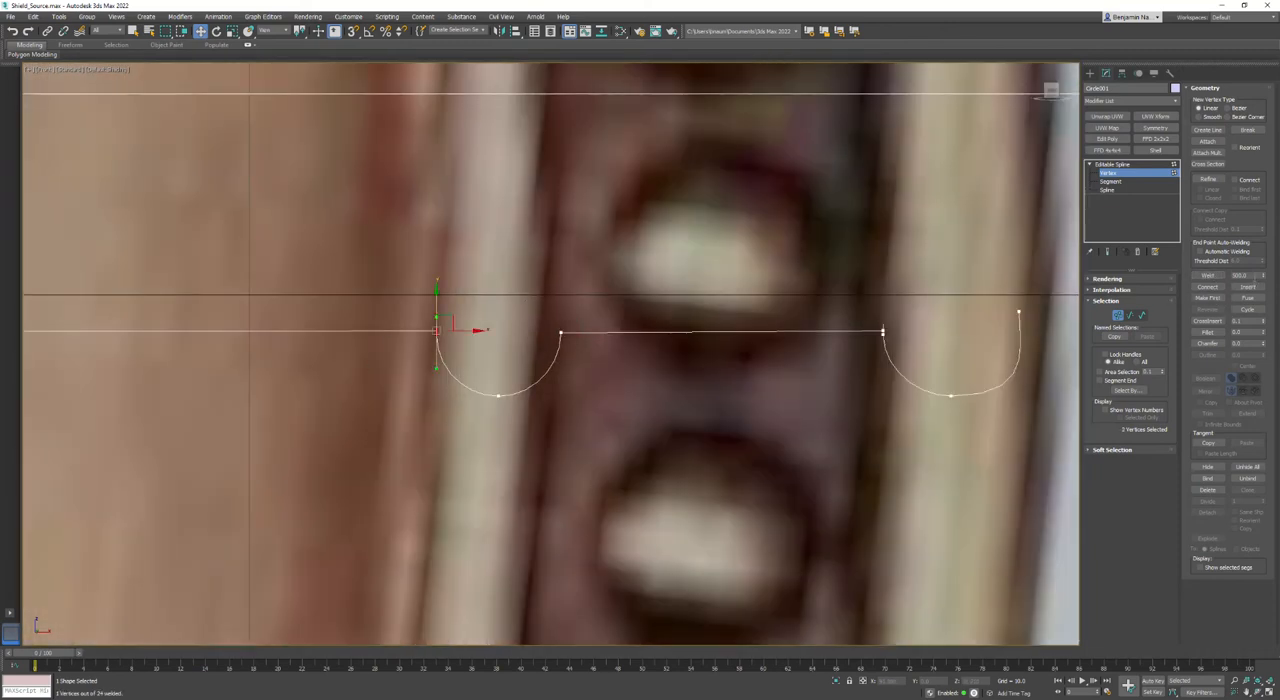
{"action": "left_click", "coordinate": [1209, 276]}
{"action": "left_click_drag", "start_coordinate": [910, 300], "coordinate": [820, 362]}
{"action": "left_click", "coordinate": [1209, 276]}
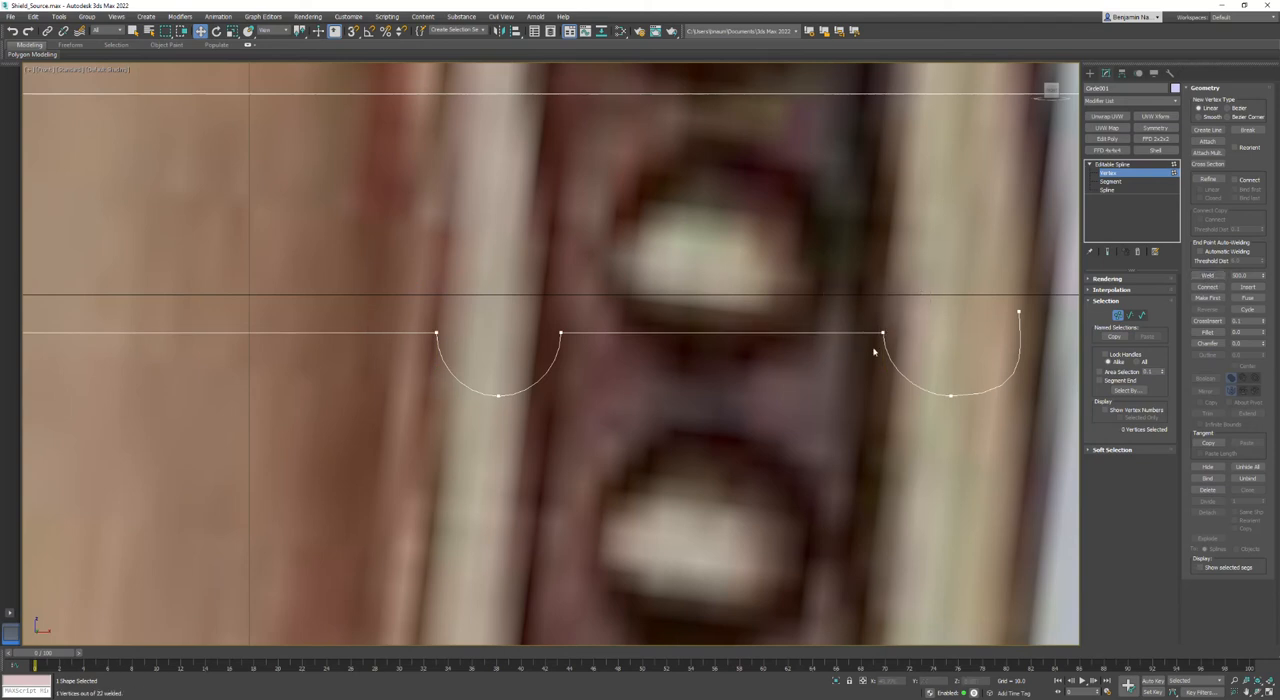
- Widen the rim ridge by moving its end vertex outward, then shift its bottom vertex and adjust the tangent for a rounder arc
{"action": "left_click_drag", "start_coordinate": [995, 284], "coordinate": [1054, 313]}
{"action": "left_click", "coordinate": [950, 395]}
{"action": "left_click_drag", "start_coordinate": [986, 396], "coordinate": [1025, 404]}
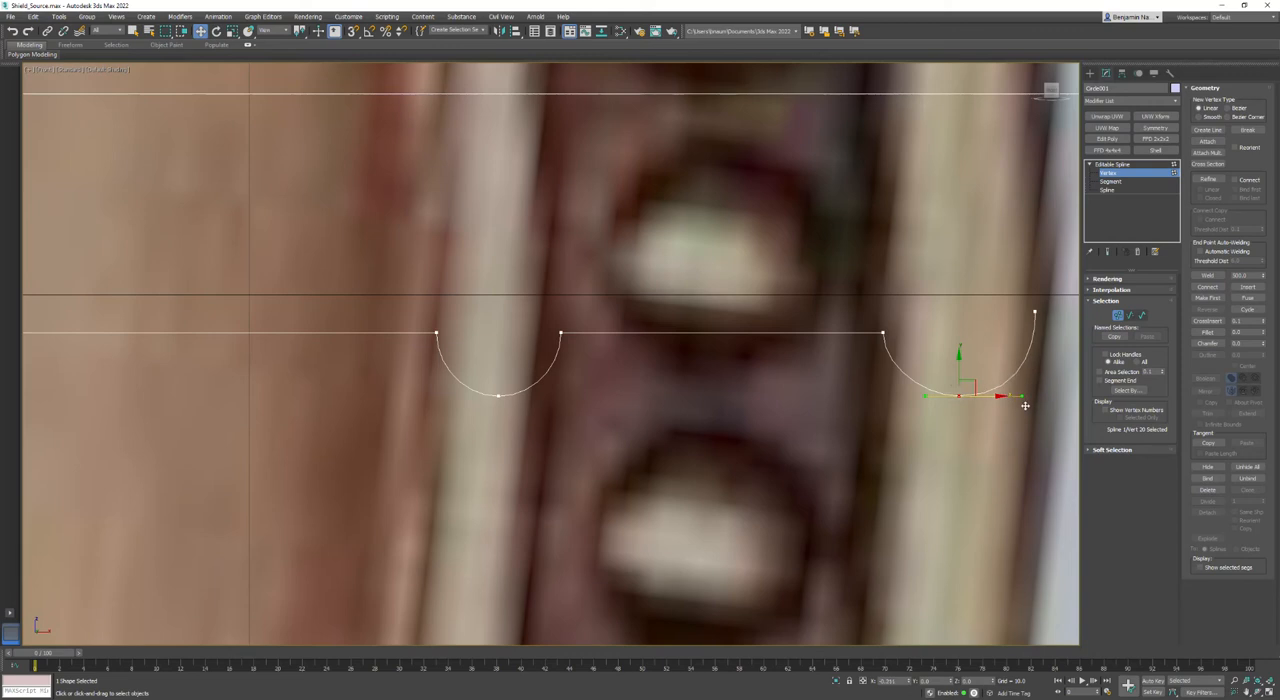
- Leave vertex editing on the profile spline, deselect it, and restore the four-viewport layout
{"action": "scroll", "coordinate": [1025, 405], "scroll_direction": "down", "scroll_amount": 8}
{"action": "scroll", "coordinate": [587, 392], "scroll_direction": "up", "scroll_amount": 6}
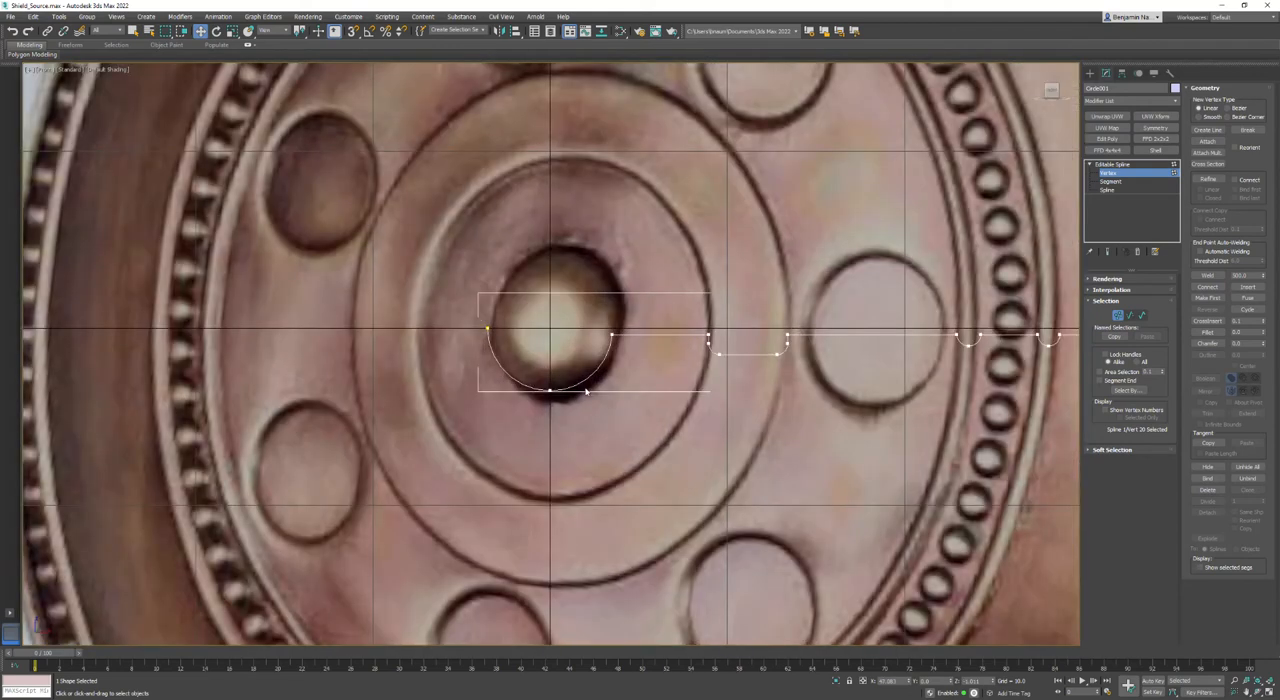
{"action": "middle_click_drag", "start_coordinate": [735, 433], "coordinate": [701, 436]}
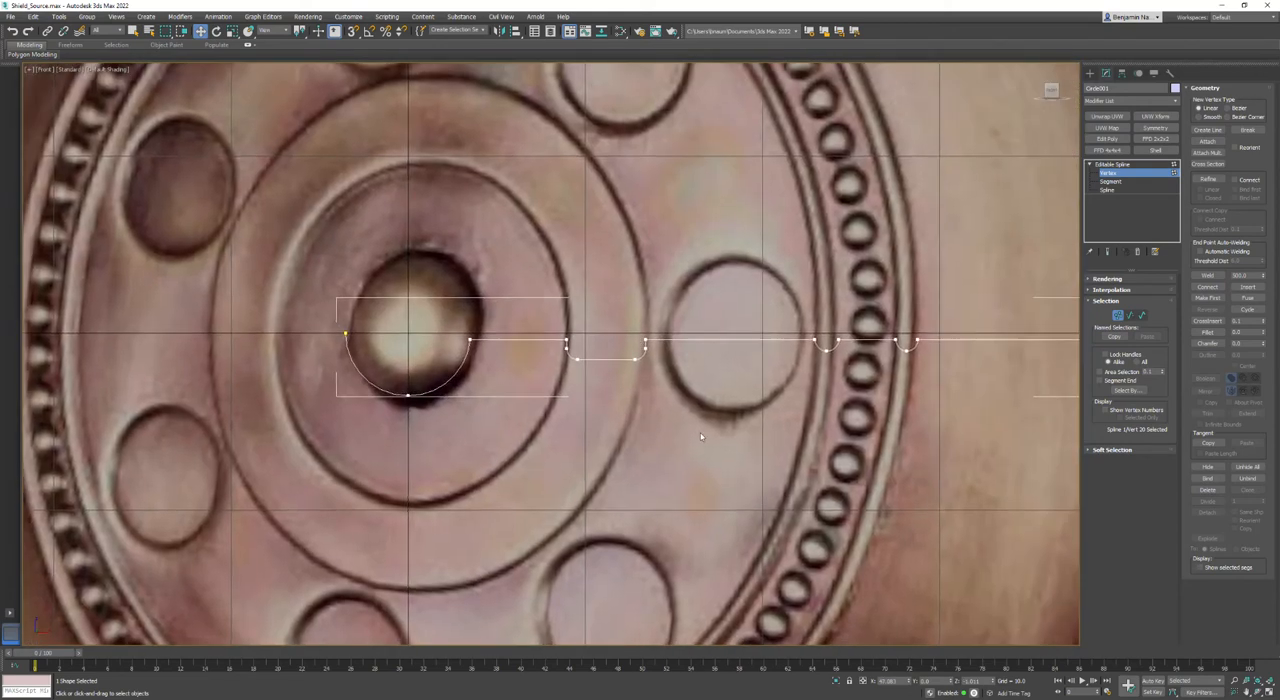
{"action": "left_click", "coordinate": [1112, 164]}
{"action": "scroll", "coordinate": [600, 355], "scroll_direction": "down", "scroll_amount": 4}
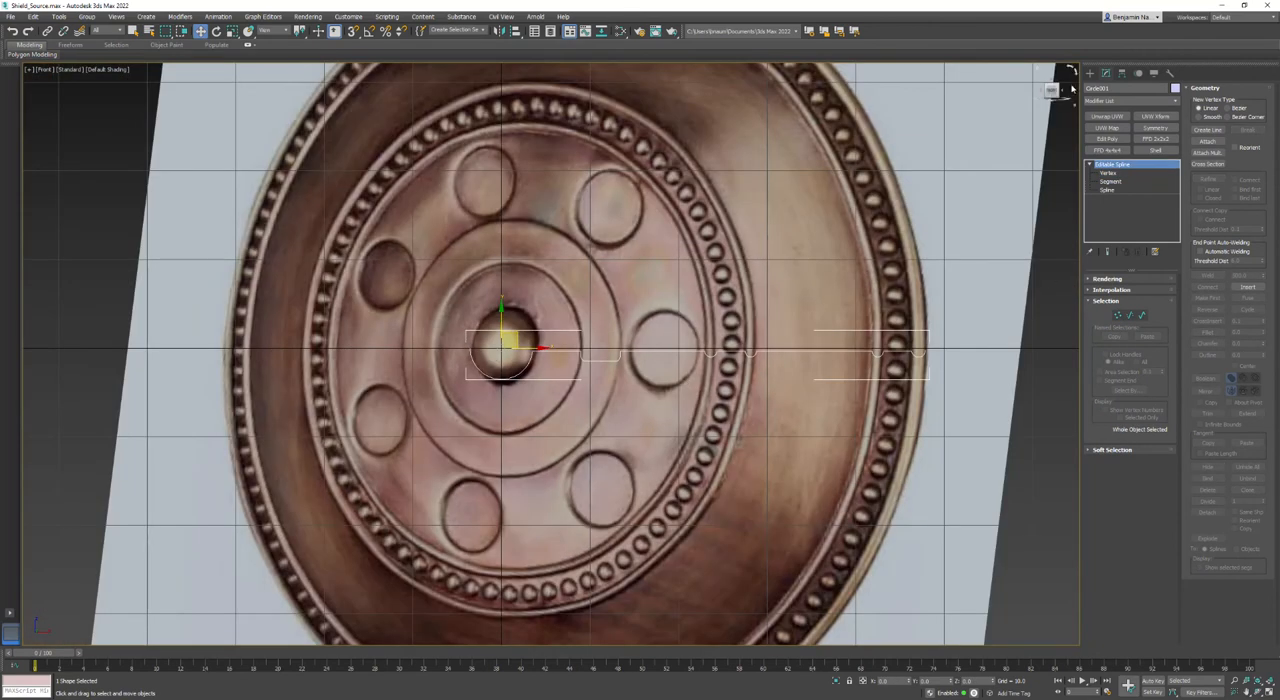
{"action": "mouse_move", "coordinate": [32, 55]}
{"action": "left_click", "coordinate": [162, 281]}
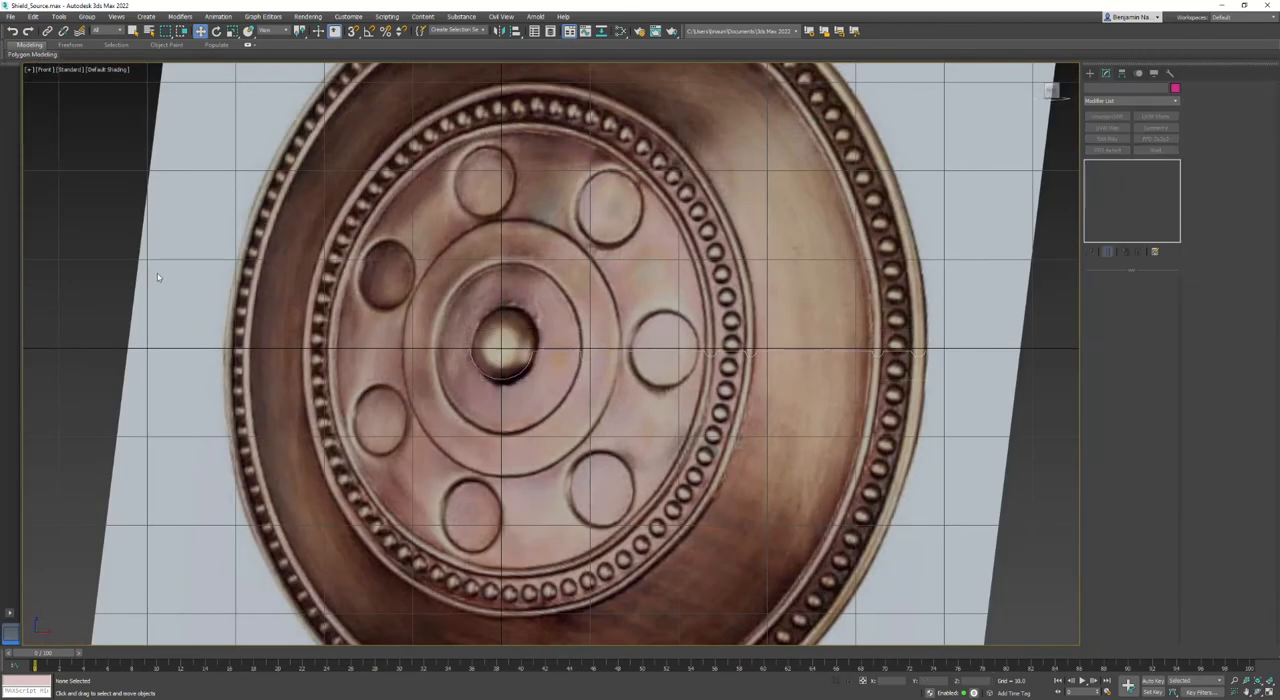
{"action": "left_click", "coordinate": [29, 69]}
{"action": "left_click", "coordinate": [36, 85]}
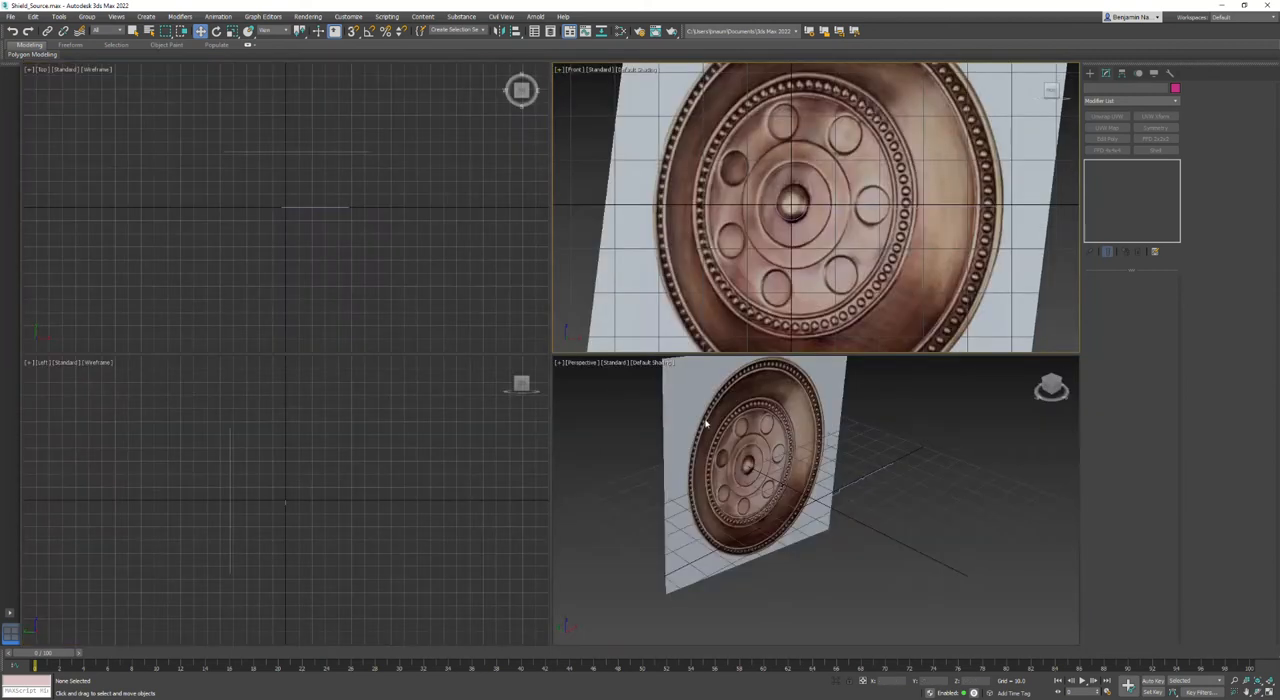
- Select the profile spline and rotate it in the Left view with angle snap from vertical to nearly horizontal
{"action": "left_click", "coordinate": [898, 461]}
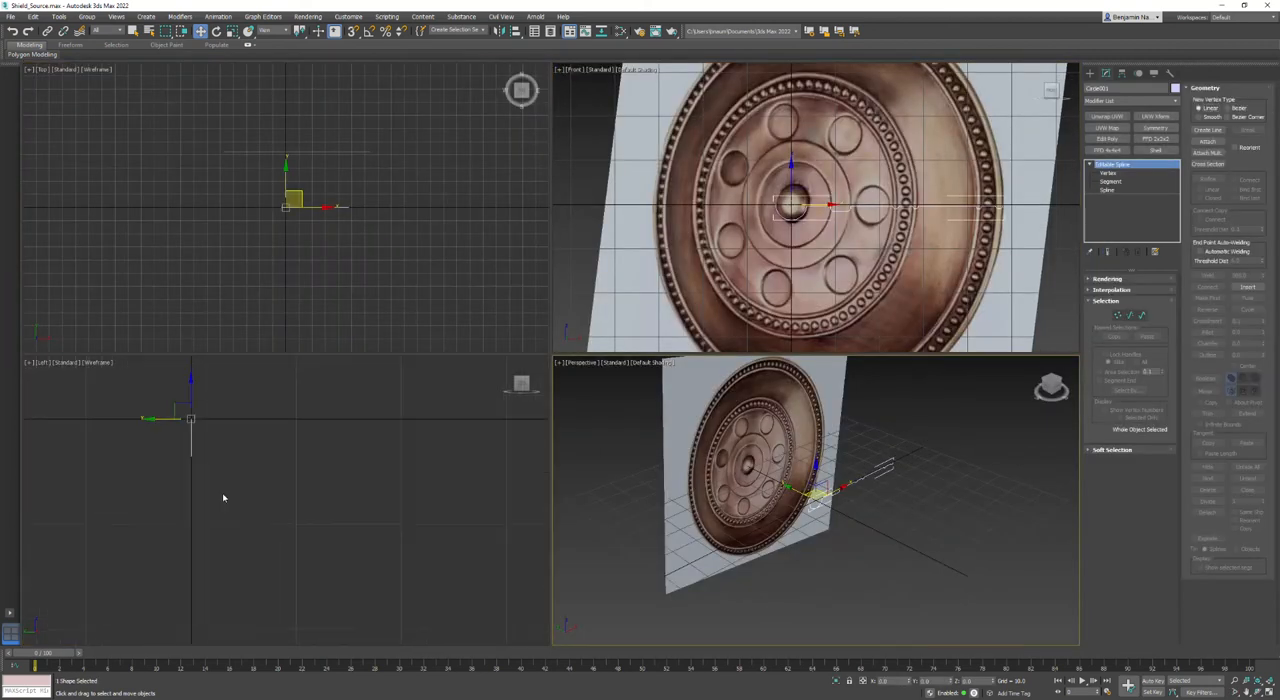
{"action": "middle_click_drag", "start_coordinate": [151, 420], "coordinate": [358, 495]}
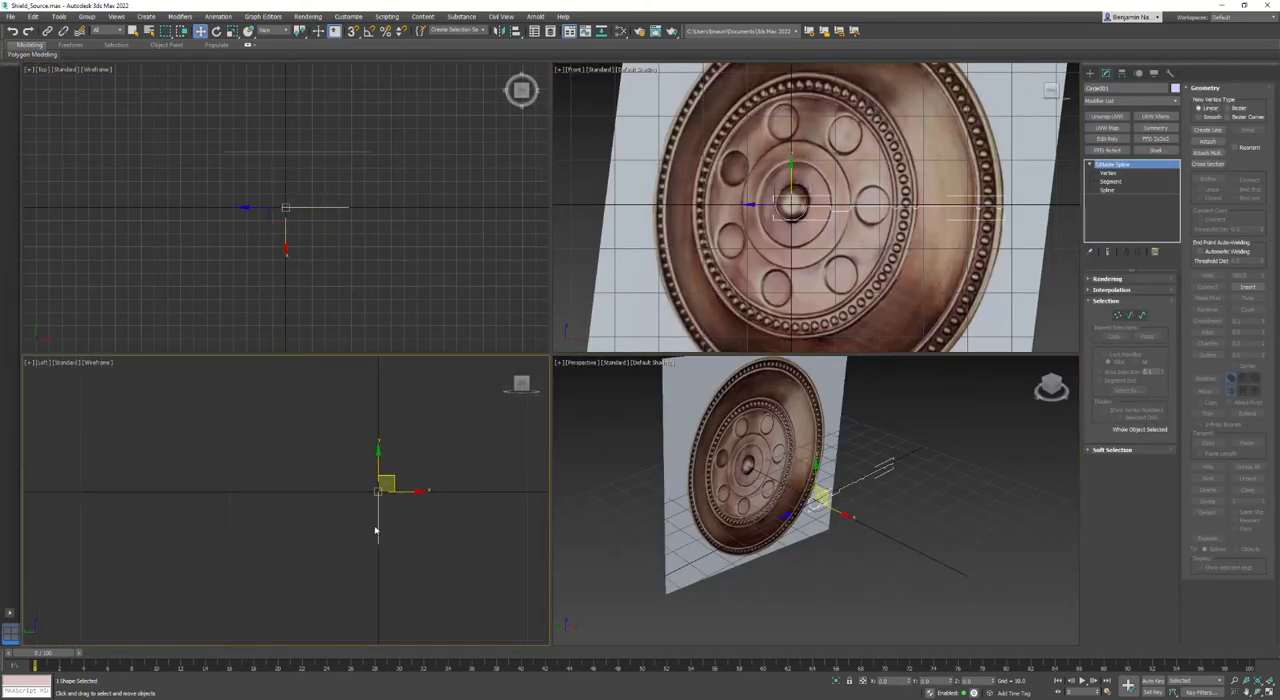
{"action": "right_click", "coordinate": [375, 530]}
{"action": "left_click", "coordinate": [420, 540]}
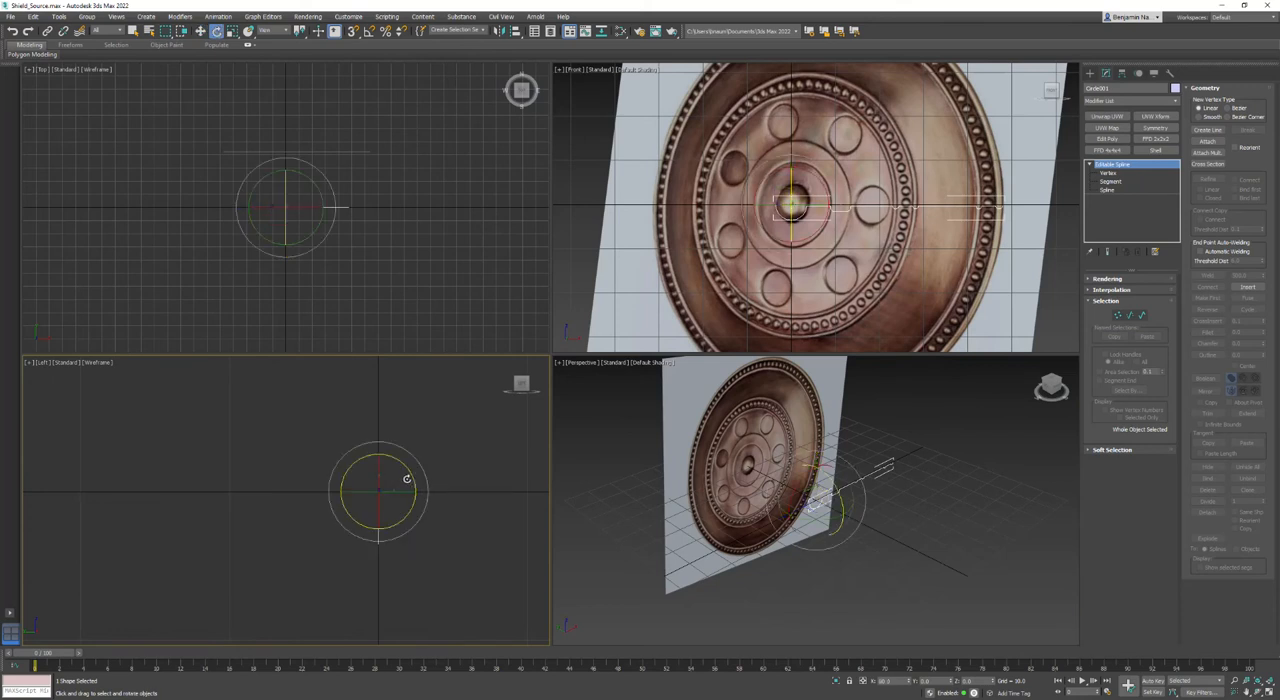
{"action": "key", "text": "a"}
{"action": "left_click_drag", "start_coordinate": [413, 476], "coordinate": [394, 433]}
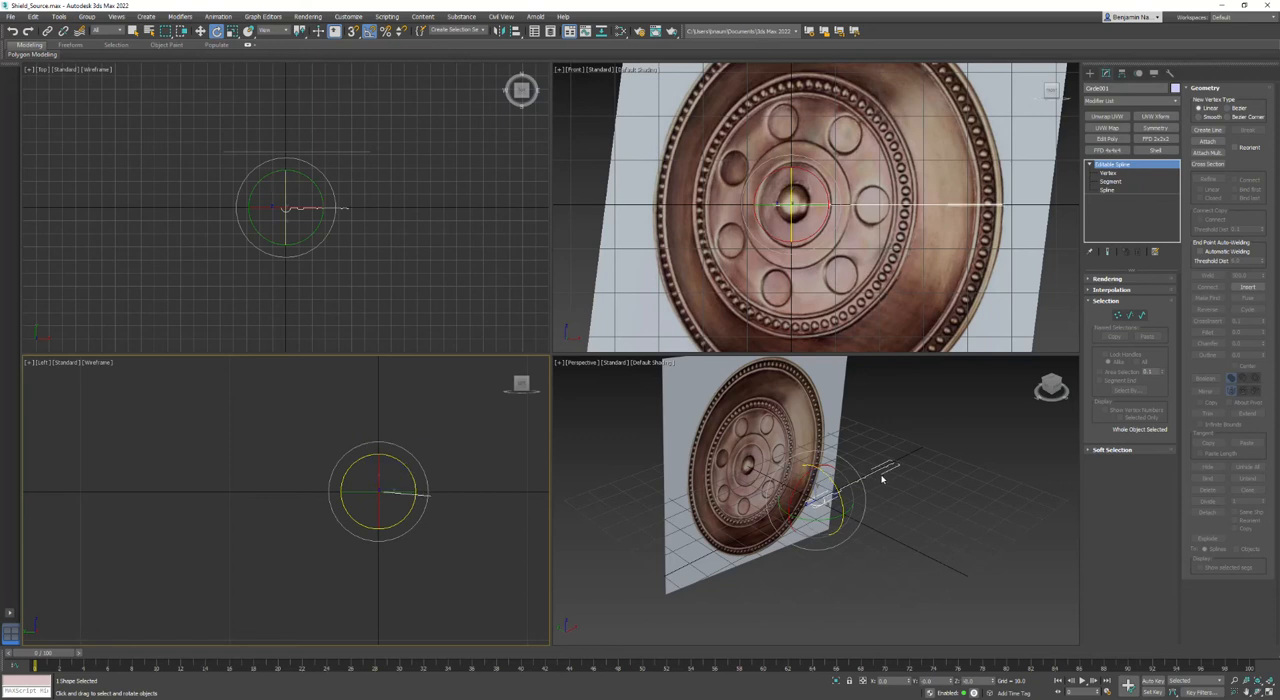
- Apply a Lathe modifier to the profile spline and inspect the resulting disc in the Perspective and Left views
{"action": "scroll", "coordinate": [883, 480], "scroll_direction": "up", "scroll_amount": 2}
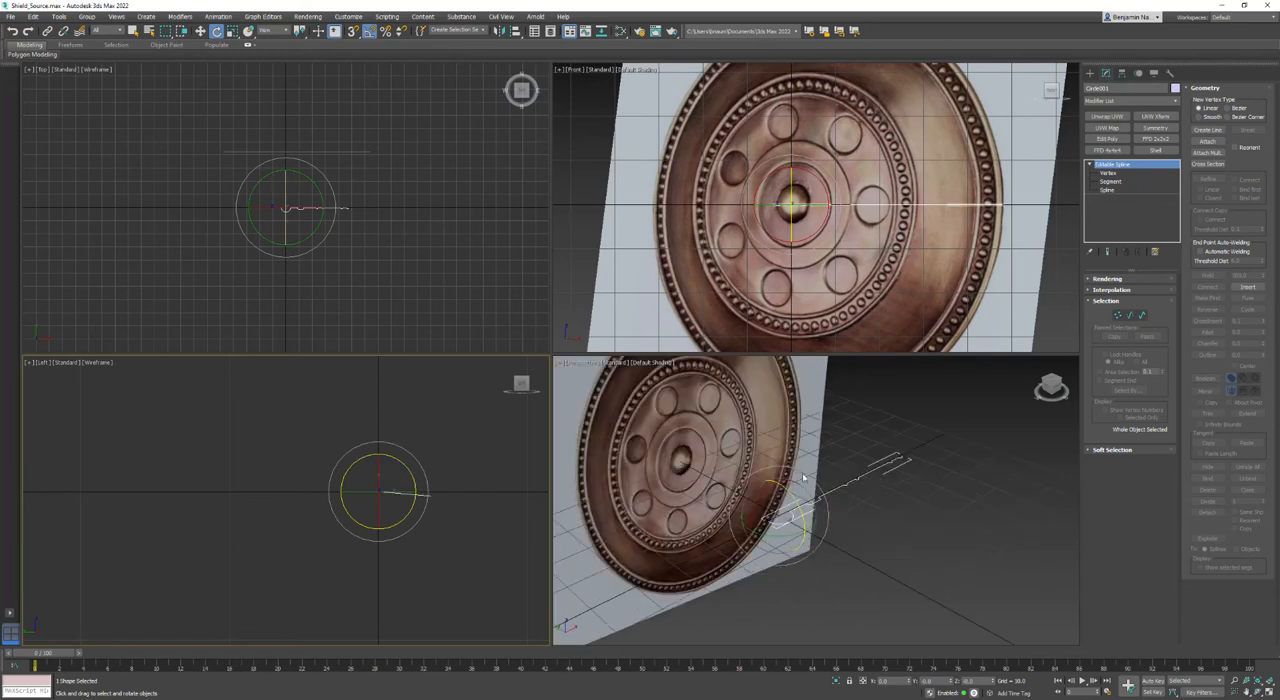
{"action": "left_click", "coordinate": [1127, 100]}
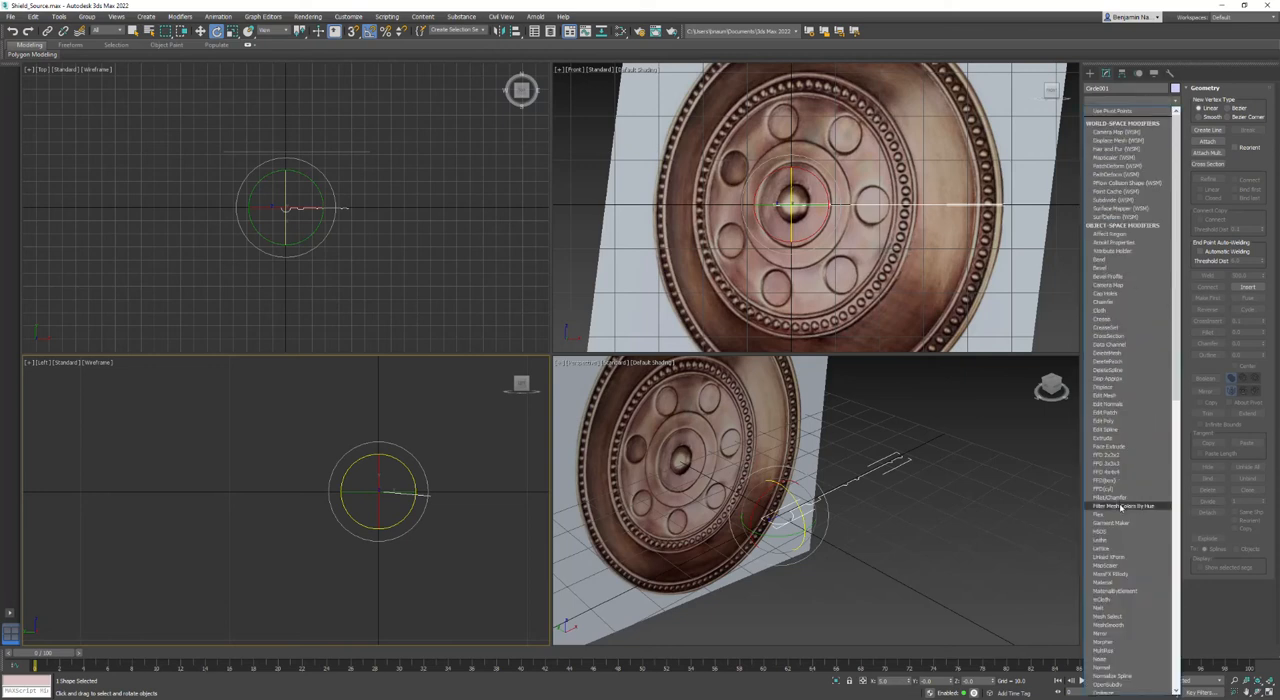
{"action": "left_click", "coordinate": [1124, 541]}
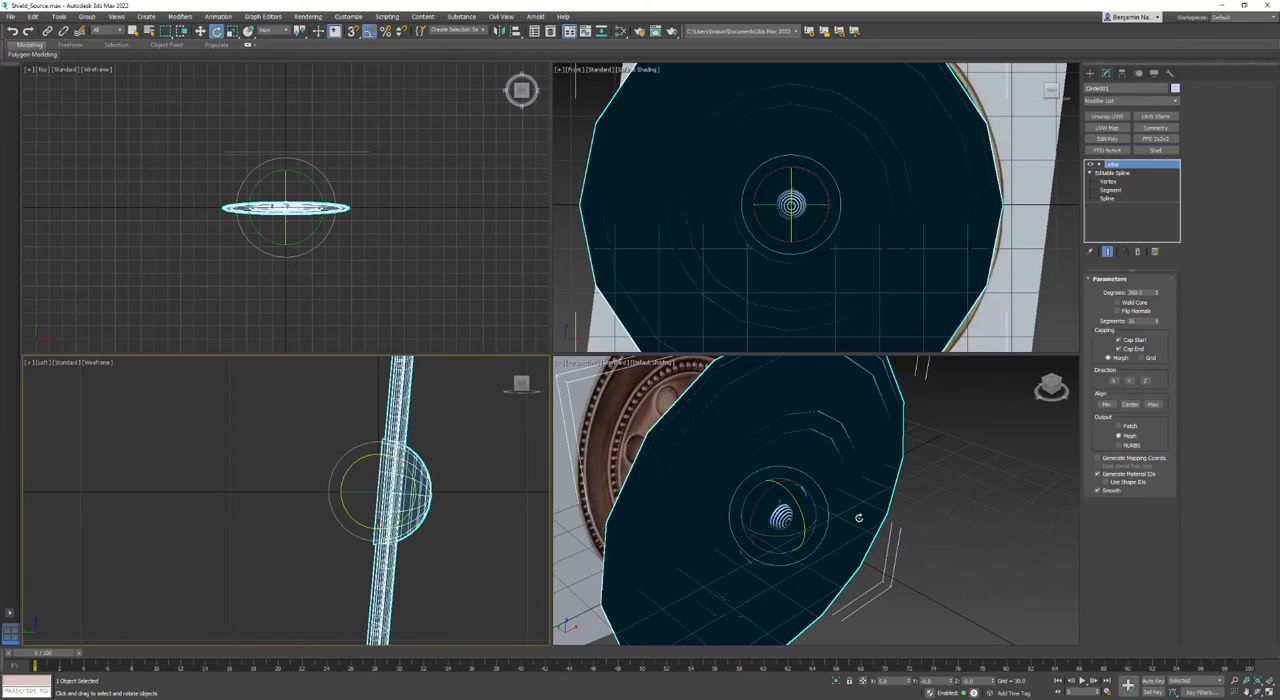
{"action": "scroll", "coordinate": [816, 514], "scroll_direction": "down", "scroll_amount": 3}
{"action": "scroll", "coordinate": [402, 501], "scroll_direction": "down", "scroll_amount": 3}
{"action": "scroll", "coordinate": [402, 500], "scroll_direction": "up", "scroll_amount": 7}
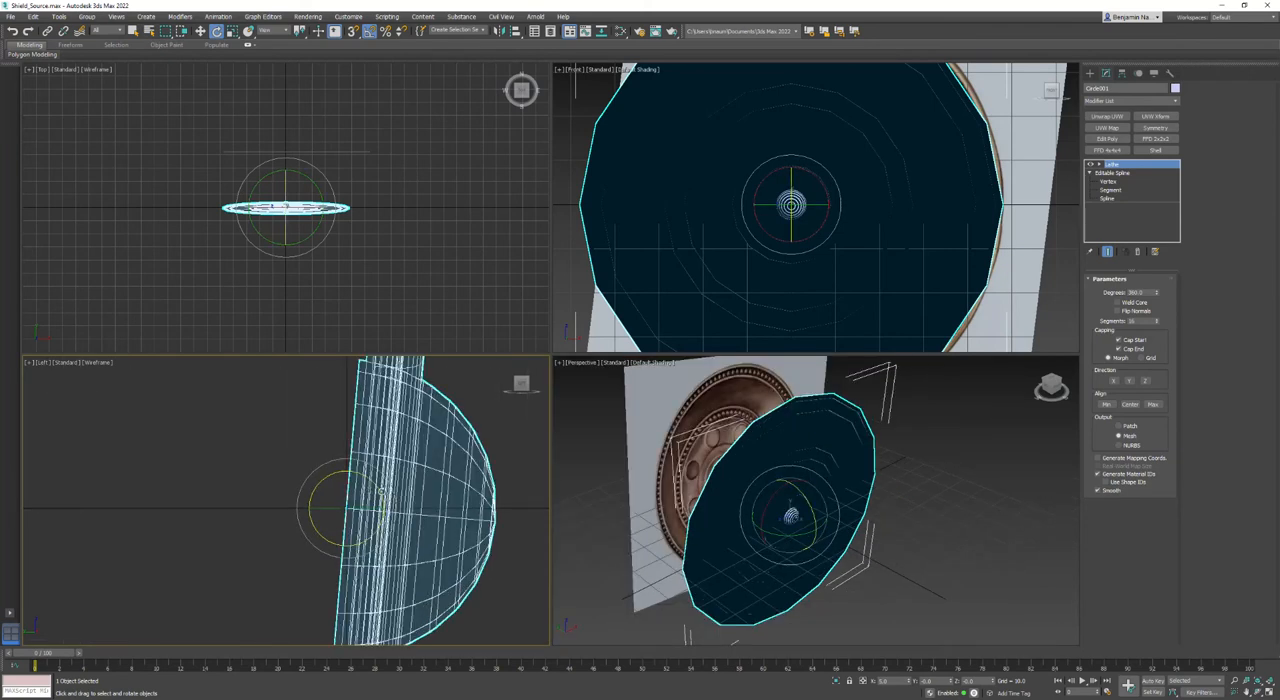
- Rotate the lathed disc slightly in the Left view until its flat face stands exactly vertical
{"action": "left_click_drag", "start_coordinate": [382, 493], "coordinate": [380, 490]}
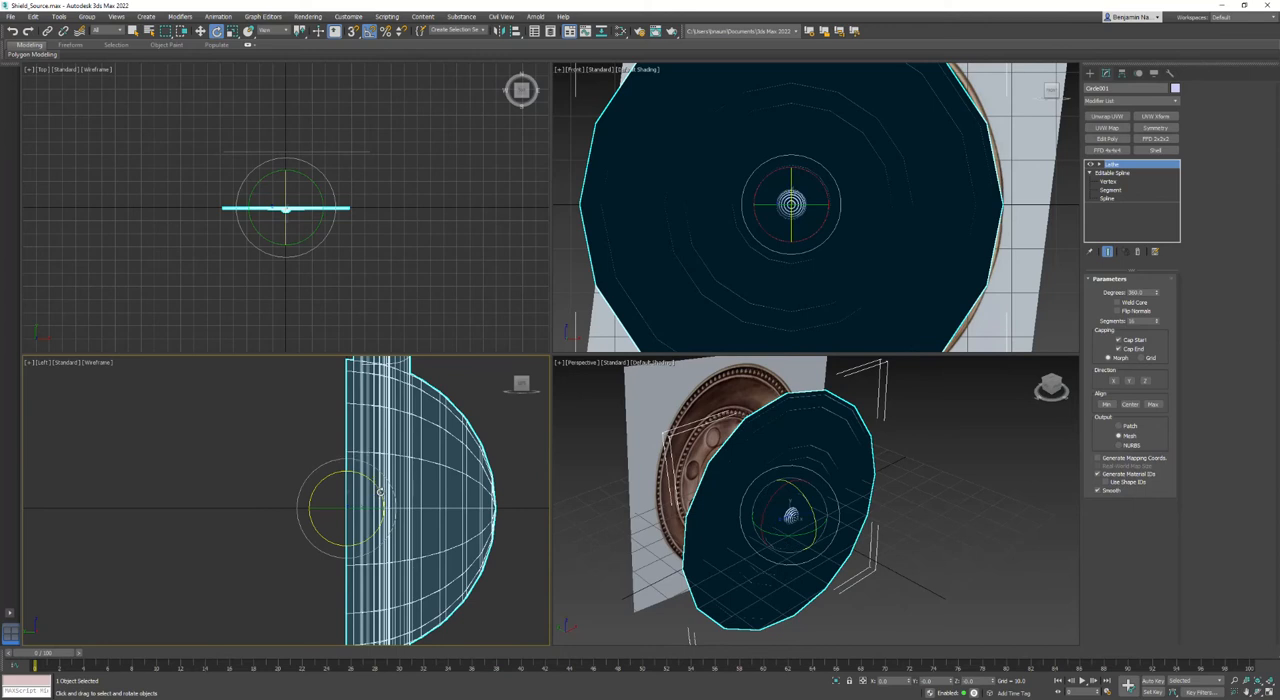
{"action": "scroll", "coordinate": [412, 488], "scroll_direction": "down", "scroll_amount": 4}
{"action": "scroll", "coordinate": [480, 505], "scroll_direction": "up", "scroll_amount": 2}
{"action": "scroll", "coordinate": [434, 503], "scroll_direction": "down", "scroll_amount": 2}
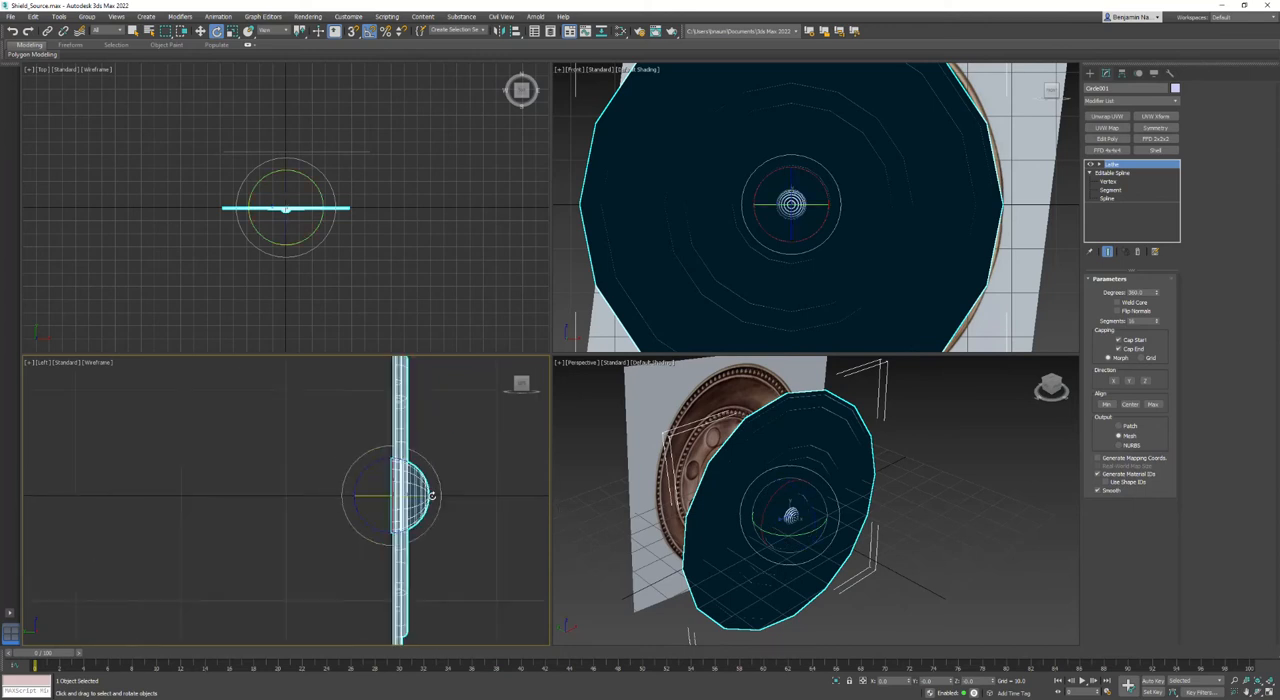
- Try the Lathe's X direction, return it to Y, and enable Flip Normals
{"action": "left_click", "coordinate": [1116, 382]}
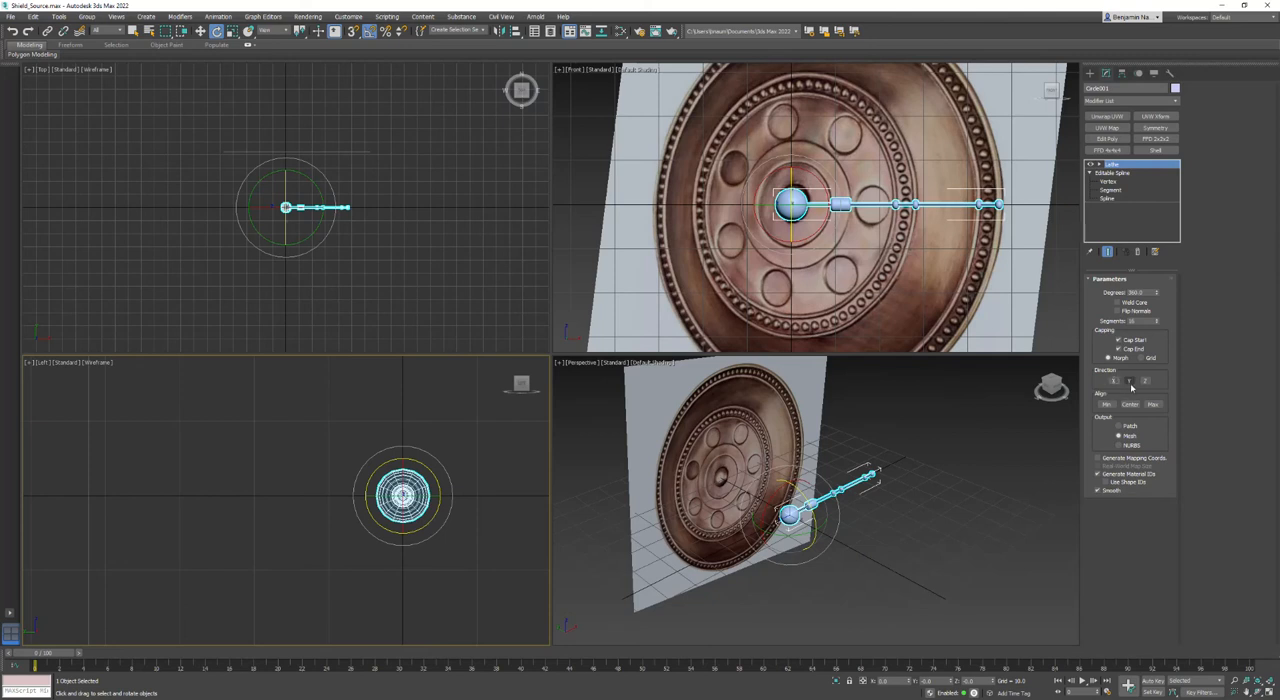
{"action": "left_click", "coordinate": [1130, 381]}
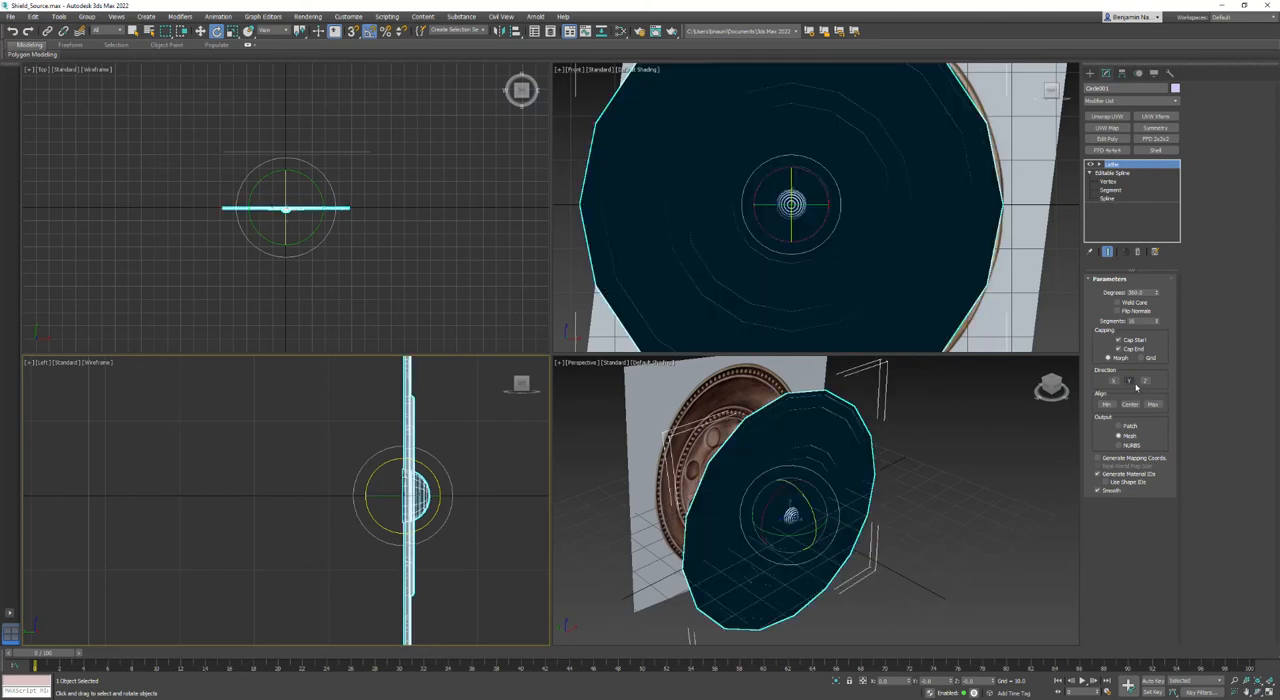
{"action": "middle_click_drag", "start_coordinate": [770, 541], "coordinate": [759, 546]}
{"action": "left_click", "coordinate": [1117, 311]}
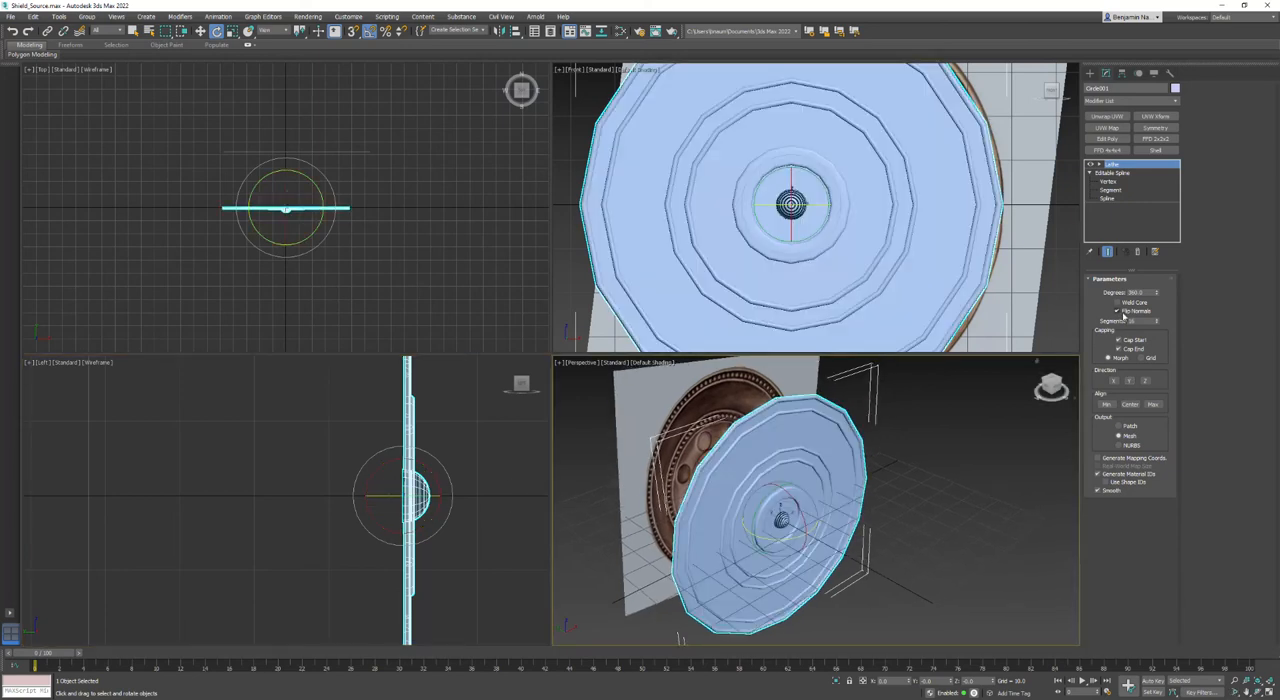
- Hide the grid and turn on Edged Faces in the Perspective view
{"action": "left_click_drag", "start_coordinate": [1060, 392], "coordinate": [1055, 360]}
{"action": "right_click", "coordinate": [783, 491]}
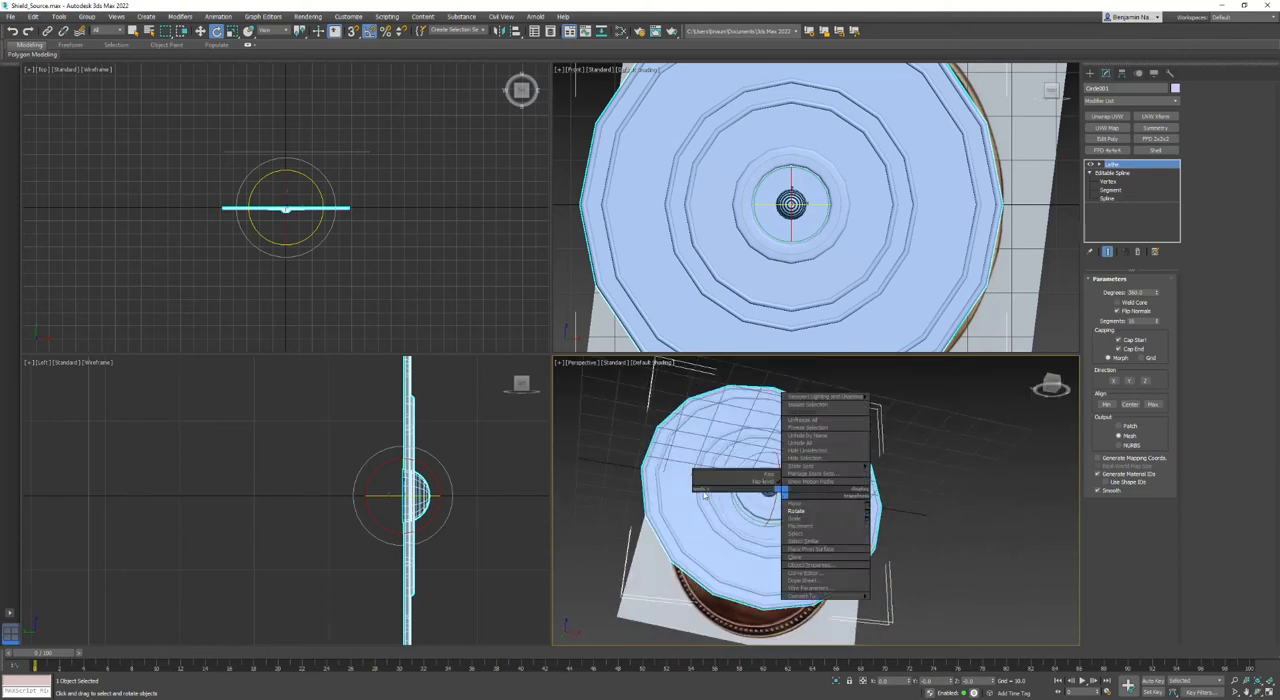
{"action": "left_click", "coordinate": [558, 363]}
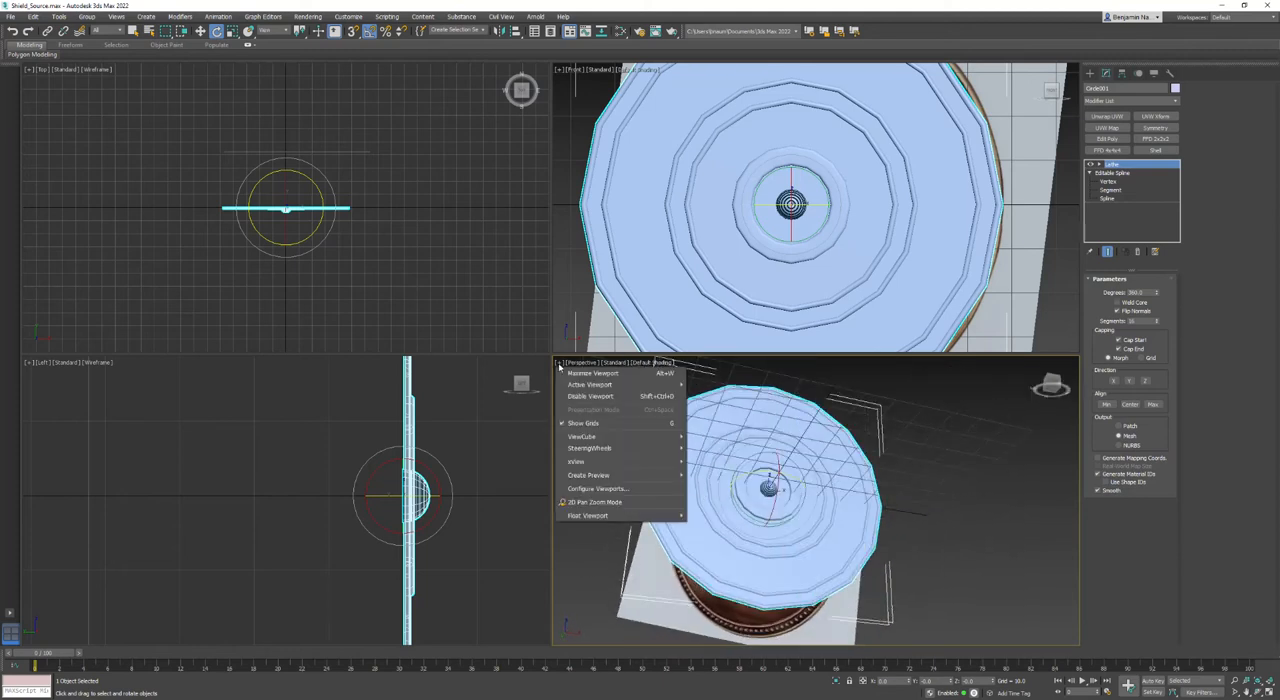
{"action": "left_click", "coordinate": [576, 424]}
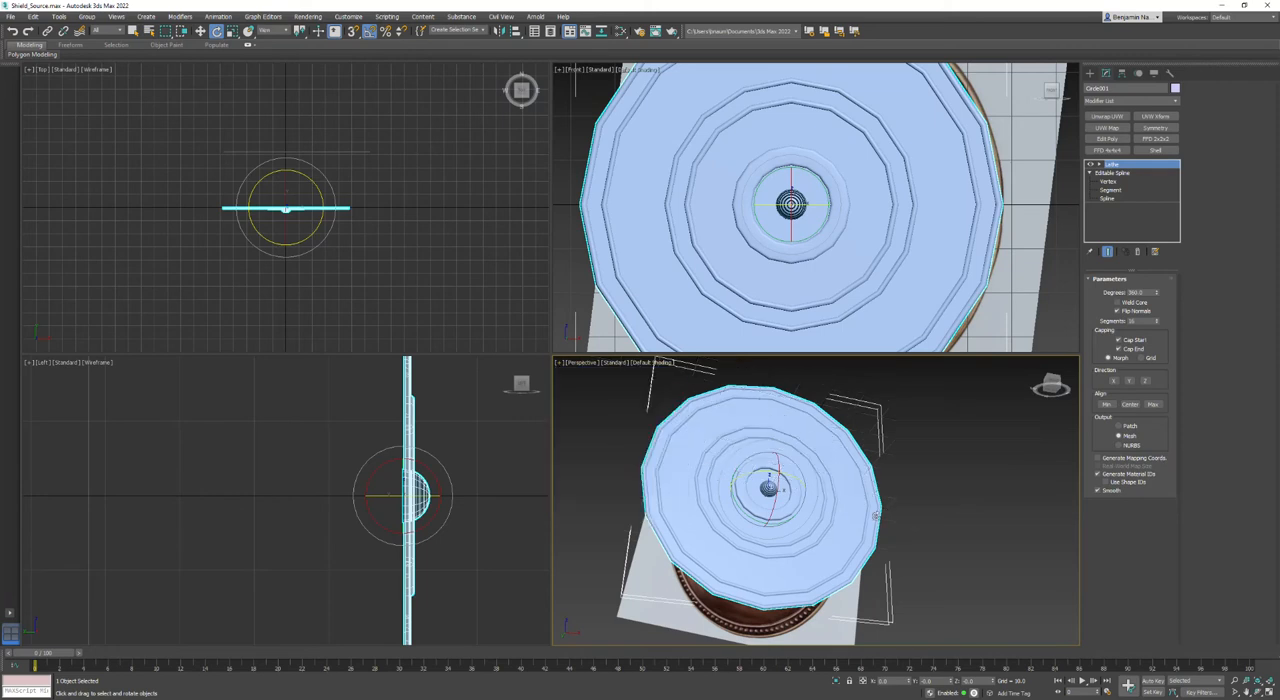
{"action": "left_click", "coordinate": [652, 363]}
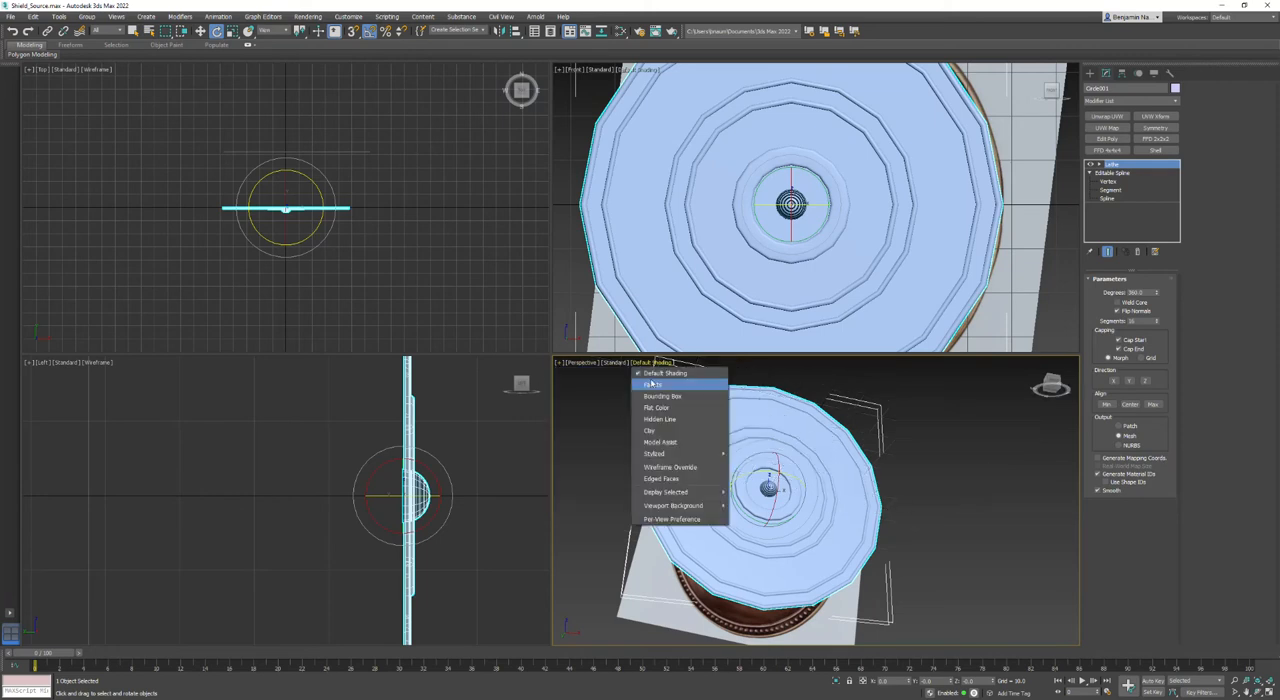
{"action": "left_click", "coordinate": [657, 478]}
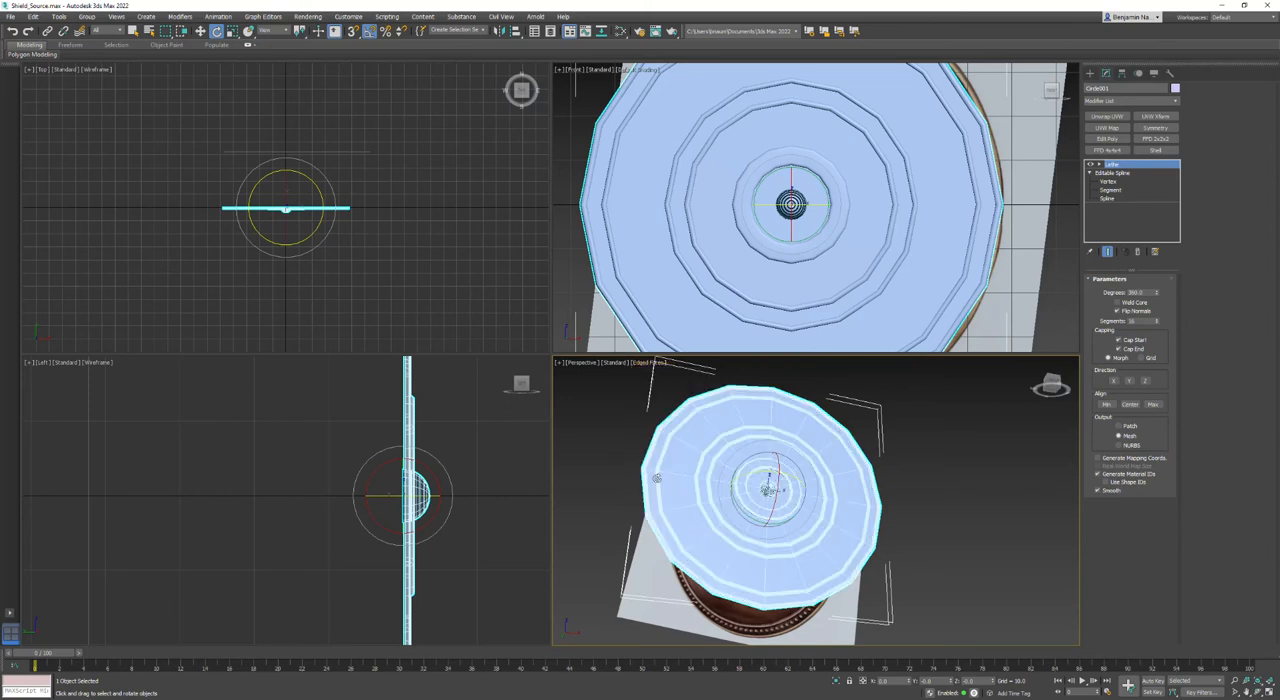
- Maximize the Perspective viewport and examine how coarsely the rings and rim of the lathed disc are segmented
{"action": "left_click", "coordinate": [559, 363]}
{"action": "left_click", "coordinate": [585, 373]}
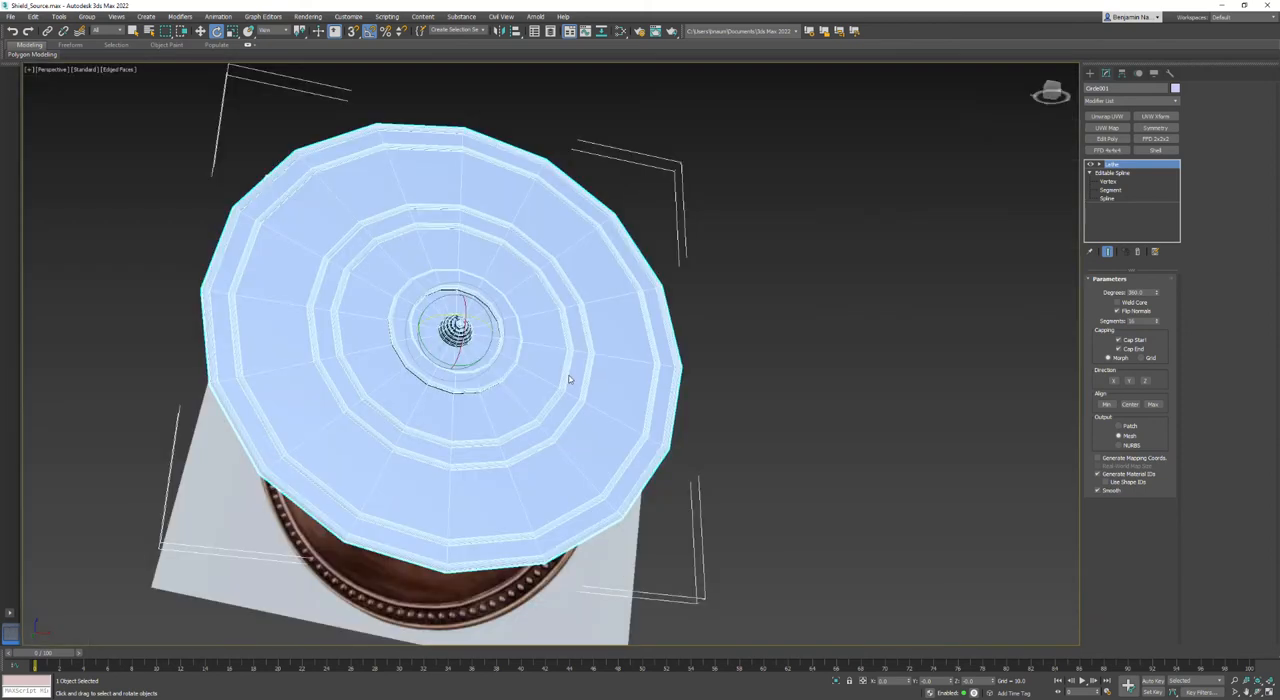
{"action": "scroll", "coordinate": [498, 323], "scroll_direction": "up", "scroll_amount": 3}
{"action": "scroll", "coordinate": [766, 371], "scroll_direction": "up", "scroll_amount": 2}
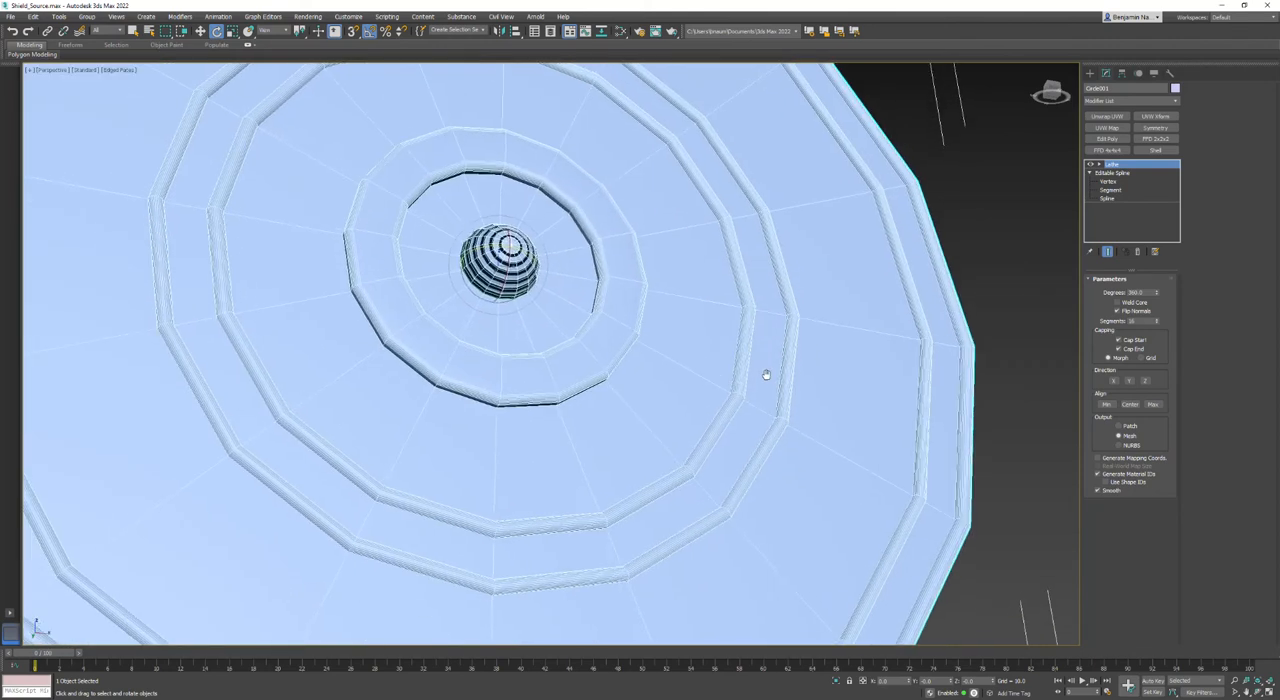
{"action": "scroll", "coordinate": [775, 347], "scroll_direction": "down", "scroll_amount": 5}
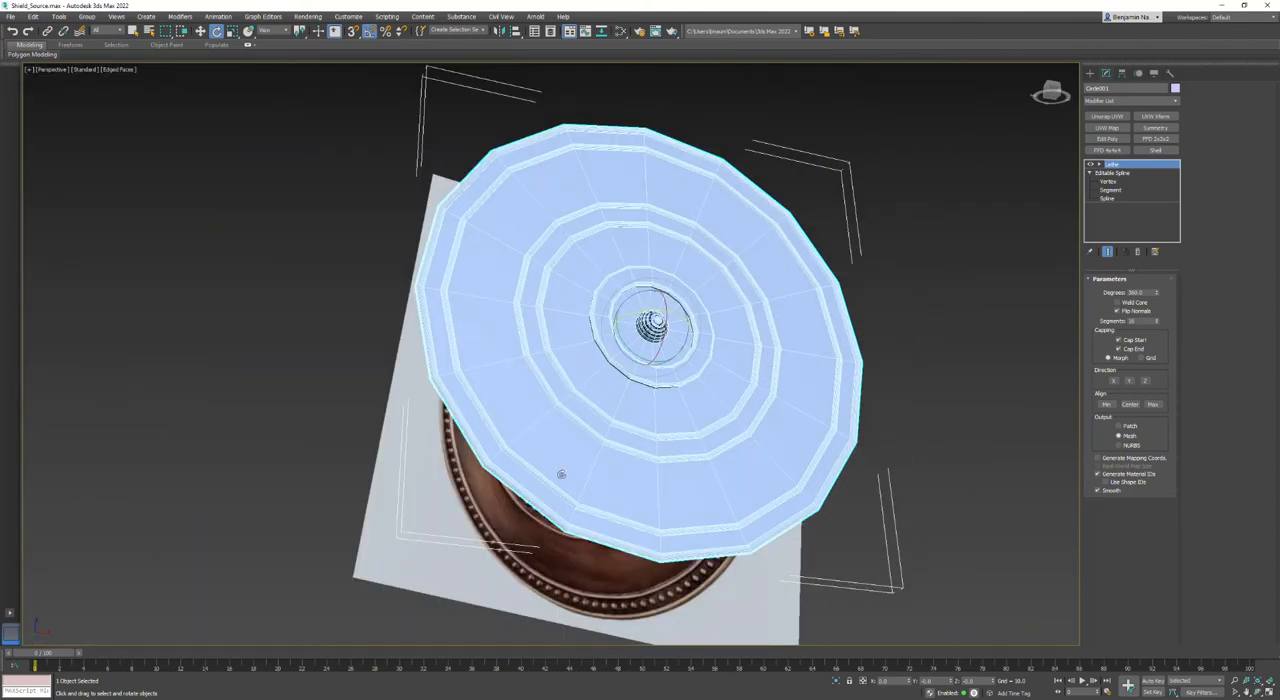
{"action": "scroll", "coordinate": [686, 463], "scroll_direction": "up", "scroll_amount": 5}
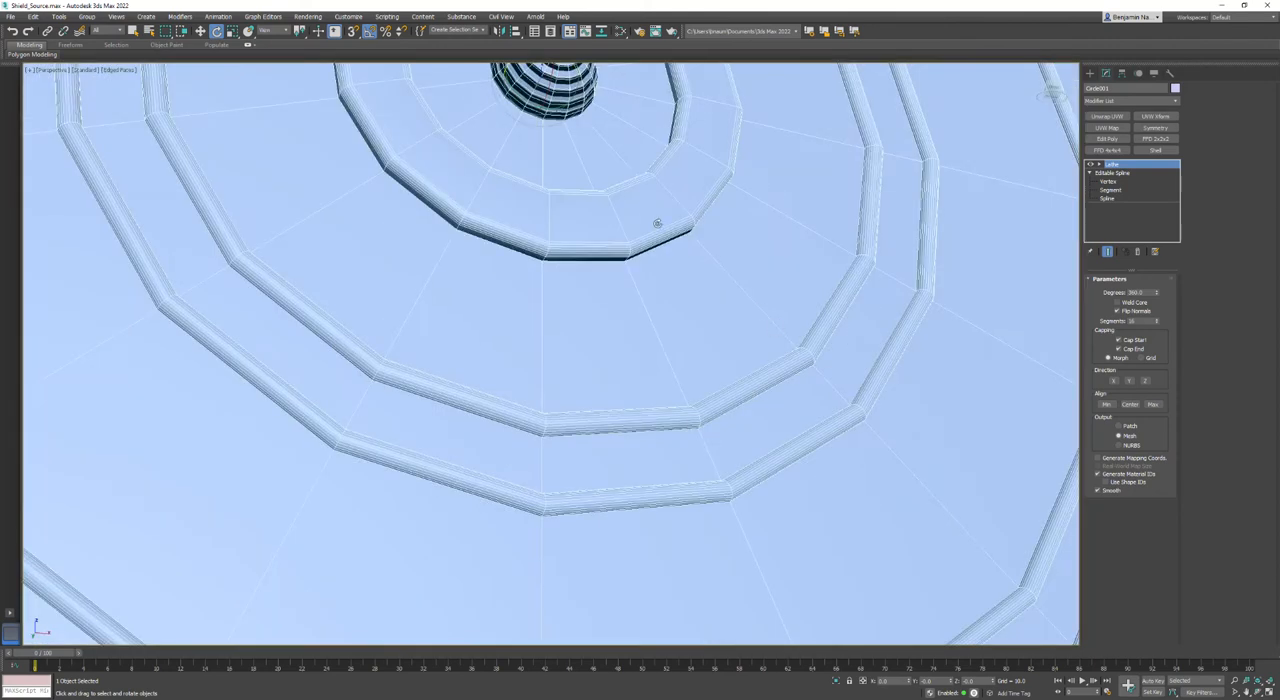
{"action": "scroll", "coordinate": [804, 387], "scroll_direction": "down", "scroll_amount": 5}
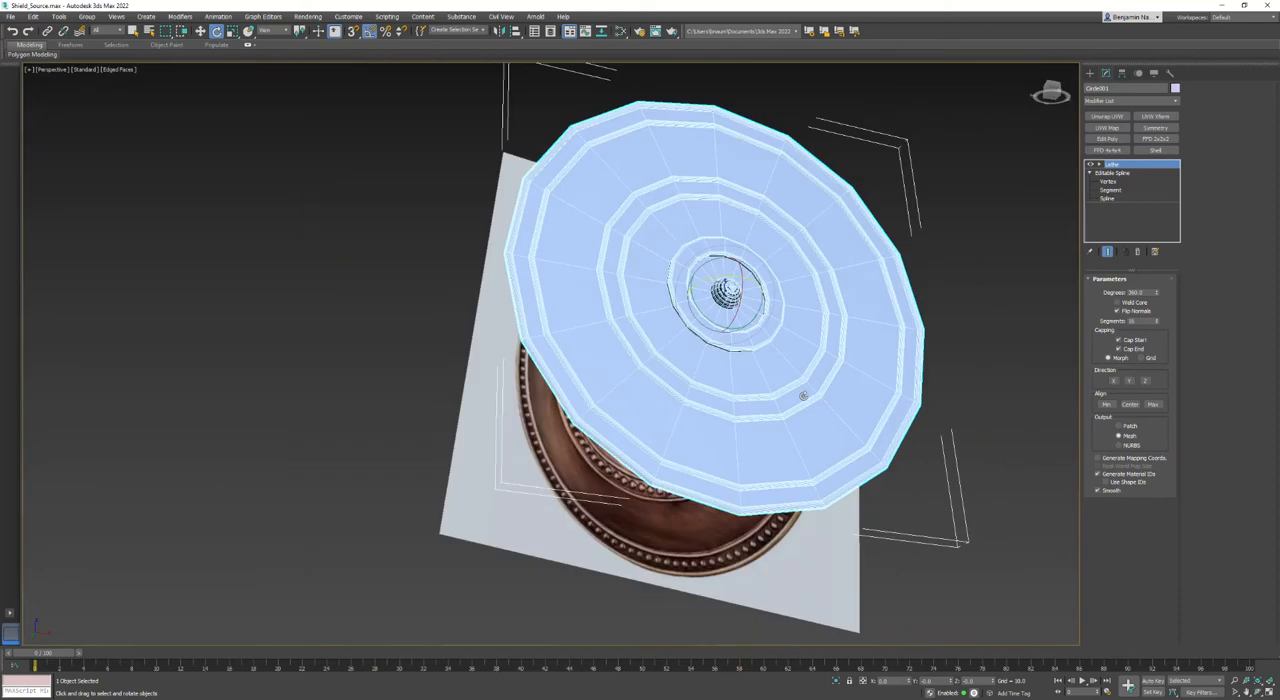
- Set the Lathe segments to 32, raise them to 36, then deselect the disc and turn off Edged Faces
{"action": "double_click", "coordinate": [1135, 321]}
{"action": "type", "text": "32"}
{"action": "key", "text": "Return"}
{"action": "type", "text": "36"}
{"action": "key", "text": "Return"}
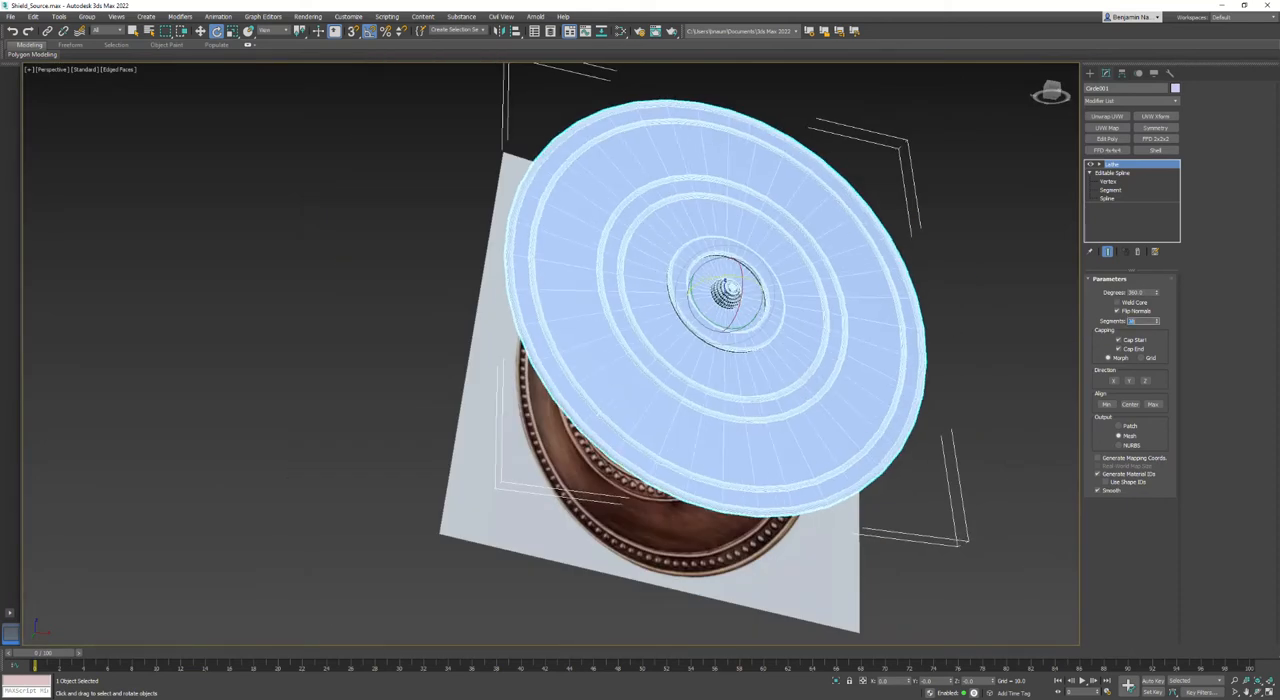
{"action": "left_click", "coordinate": [957, 509]}
{"action": "key", "text": "F4"}
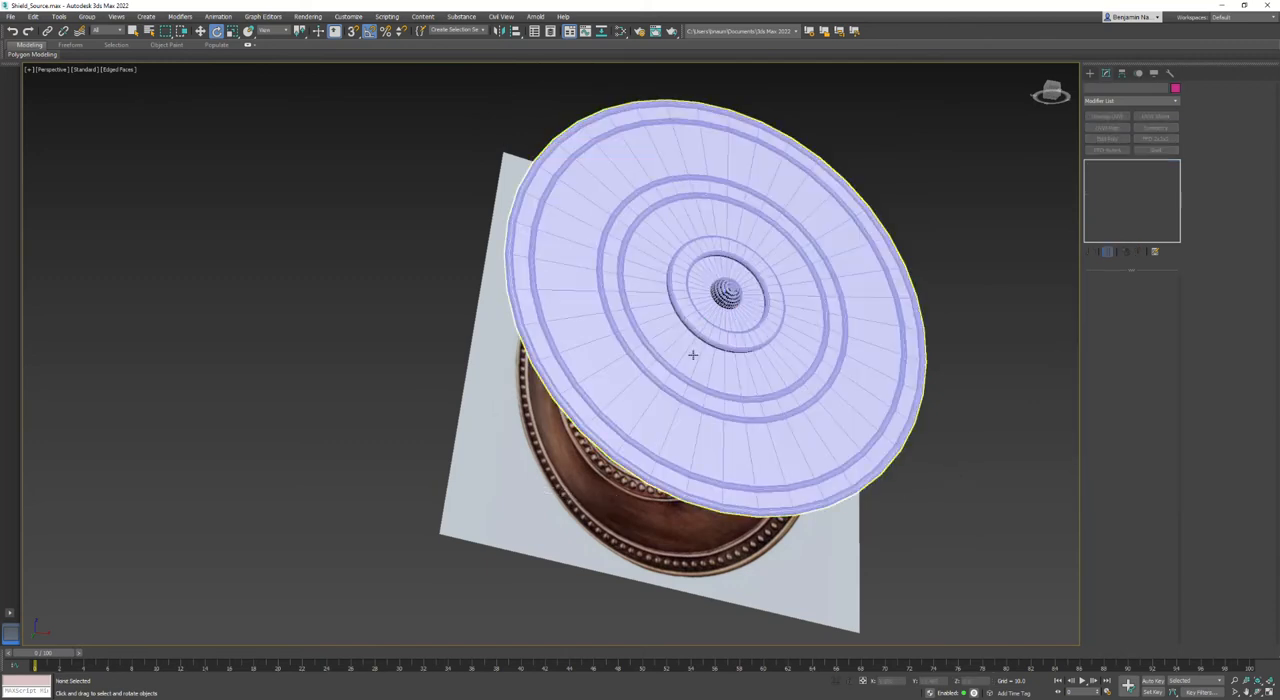
- Select the shield disc and set its Lathe segments to 64
{"action": "scroll", "coordinate": [560, 285], "scroll_direction": "up", "scroll_amount": 8}
{"action": "left_click", "coordinate": [576, 276]}
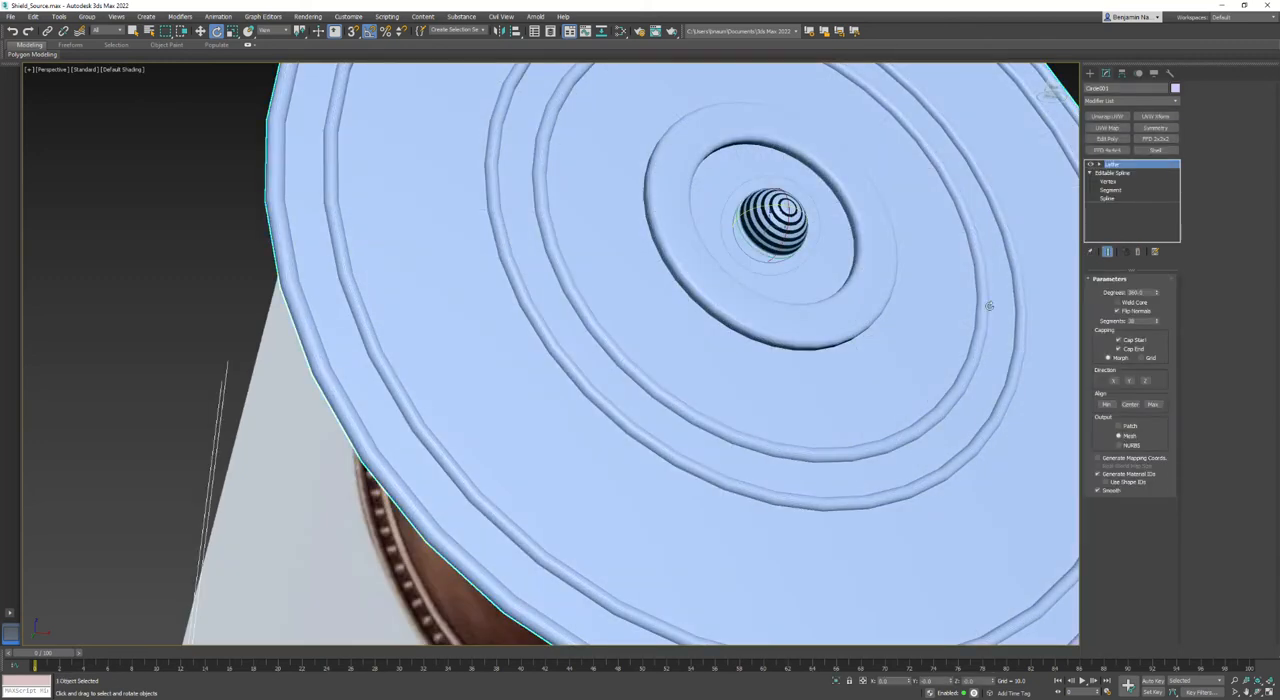
{"action": "left_click_drag", "start_coordinate": [1143, 321], "coordinate": [942, 298]}
{"action": "type", "text": "64"}
{"action": "key", "text": "Return"}
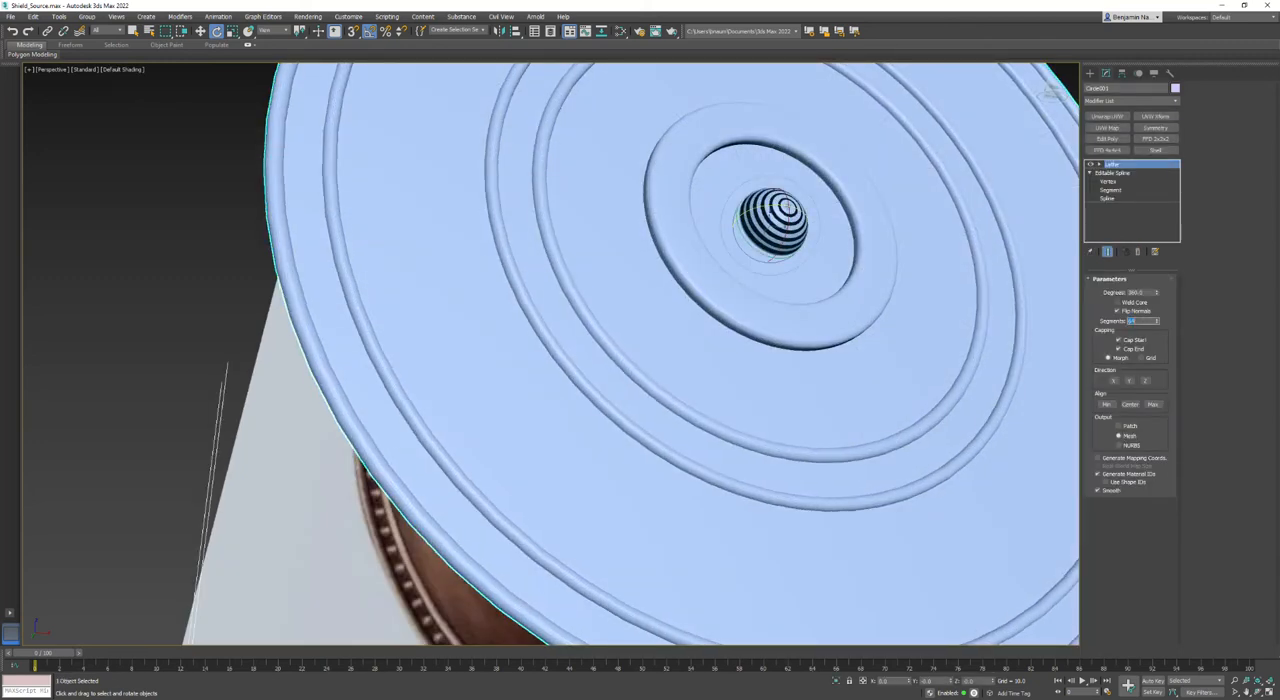
- Enable Weld Core on the Lathe modifier and show Edged Faces to check the striped central dome
{"action": "scroll", "coordinate": [669, 307], "scroll_direction": "up", "scroll_amount": 5}
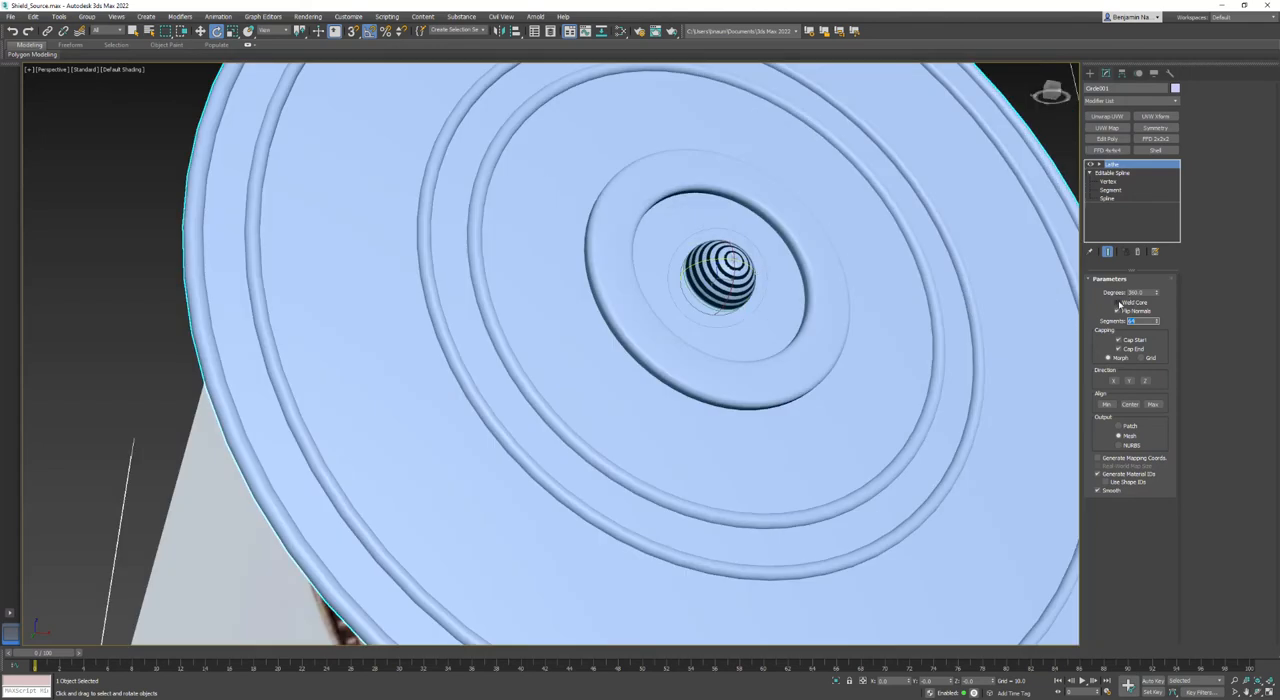
{"action": "scroll", "coordinate": [690, 268], "scroll_direction": "up", "scroll_amount": 6}
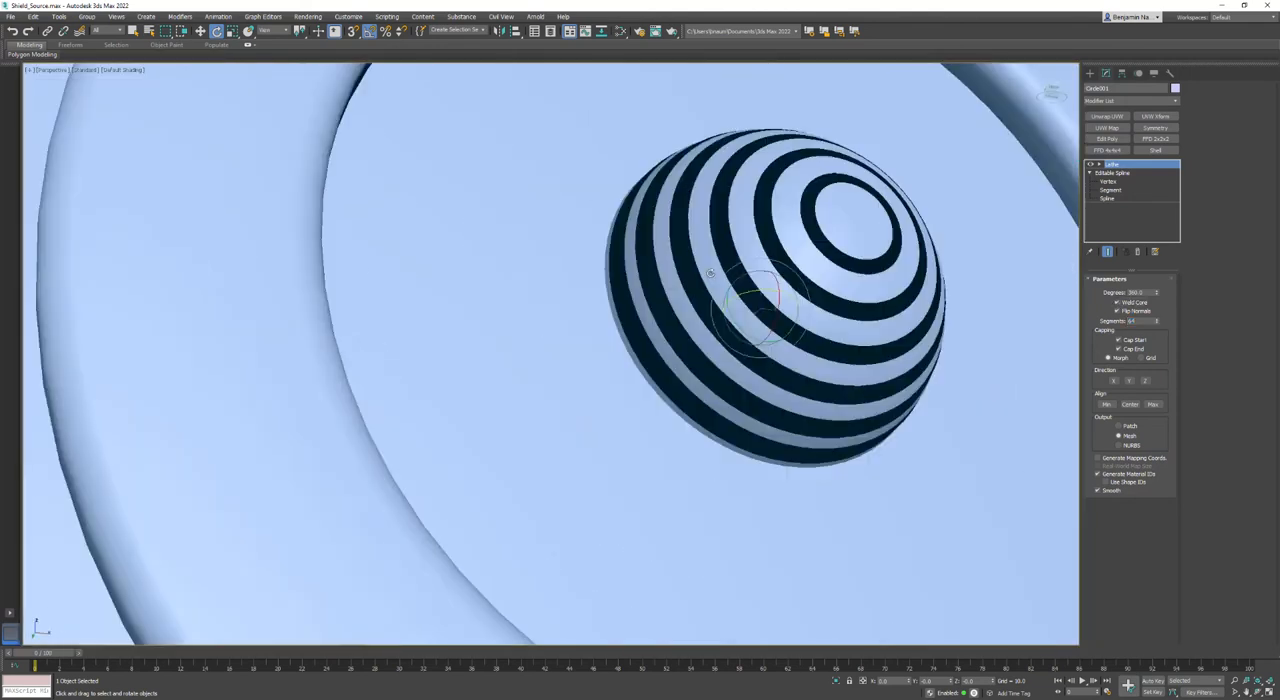
{"action": "key", "text": "F4"}
{"action": "scroll", "coordinate": [873, 240], "scroll_direction": "down", "scroll_amount": 5}
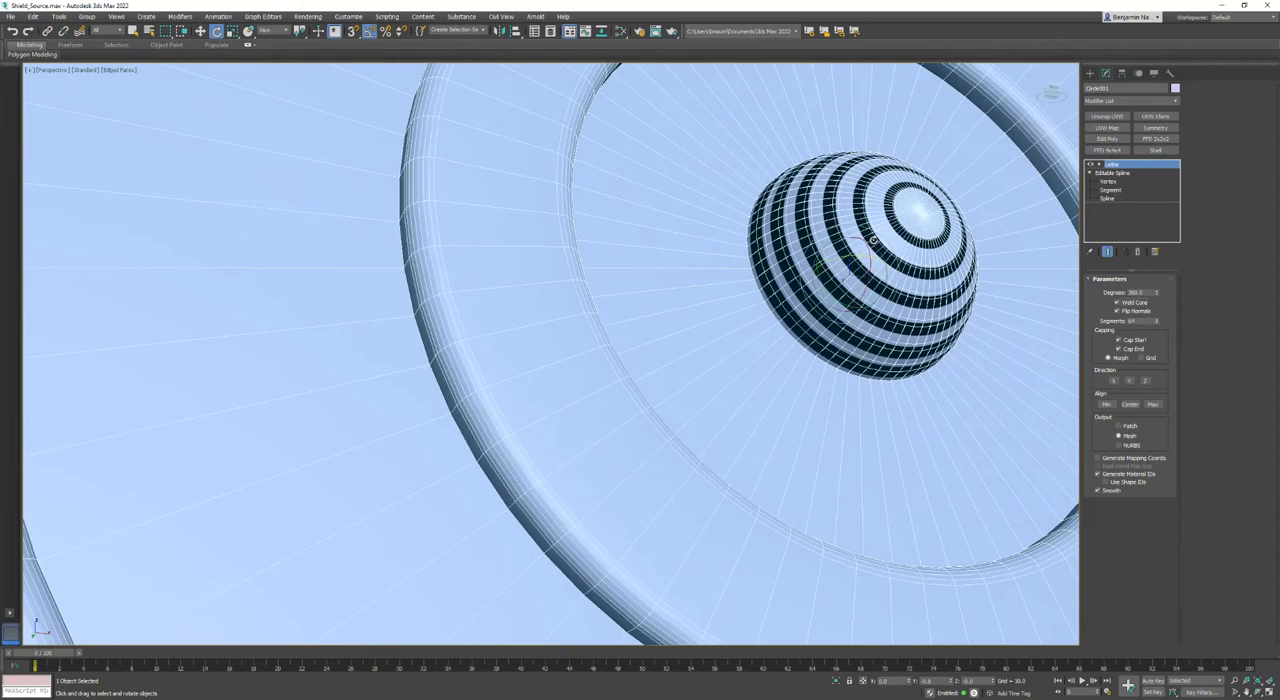
- Restore the four viewports and delete the dome arc segment of the profile spline that lies beyond the central axis
{"action": "key", "text": "alt+w"}
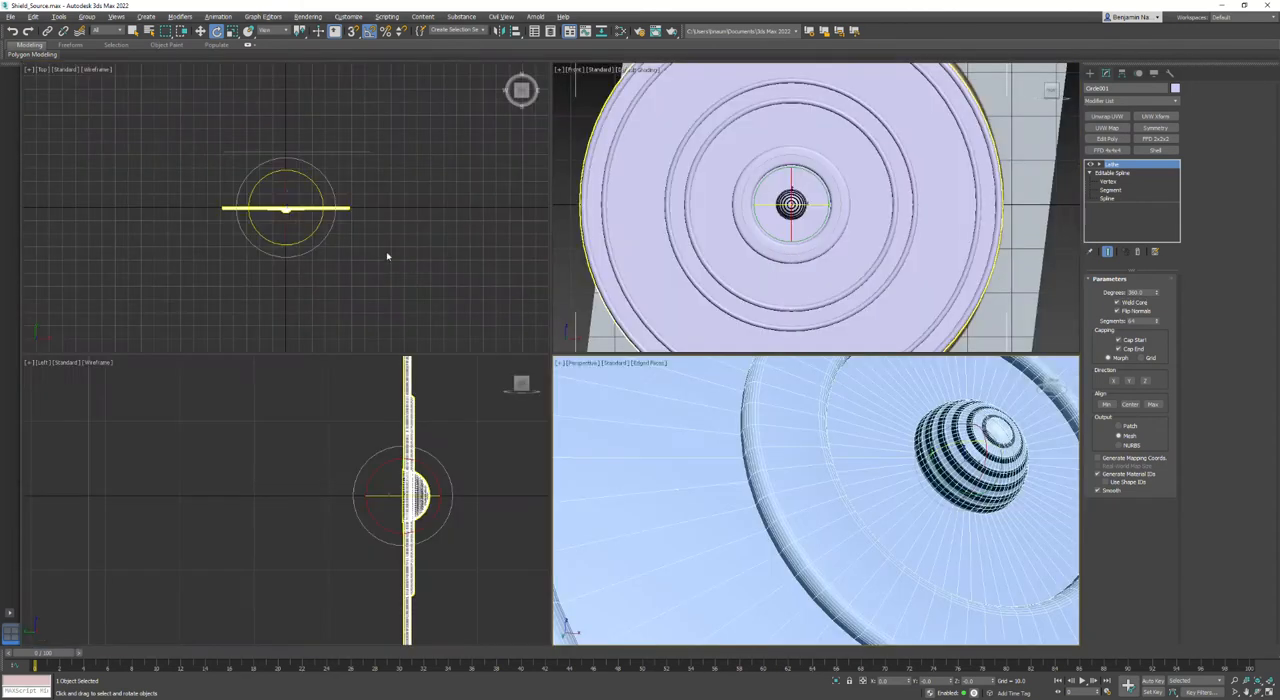
{"action": "scroll", "coordinate": [322, 244], "scroll_direction": "up", "scroll_amount": 8}
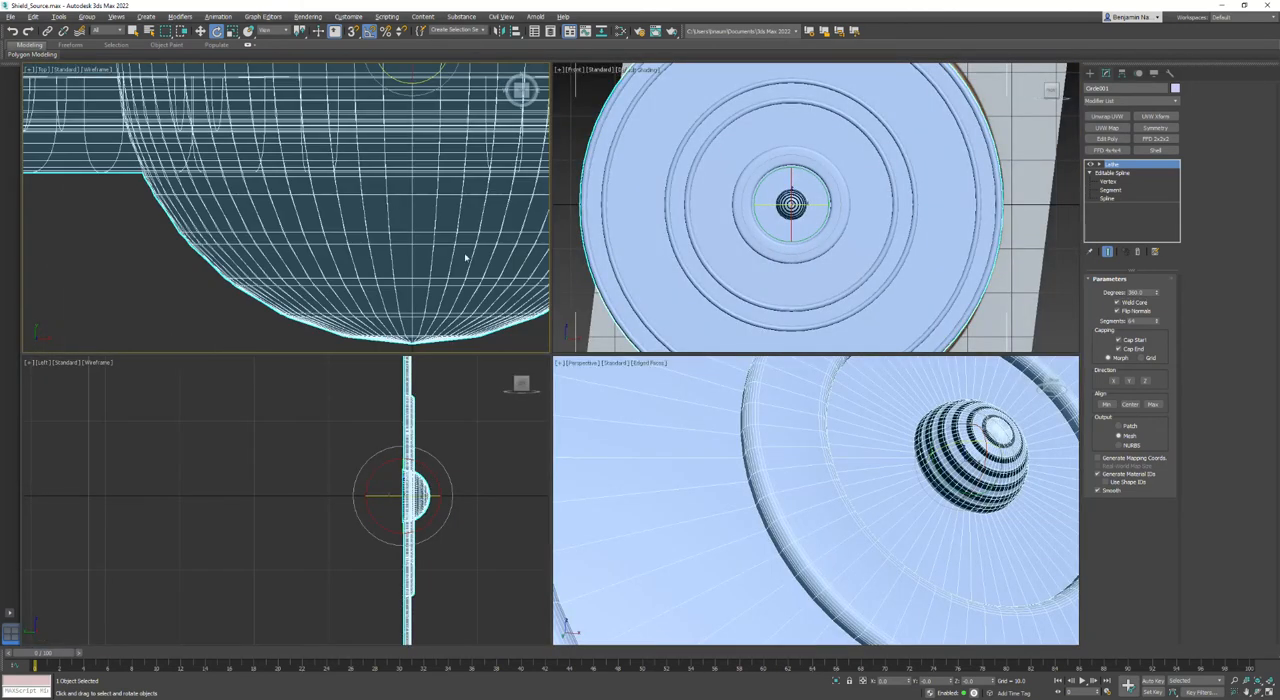
{"action": "left_click", "coordinate": [1106, 181]}
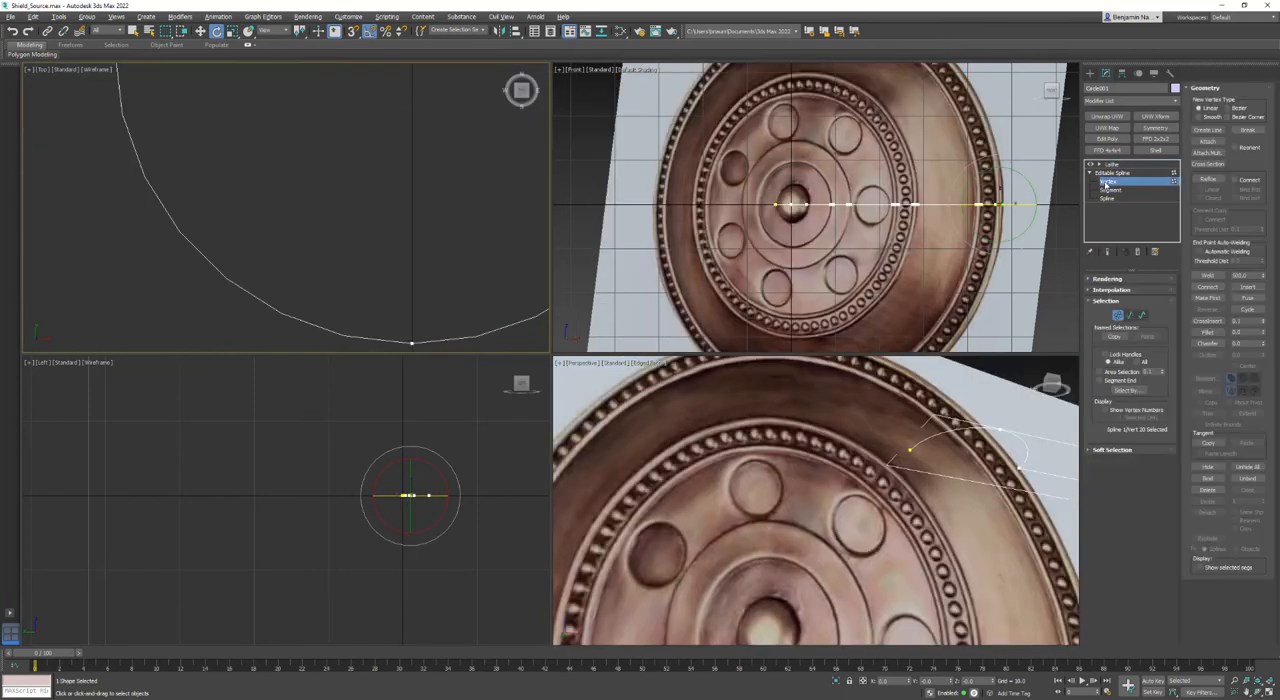
{"action": "scroll", "coordinate": [397, 195], "scroll_direction": "down", "scroll_amount": 5}
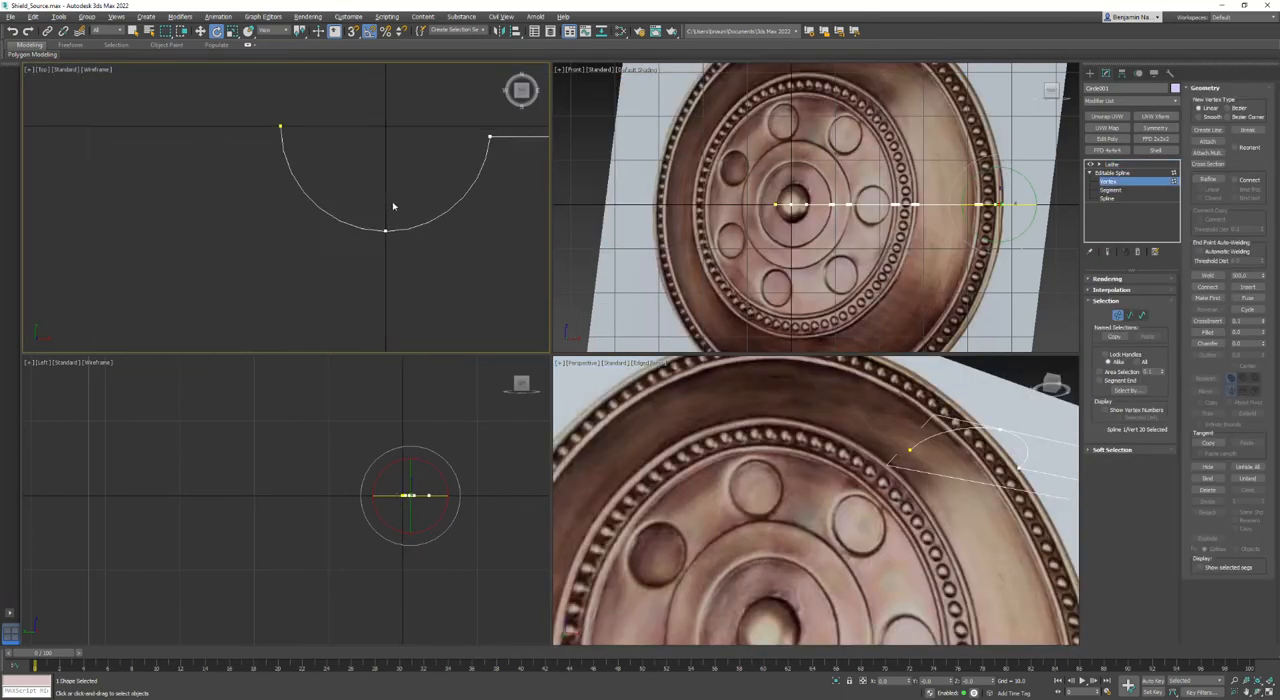
{"action": "left_click", "coordinate": [1130, 316]}
{"action": "left_click", "coordinate": [249, 152]}
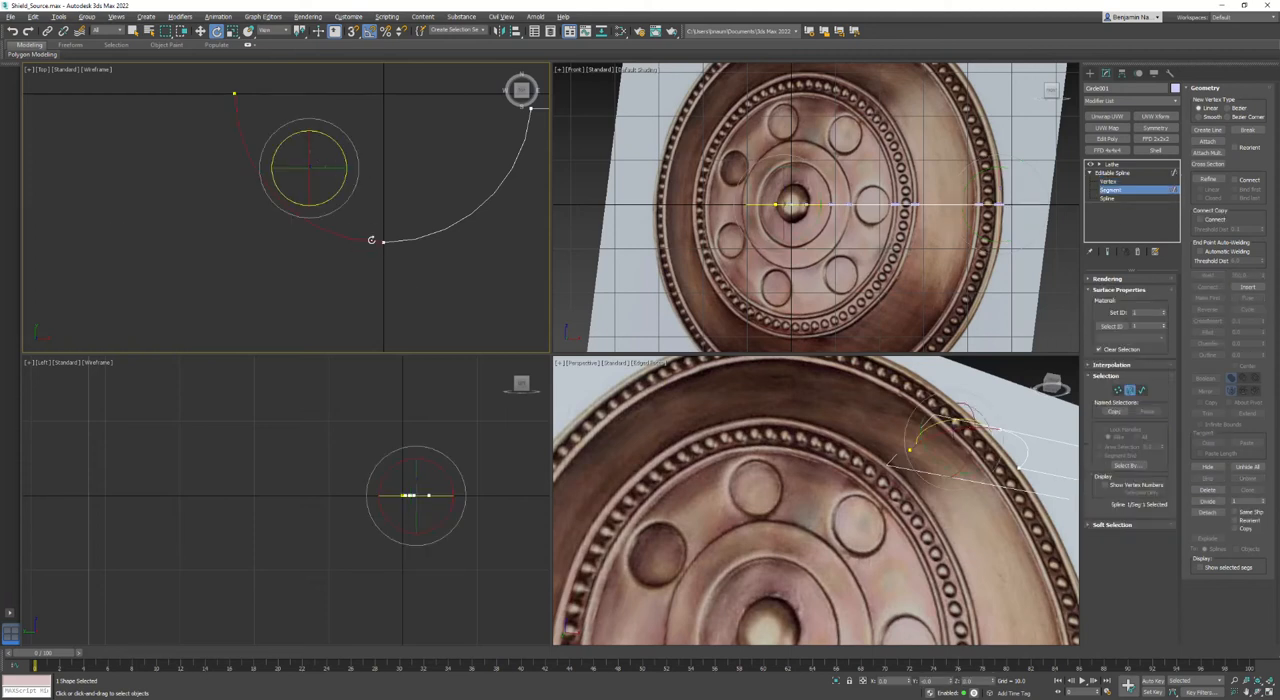
{"action": "middle_click_drag", "start_coordinate": [420, 171], "coordinate": [328, 198]}
{"action": "scroll", "coordinate": [328, 200], "scroll_direction": "down", "scroll_amount": 3}
{"action": "key", "text": "Delete"}
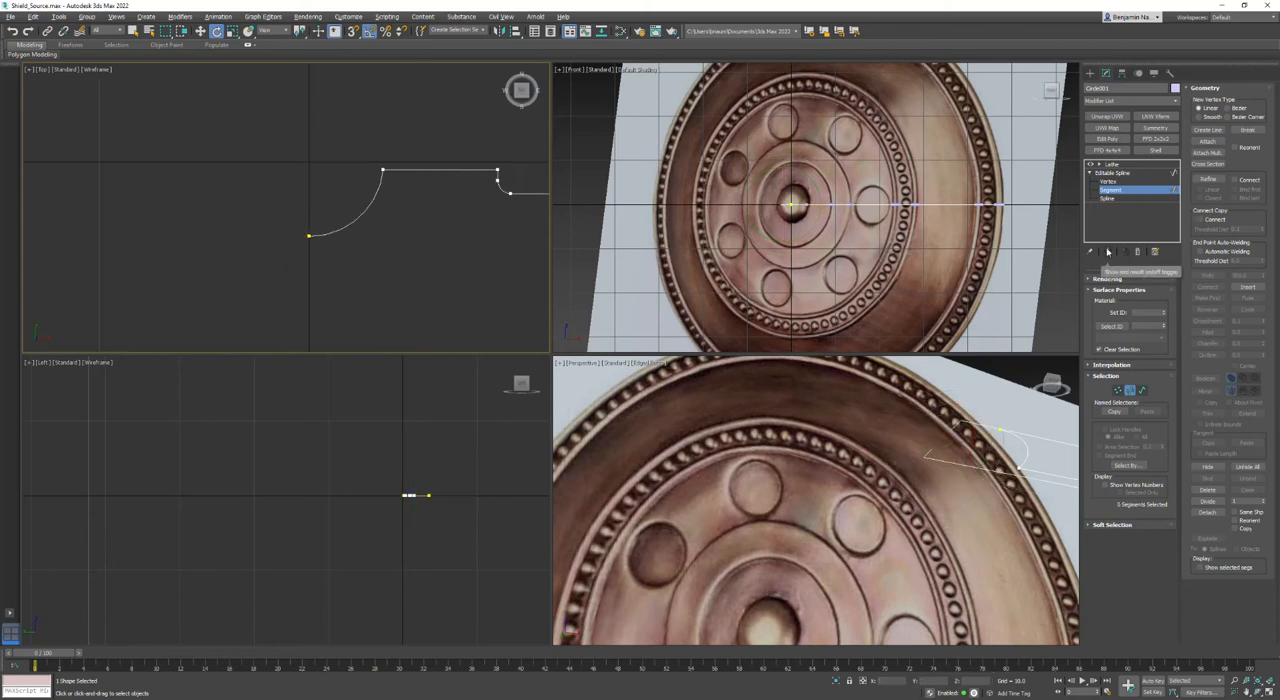
- Show the end result, return to the Lathe modifier, and disable Flip Normals
{"action": "left_click", "coordinate": [1107, 251]}
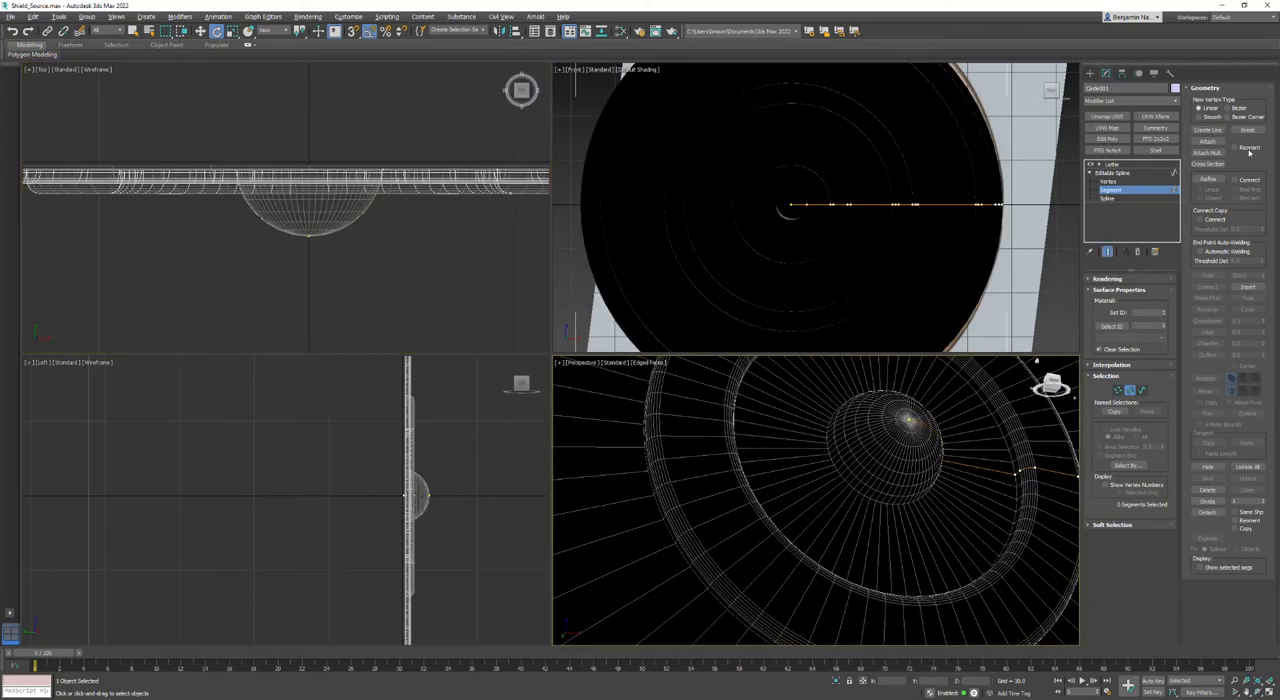
{"action": "left_click", "coordinate": [1111, 164]}
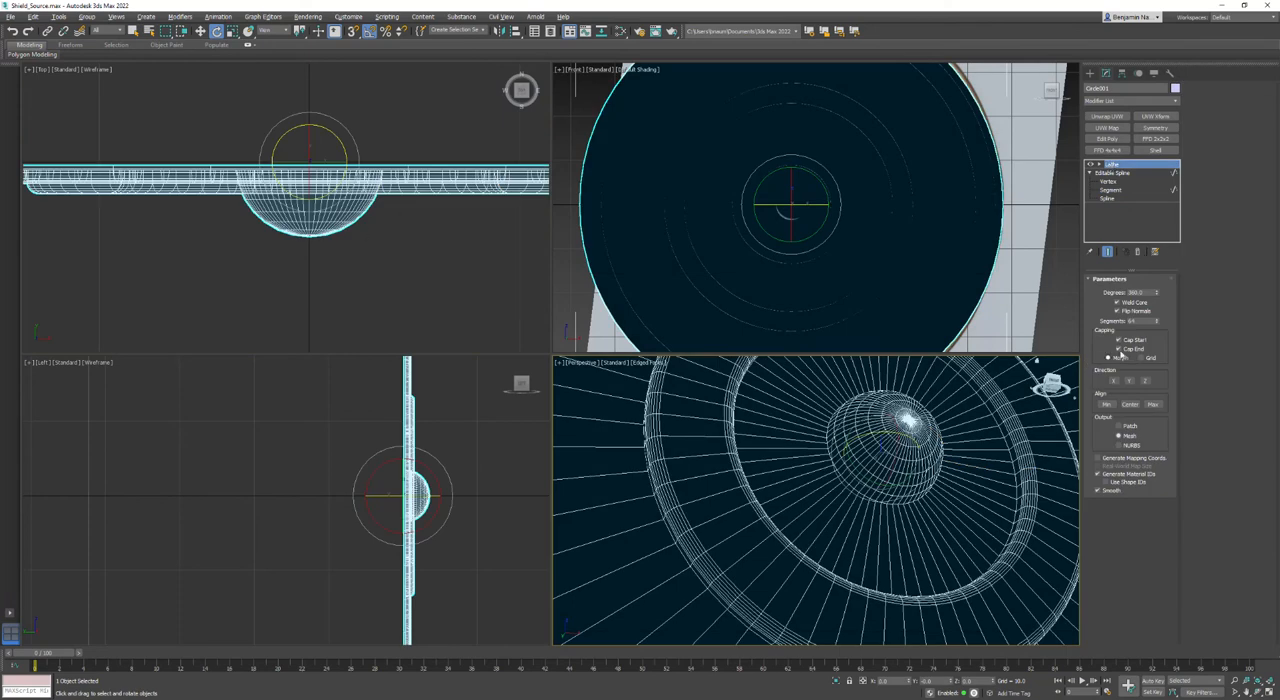
{"action": "left_click", "coordinate": [1117, 310]}
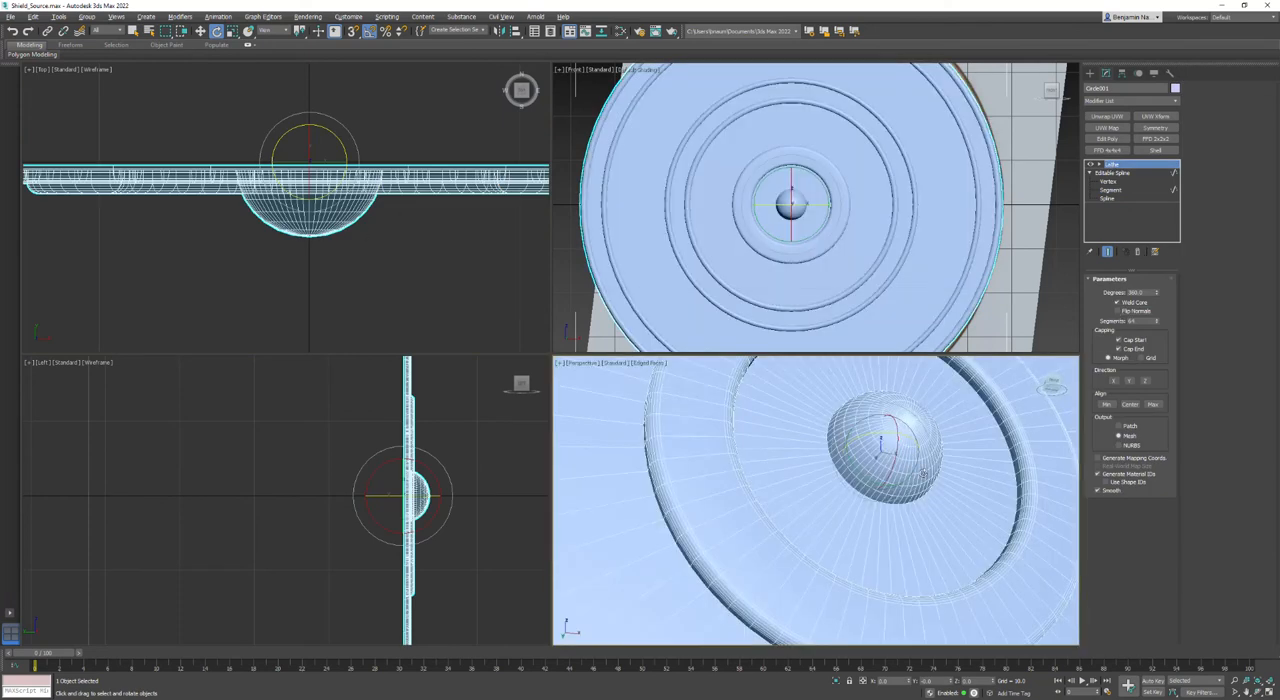
- Examine the corrected disc and central dome in a maximized Perspective view, then restore the four-viewport layout
{"action": "middle_click_drag", "start_coordinate": [852, 412], "coordinate": [817, 463], "text": "alt"}
{"action": "left_click", "coordinate": [559, 363]}
{"action": "left_click", "coordinate": [570, 374]}
{"action": "middle_click_drag", "start_coordinate": [570, 374], "coordinate": [623, 409], "text": "alt"}
{"action": "key", "text": "e"}
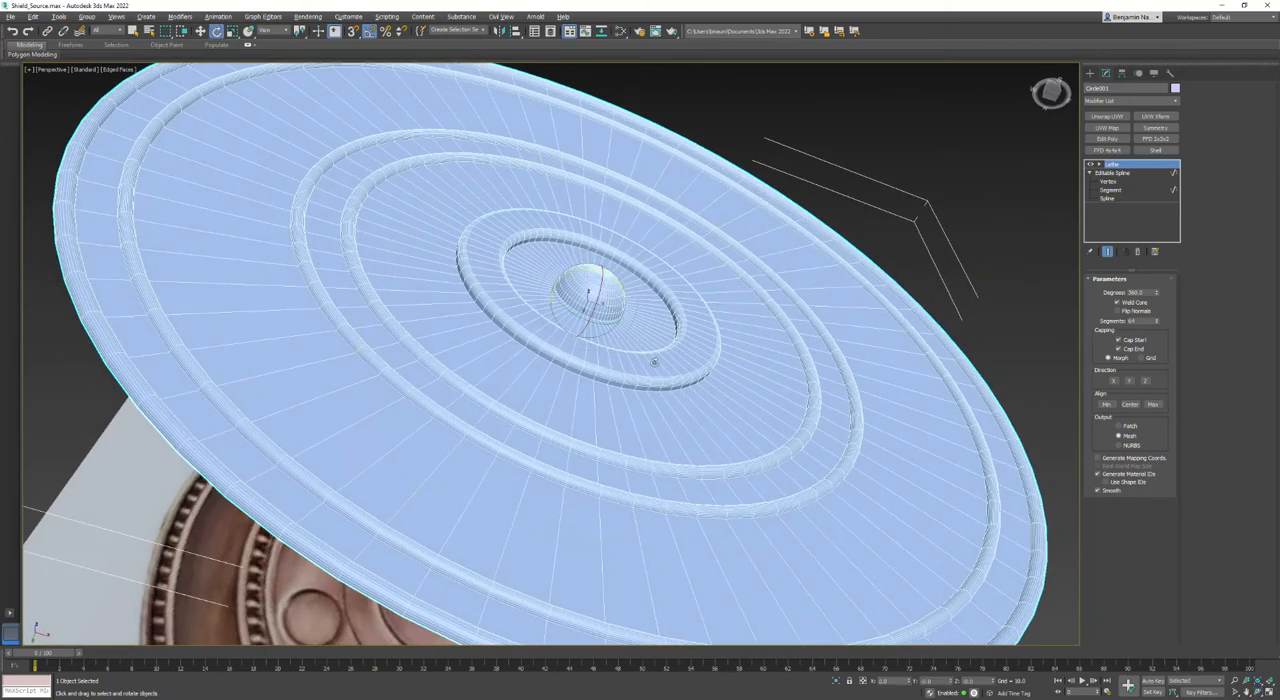
{"action": "key", "text": "alt+w"}
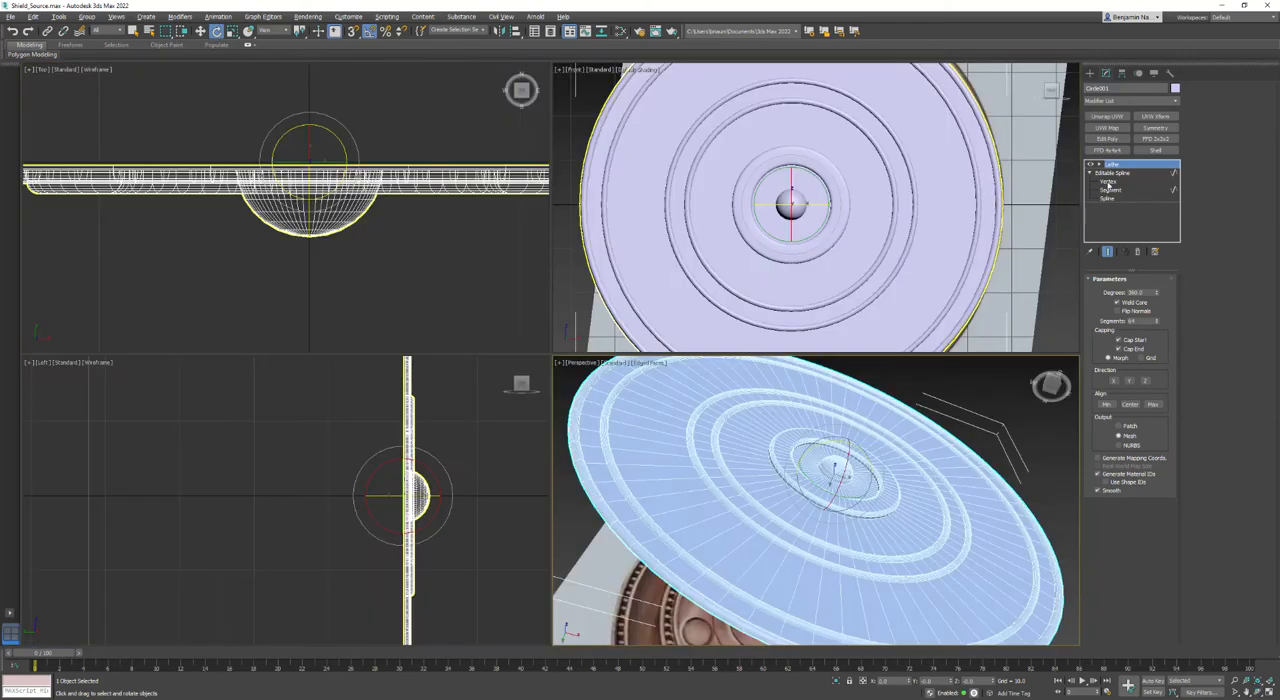
- Hide the Lathe result and, in the Top view, move the inner ring's four protruding vertices back to make the profile shallower
{"action": "left_click", "coordinate": [1108, 182]}
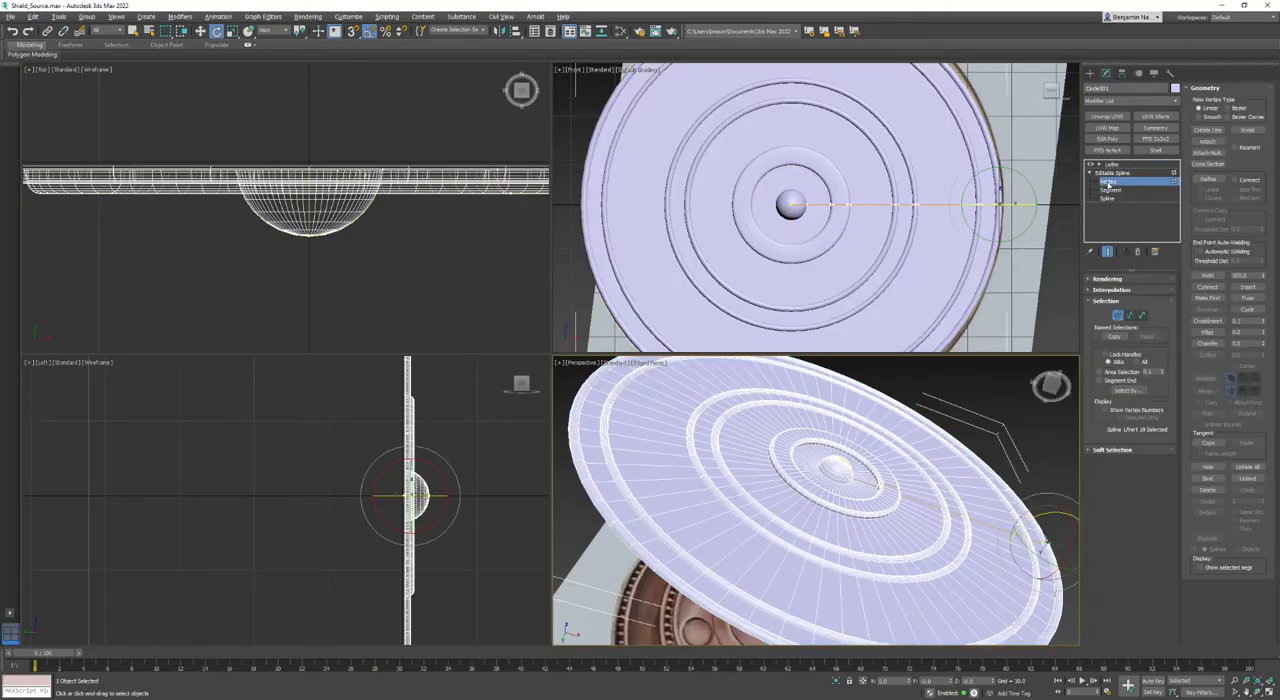
{"action": "left_click", "coordinate": [1107, 252]}
{"action": "left_click_drag", "start_coordinate": [313, 239], "coordinate": [397, 200]}
{"action": "scroll", "coordinate": [317, 199], "scroll_direction": "up", "scroll_amount": 3}
{"action": "key", "text": "w"}
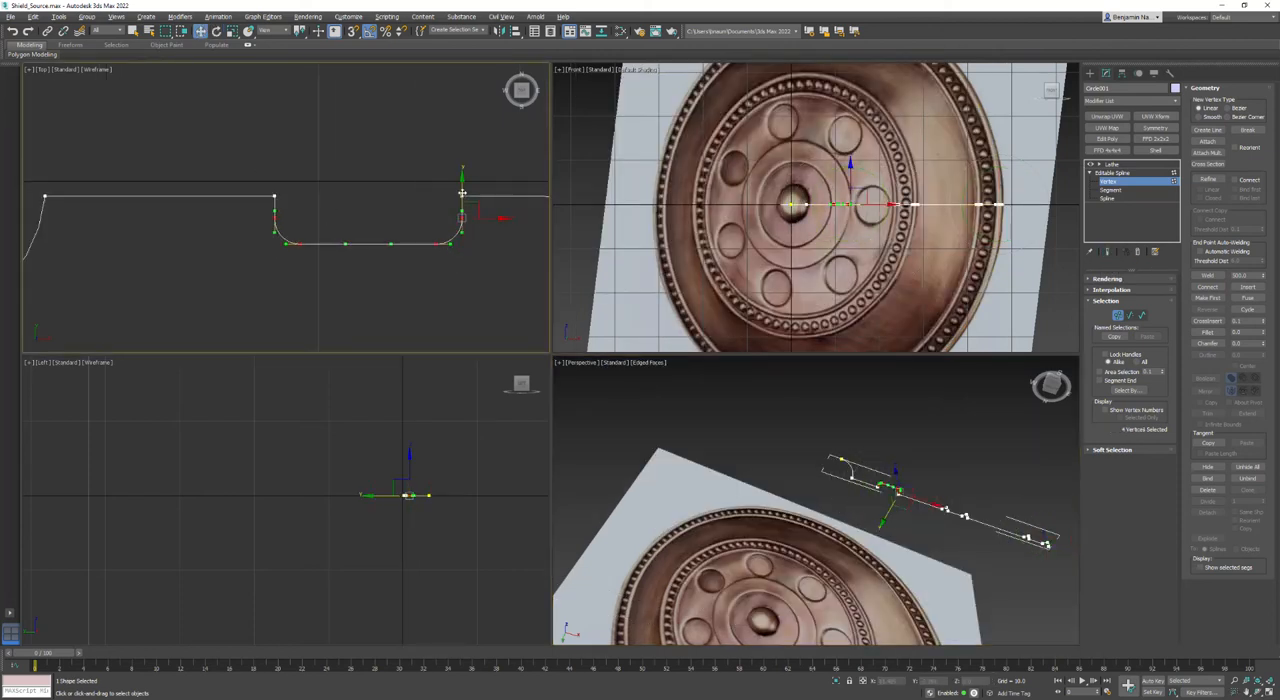
- Weld the overlapping vertices at both outer corners of the inner ring profile
{"action": "left_click_drag", "start_coordinate": [462, 193], "coordinate": [493, 210]}
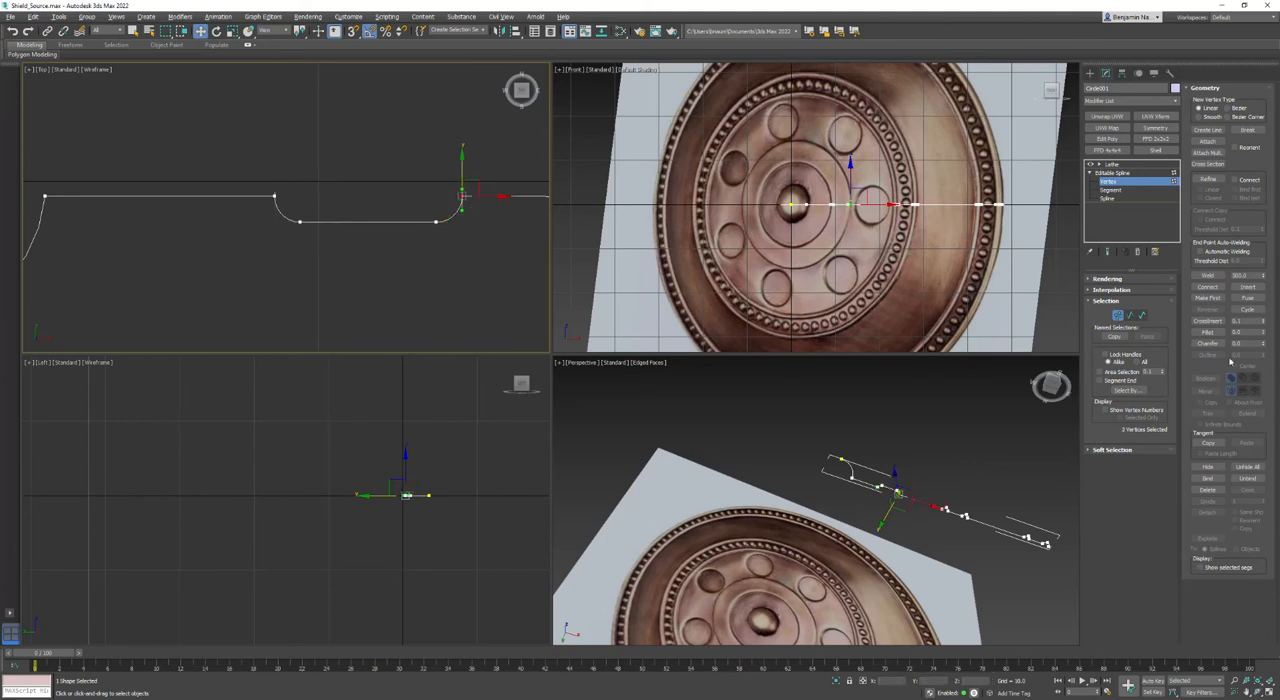
{"action": "left_click", "coordinate": [1207, 275]}
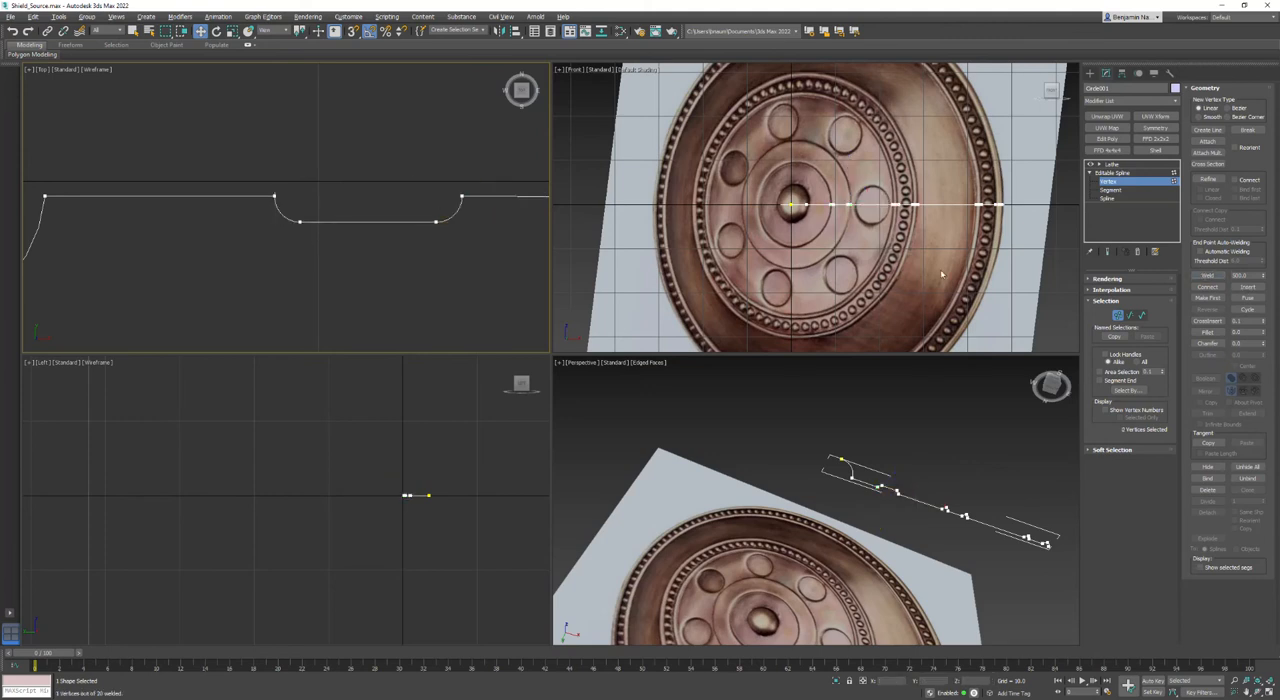
{"action": "left_click_drag", "start_coordinate": [308, 157], "coordinate": [224, 211]}
{"action": "left_click", "coordinate": [1207, 275]}
- Scale the ring profile's two flat-edge vertices apart horizontally about their common selection center to tighten the rounded corners
{"action": "left_click_drag", "start_coordinate": [342, 272], "coordinate": [476, 208]}
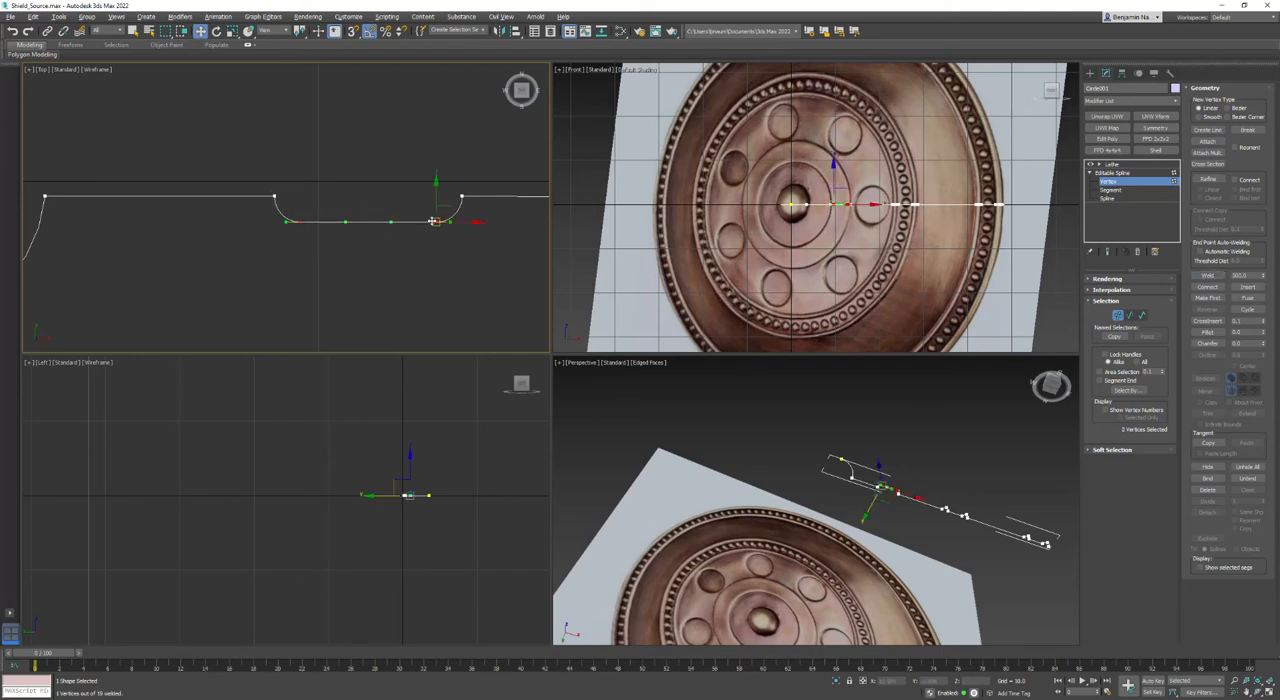
{"action": "left_click", "coordinate": [232, 31]}
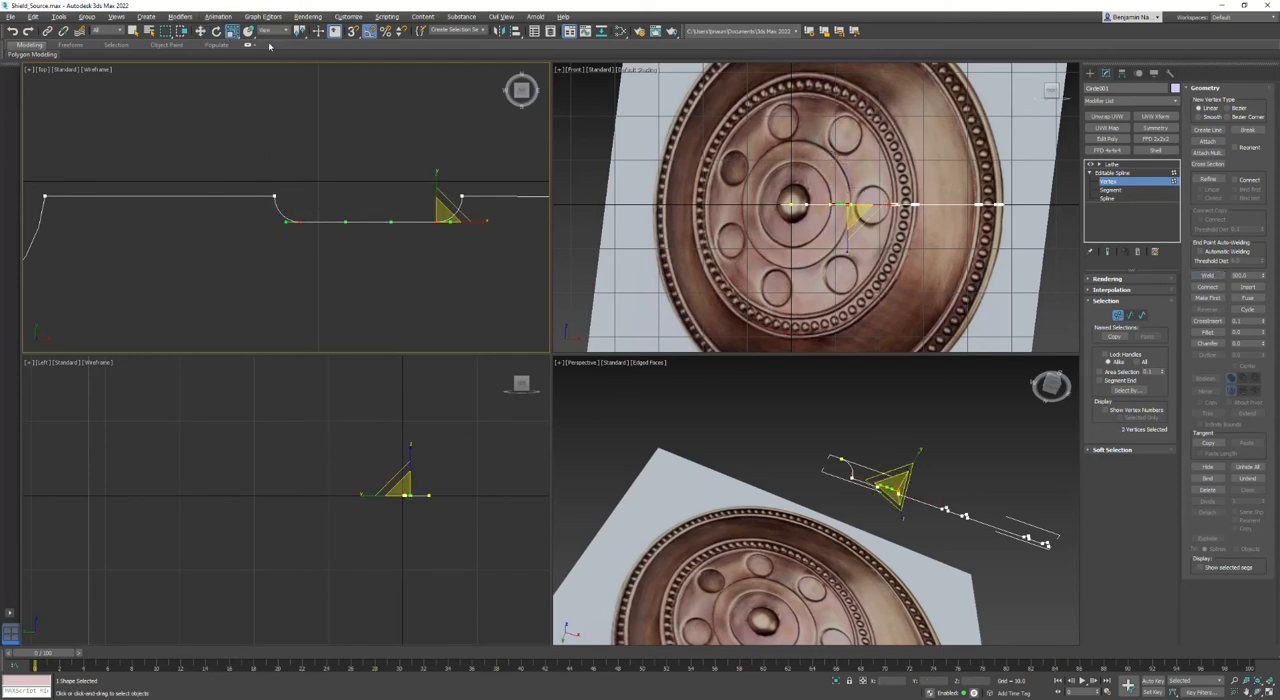
{"action": "left_click_drag", "start_coordinate": [299, 31], "coordinate": [301, 64]}
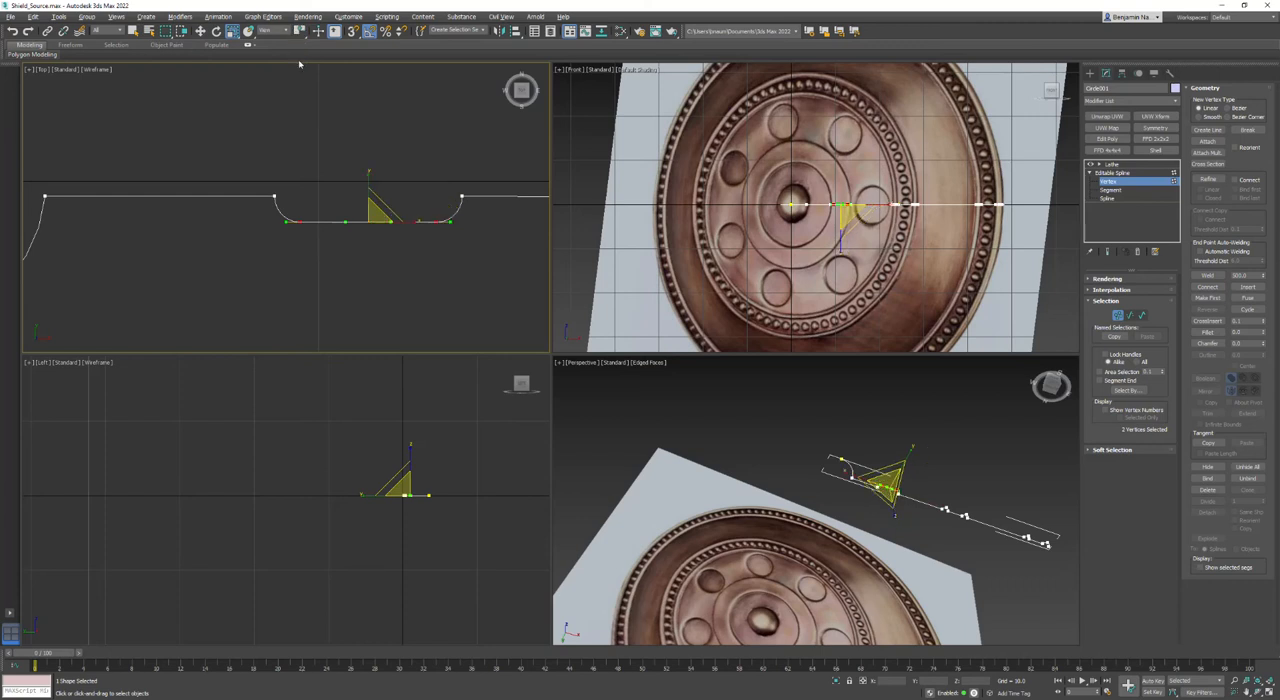
{"action": "left_click_drag", "start_coordinate": [411, 219], "coordinate": [412, 224]}
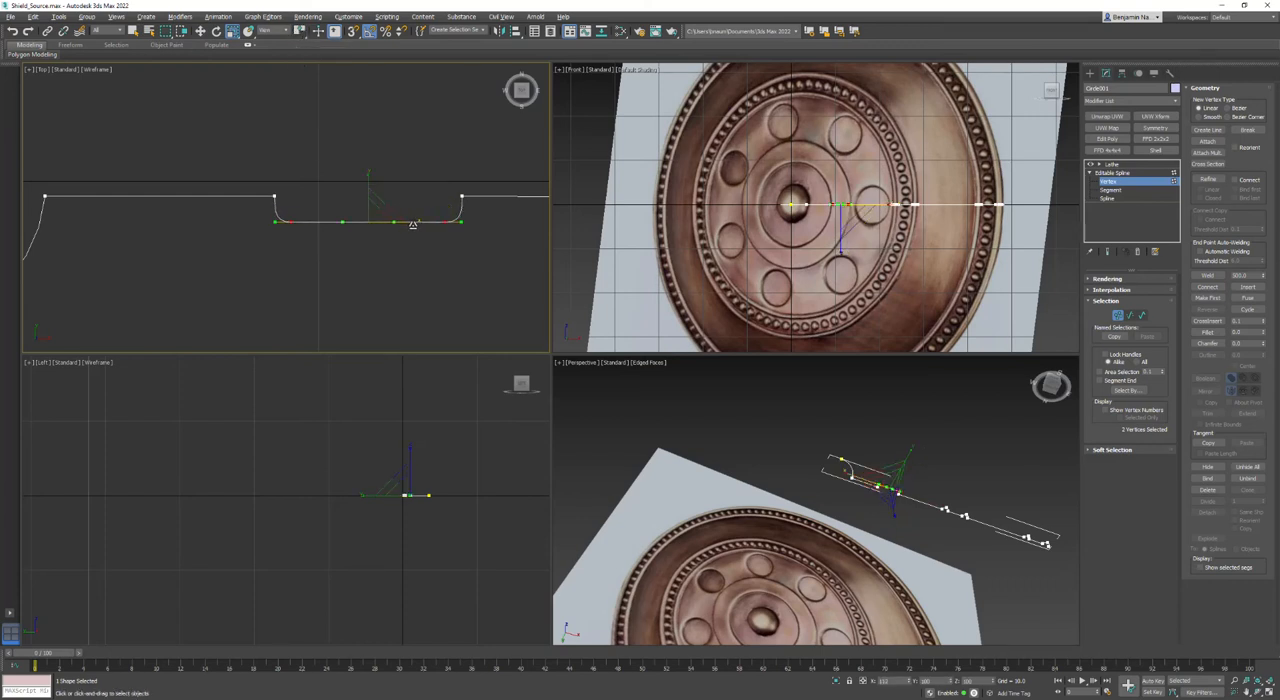
{"action": "left_click", "coordinate": [564, 283]}
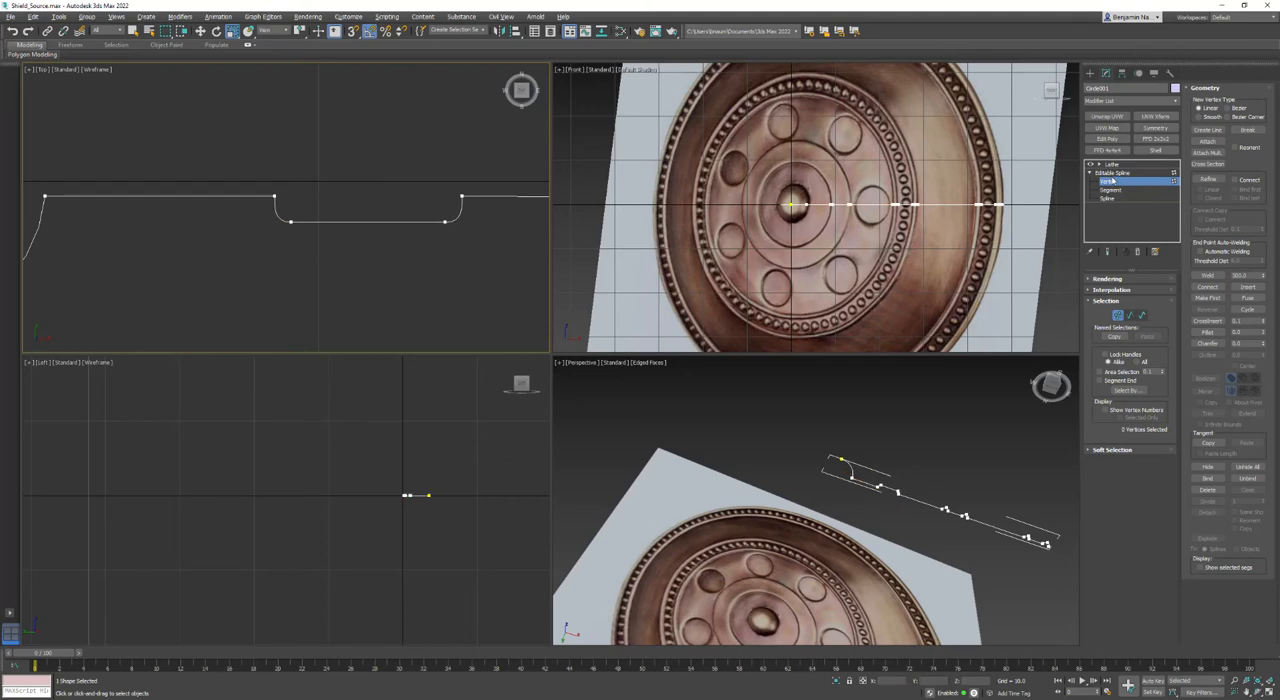
- Show the lathed end result and examine the shallower ring beside the reference shield in the Perspective view
{"action": "left_click", "coordinate": [1107, 251]}
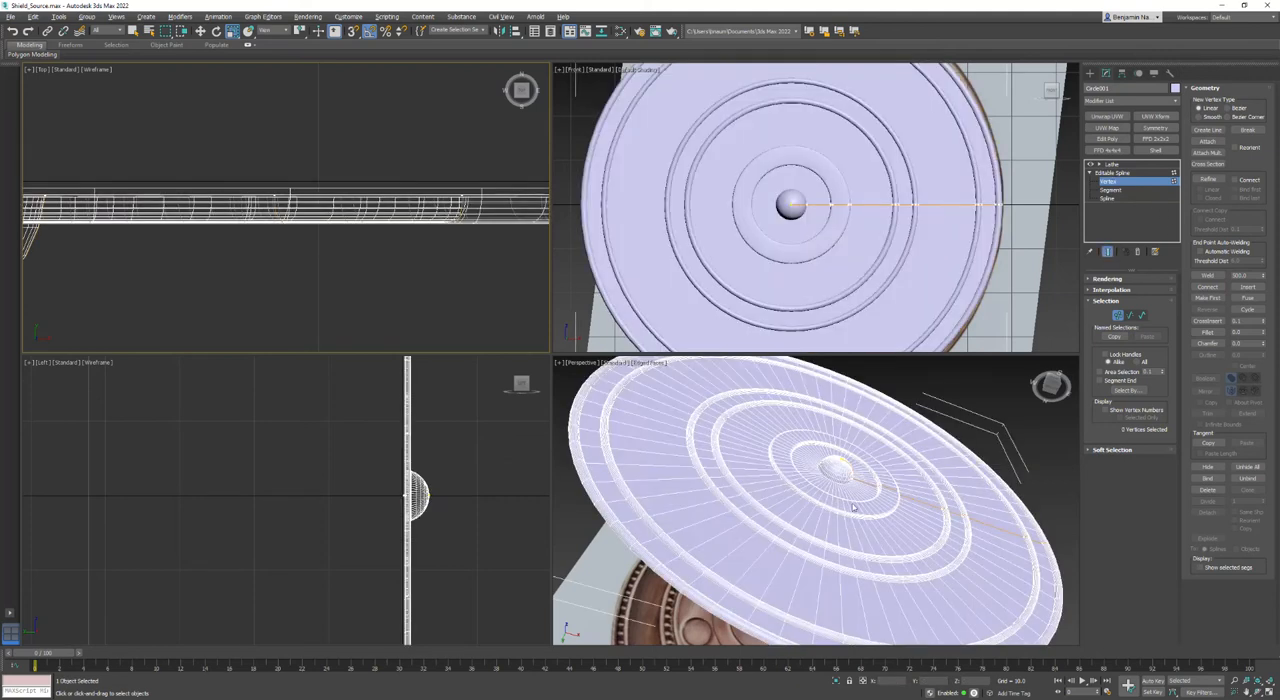
{"action": "middle_click_drag", "start_coordinate": [855, 508], "coordinate": [884, 446], "text": "alt"}
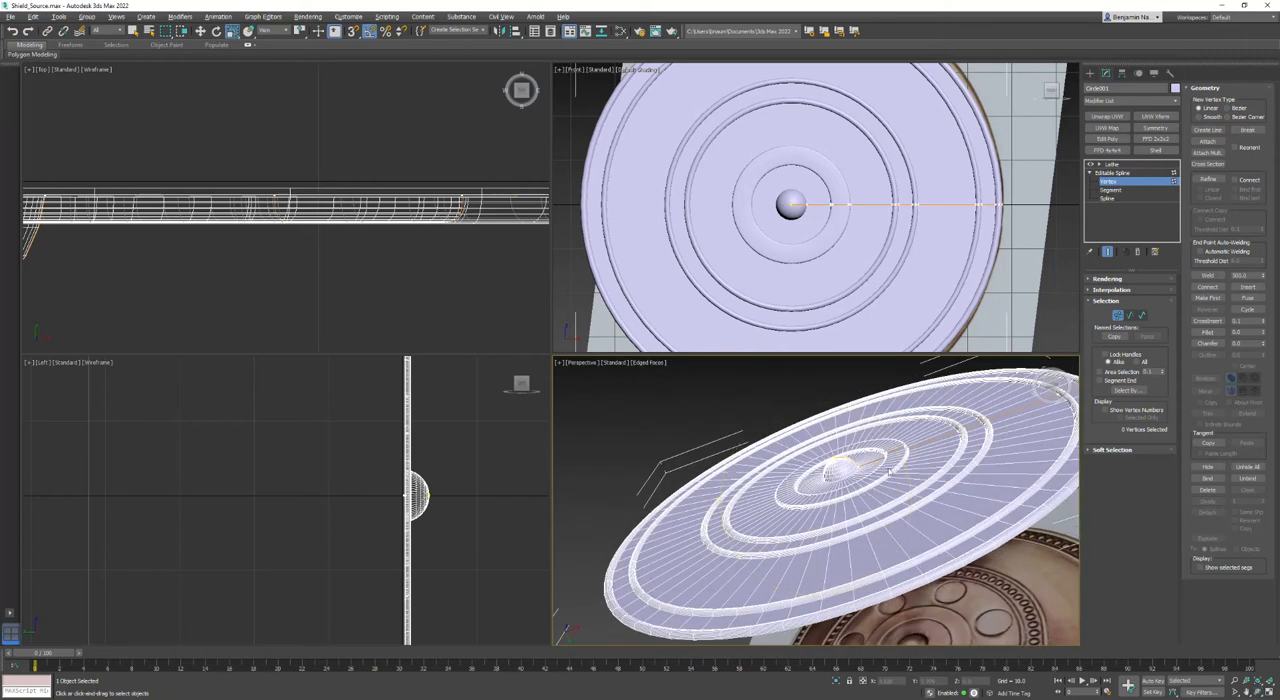
{"action": "middle_click_drag", "start_coordinate": [951, 513], "coordinate": [936, 467]}
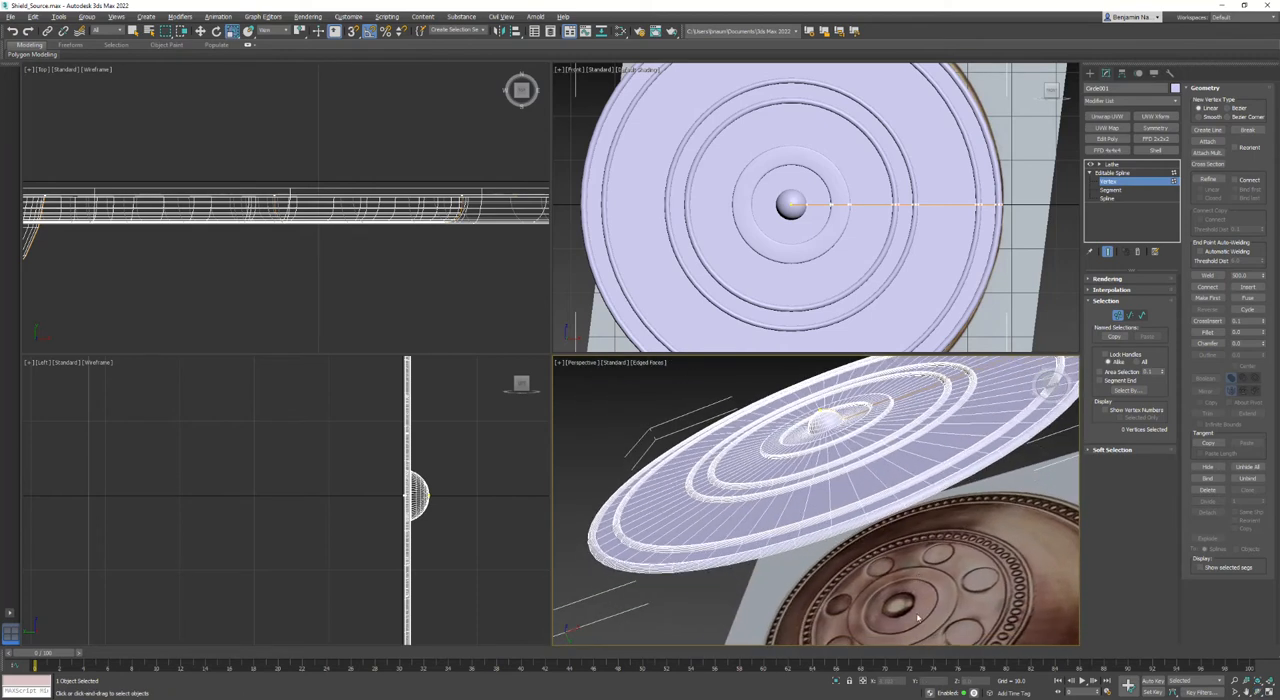
{"action": "middle_click_drag", "start_coordinate": [850, 425], "coordinate": [853, 485], "text": "alt"}
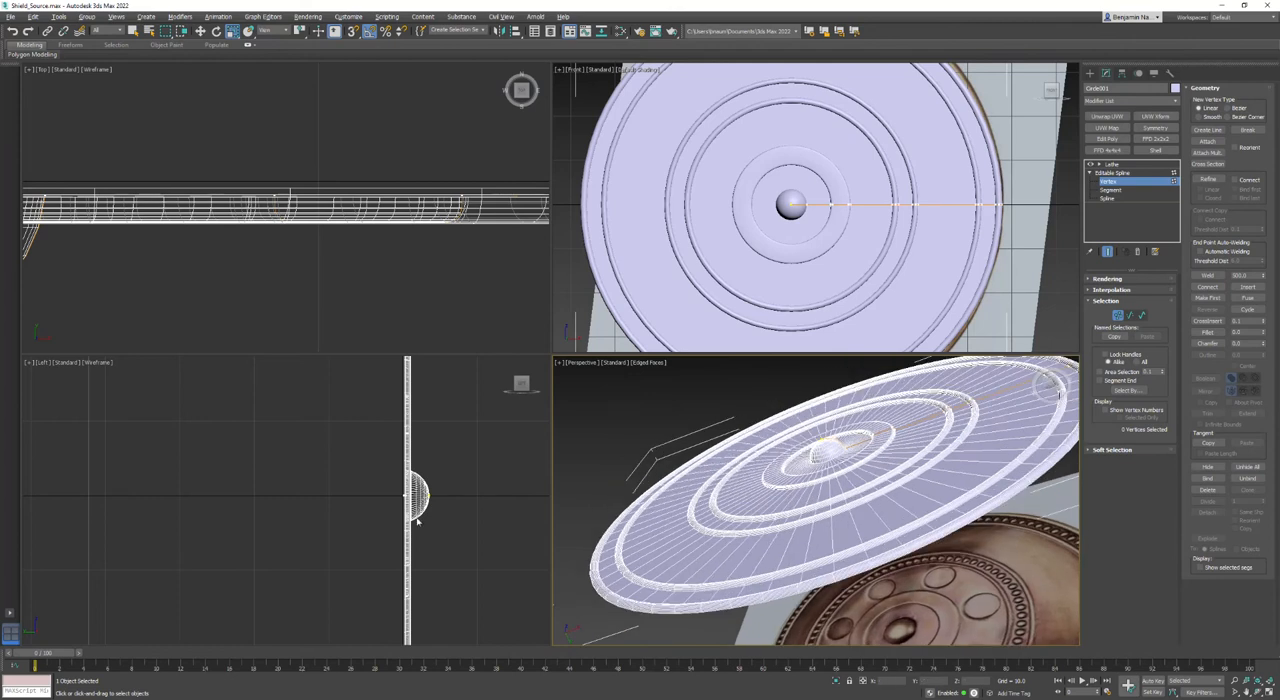
- Flatten the central dome by moving its tip vertex on the axis toward the disc, and compare it with the reference
{"action": "middle_click_drag", "start_coordinate": [224, 266], "coordinate": [529, 208]}
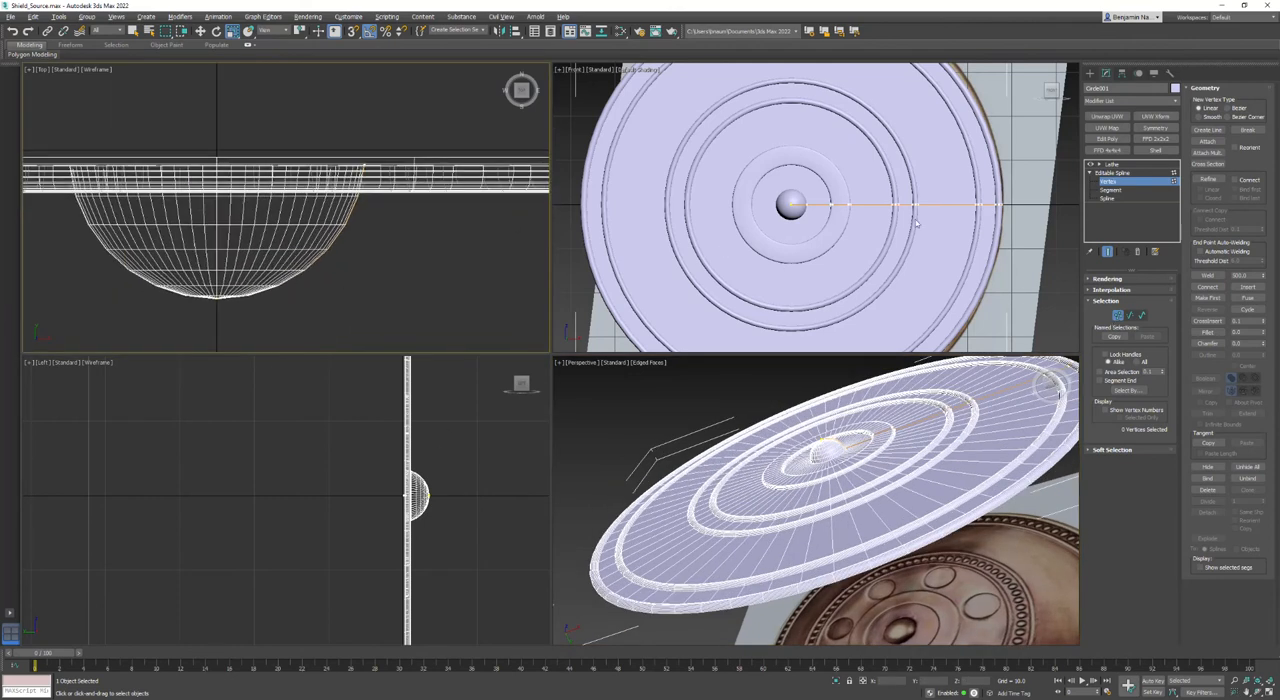
{"action": "left_click_drag", "start_coordinate": [149, 328], "coordinate": [185, 335]}
{"action": "left_click", "coordinate": [323, 268]}
{"action": "mouse_move", "coordinate": [818, 497]}
{"action": "middle_mouse_down", "text": "alt"}
{"action": "mouse_move", "coordinate": [832, 492]}
{"action": "mouse_move", "coordinate": [825, 477]}
{"action": "middle_mouse_up", "text": "alt"}
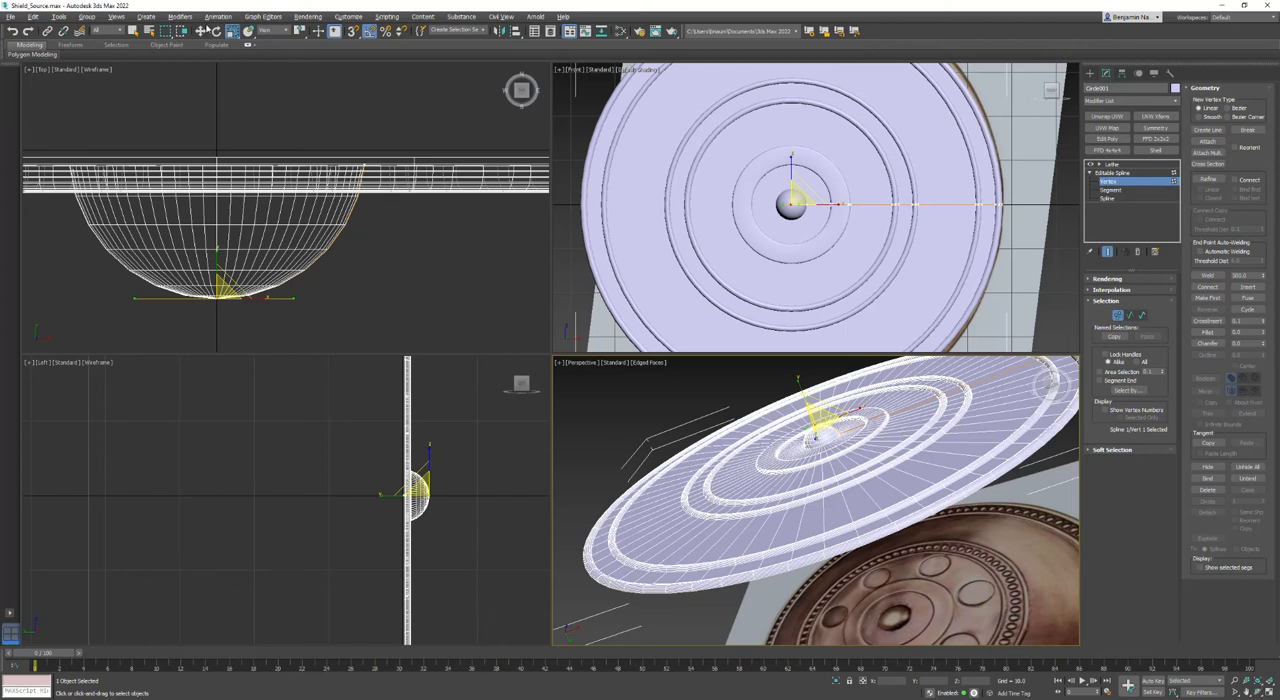
{"action": "key", "text": "w"}
{"action": "left_click", "coordinate": [209, 275]}
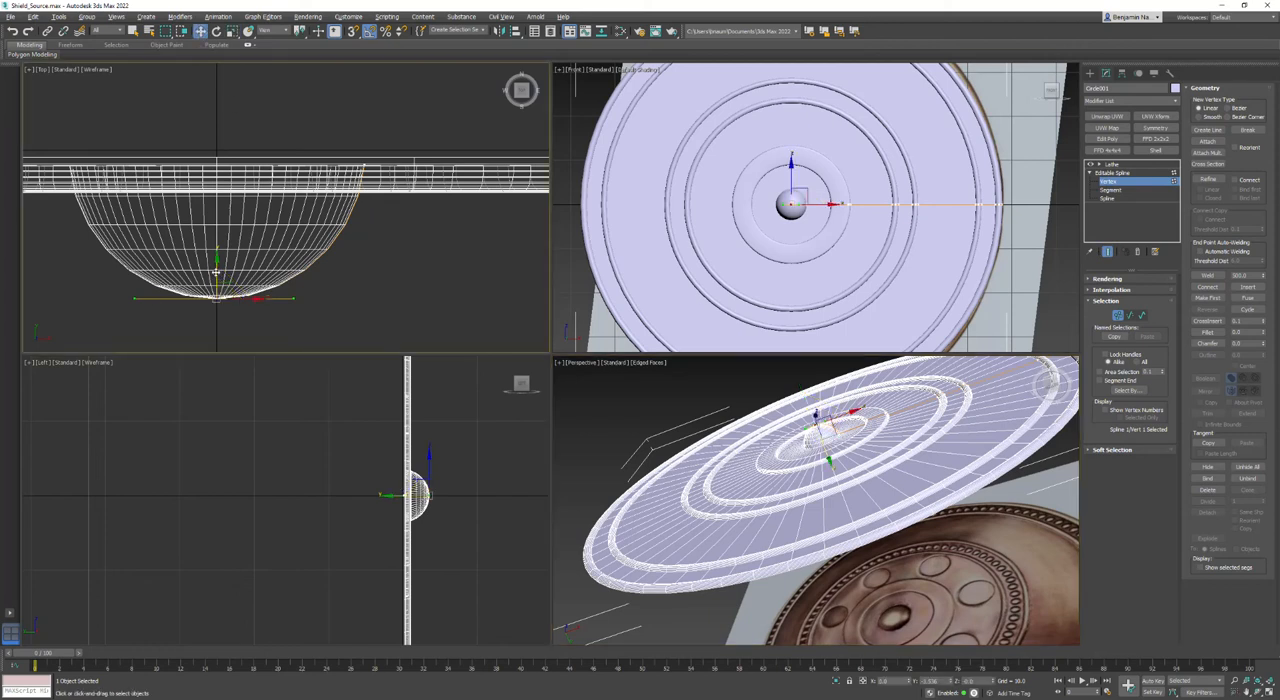
{"action": "left_click_drag", "start_coordinate": [216, 272], "coordinate": [203, 208]}
{"action": "middle_click_drag", "start_coordinate": [798, 420], "coordinate": [815, 450]}
{"action": "key", "text": "w"}
{"action": "scroll", "coordinate": [840, 420], "scroll_direction": "up", "scroll_amount": 5}
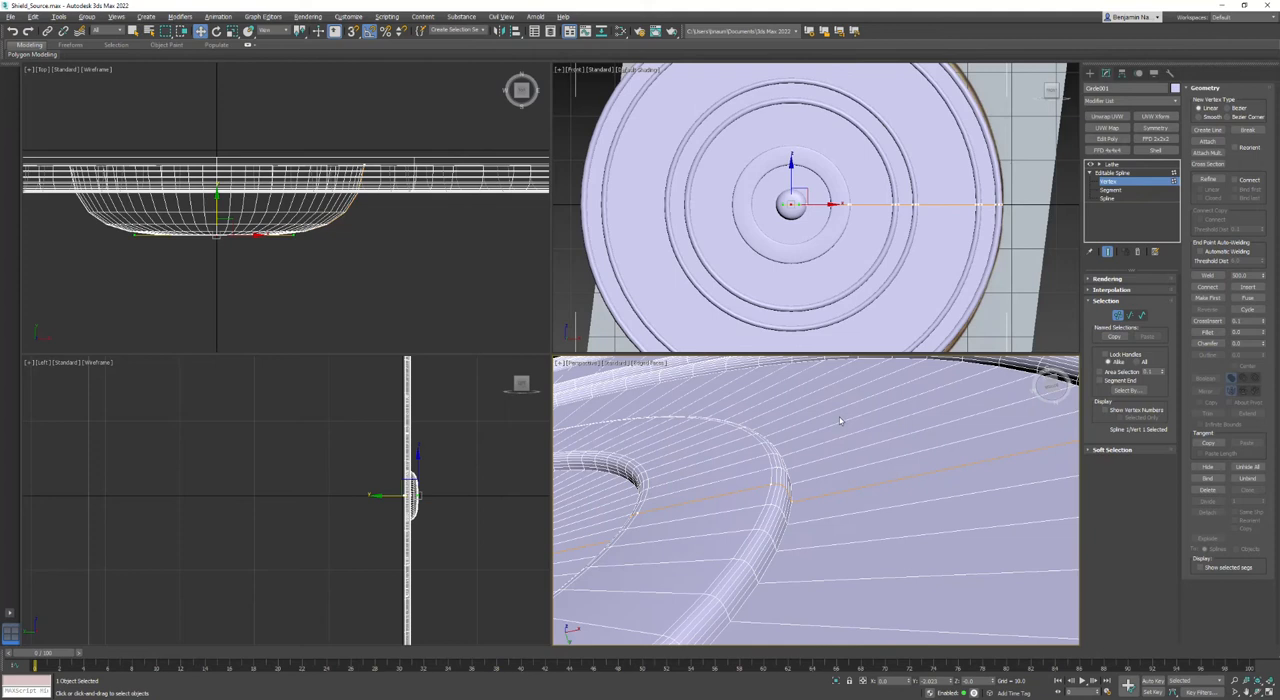
{"action": "scroll", "coordinate": [837, 438], "scroll_direction": "down", "scroll_amount": 10}
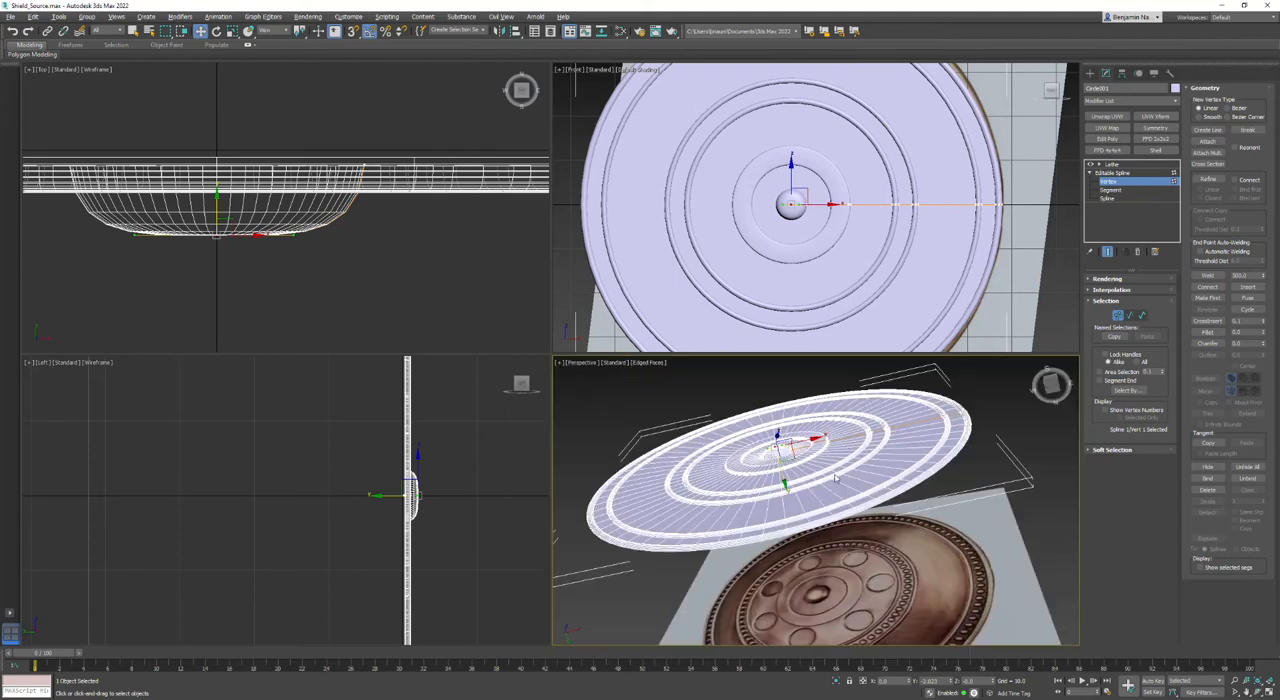
{"action": "middle_click_drag", "start_coordinate": [813, 558], "coordinate": [812, 550]}
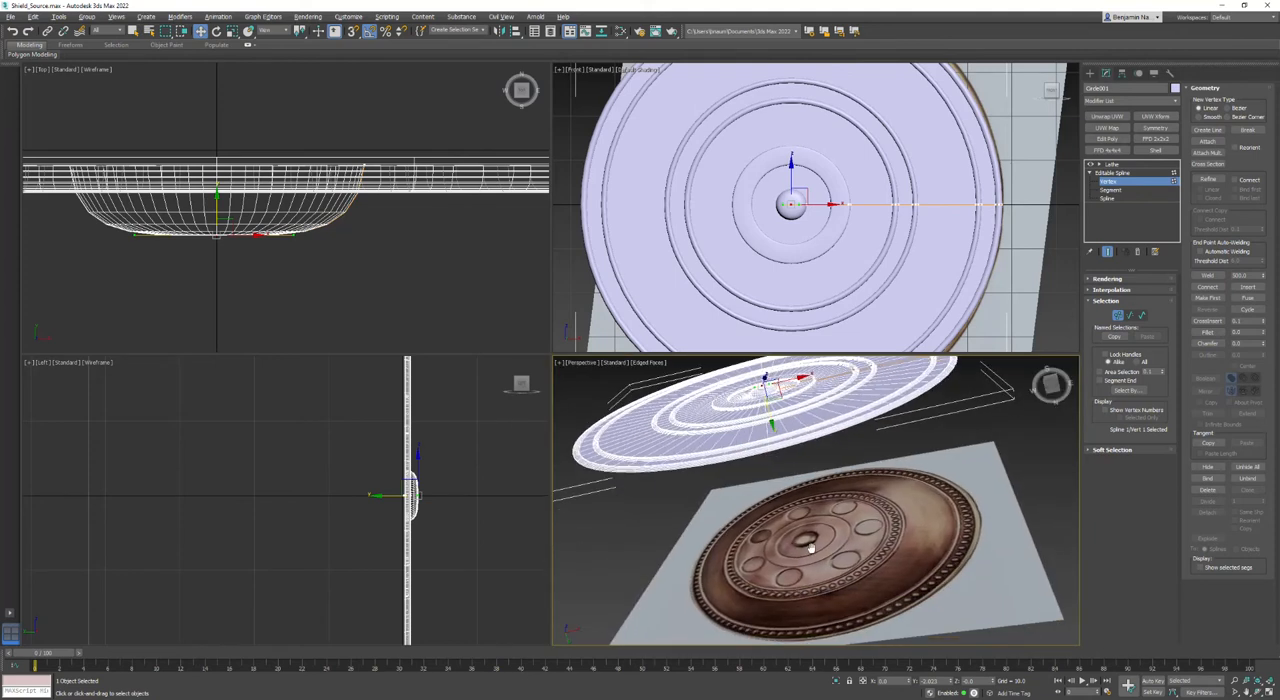
- Draw a circle spline in the Top view, centered on the disc and reaching almost to its rim
{"action": "scroll", "coordinate": [400, 295], "scroll_direction": "down", "scroll_amount": 8}
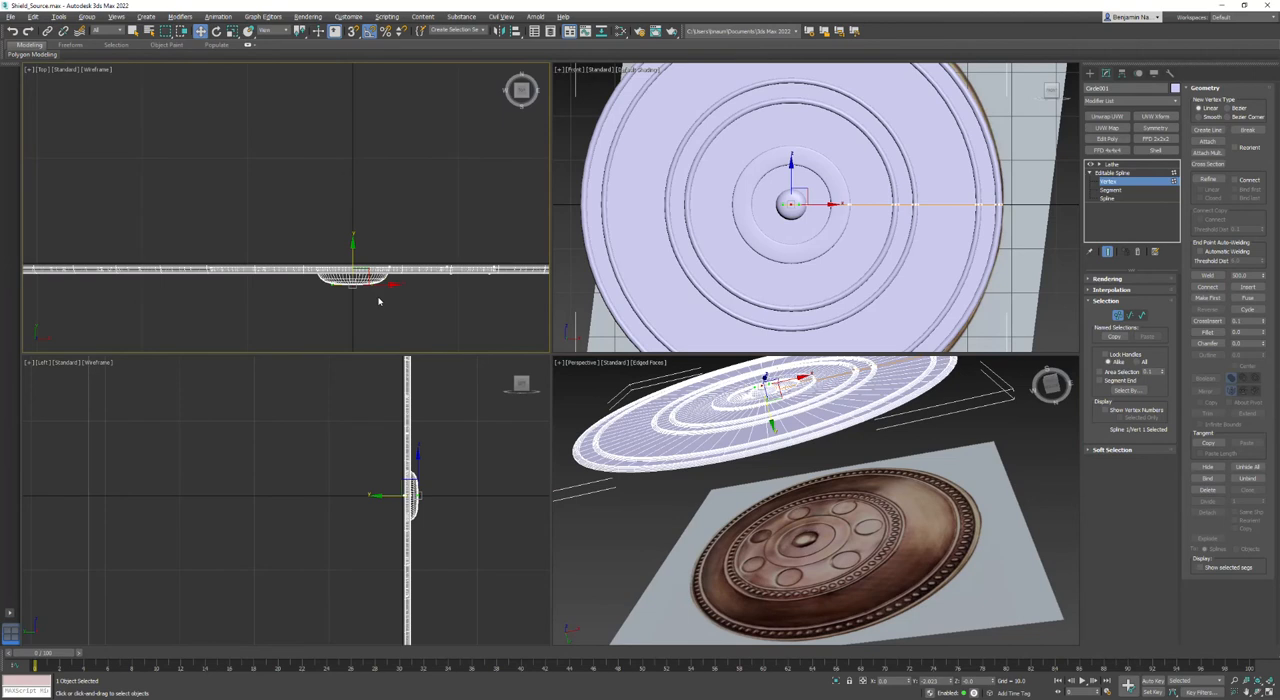
{"action": "scroll", "coordinate": [76, 237], "scroll_direction": "down", "scroll_amount": 3}
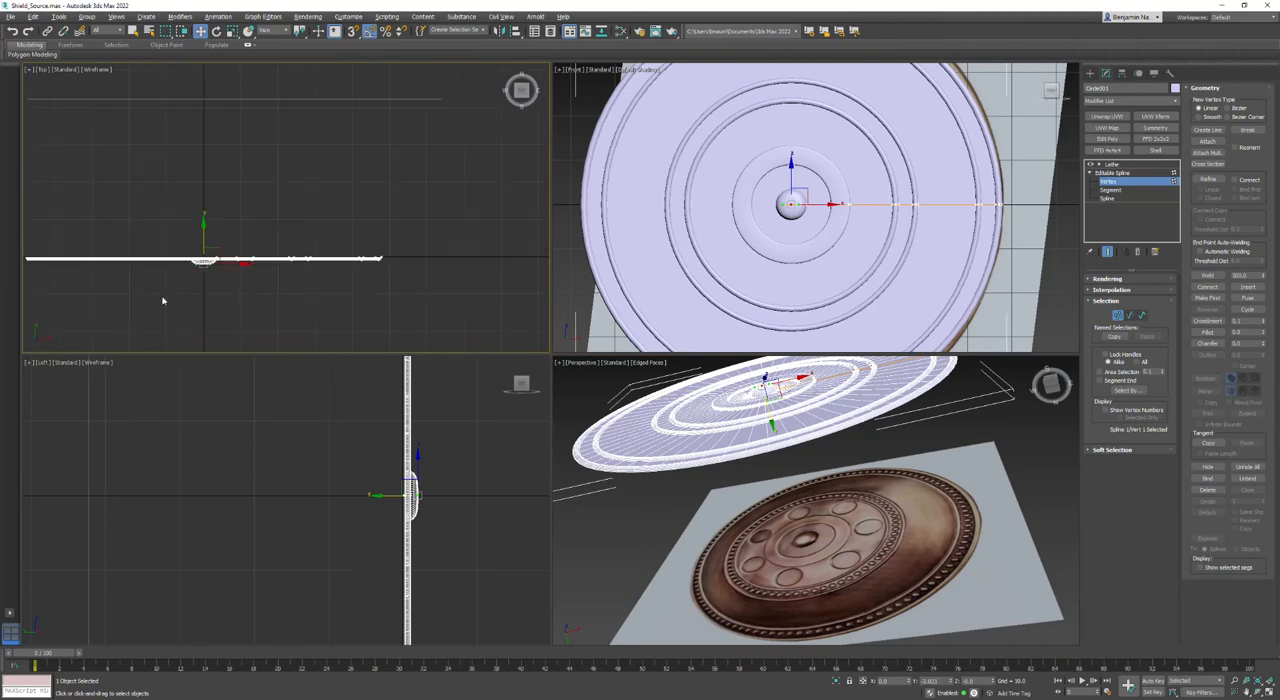
{"action": "middle_click_drag", "start_coordinate": [163, 300], "coordinate": [250, 304]}
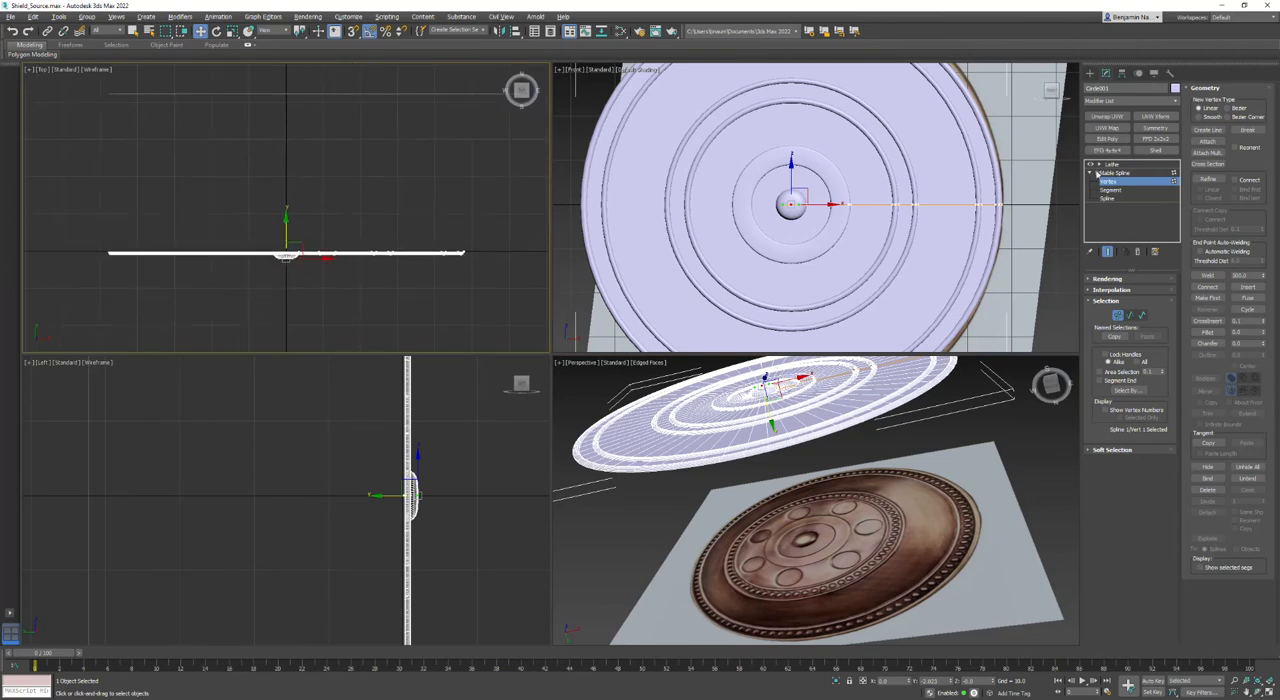
{"action": "left_click", "coordinate": [1107, 251]}
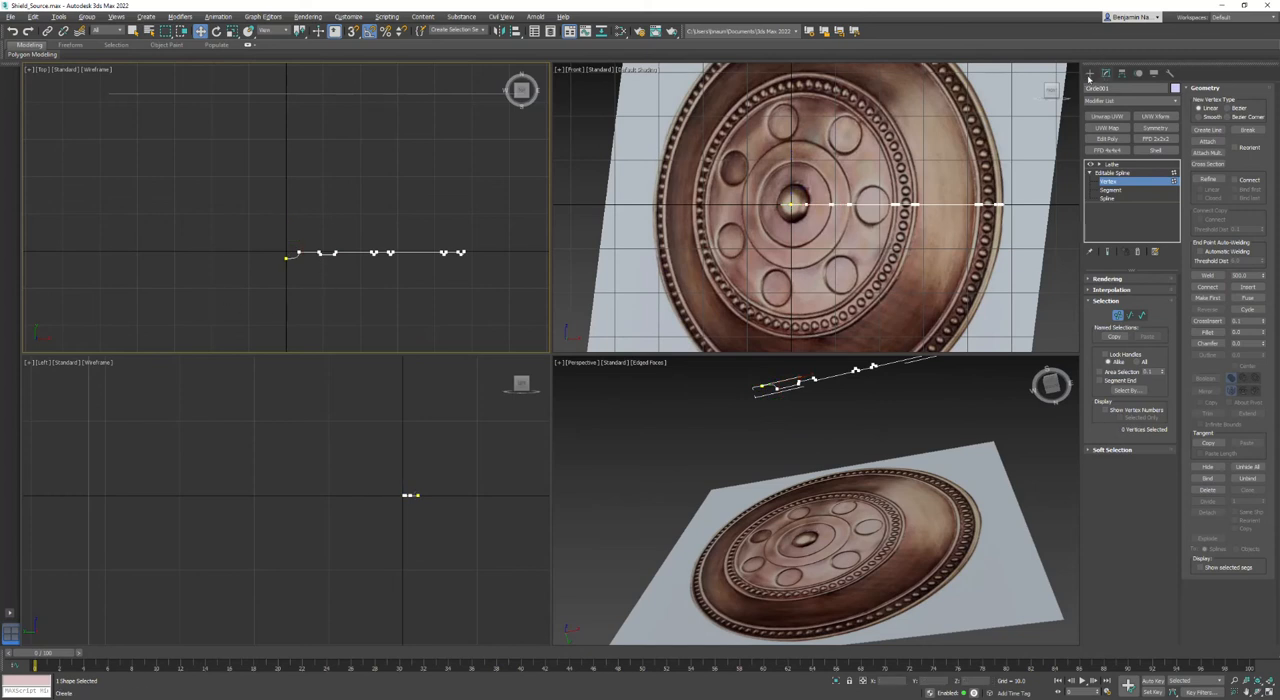
{"action": "left_click", "coordinate": [1090, 75]}
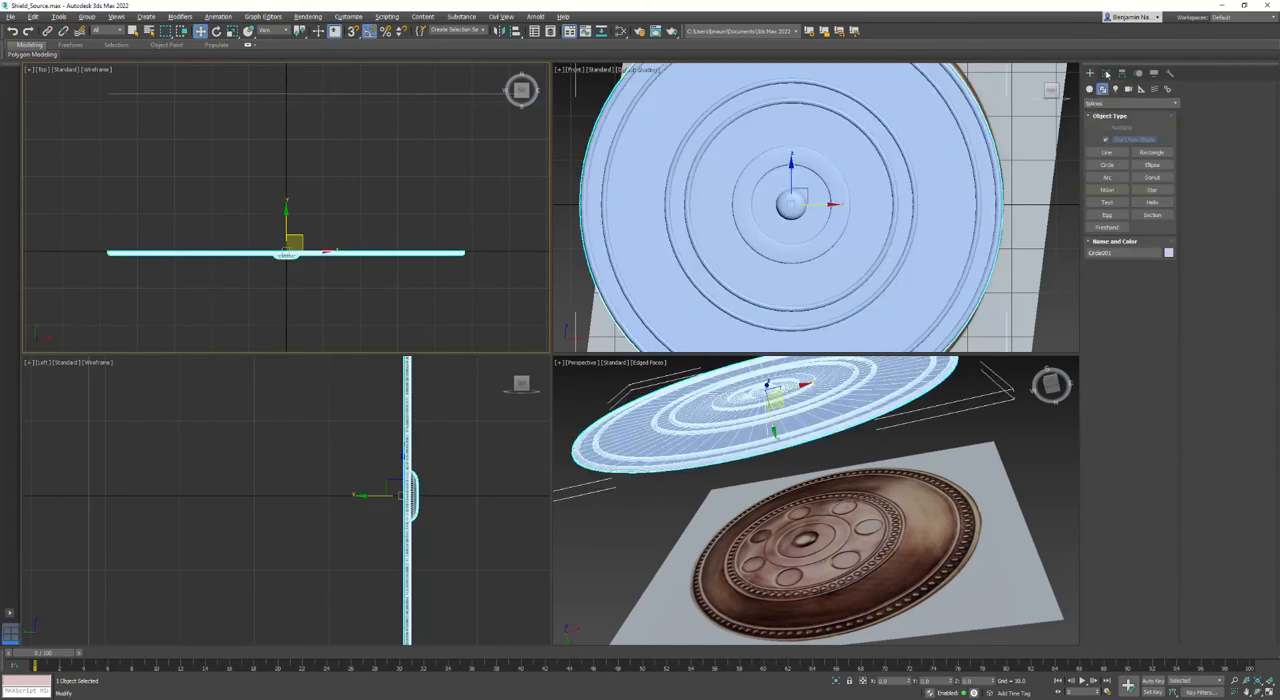
{"action": "left_click", "coordinate": [1107, 164]}
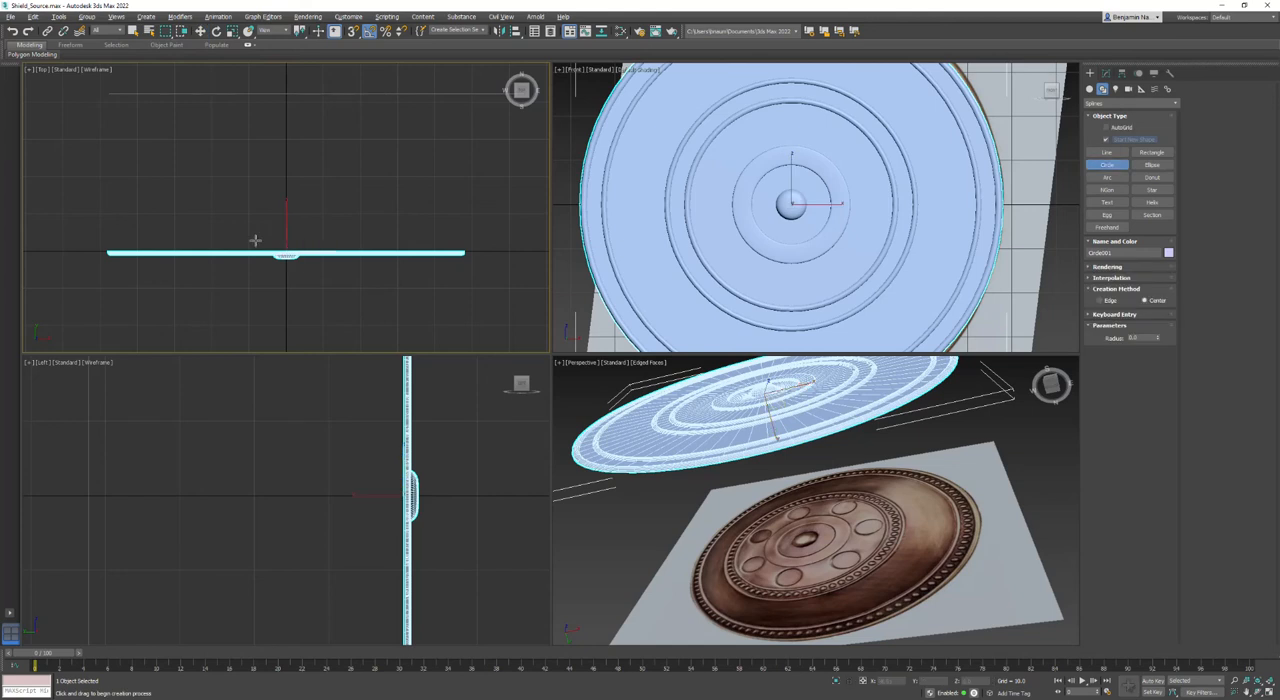
{"action": "left_click_drag", "start_coordinate": [286, 253], "coordinate": [344, 403]}
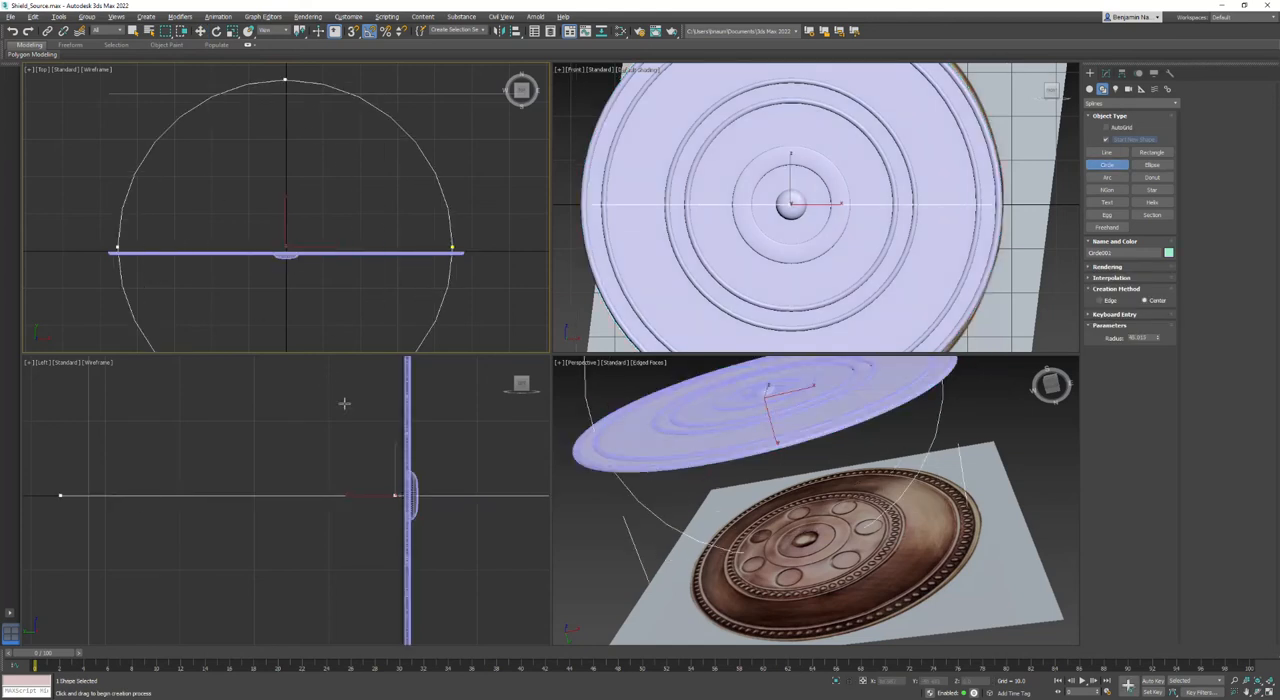
- Center the new circle on the origin by setting its X and Y positions to 0
{"action": "left_click", "coordinate": [200, 30]}
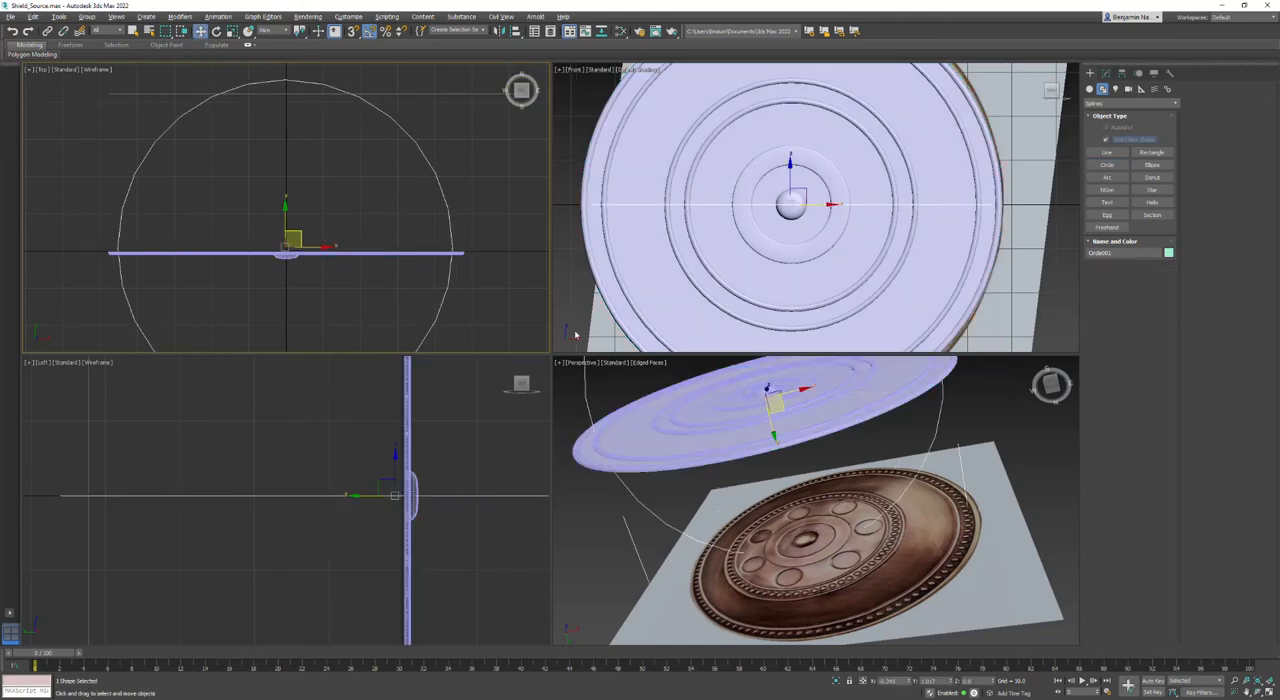
{"action": "left_click_drag", "start_coordinate": [896, 681], "coordinate": [798, 689]}
{"action": "type", "text": "0"}
{"action": "key", "text": "Tab"}
{"action": "type", "text": "0"}
{"action": "key", "text": "Return"}
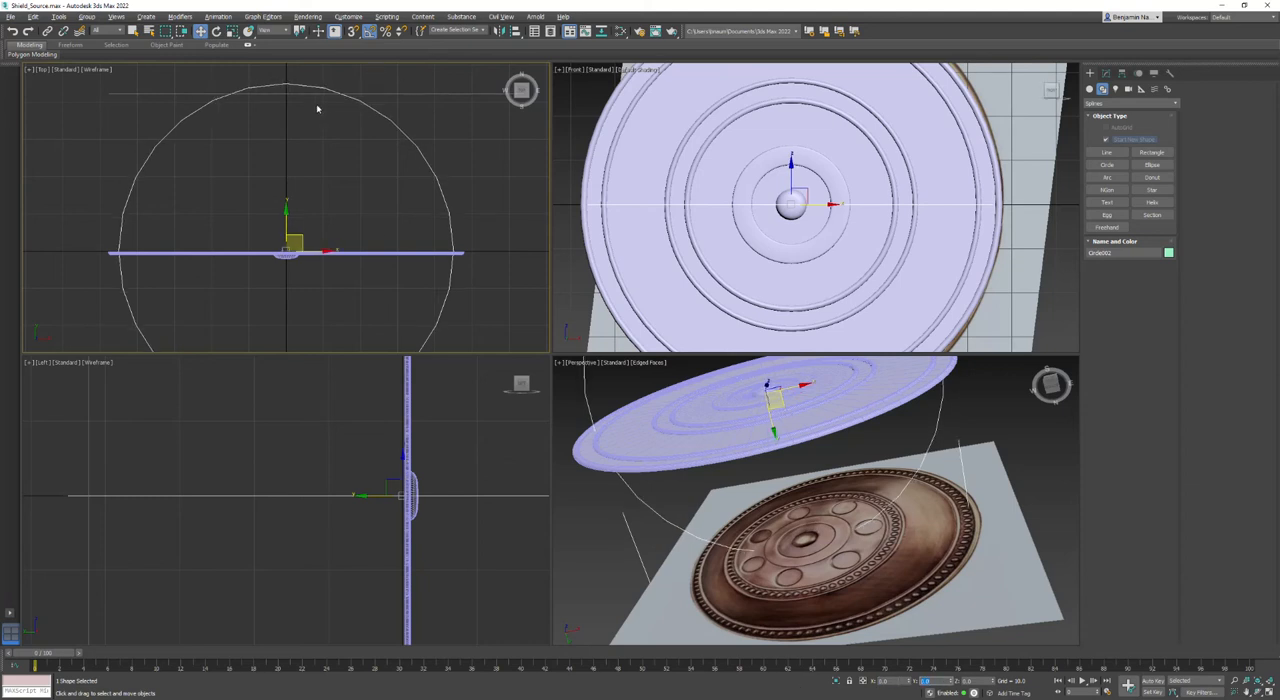
- Scale the circle along Y in the Top view into a very flat ellipse around the disc's side profile
{"action": "right_click", "coordinate": [390, 132]}
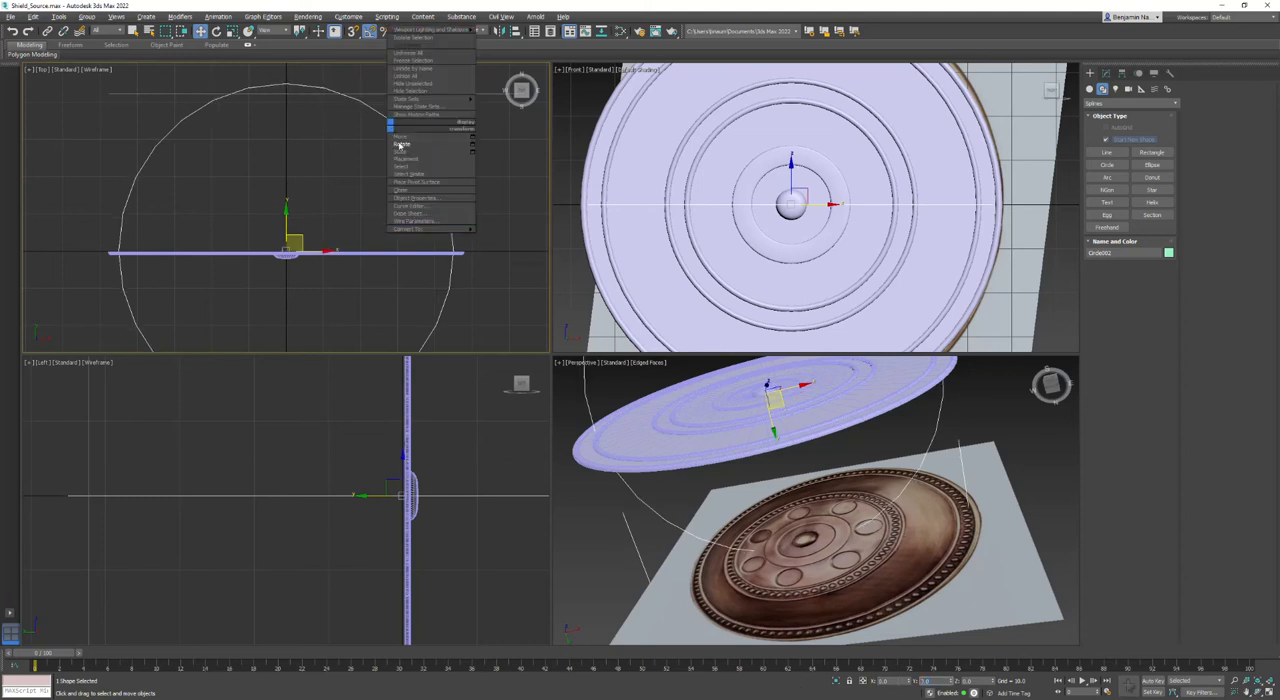
{"action": "left_click", "coordinate": [403, 152]}
{"action": "left_click_drag", "start_coordinate": [285, 208], "coordinate": [228, 688]}
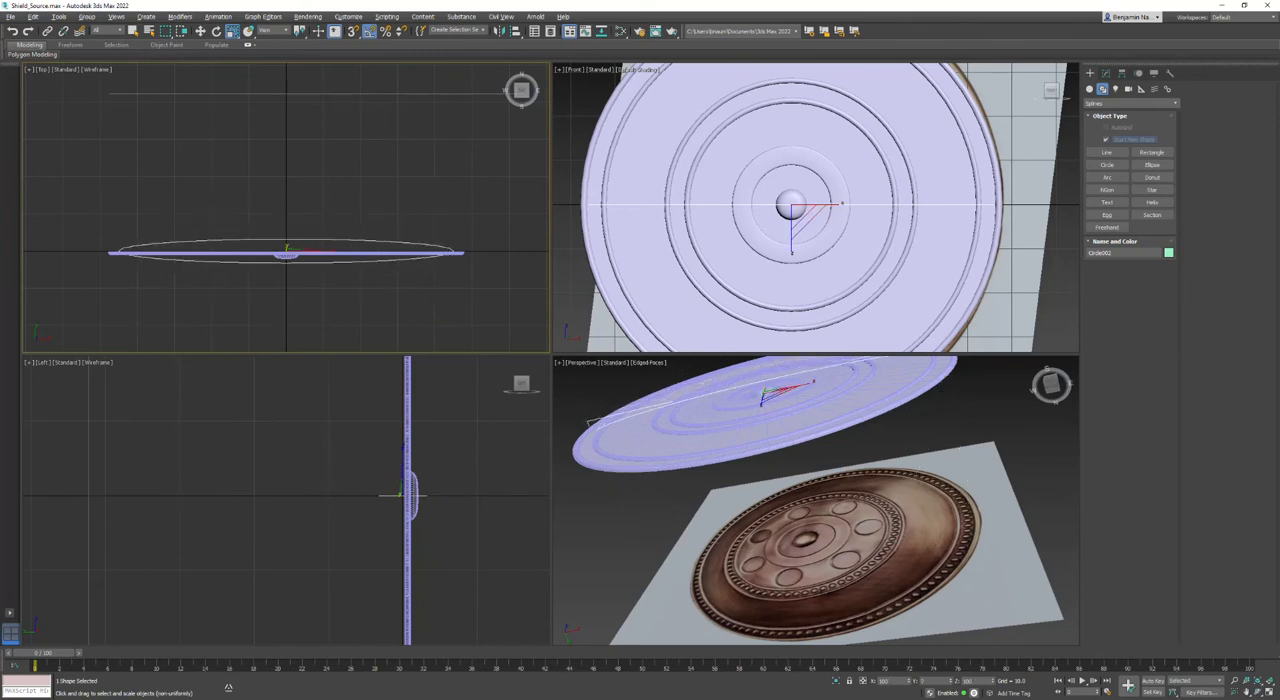
- Increase the flattened circle's interpolation steps for a smoother curve, and deselect it
{"action": "left_click", "coordinate": [1105, 75]}
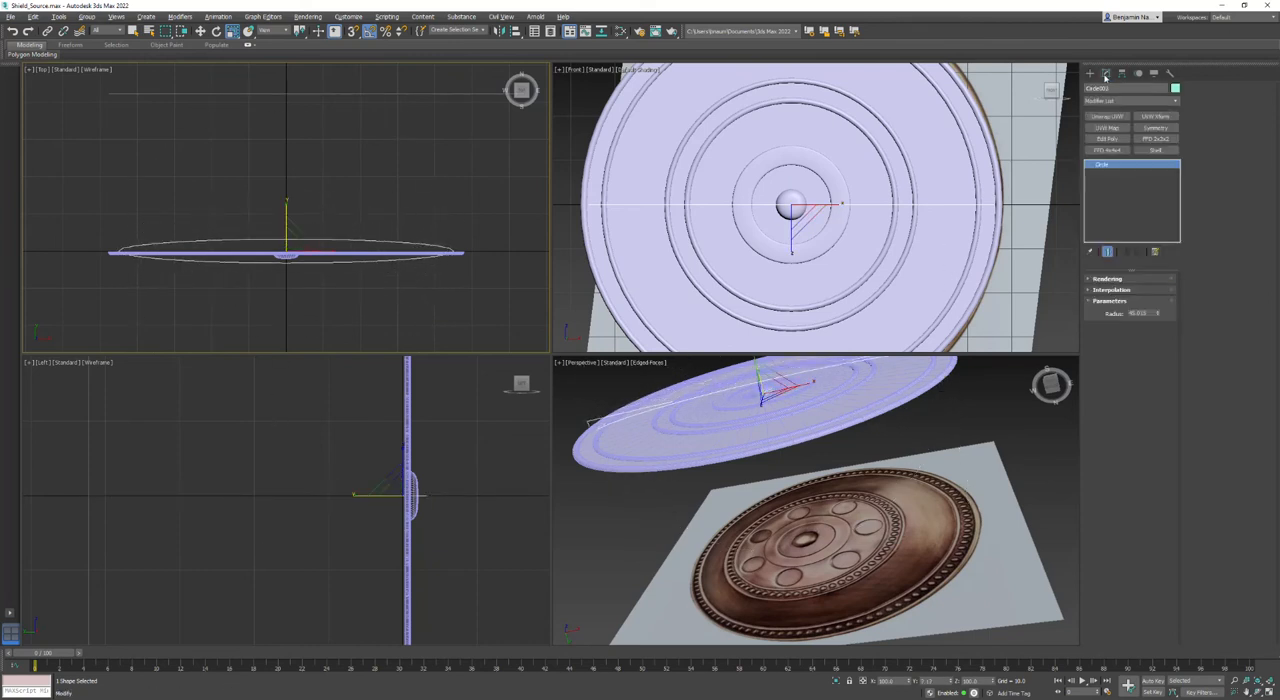
{"action": "left_click", "coordinate": [1107, 290]}
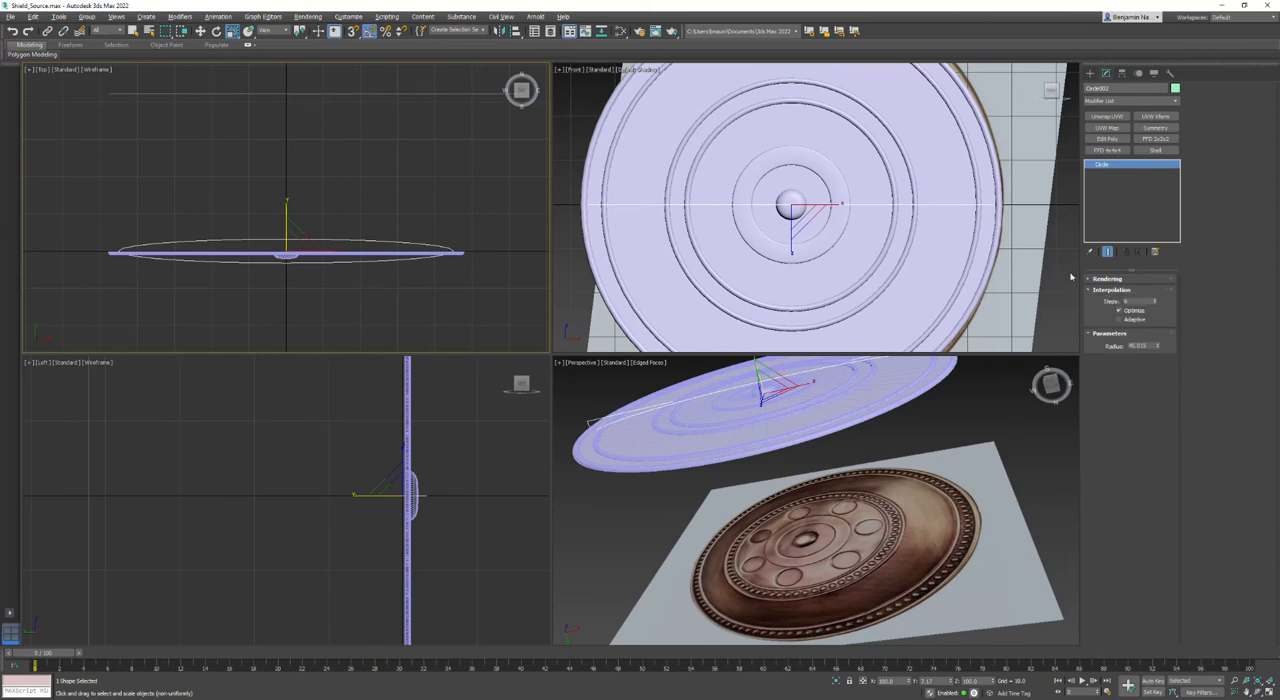
{"action": "left_click_drag", "start_coordinate": [1135, 300], "coordinate": [946, 286]}
{"action": "left_click", "coordinate": [378, 290]}
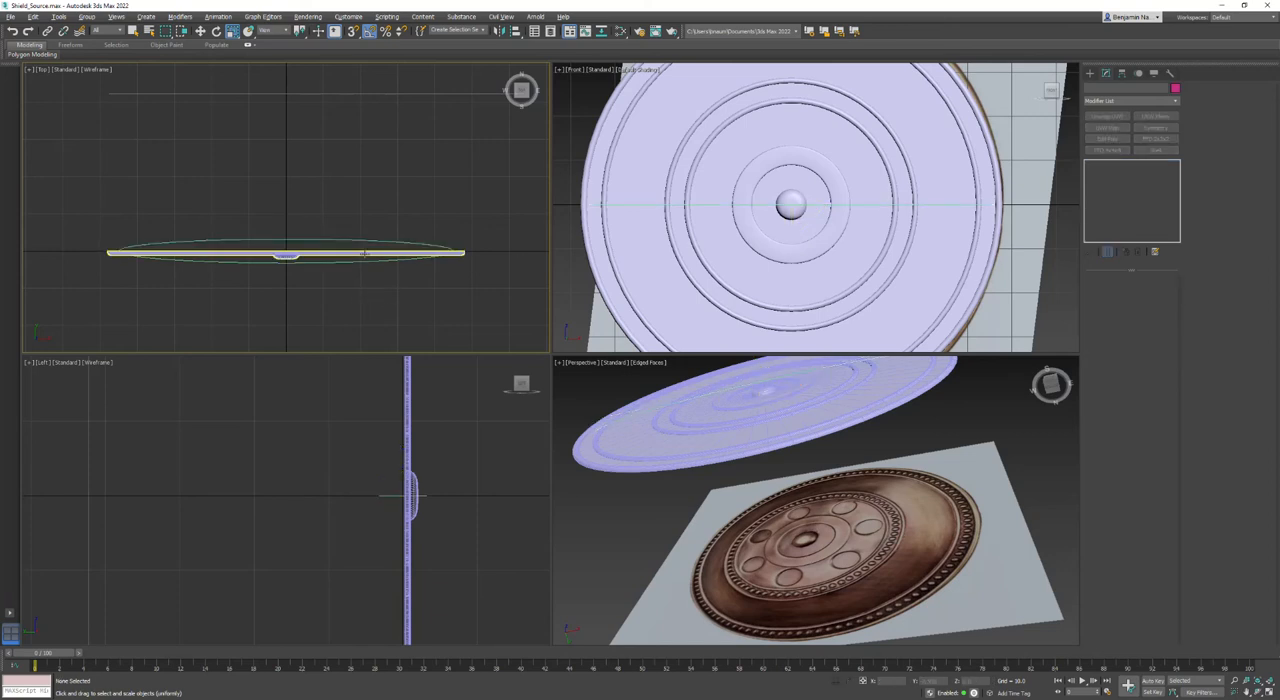
- Maximize the Top view and scale the flattened circle along X until it reaches slightly past the disc's rim
{"action": "left_click", "coordinate": [365, 253]}
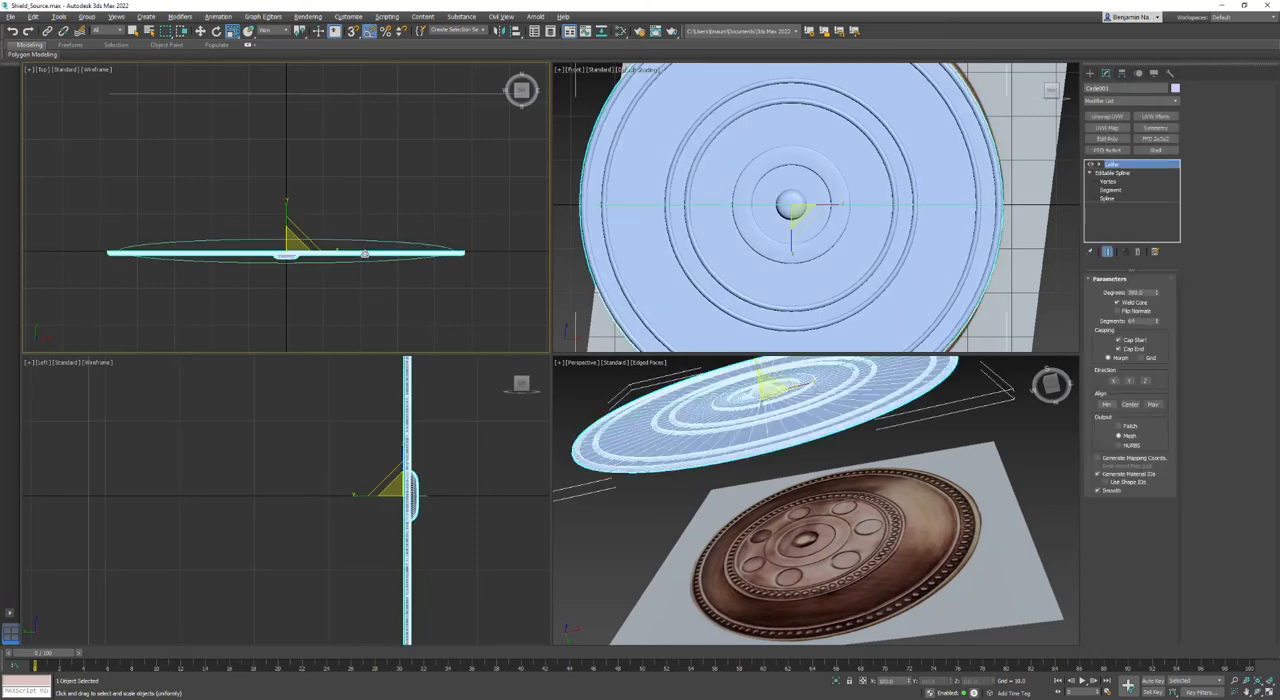
{"action": "left_click", "coordinate": [35, 73]}
{"action": "left_click", "coordinate": [28, 70]}
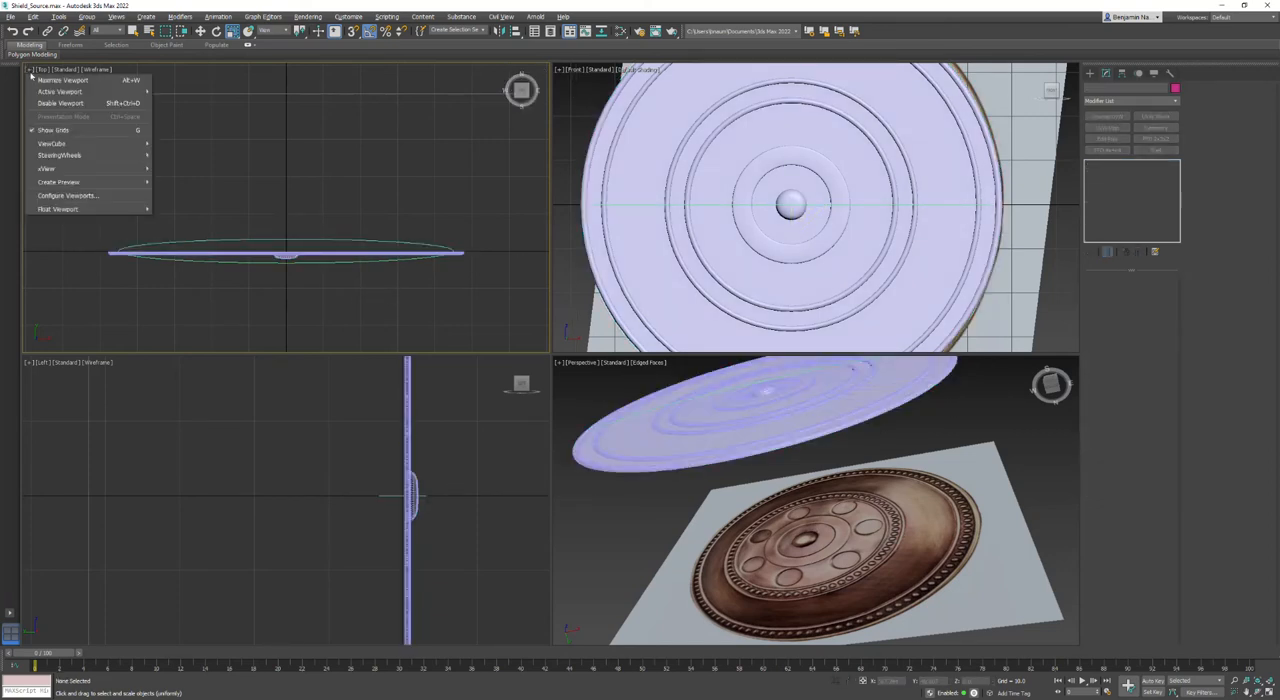
{"action": "left_click", "coordinate": [32, 78]}
{"action": "scroll", "coordinate": [446, 444], "scroll_direction": "up", "scroll_amount": 3}
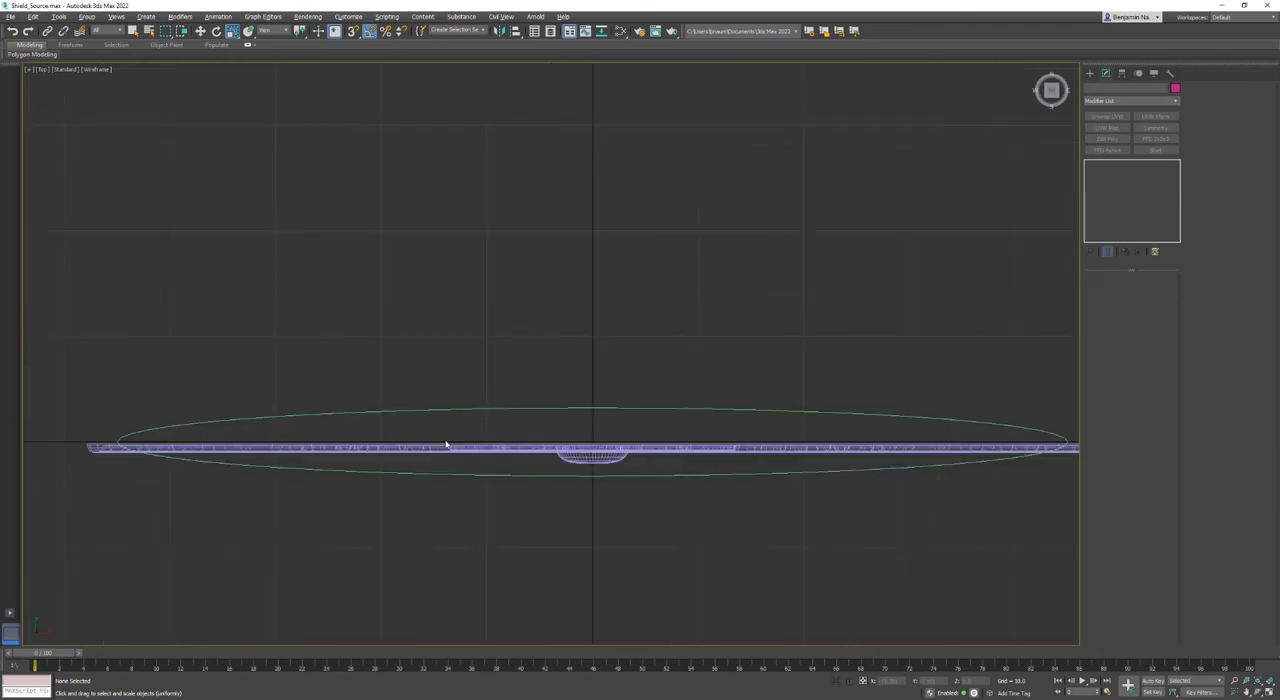
{"action": "middle_click_drag", "start_coordinate": [446, 444], "coordinate": [400, 374]}
{"action": "left_click", "coordinate": [543, 343]}
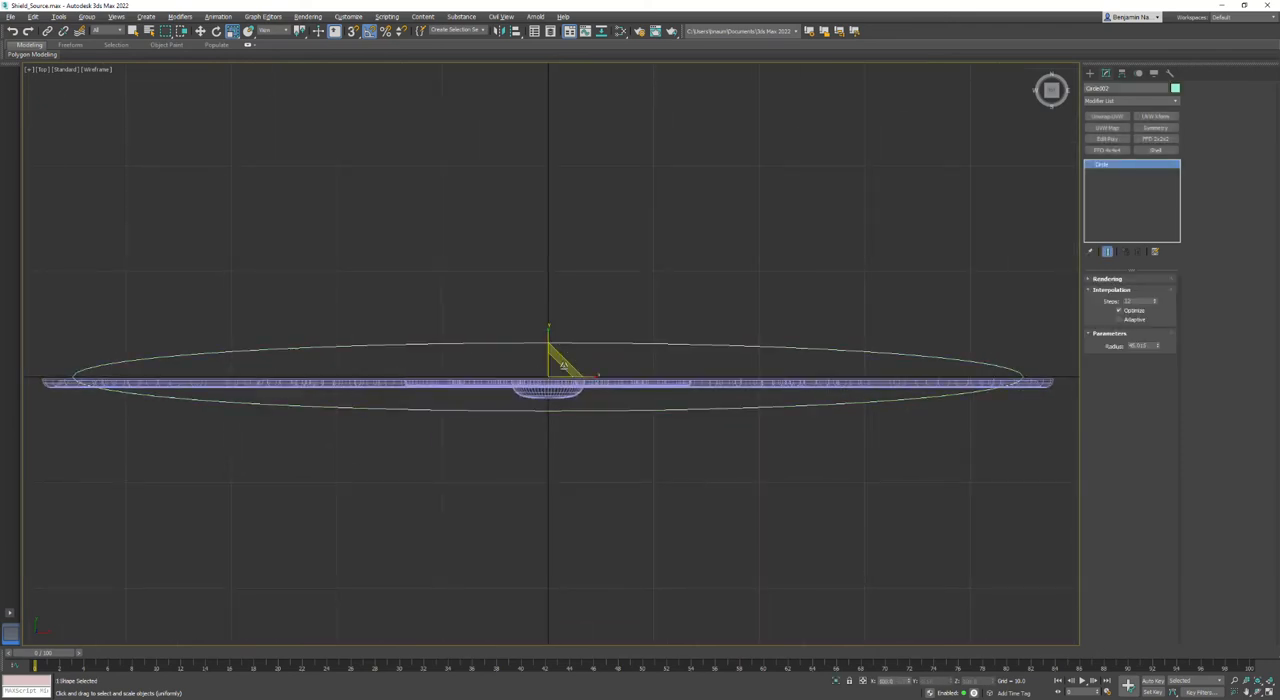
{"action": "left_click_drag", "start_coordinate": [582, 377], "coordinate": [583, 379]}
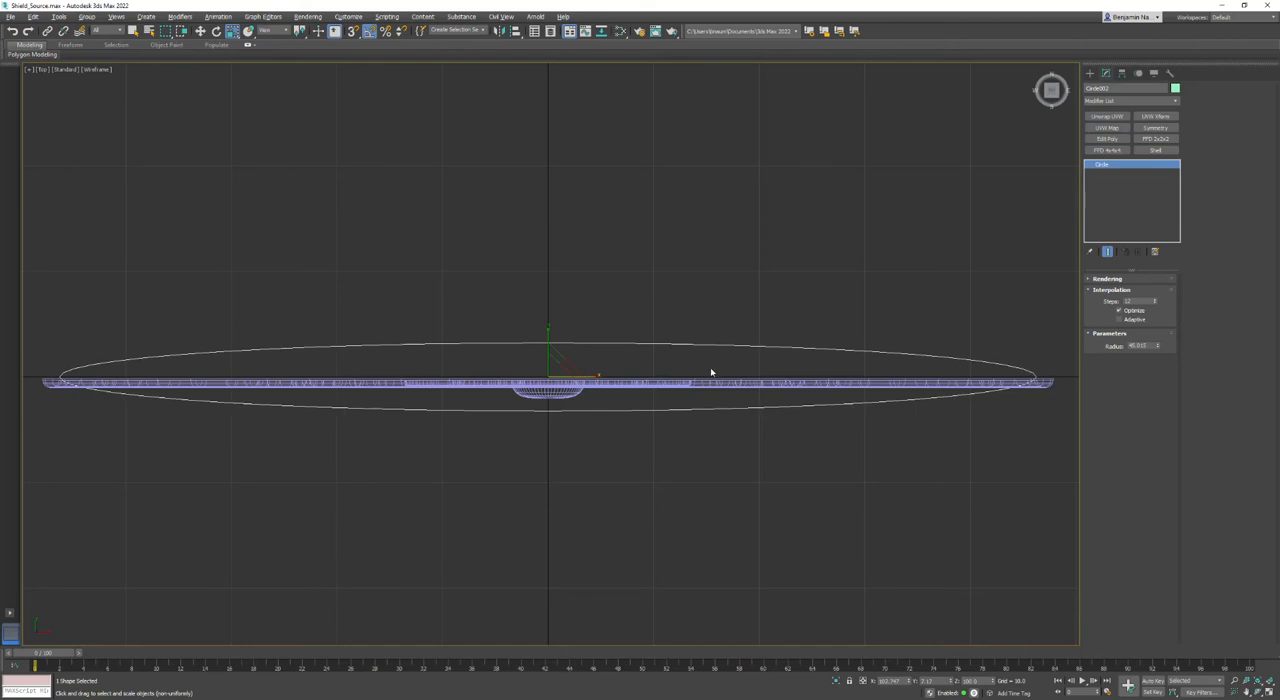
{"action": "left_click_drag", "start_coordinate": [594, 377], "coordinate": [595, 379]}
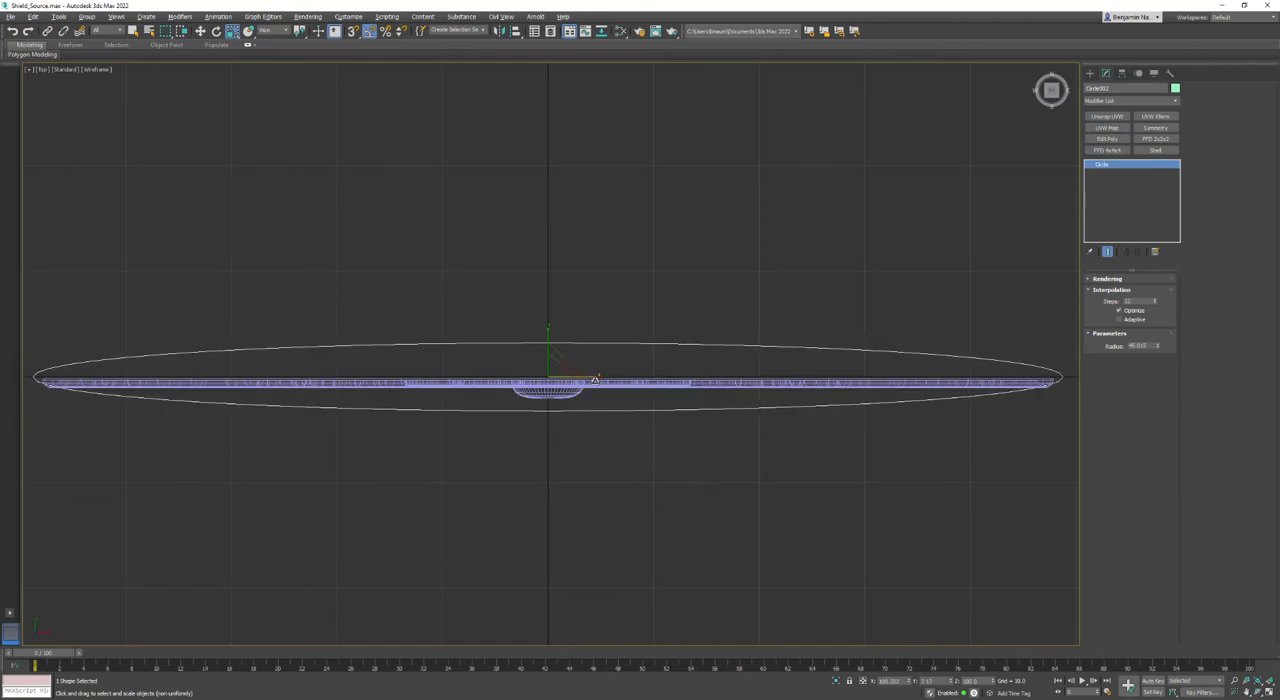
- Edit the vertices of the disc's lathed spline and lower the central boss so its outer vertex meets the flattened circle's lower curve
{"action": "left_click", "coordinate": [613, 407]}
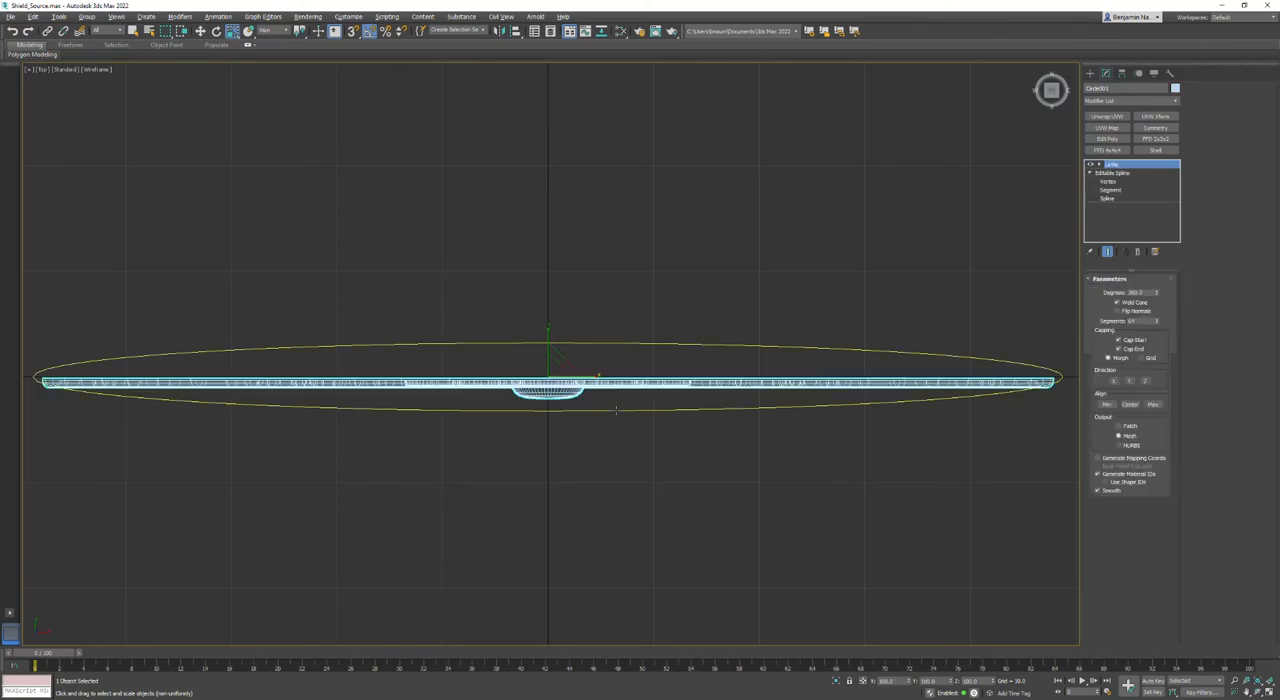
{"action": "left_click", "coordinate": [1107, 182]}
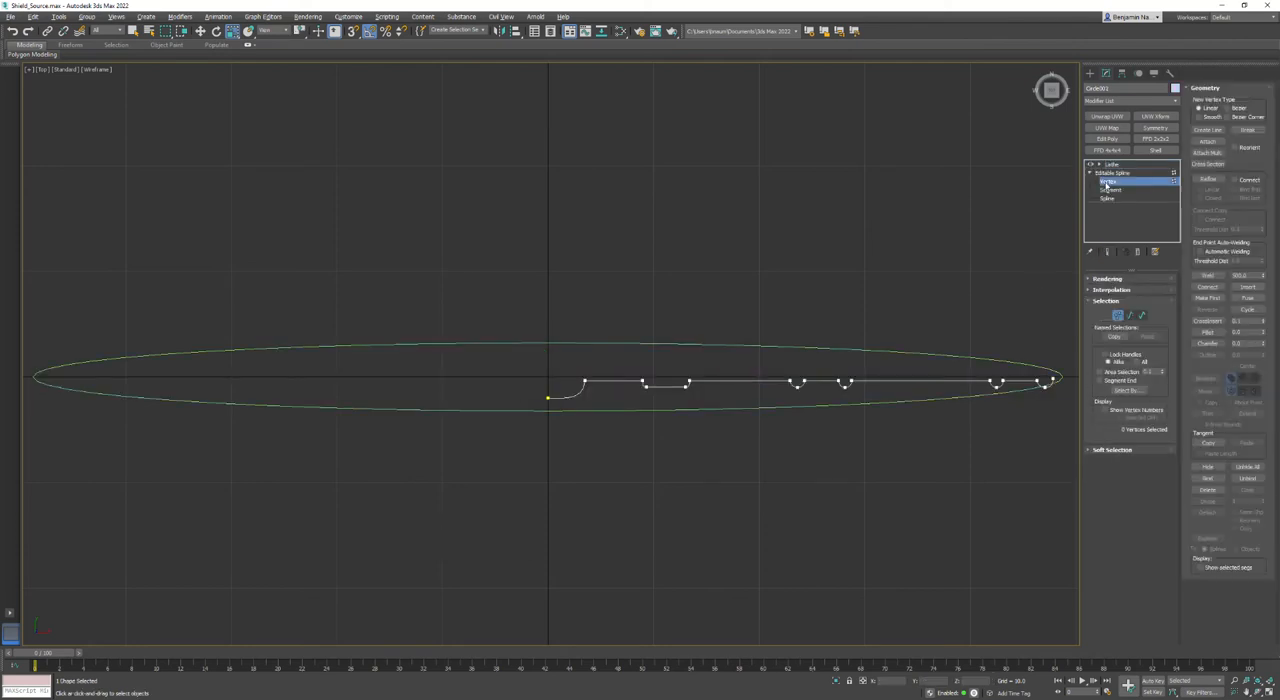
{"action": "left_click_drag", "start_coordinate": [606, 444], "coordinate": [606, 443]}
{"action": "key", "text": "w"}
{"action": "left_click_drag", "start_coordinate": [549, 372], "coordinate": [532, 403]}
{"action": "scroll", "coordinate": [661, 407], "scroll_direction": "up", "scroll_amount": 2}
- Lower the flat raised band's edge vertices and the first half-round ring of the profile onto the guide ellipse
{"action": "left_click_drag", "start_coordinate": [613, 356], "coordinate": [643, 401]}
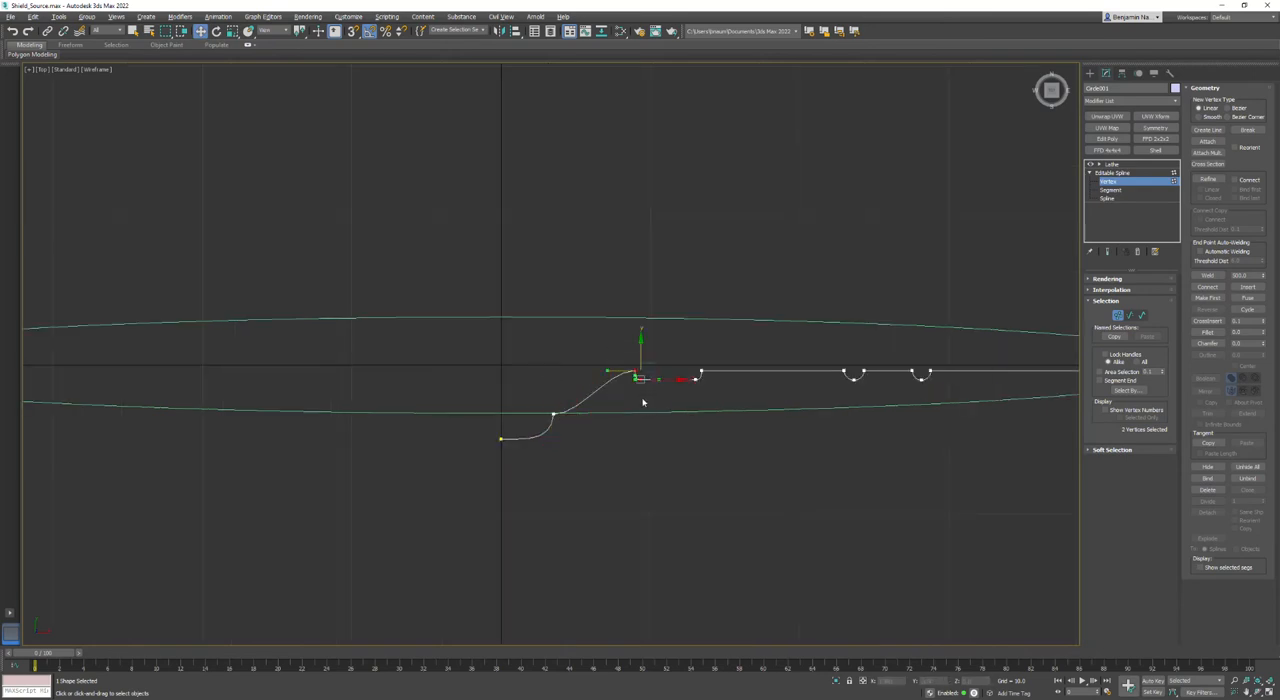
{"action": "left_click_drag", "start_coordinate": [634, 345], "coordinate": [630, 383]}
{"action": "left_click", "coordinate": [700, 372]}
{"action": "left_click_drag", "start_coordinate": [704, 346], "coordinate": [704, 386]}
{"action": "left_click_drag", "start_coordinate": [834, 356], "coordinate": [872, 386]}
{"action": "left_click_drag", "start_coordinate": [860, 340], "coordinate": [862, 377]}
- Lower the second half-round ring of the profile onto the guide ellipse and fine-tune its vertex alignment
{"action": "middle_click_drag", "start_coordinate": [860, 374], "coordinate": [317, 298]}
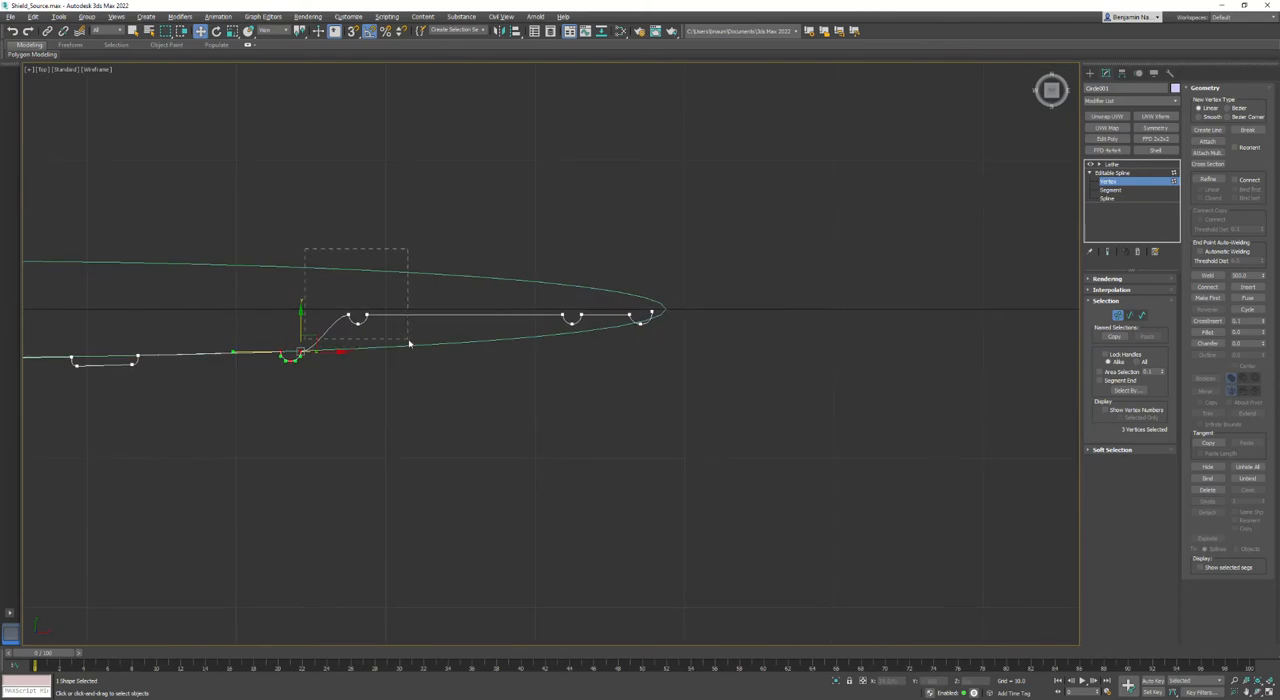
{"action": "left_click_drag", "start_coordinate": [409, 343], "coordinate": [409, 343]}
{"action": "scroll", "coordinate": [348, 316], "scroll_direction": "up", "scroll_amount": 4}
{"action": "left_click_drag", "start_coordinate": [368, 296], "coordinate": [360, 366]}
{"action": "middle_click_drag", "start_coordinate": [257, 411], "coordinate": [464, 389]}
{"action": "scroll", "coordinate": [464, 389], "scroll_direction": "up", "scroll_amount": 6}
{"action": "left_click_drag", "start_coordinate": [494, 291], "coordinate": [464, 298]}
{"action": "scroll", "coordinate": [464, 299], "scroll_direction": "down", "scroll_amount": 5}
- Lower the third half-round ring onto the guide ellipse and raise its outer vertex to follow the curve
{"action": "middle_click_drag", "start_coordinate": [801, 311], "coordinate": [166, 360]}
{"action": "left_click_drag", "start_coordinate": [468, 240], "coordinate": [673, 317]}
{"action": "scroll", "coordinate": [572, 237], "scroll_direction": "up", "scroll_amount": 2}
{"action": "left_click_drag", "start_coordinate": [570, 302], "coordinate": [565, 312]}
{"action": "left_click", "coordinate": [647, 346]}
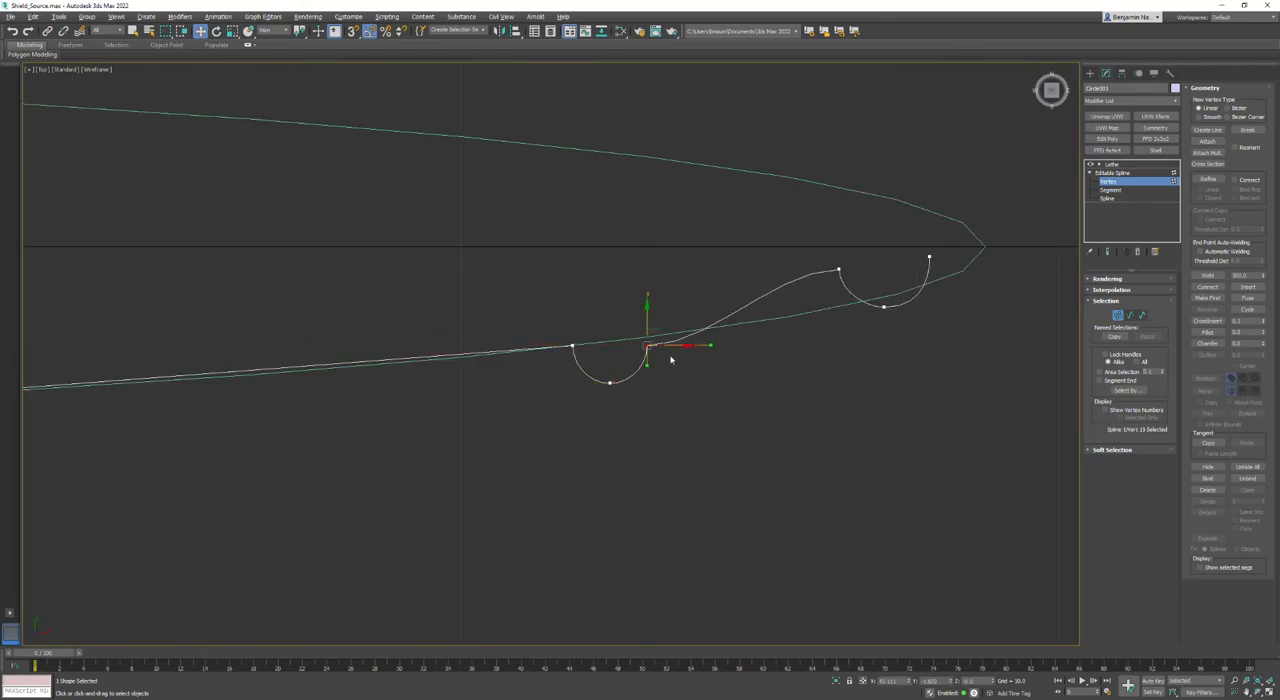
{"action": "left_click_drag", "start_coordinate": [645, 318], "coordinate": [649, 313]}
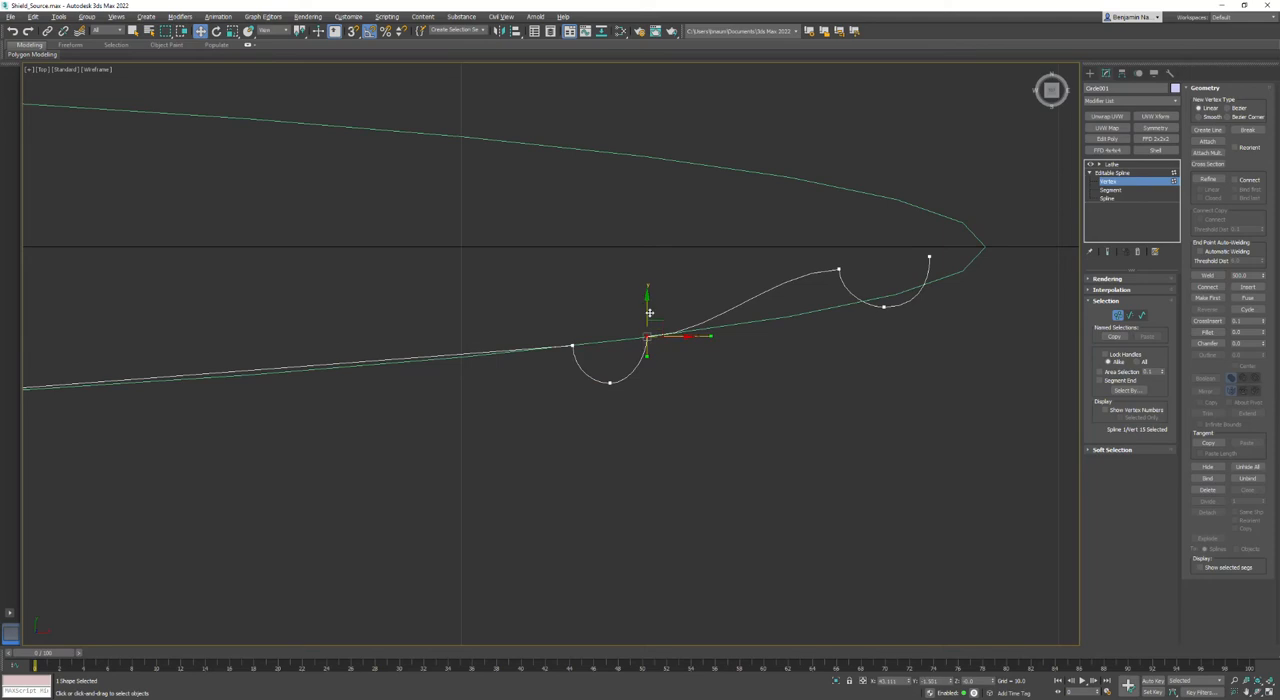
- Lower the rim ring's inner vertex onto the guide ellipse, and reposition its end vertex and bottom vertex
{"action": "left_click_drag", "start_coordinate": [874, 301], "coordinate": [872, 299]}
{"action": "left_click_drag", "start_coordinate": [841, 237], "coordinate": [838, 277]}
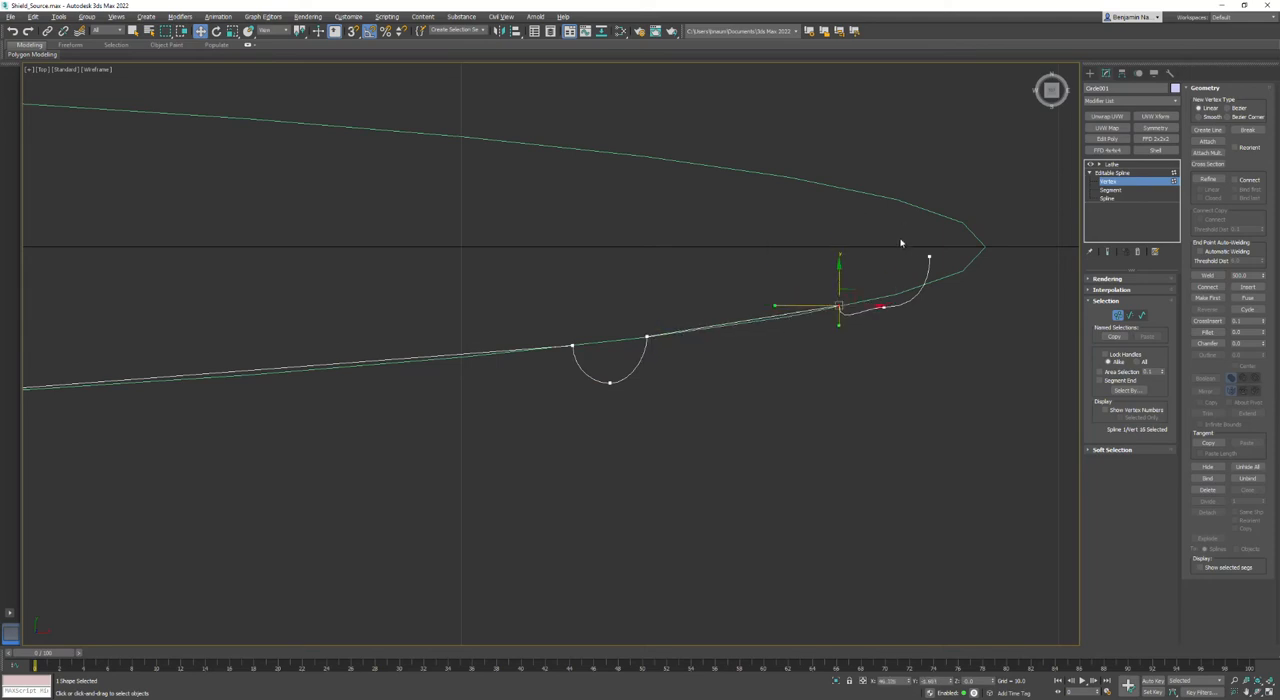
{"action": "left_click_drag", "start_coordinate": [948, 279], "coordinate": [923, 228]}
{"action": "left_click", "coordinate": [883, 305]}
{"action": "left_click_drag", "start_coordinate": [886, 278], "coordinate": [908, 313]}
{"action": "right_click", "coordinate": [885, 296]}
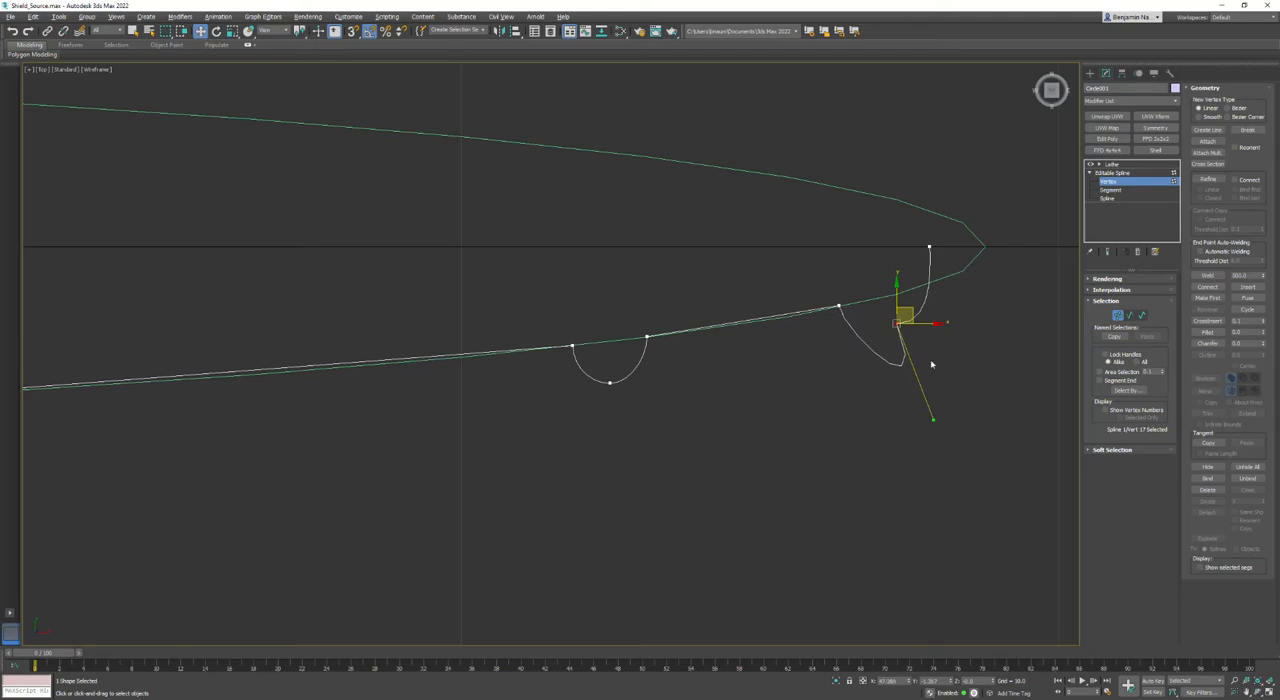
- Make the rim ring's bottom vertex Bezier and adjust its position and handles to form a smooth rounded lip
{"action": "right_click", "coordinate": [897, 326]}
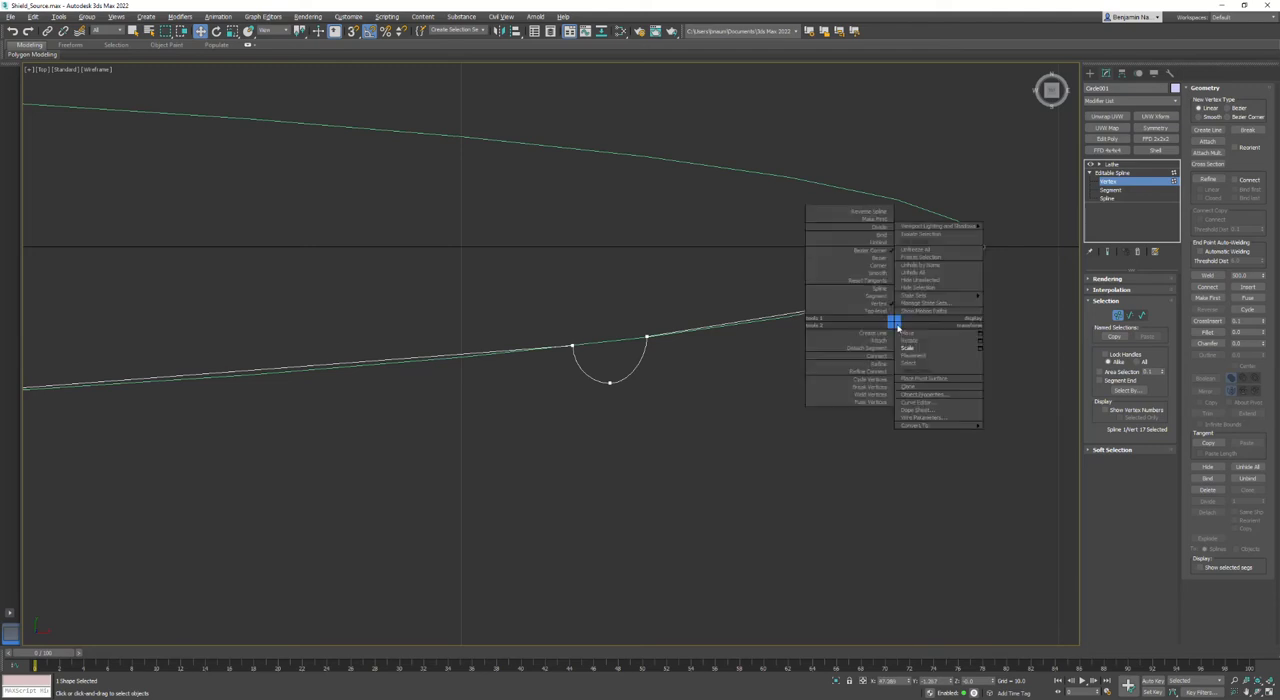
{"action": "left_click", "coordinate": [868, 251]}
{"action": "left_click_drag", "start_coordinate": [935, 422], "coordinate": [846, 343]}
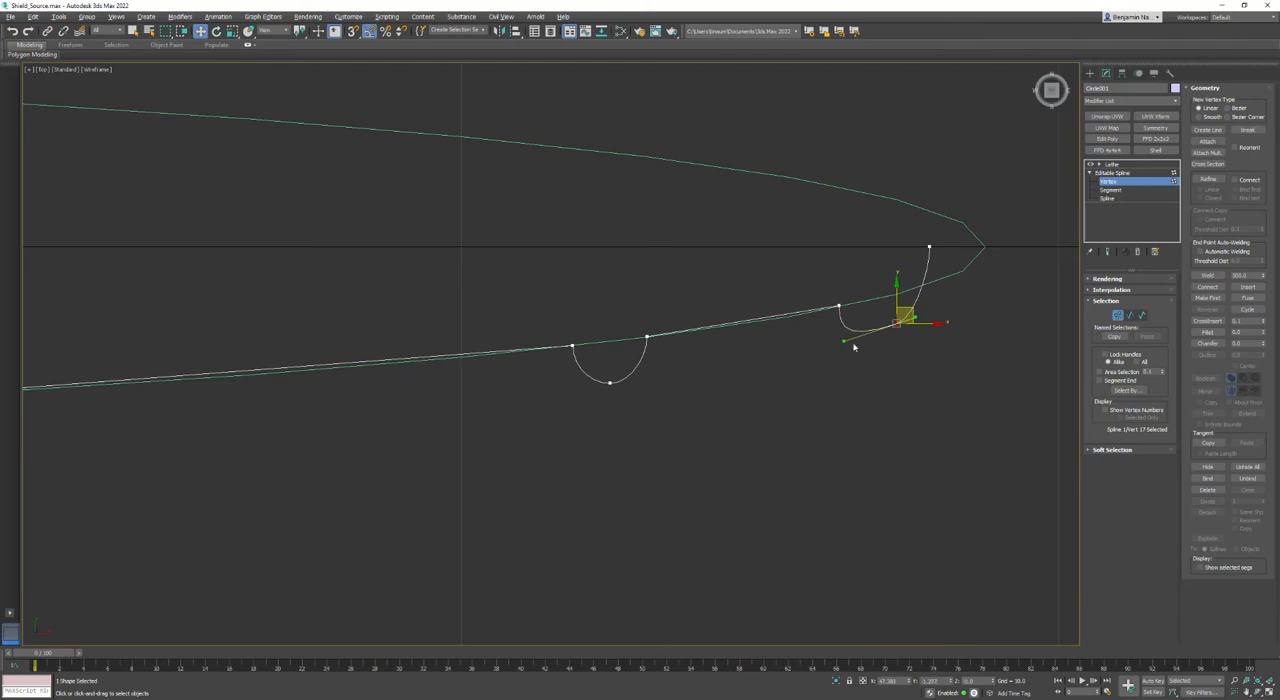
{"action": "mouse_move", "coordinate": [913, 314]}
{"action": "left_mouse_down"}
{"action": "mouse_move", "coordinate": [928, 322]}
{"action": "mouse_move", "coordinate": [916, 298]}
{"action": "mouse_move", "coordinate": [911, 309]}
{"action": "left_mouse_up"}
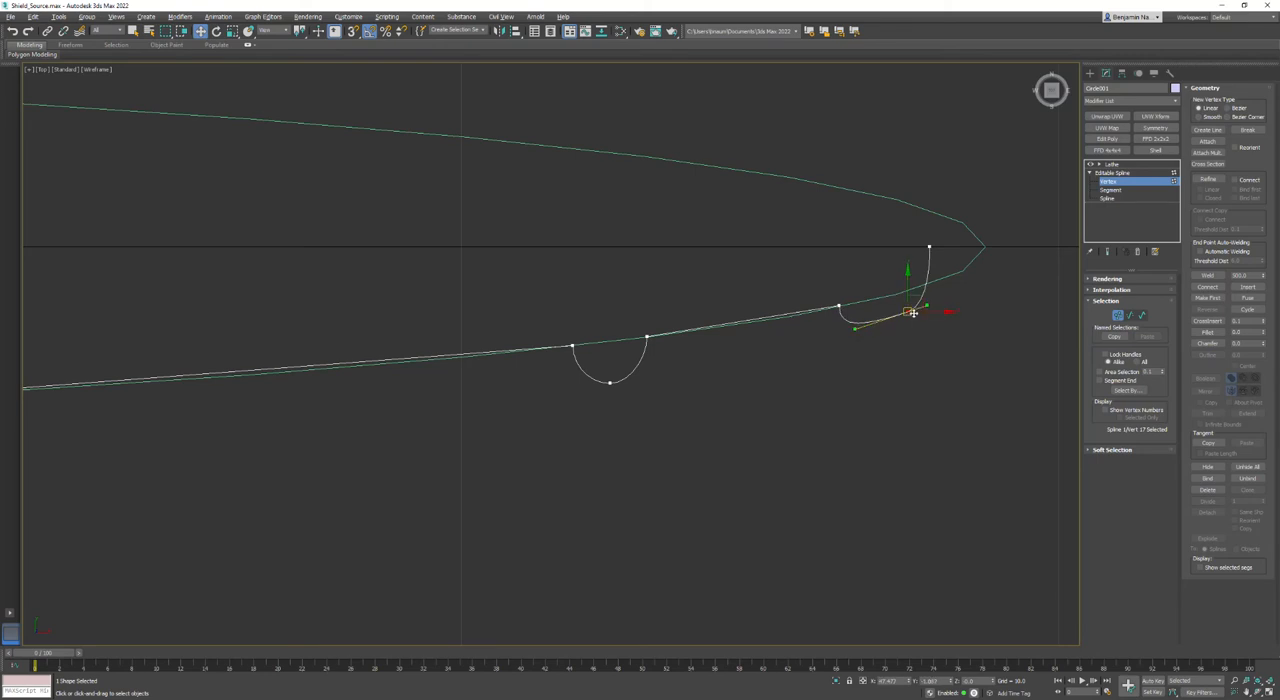
{"action": "right_click", "coordinate": [906, 312]}
{"action": "left_click", "coordinate": [886, 241]}
{"action": "left_click_drag", "start_coordinate": [854, 330], "coordinate": [881, 318]}
{"action": "right_click", "coordinate": [909, 315]}
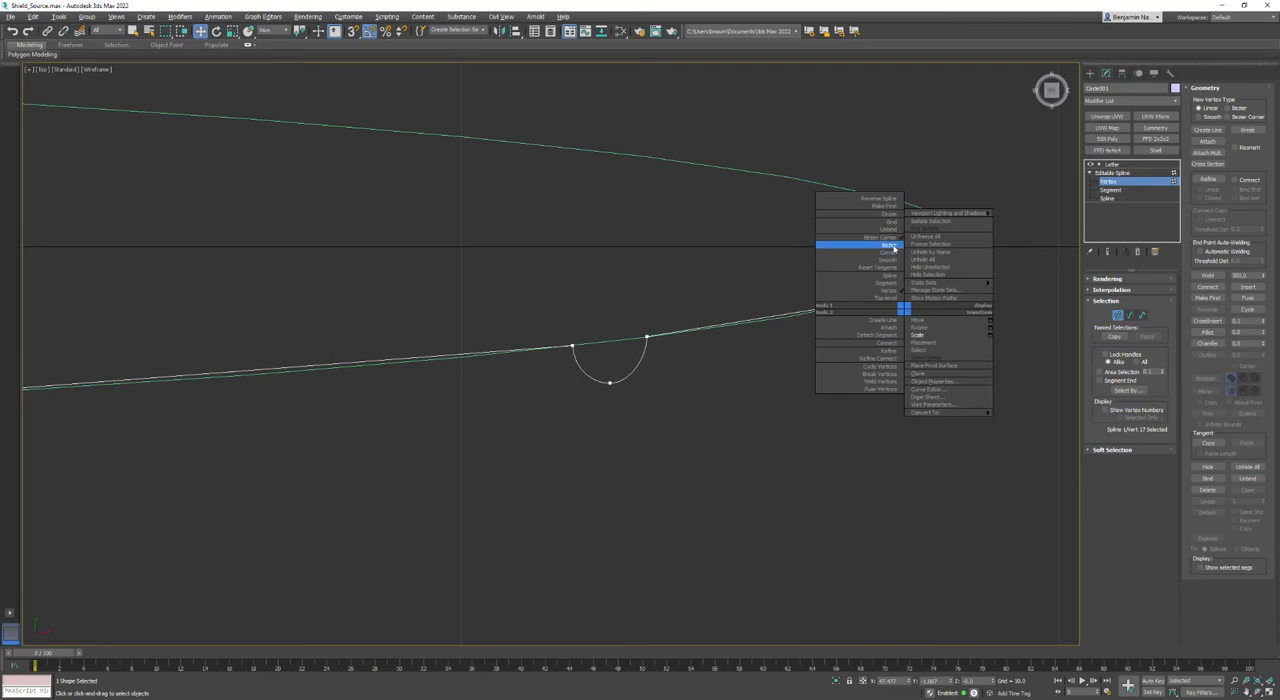
{"action": "left_click", "coordinate": [868, 241]}
{"action": "left_click_drag", "start_coordinate": [919, 298], "coordinate": [879, 341]}
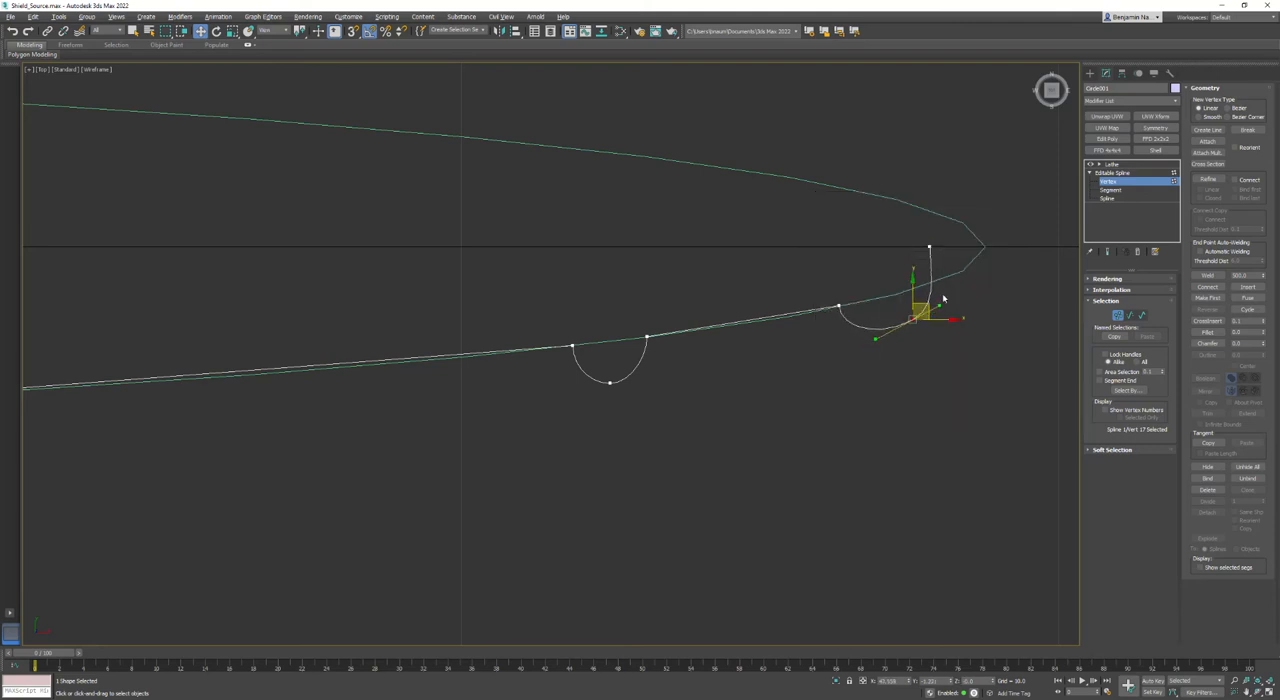
- Move the profile's end vertex outward along X to just inside the tip of the guide ellipse
{"action": "left_click", "coordinate": [929, 247]}
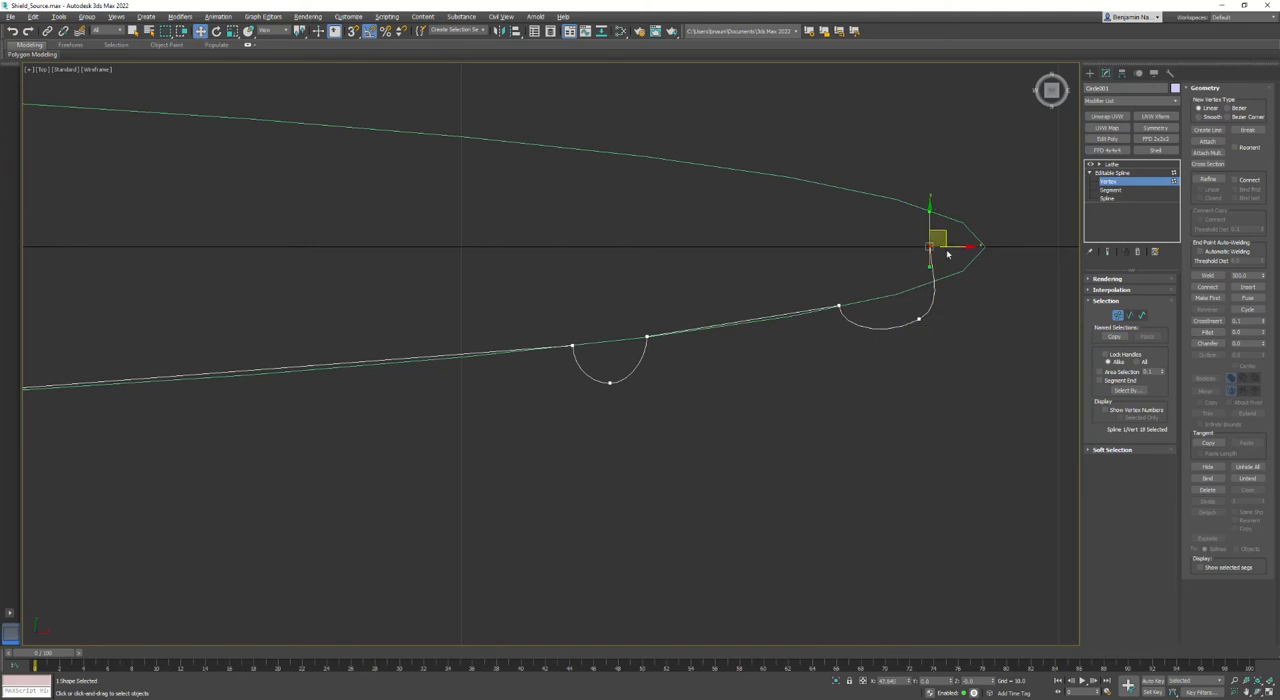
{"action": "left_click_drag", "start_coordinate": [948, 246], "coordinate": [991, 247]}
{"action": "scroll", "coordinate": [620, 360], "scroll_direction": "down", "scroll_amount": 3}
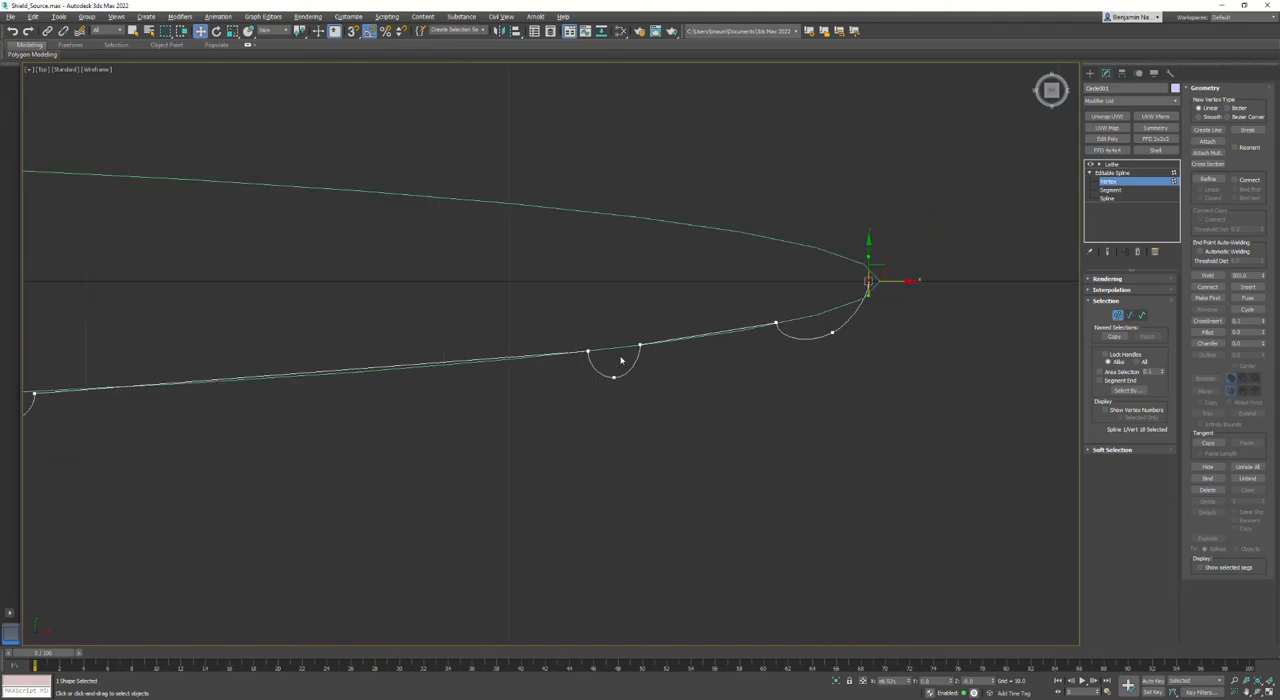
- Convert the third half-round ring's bottom vertex to Bezier and tilt its handles to match the slope
{"action": "left_click", "coordinate": [613, 376]}
{"action": "scroll", "coordinate": [616, 376], "scroll_direction": "up", "scroll_amount": 3}
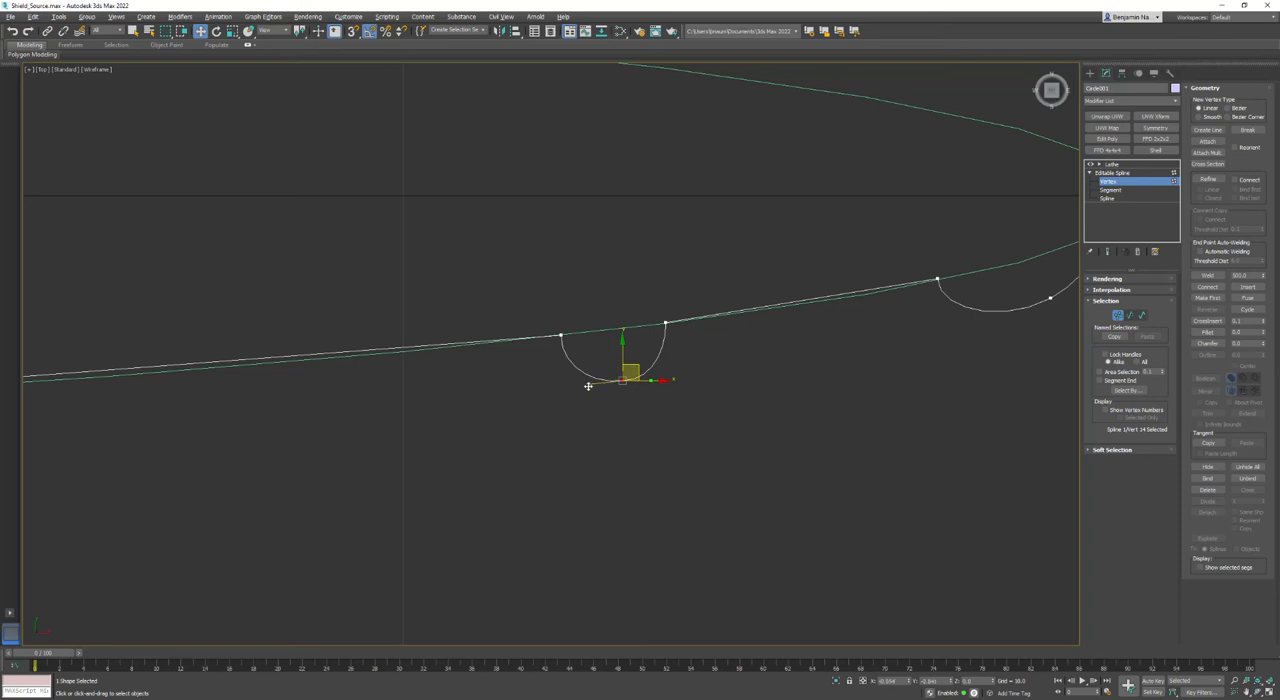
{"action": "right_click", "coordinate": [622, 380]}
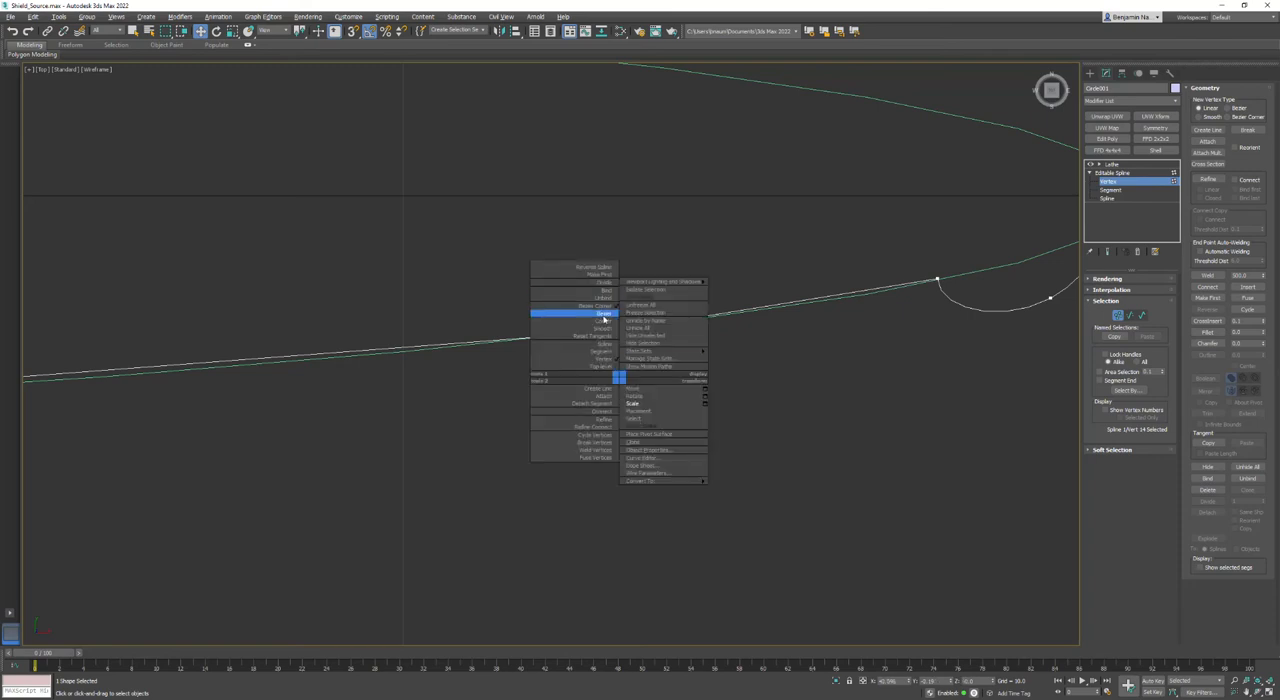
{"action": "left_click", "coordinate": [604, 312]}
{"action": "left_click_drag", "start_coordinate": [593, 383], "coordinate": [584, 388]}
- Try to redirect the outward tangent handle at the second ring's outer vertex along the guide ellipse
{"action": "middle_click_drag", "start_coordinate": [292, 468], "coordinate": [868, 425]}
{"action": "scroll", "coordinate": [297, 411], "scroll_direction": "down", "scroll_amount": 2}
{"action": "middle_click_drag", "start_coordinate": [210, 412], "coordinate": [520, 414]}
{"action": "scroll", "coordinate": [405, 407], "scroll_direction": "up", "scroll_amount": 3}
{"action": "left_click_drag", "start_coordinate": [658, 350], "coordinate": [600, 353]}
{"action": "scroll", "coordinate": [651, 374], "scroll_direction": "down", "scroll_amount": 3}
{"action": "scroll", "coordinate": [729, 374], "scroll_direction": "up", "scroll_amount": 3}
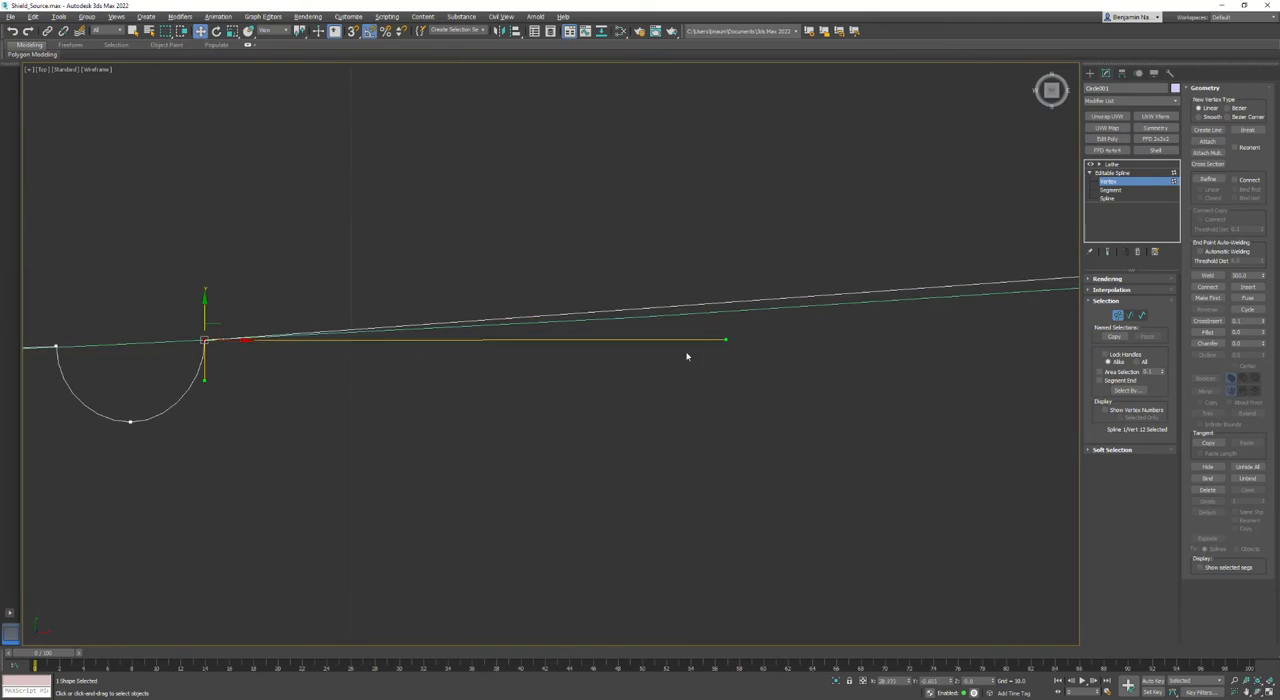
{"action": "left_click_drag", "start_coordinate": [727, 340], "coordinate": [800, 383]}
{"action": "right_click", "coordinate": [800, 383]}
{"action": "middle_click_drag", "start_coordinate": [899, 383], "coordinate": [641, 404]}
{"action": "scroll", "coordinate": [641, 404], "scroll_direction": "down", "scroll_amount": 3}
- Try to fit the long span between the second and third rings to the ellipse by tilting its end tangents
{"action": "left_click", "coordinate": [940, 347]}
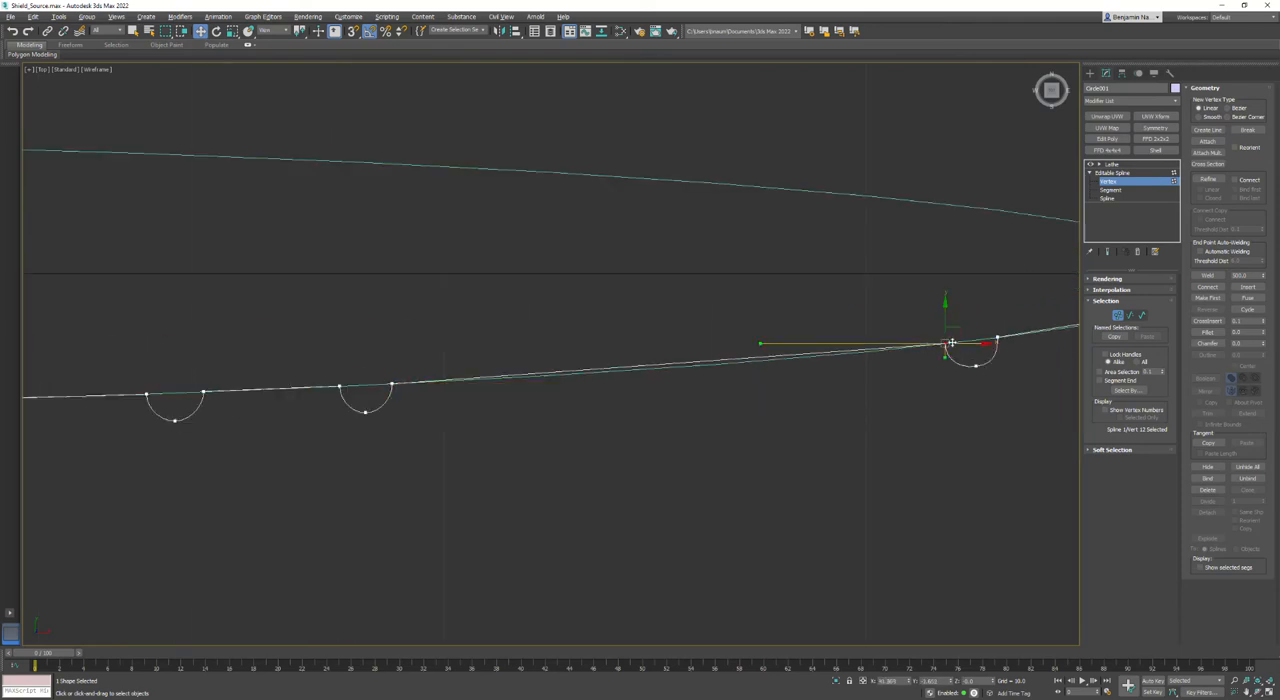
{"action": "left_click_drag", "start_coordinate": [759, 346], "coordinate": [760, 358]}
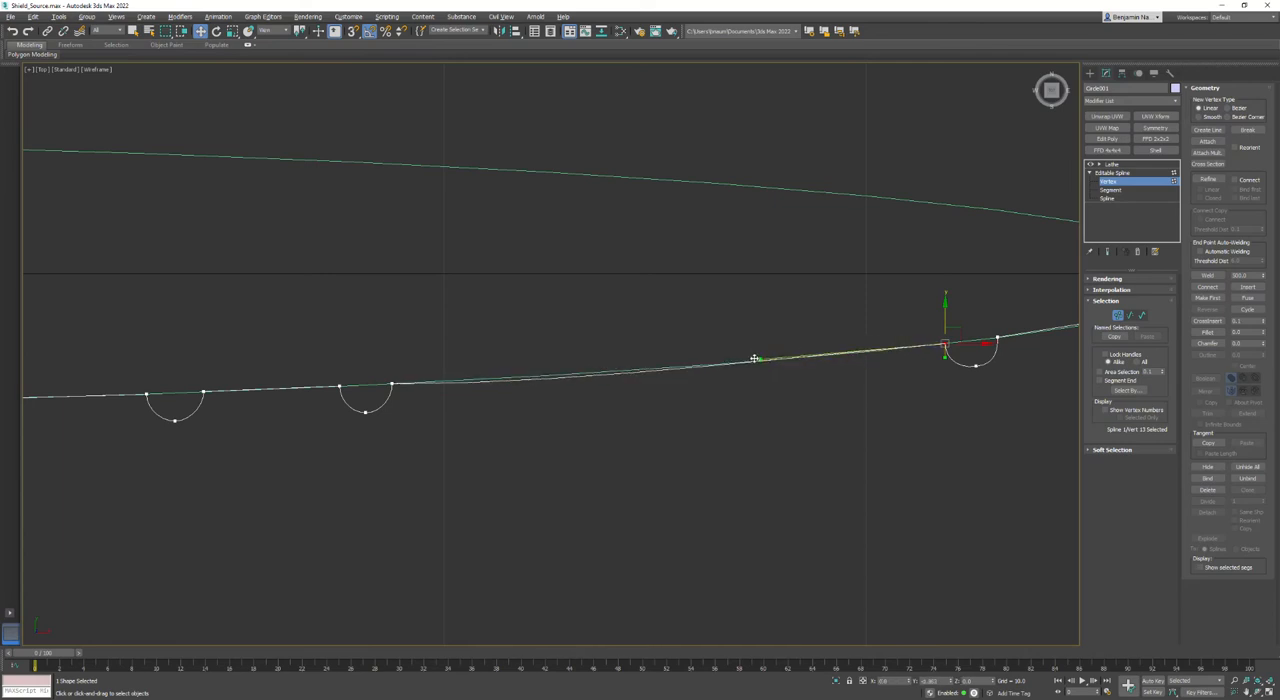
{"action": "left_click_drag", "start_coordinate": [448, 409], "coordinate": [449, 410]}
{"action": "mouse_move", "coordinate": [578, 383]}
{"action": "left_mouse_down"}
{"action": "mouse_move", "coordinate": [606, 369]}
{"action": "mouse_move", "coordinate": [599, 382]}
{"action": "left_mouse_up"}
{"action": "scroll", "coordinate": [578, 383], "scroll_direction": "up", "scroll_amount": 5}
{"action": "scroll", "coordinate": [599, 382], "scroll_direction": "down", "scroll_amount": 3}
- Undo the tangent changes on the long span between the second and third rings
{"action": "key", "text": "ctrl+z"}
{"action": "key", "text": "ctrl+z"}
{"action": "key", "text": "ctrl+z"}
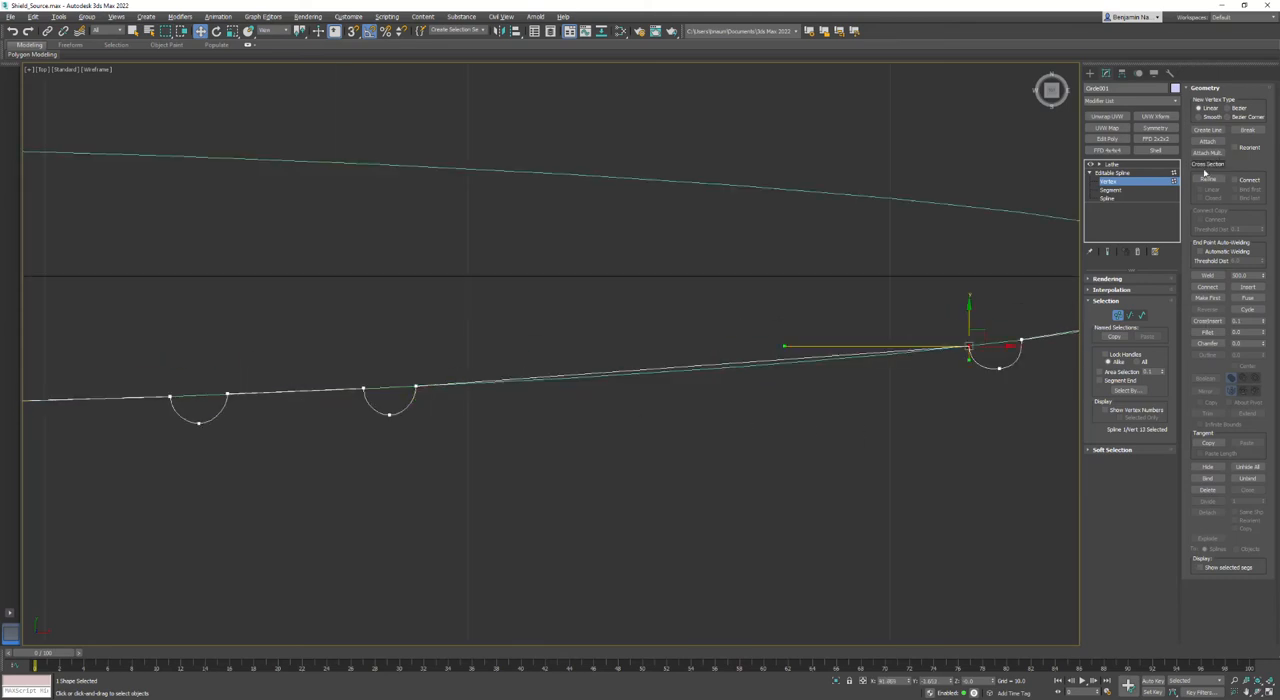
- Refine the long span with a middle vertex, lower it onto the ellipse, and align its Bezier handles with the curve
{"action": "left_click", "coordinate": [1216, 178]}
{"action": "left_click", "coordinate": [672, 366]}
{"action": "right_click", "coordinate": [675, 420]}
{"action": "left_click_drag", "start_coordinate": [690, 394], "coordinate": [690, 392]}
{"action": "left_click_drag", "start_coordinate": [673, 335], "coordinate": [673, 338]}
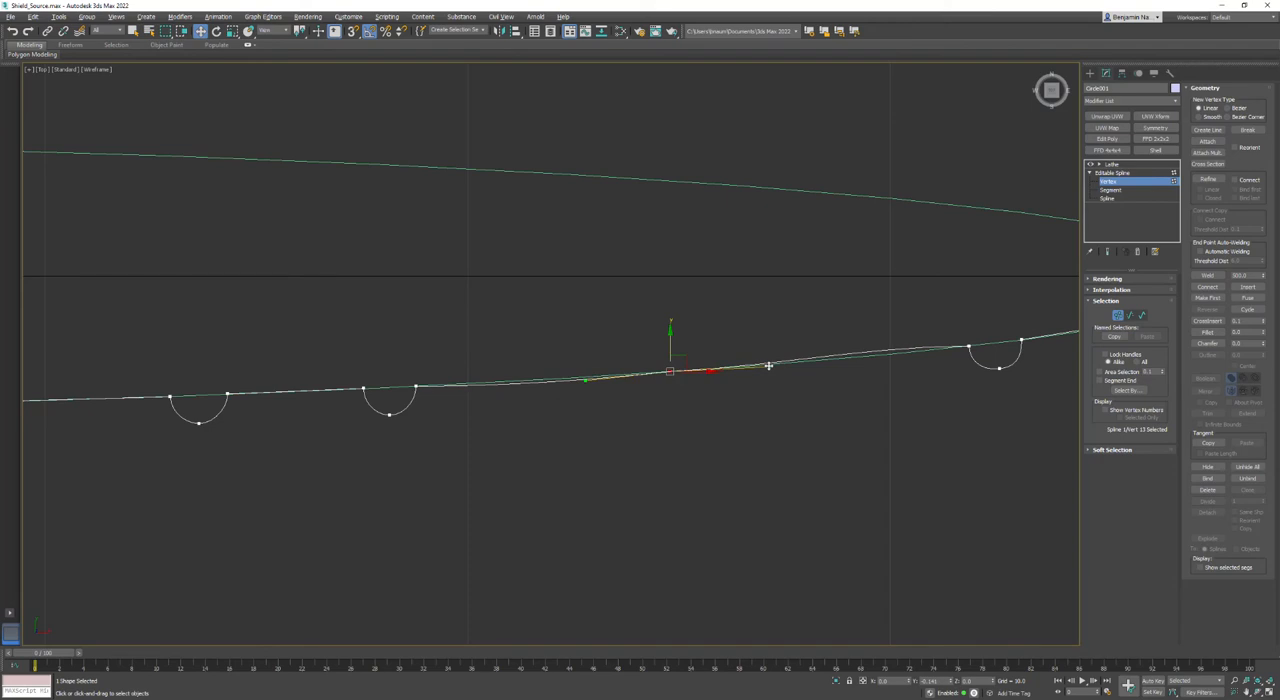
{"action": "right_click", "coordinate": [670, 372]}
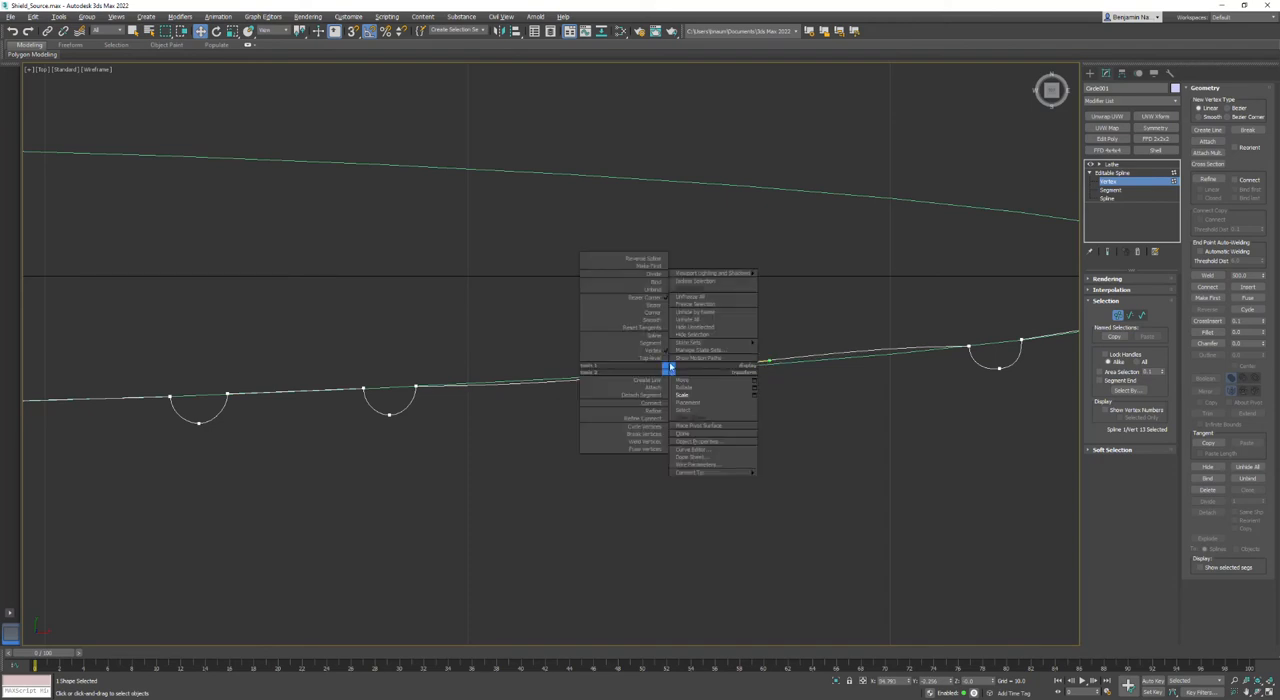
{"action": "left_click", "coordinate": [640, 304]}
{"action": "left_click_drag", "start_coordinate": [582, 382], "coordinate": [580, 379]}
- Tilt the tangent handles at both ends of the long span so it follows the guide ellipse
{"action": "left_click", "coordinate": [968, 347]}
{"action": "scroll", "coordinate": [968, 347], "scroll_direction": "up", "scroll_amount": 3}
{"action": "left_click_drag", "start_coordinate": [791, 349], "coordinate": [791, 373]}
{"action": "middle_click_drag", "start_coordinate": [298, 482], "coordinate": [1001, 434]}
{"action": "left_click", "coordinate": [590, 384]}
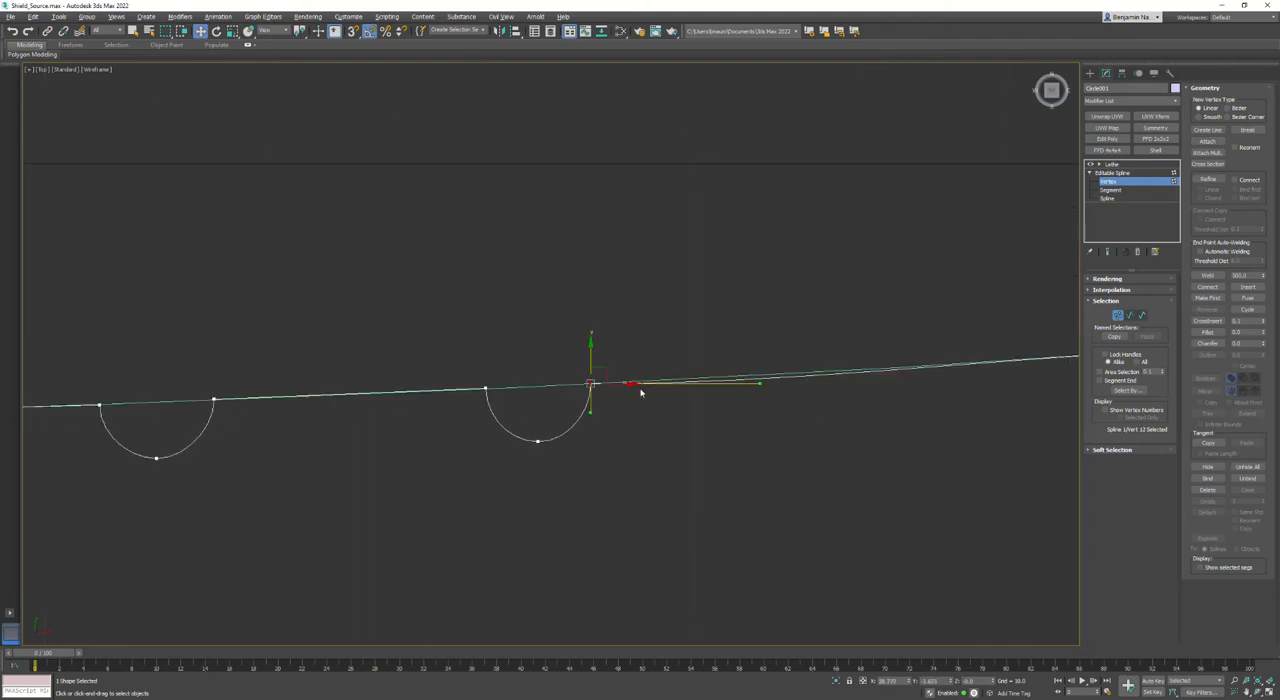
{"action": "left_click_drag", "start_coordinate": [760, 384], "coordinate": [761, 380]}
- Adjust the two vertices at the inner edge of the flat raised band vertically to meet the guide ellipse
{"action": "middle_click_drag", "start_coordinate": [239, 392], "coordinate": [802, 382]}
{"action": "middle_click_drag", "start_coordinate": [345, 440], "coordinate": [434, 484]}
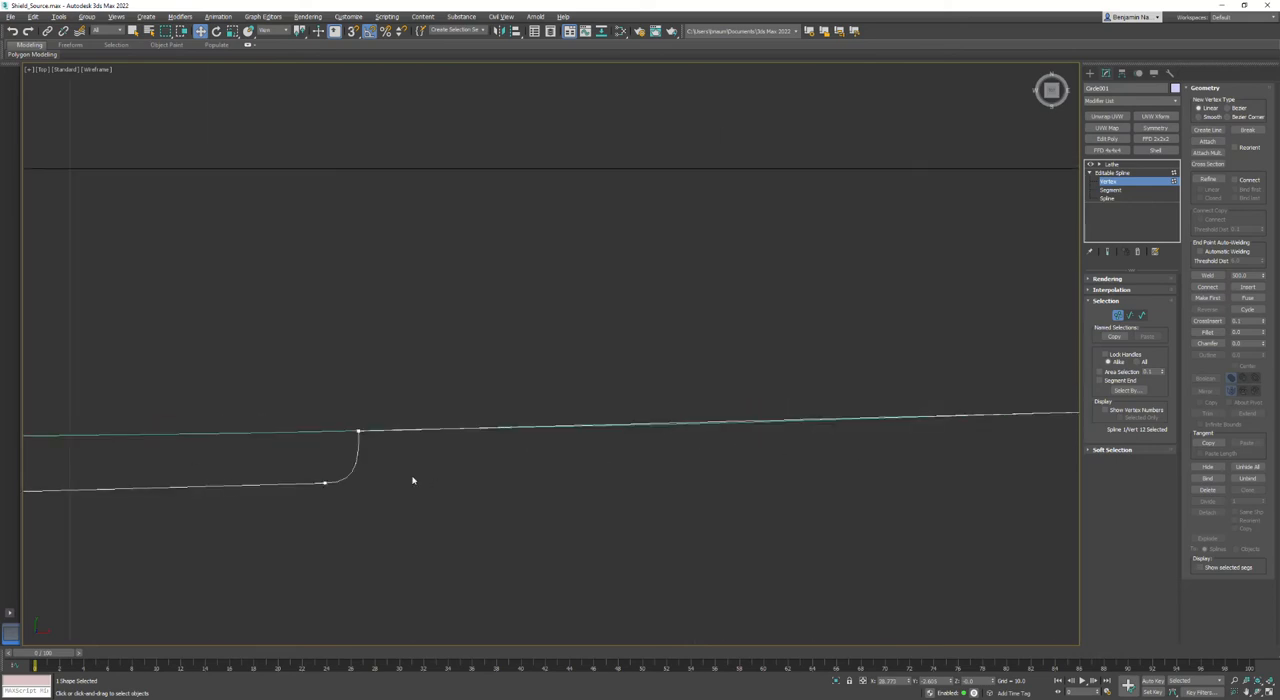
{"action": "middle_click_drag", "start_coordinate": [307, 473], "coordinate": [617, 452]}
{"action": "left_click_drag", "start_coordinate": [848, 388], "coordinate": [782, 486]}
{"action": "scroll", "coordinate": [786, 410], "scroll_direction": "up", "scroll_amount": 3}
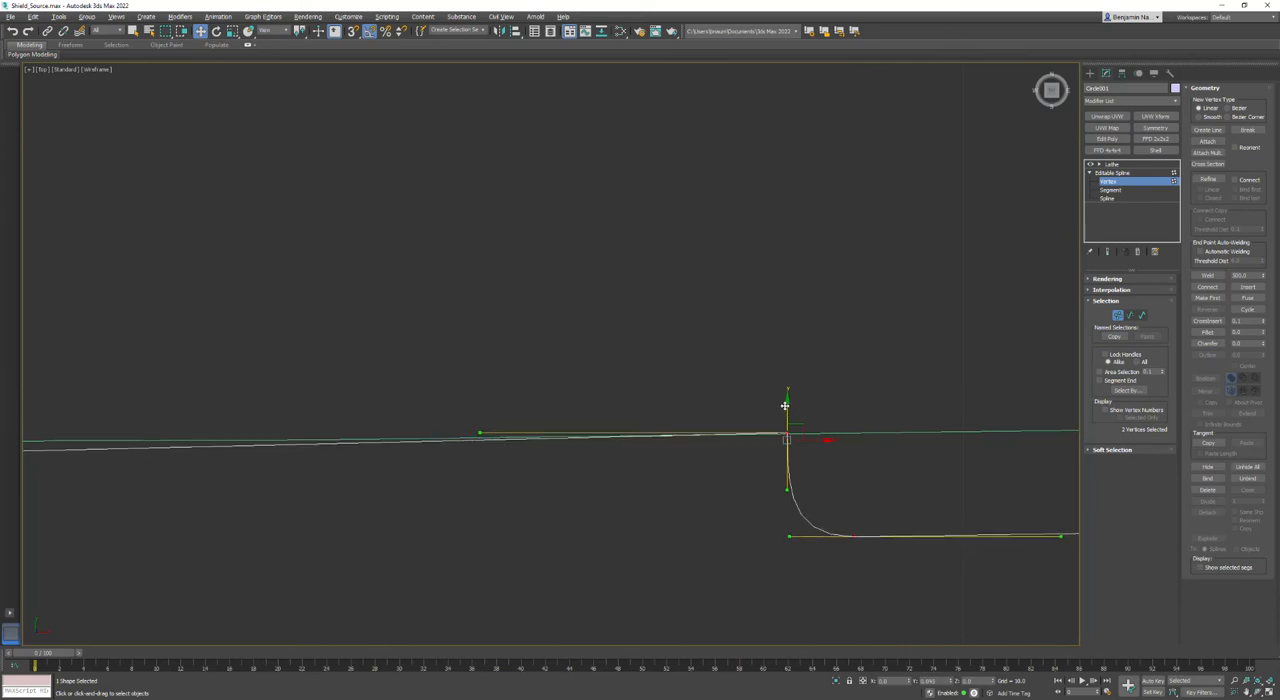
{"action": "scroll", "coordinate": [288, 449], "scroll_direction": "down", "scroll_amount": 3}
- Raise the central boss's outer vertex onto the guide ellipse and return to the Lathe modifier
{"action": "middle_click_drag", "start_coordinate": [288, 449], "coordinate": [729, 417]}
{"action": "left_click", "coordinate": [625, 407]}
{"action": "left_click_drag", "start_coordinate": [626, 379], "coordinate": [627, 374]}
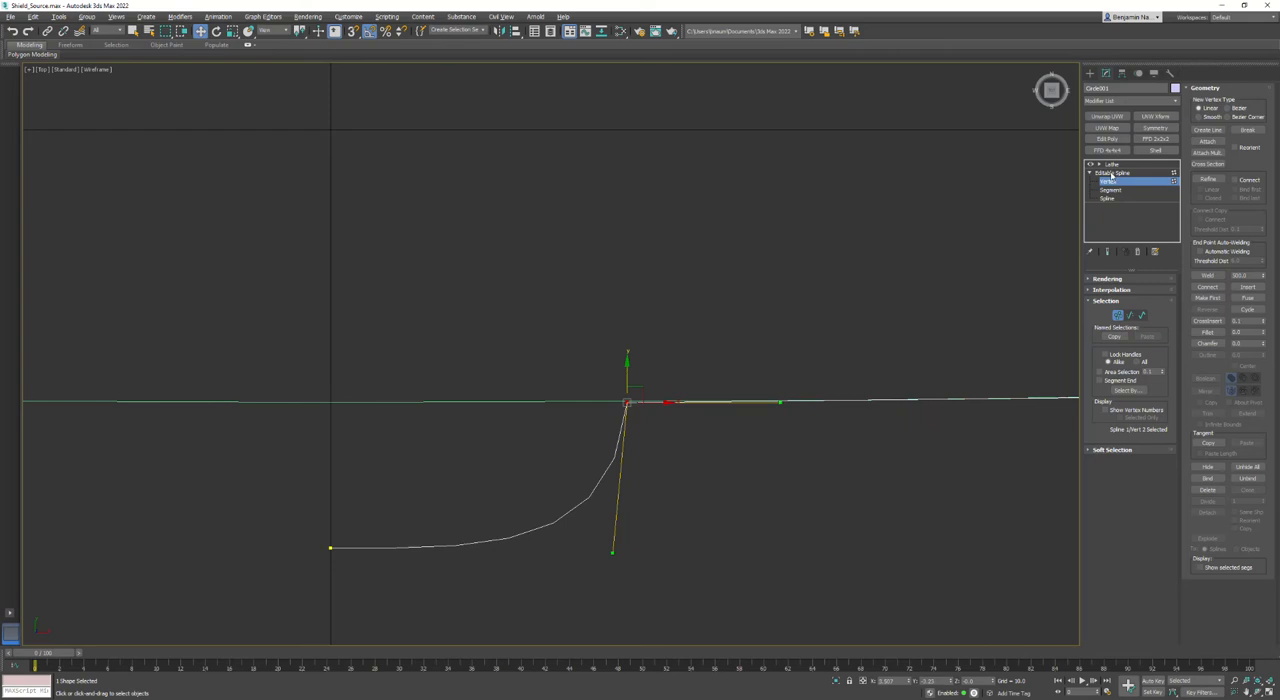
{"action": "left_click", "coordinate": [1111, 174]}
{"action": "left_click", "coordinate": [1111, 165]}
- Examine the curved shield's shape in the Perspective view and compare it across all four views
{"action": "scroll", "coordinate": [805, 425], "scroll_direction": "down", "scroll_amount": 6}
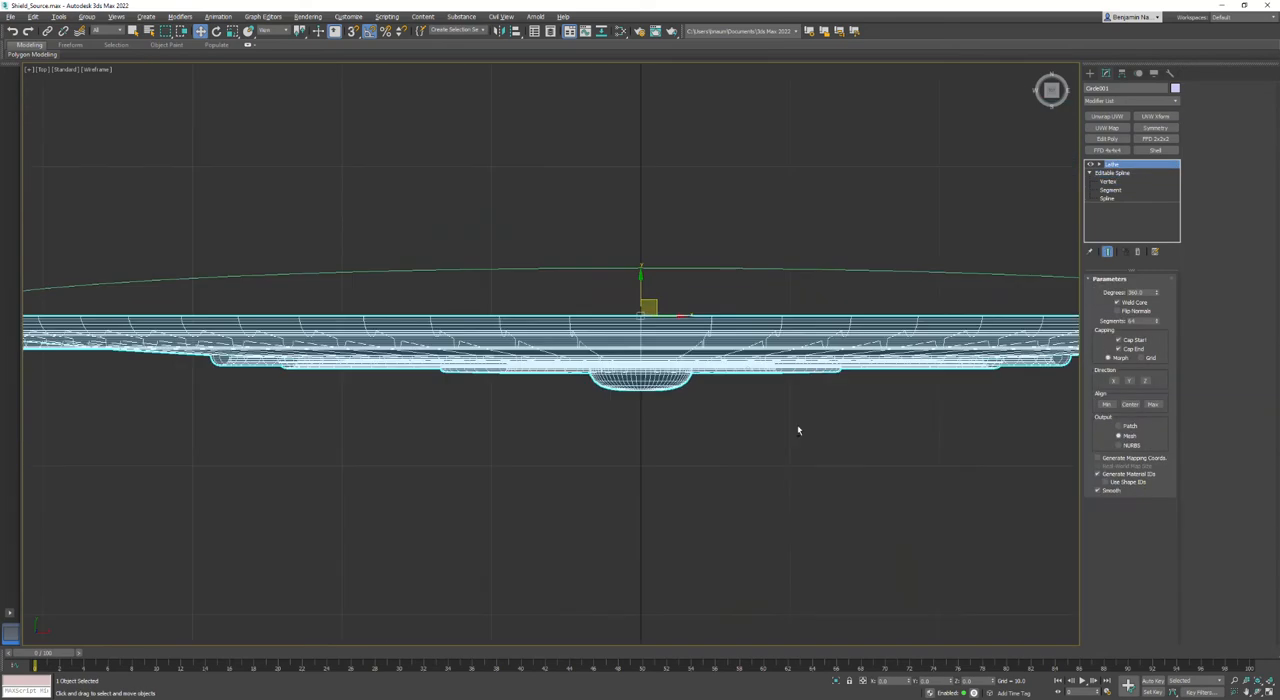
{"action": "key", "text": "alt+w"}
{"action": "middle_click_drag", "start_coordinate": [900, 547], "coordinate": [896, 530]}
{"action": "key", "text": "alt+w"}
{"action": "middle_click_drag", "start_coordinate": [520, 300], "coordinate": [640, 470]}
{"action": "scroll", "coordinate": [640, 450], "scroll_direction": "down", "scroll_amount": 4}
{"action": "key", "text": "alt+w"}
{"action": "scroll", "coordinate": [380, 295], "scroll_direction": "down", "scroll_amount": 5}
{"action": "scroll", "coordinate": [349, 246], "scroll_direction": "up", "scroll_amount": 3}
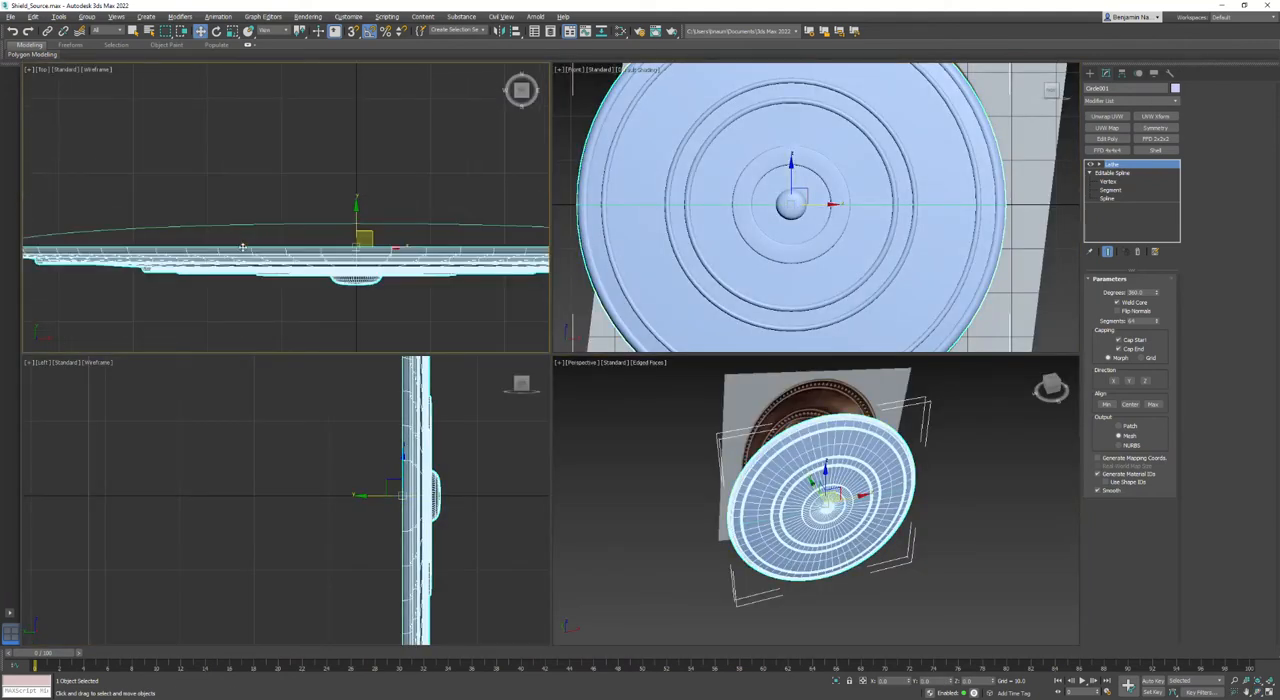
- Set the shield's visibility to 0.1 in its object properties so the reference image shows through it
{"action": "middle_click_drag", "start_coordinate": [822, 543], "coordinate": [802, 571]}
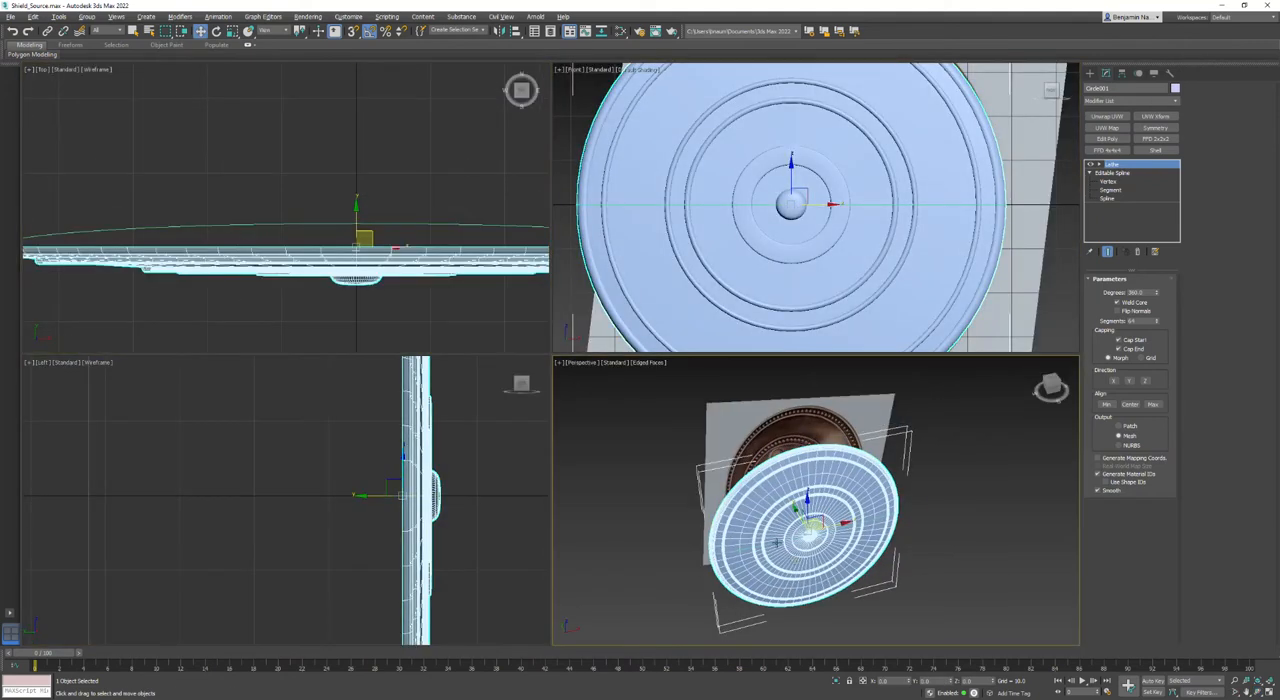
{"action": "key", "text": "alt+w"}
{"action": "middle_click_drag", "start_coordinate": [683, 511], "coordinate": [680, 273], "text": "alt"}
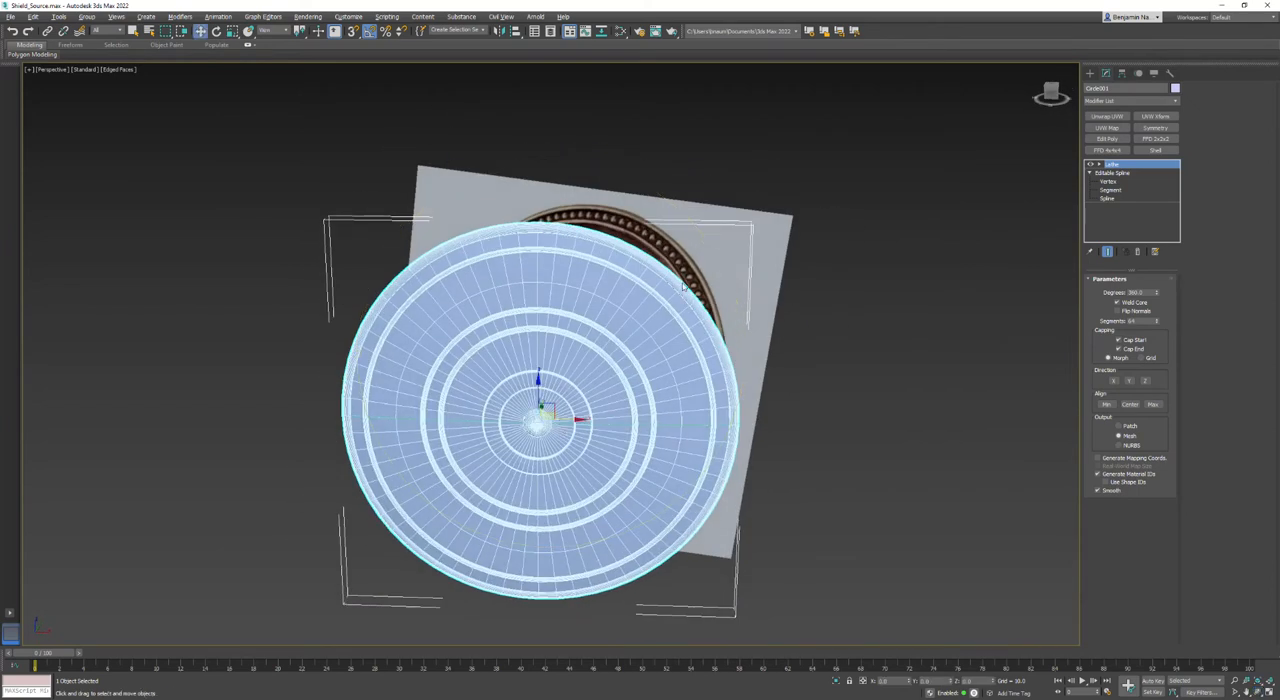
{"action": "key", "text": "alt+w"}
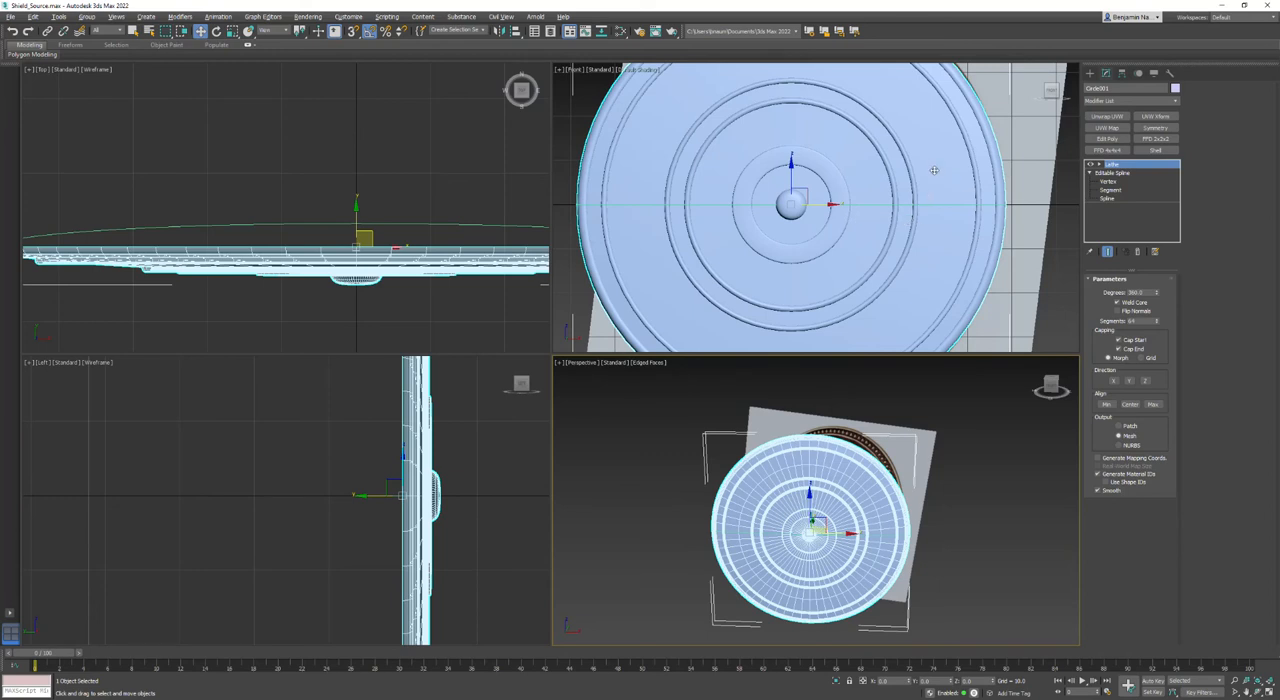
{"action": "scroll", "coordinate": [939, 171], "scroll_direction": "up", "scroll_amount": 5}
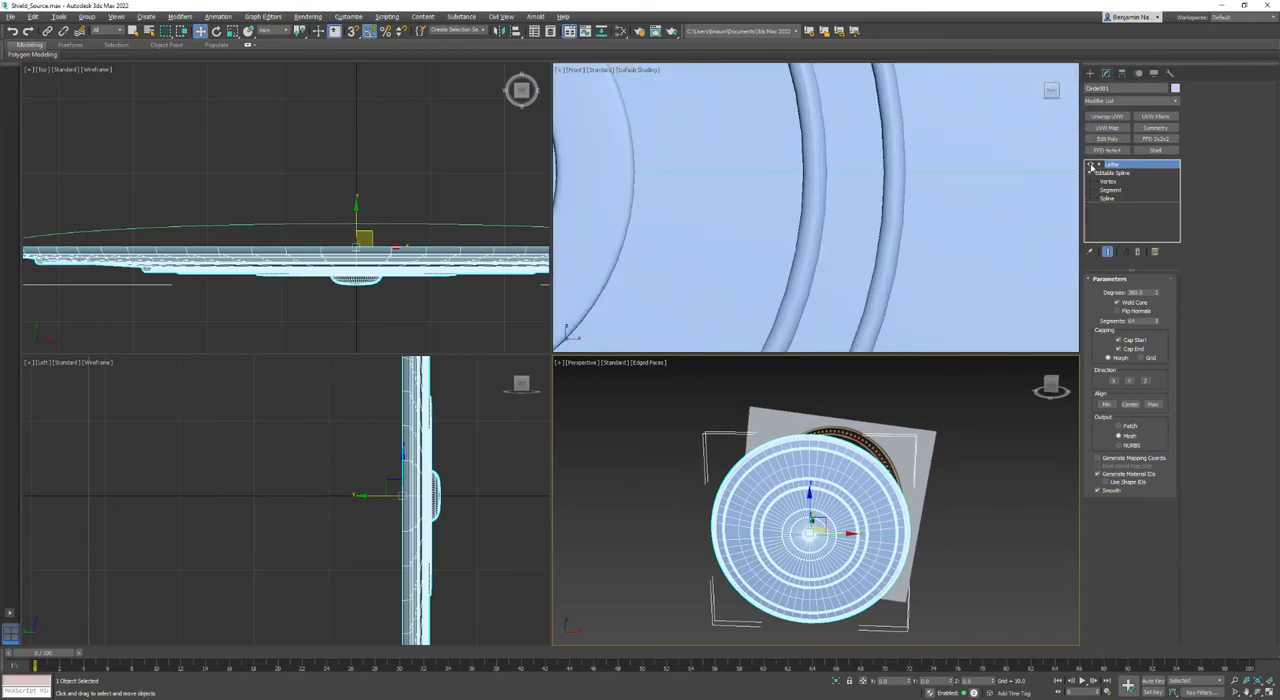
{"action": "left_click", "coordinate": [852, 183]}
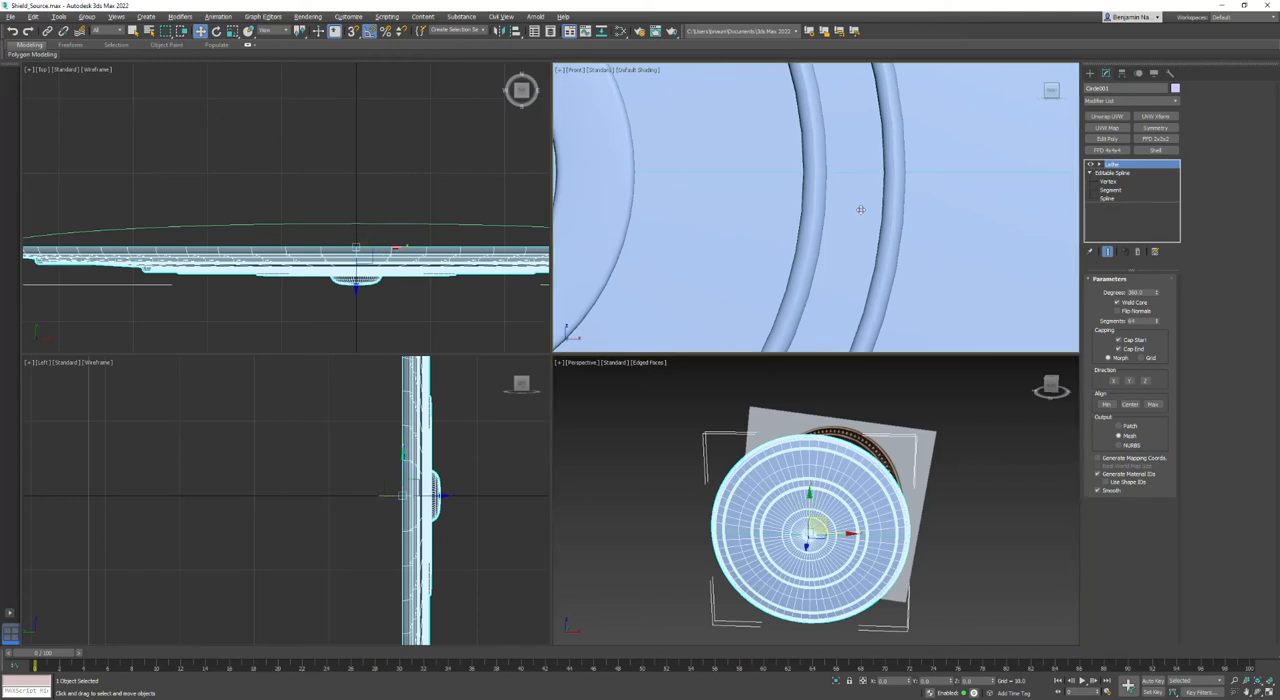
{"action": "right_click", "coordinate": [857, 206]}
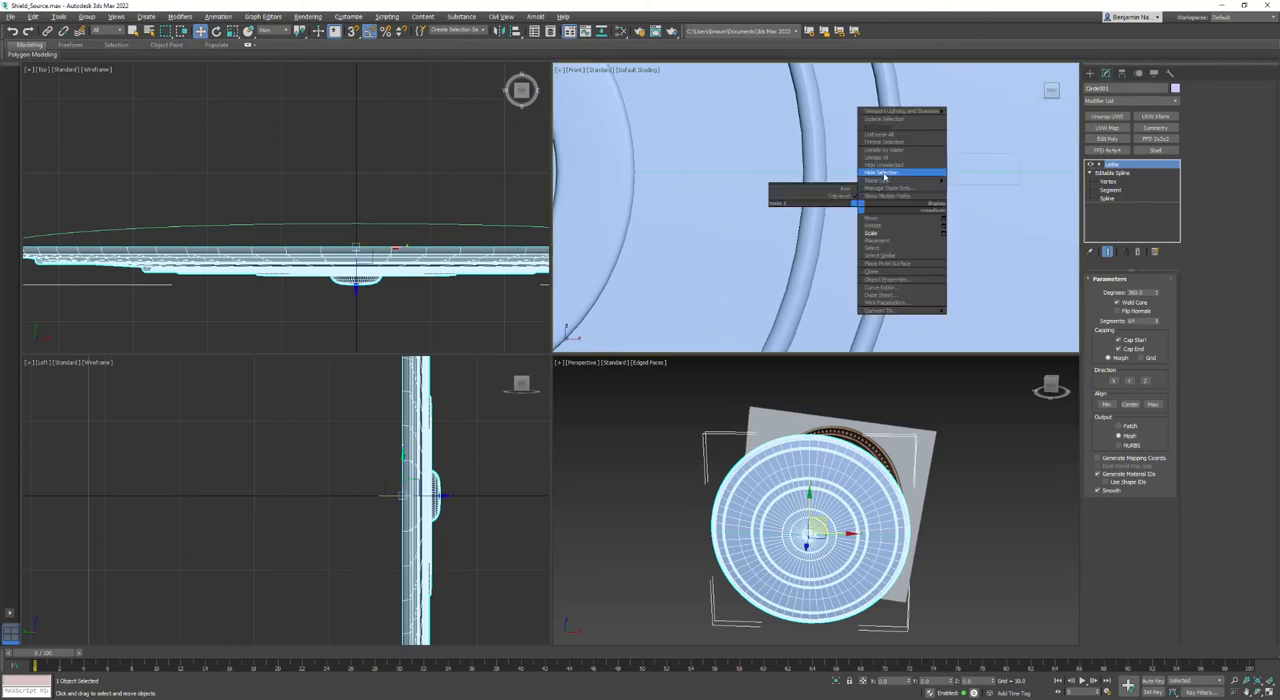
{"action": "left_click", "coordinate": [885, 280]}
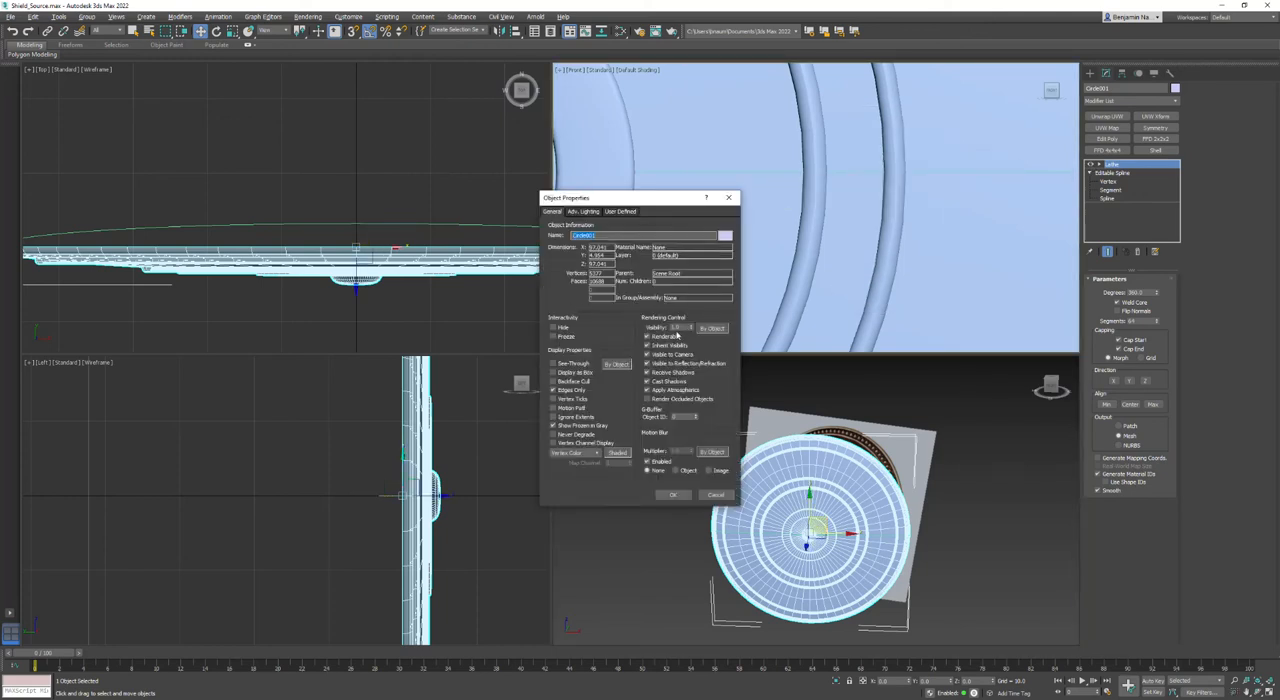
{"action": "key", "text": "Tab"}
{"action": "left_click", "coordinate": [675, 496]}
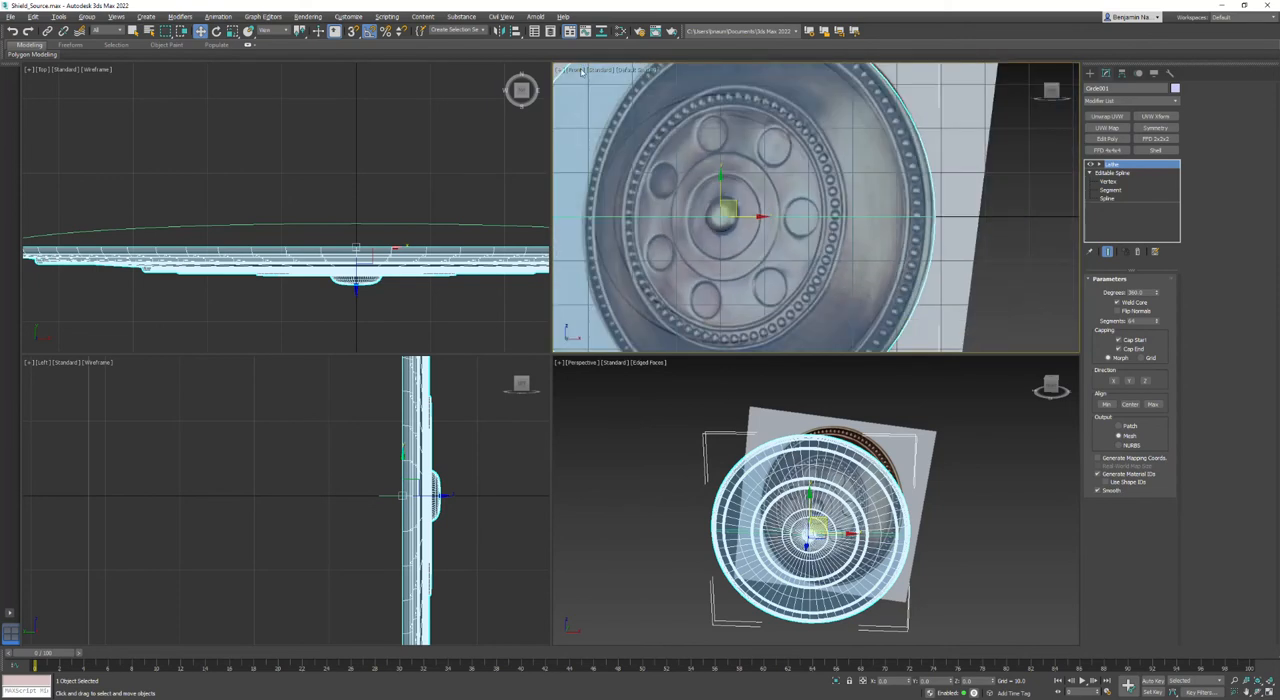
- Display edged faces in the Front view and freeze the shield
{"action": "left_click", "coordinate": [647, 70]}
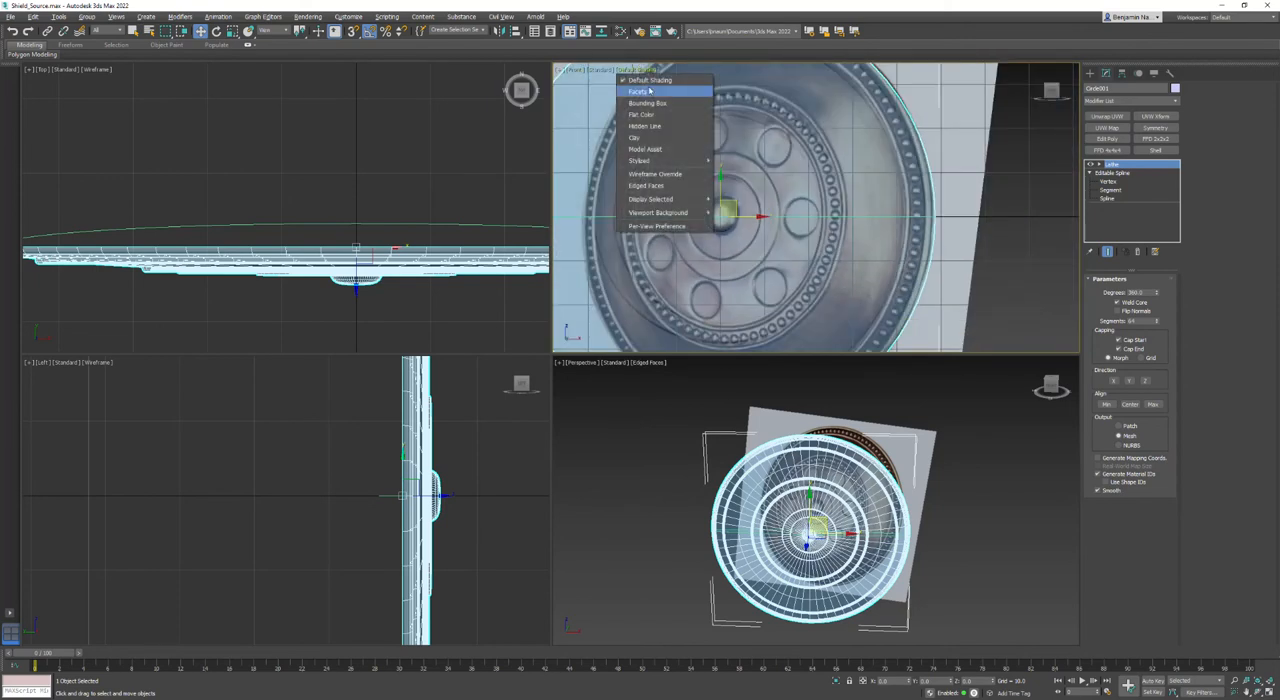
{"action": "left_click", "coordinate": [660, 186]}
{"action": "right_click", "coordinate": [842, 126]}
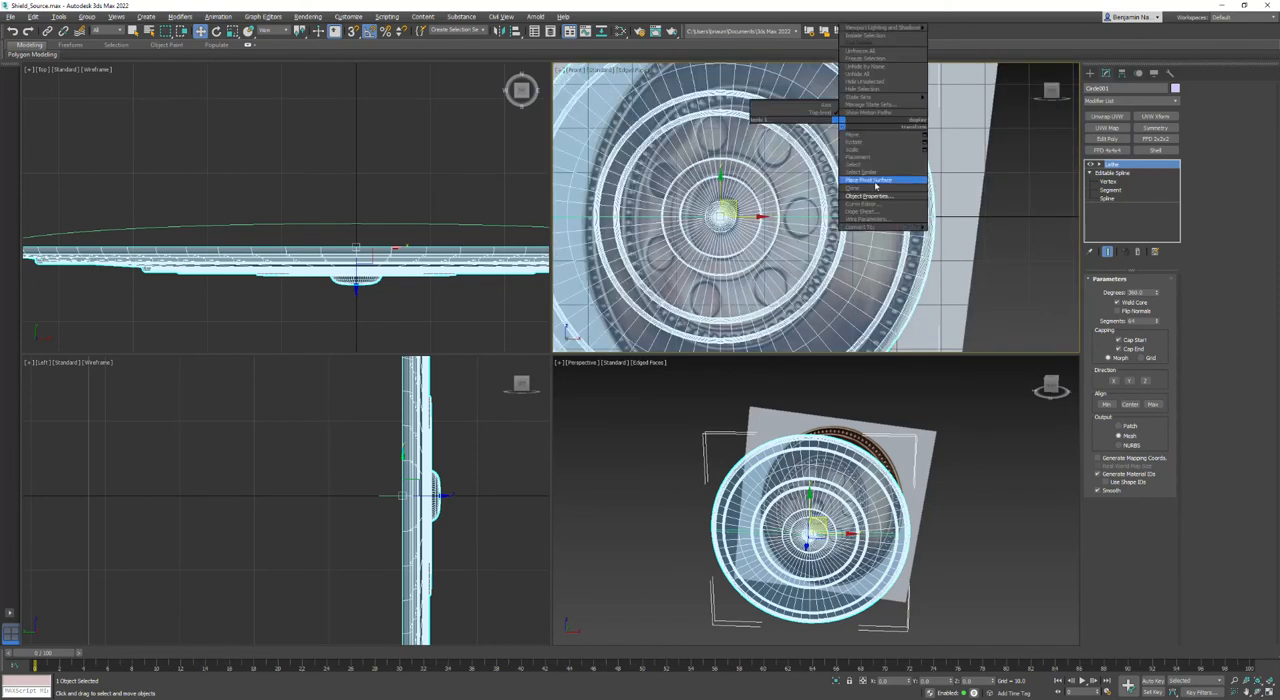
{"action": "left_click", "coordinate": [850, 60]}
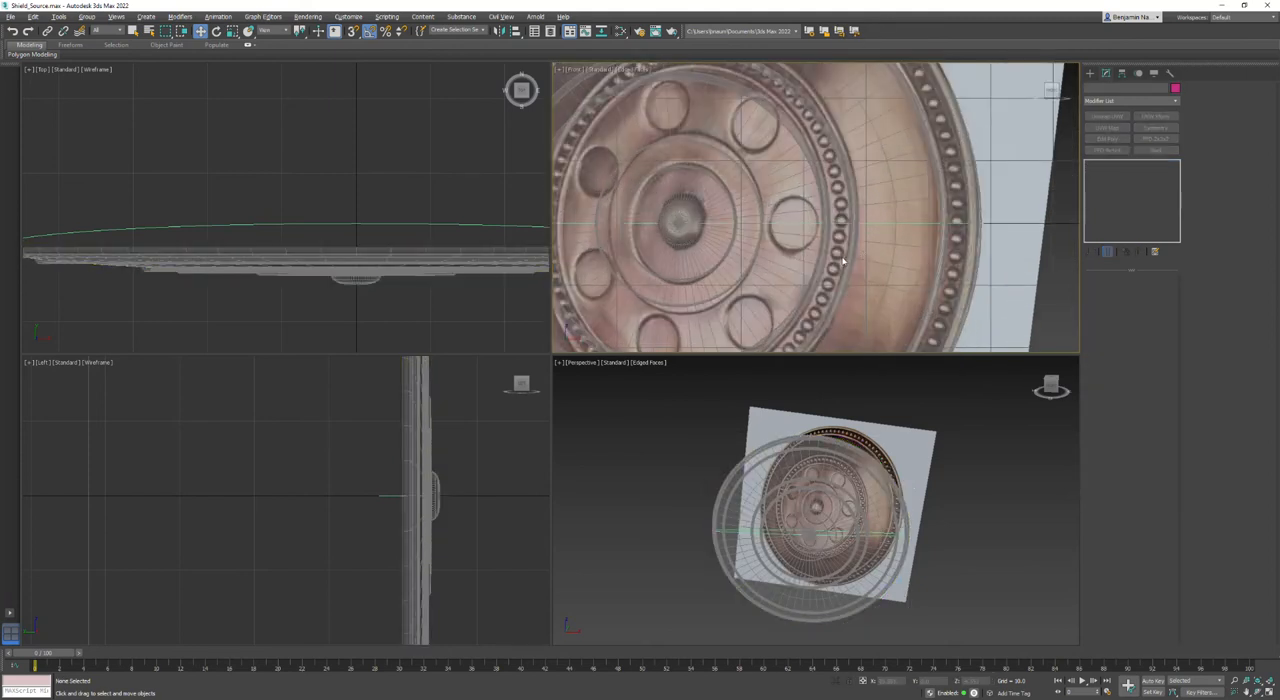
- Create a sphere in the Front view over the reference bead on the inner beaded ring's horizontal centre line
{"action": "scroll", "coordinate": [845, 262], "scroll_direction": "up", "scroll_amount": 5}
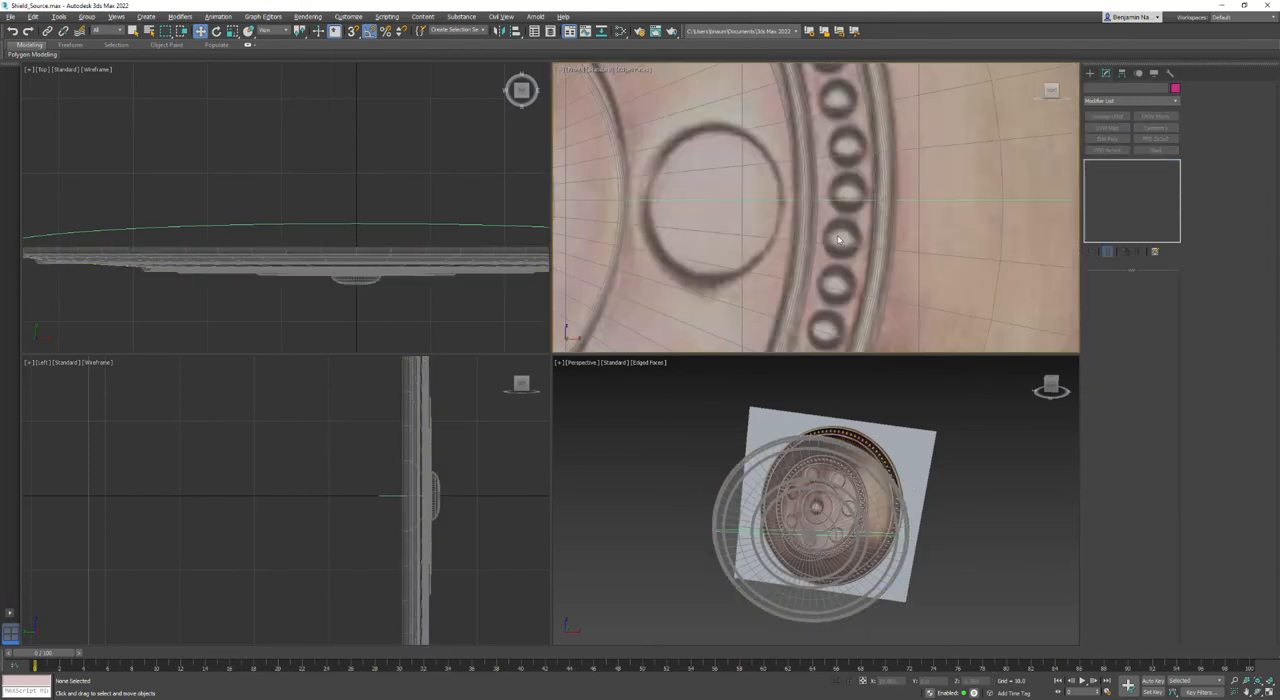
{"action": "left_click", "coordinate": [1089, 73]}
{"action": "left_click", "coordinate": [1090, 89]}
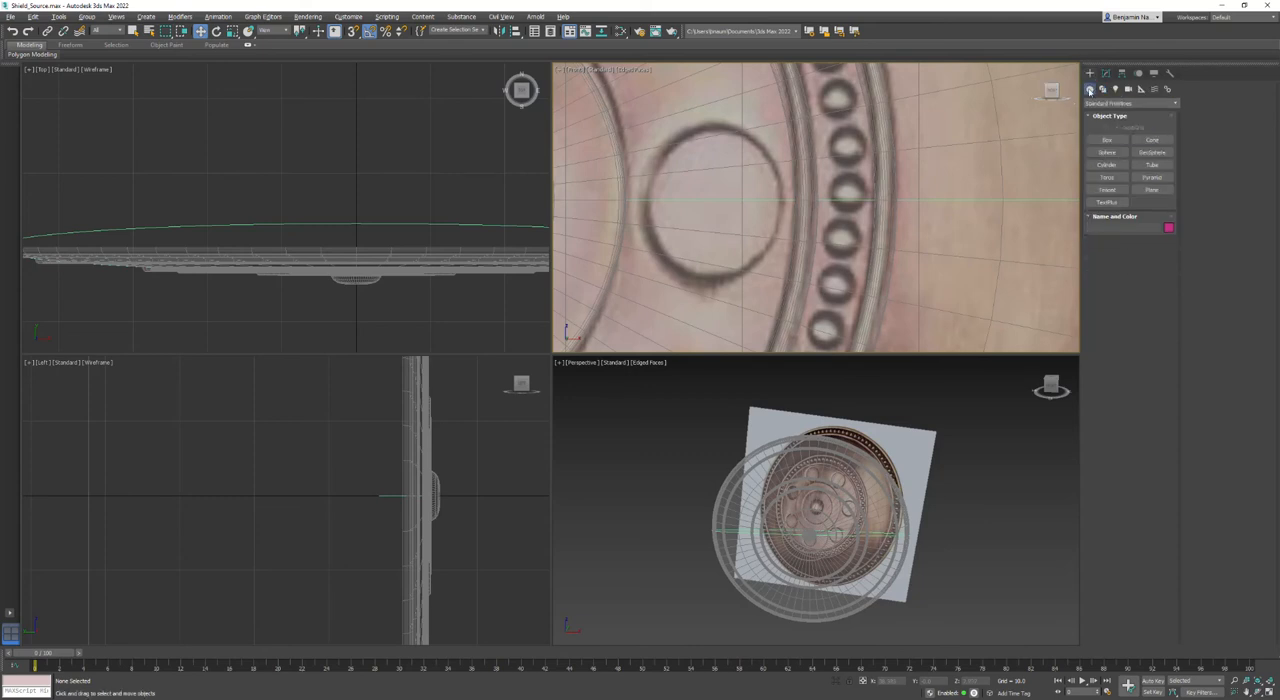
{"action": "left_click", "coordinate": [1107, 152]}
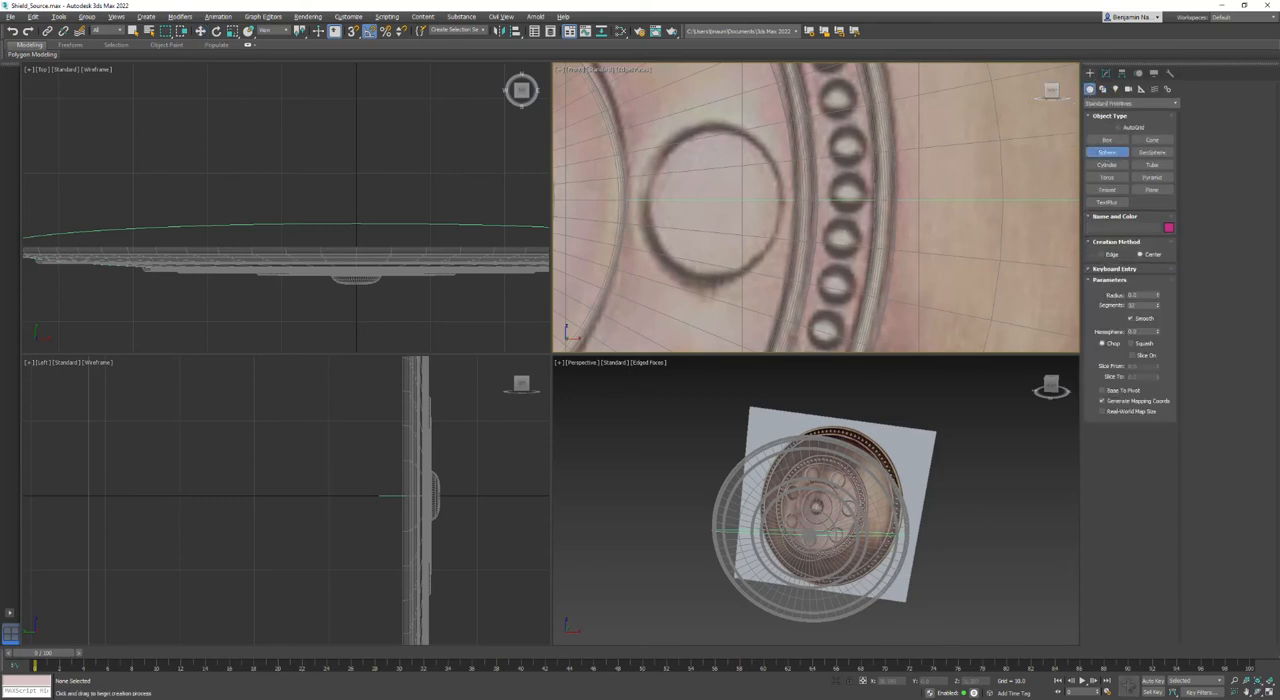
{"action": "left_click_drag", "start_coordinate": [843, 200], "coordinate": [843, 222]}
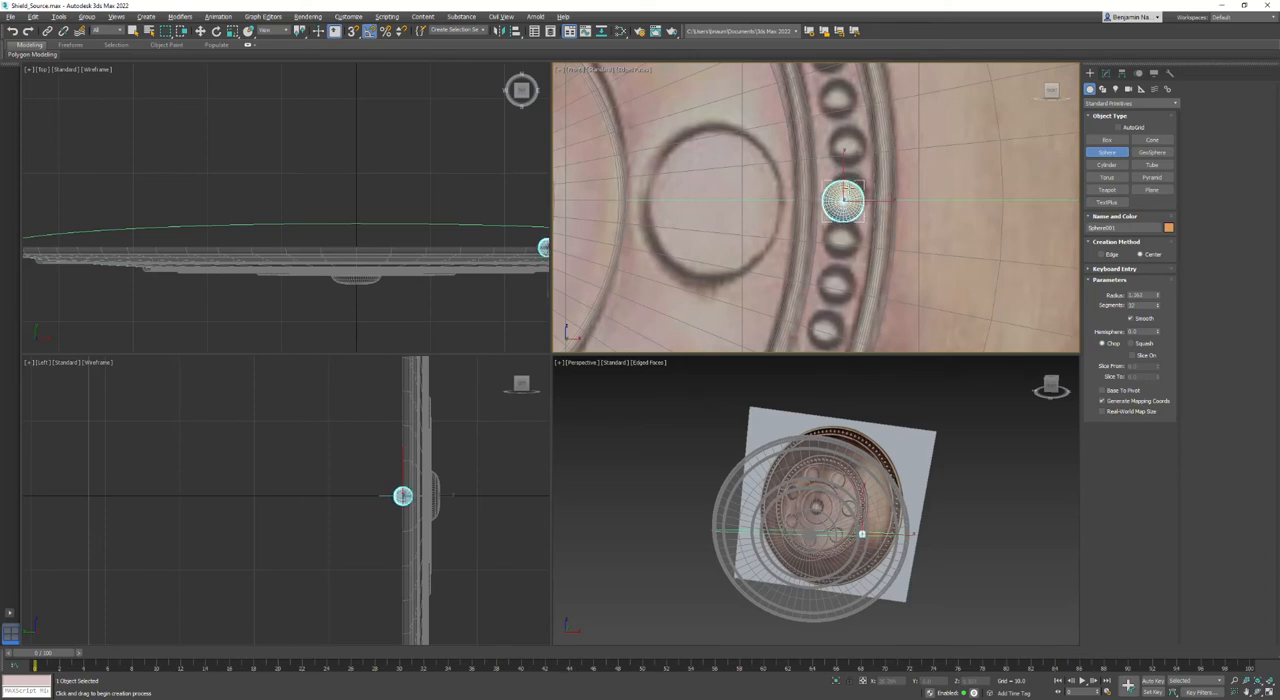
- Move the sphere in depth in the Top view to seat it on the shield's front surface
{"action": "middle_click_drag", "start_coordinate": [503, 258], "coordinate": [405, 227]}
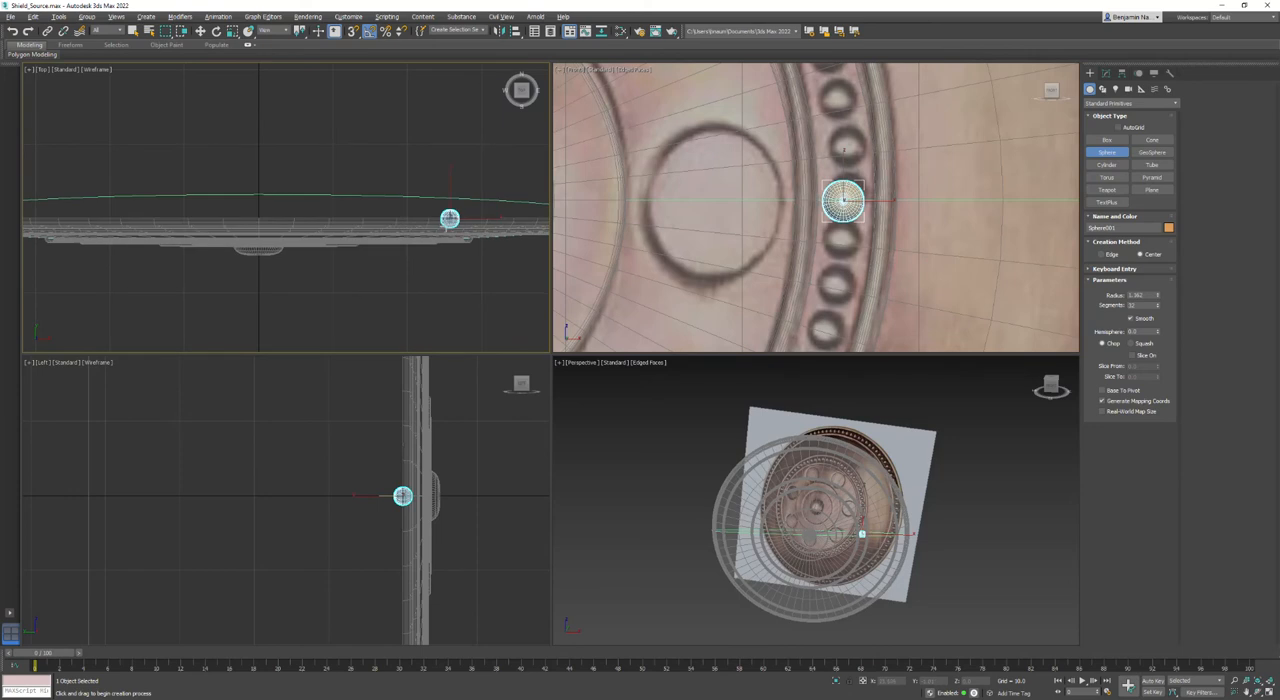
{"action": "key", "text": "w"}
{"action": "middle_click_drag", "start_coordinate": [714, 391], "coordinate": [772, 522], "text": "alt"}
{"action": "scroll", "coordinate": [446, 230], "scroll_direction": "up", "scroll_amount": 5}
{"action": "left_click_drag", "start_coordinate": [453, 175], "coordinate": [450, 232]}
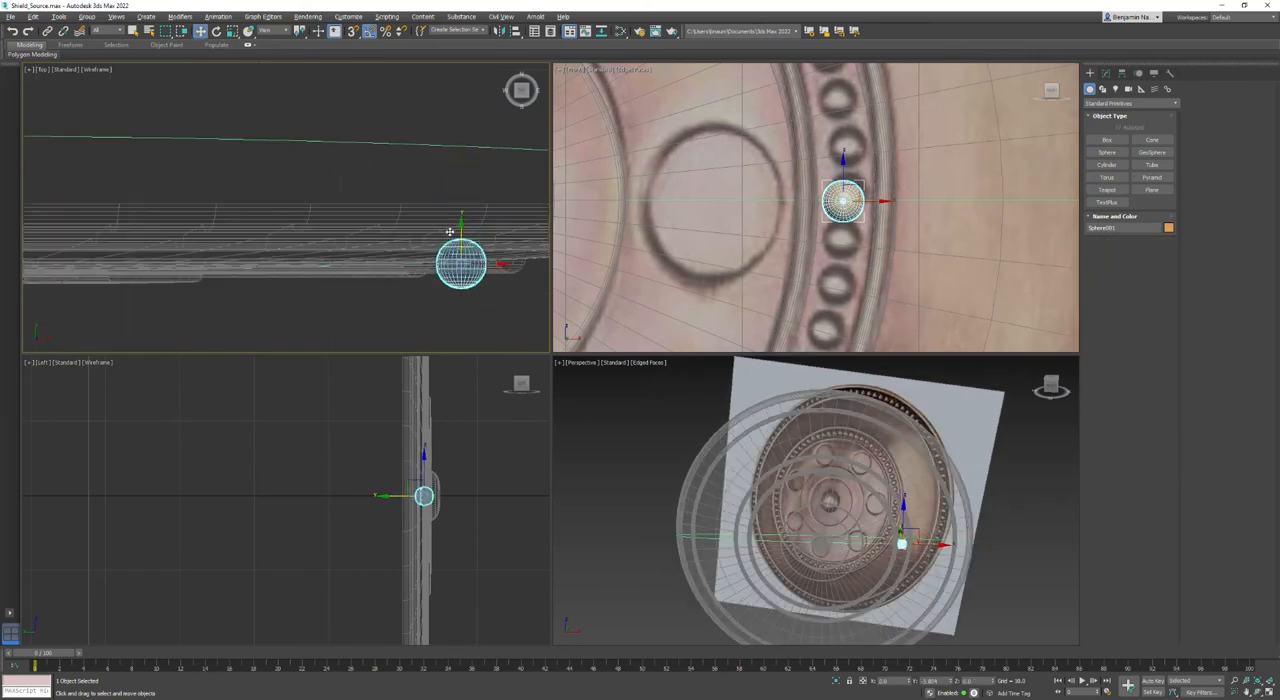
{"action": "middle_click_drag", "start_coordinate": [838, 196], "coordinate": [812, 226]}
{"action": "right_click", "coordinate": [807, 219]}
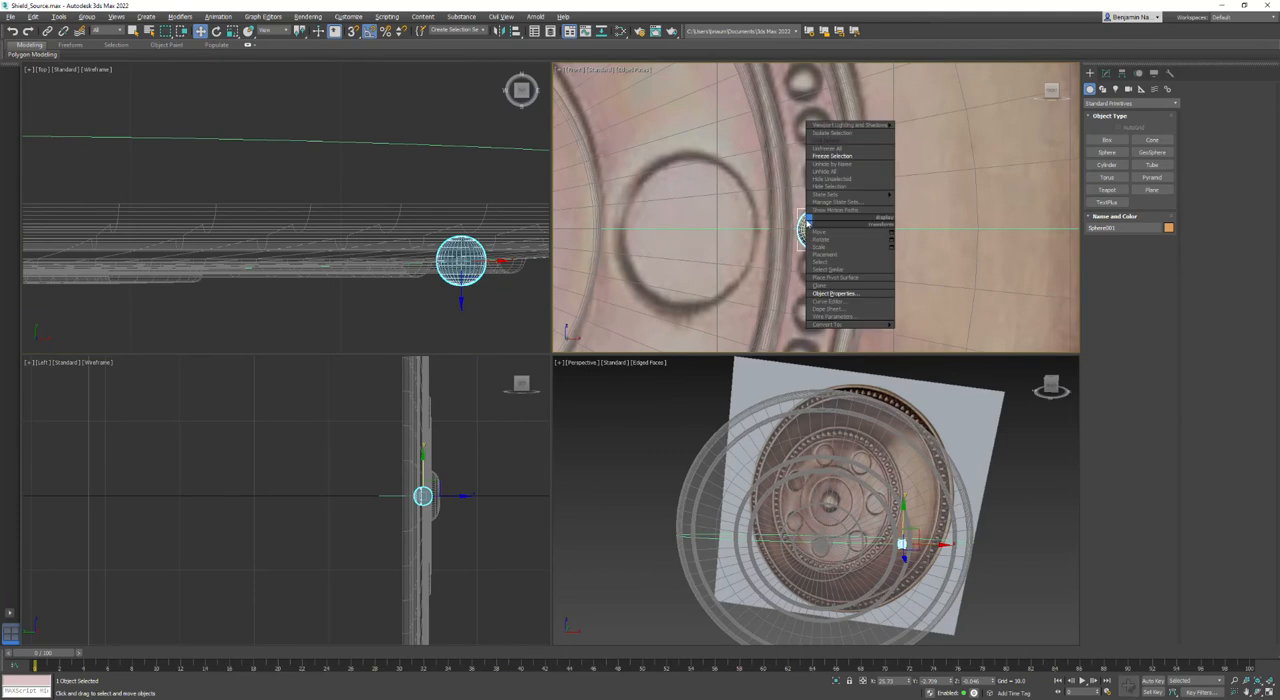
{"action": "left_click", "coordinate": [854, 470]}
{"action": "middle_click_drag", "start_coordinate": [895, 546], "coordinate": [854, 480]}
{"action": "scroll", "coordinate": [854, 480], "scroll_direction": "up", "scroll_amount": 5}
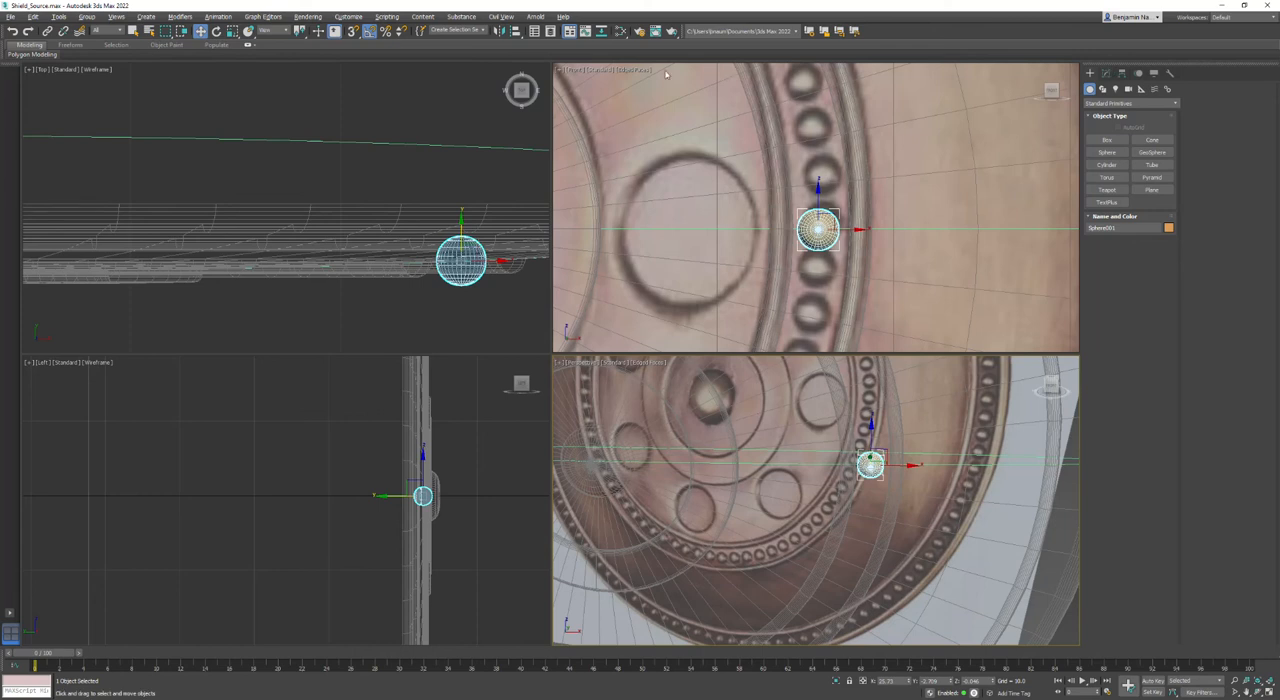
- Unfreeze the shield and restore its full visibility in the object properties
{"action": "right_click", "coordinate": [485, 197]}
{"action": "right_click", "coordinate": [482, 191]}
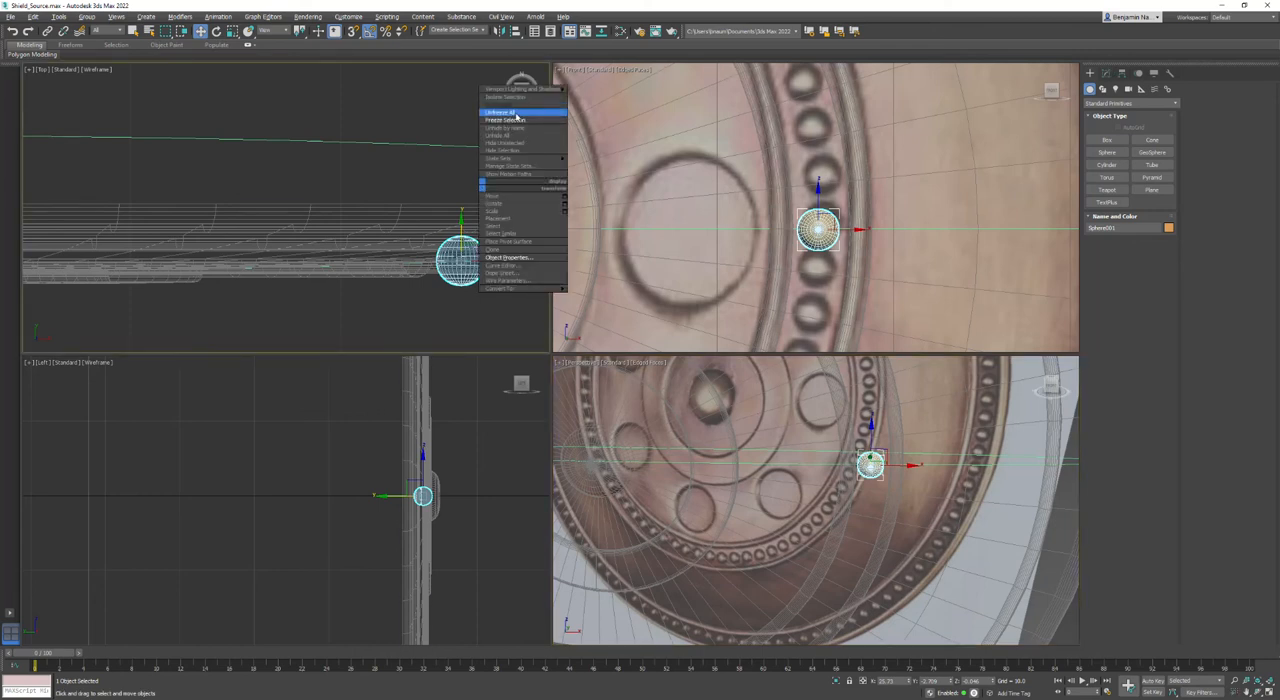
{"action": "left_click", "coordinate": [515, 115]}
{"action": "left_click", "coordinate": [488, 214]}
{"action": "right_click", "coordinate": [488, 214]}
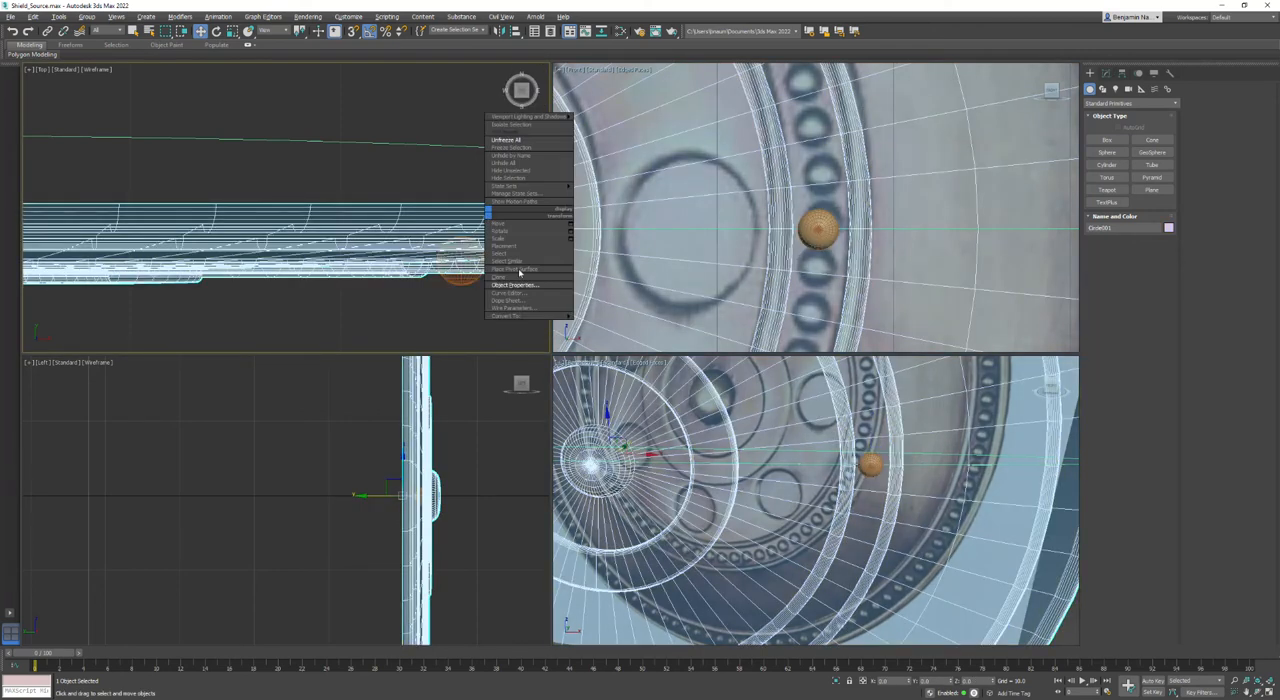
{"action": "left_click", "coordinate": [515, 285]}
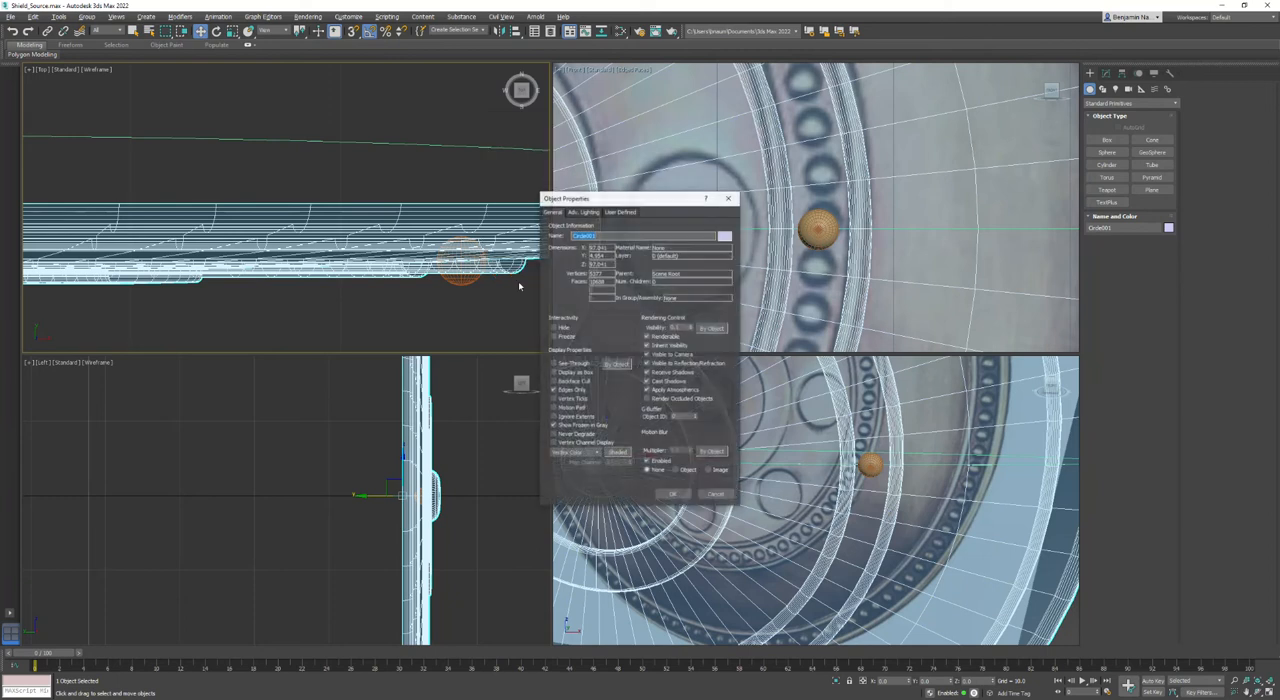
{"action": "left_click_drag", "start_coordinate": [683, 327], "coordinate": [585, 330]}
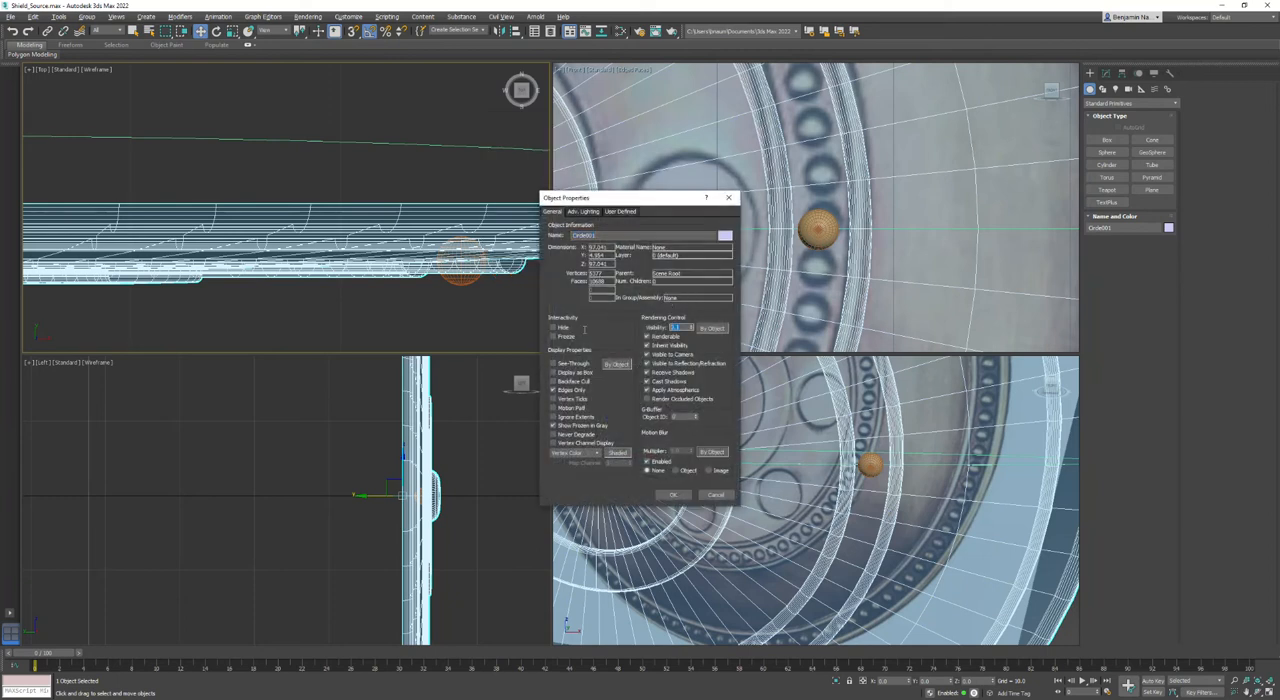
{"action": "left_click", "coordinate": [672, 494]}
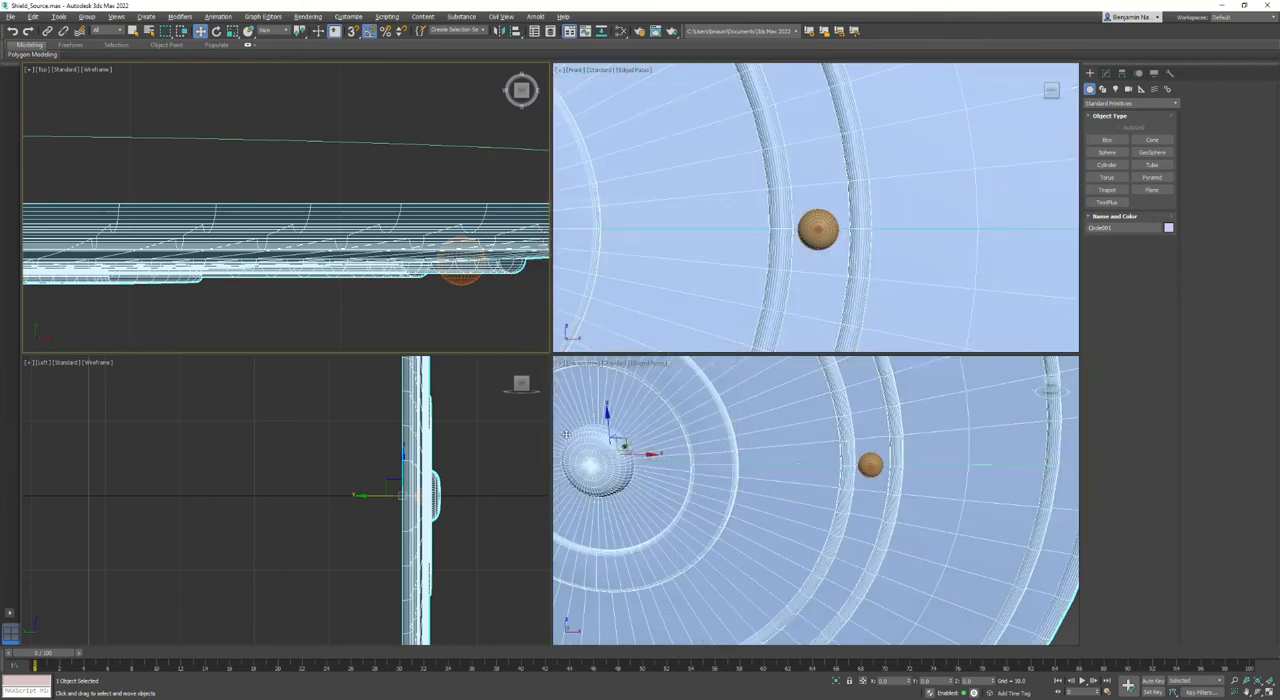
- Rotate the sphere slightly to align it with the slope of the shield's surface between the two raised rings
{"action": "left_click", "coordinate": [421, 250]}
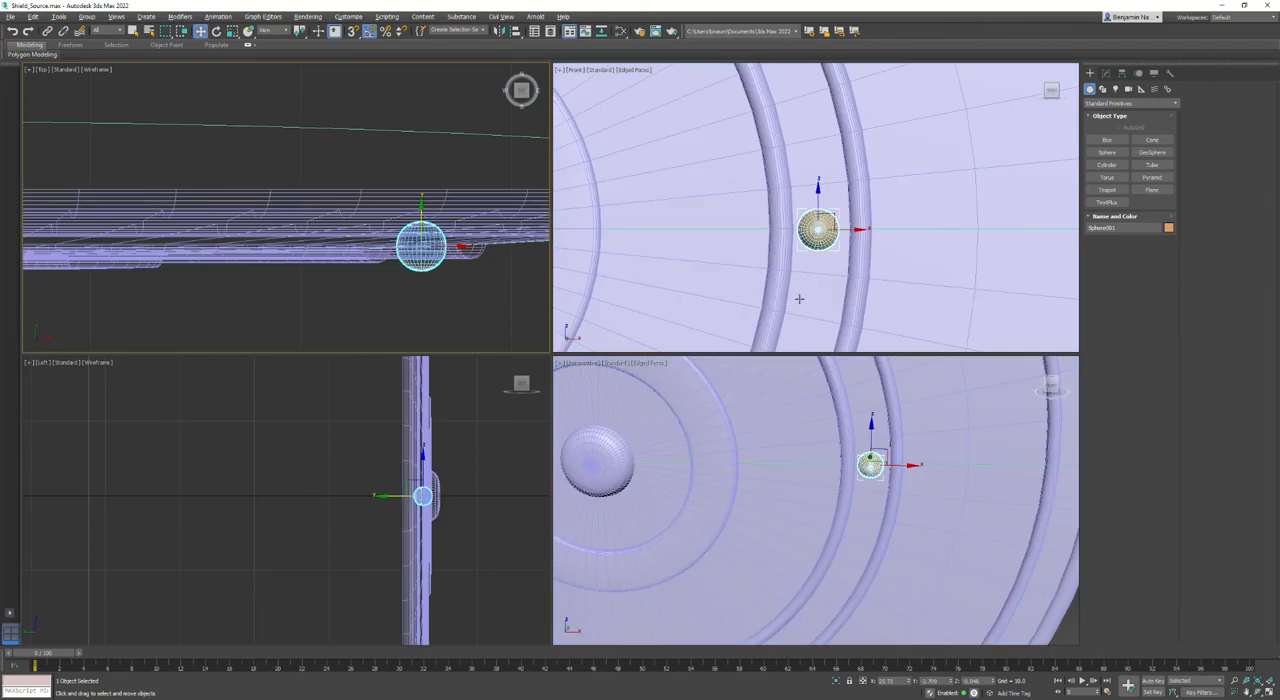
{"action": "middle_click_drag", "start_coordinate": [862, 465], "coordinate": [815, 475]}
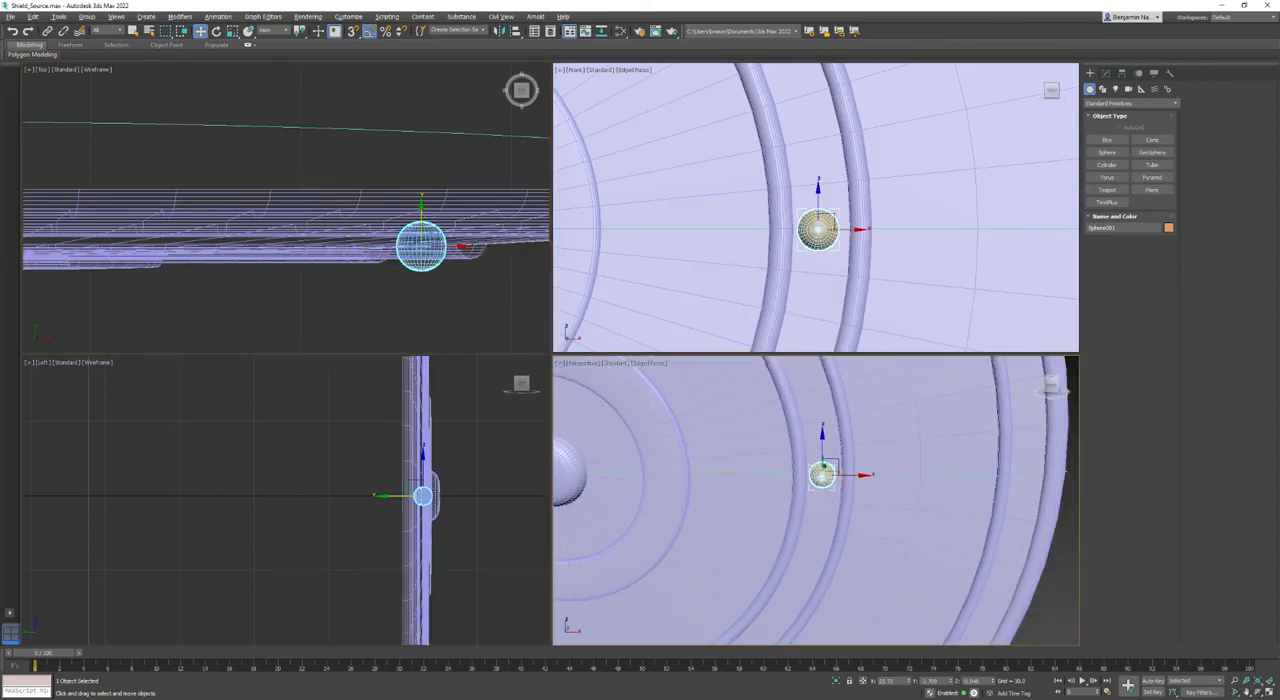
{"action": "left_click", "coordinate": [1258, 693]}
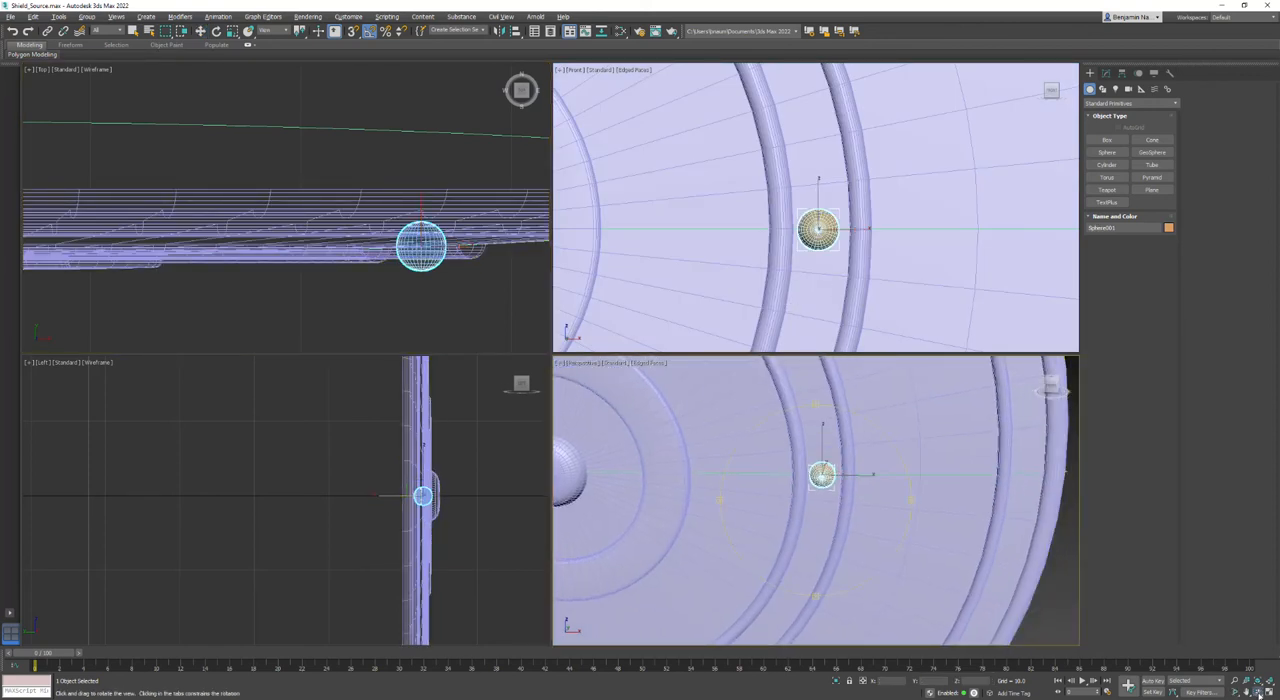
{"action": "left_click_drag", "start_coordinate": [872, 476], "coordinate": [808, 548]}
{"action": "key", "text": "w"}
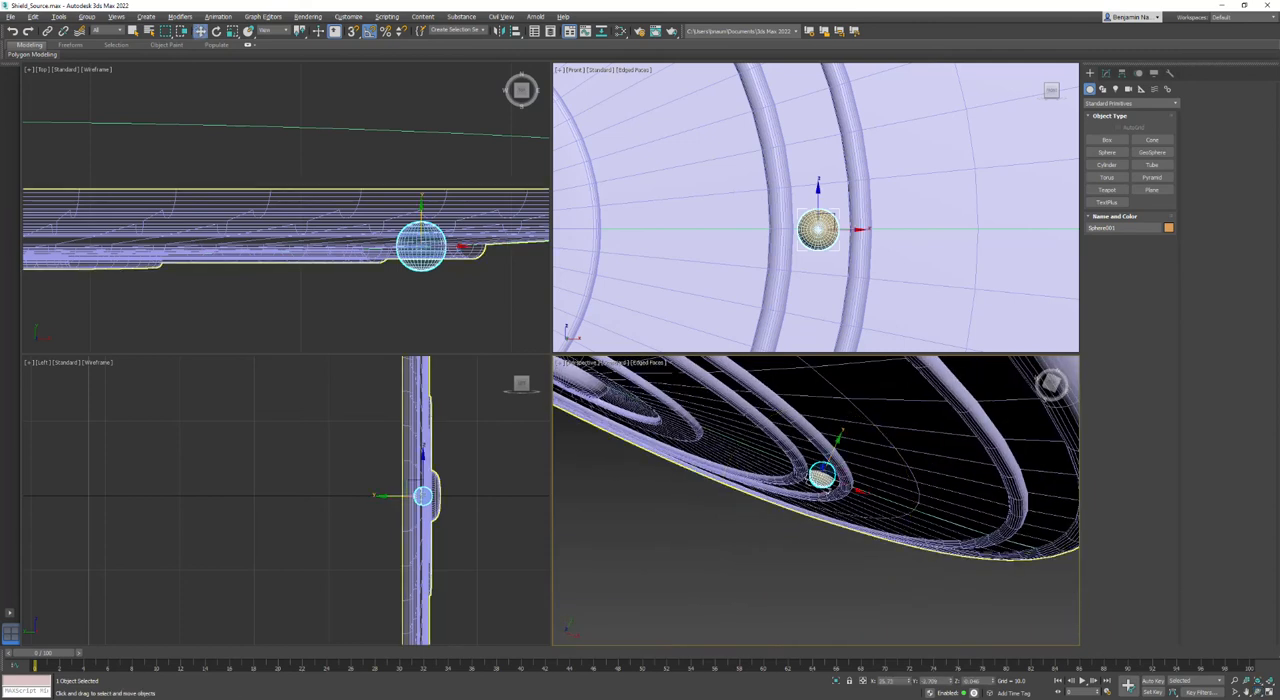
{"action": "scroll", "coordinate": [805, 474], "scroll_direction": "up", "scroll_amount": 8}
{"action": "left_click_drag", "start_coordinate": [901, 462], "coordinate": [900, 463]}
{"action": "key", "text": "e"}
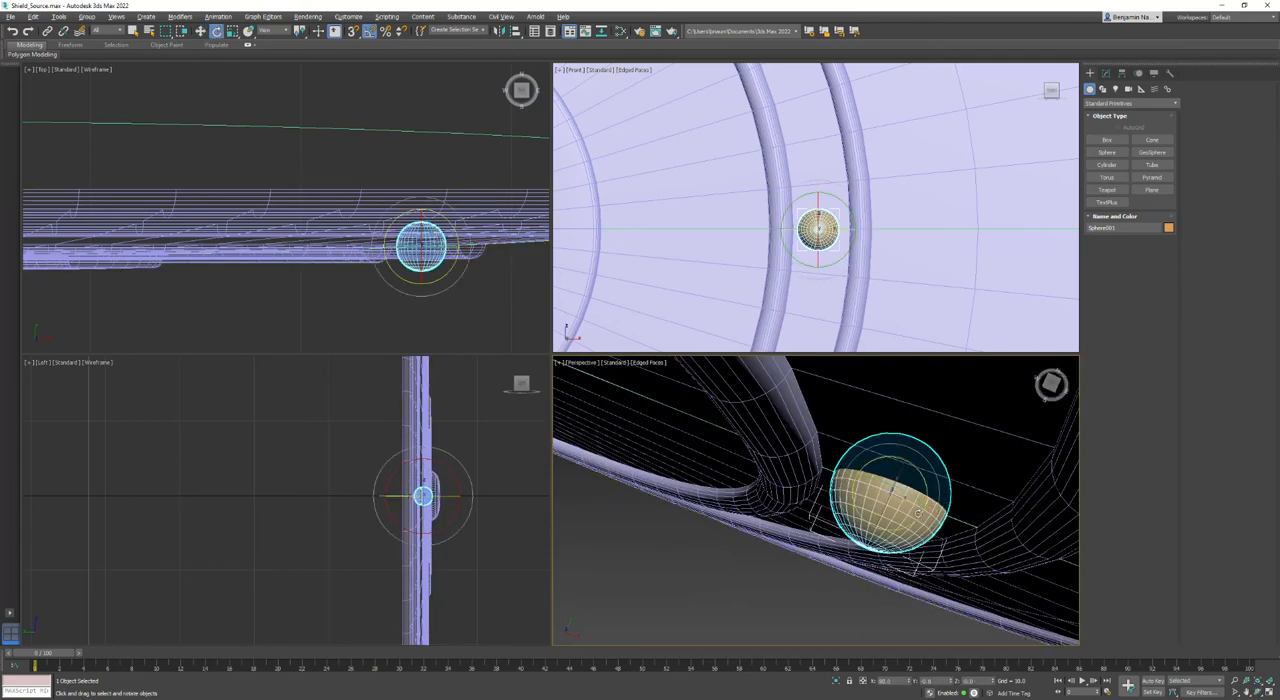
{"action": "left_click_drag", "start_coordinate": [914, 519], "coordinate": [913, 524]}
{"action": "scroll", "coordinate": [913, 524], "scroll_direction": "down", "scroll_amount": 6}
{"action": "middle_click_drag", "start_coordinate": [913, 524], "coordinate": [899, 437], "text": "alt"}
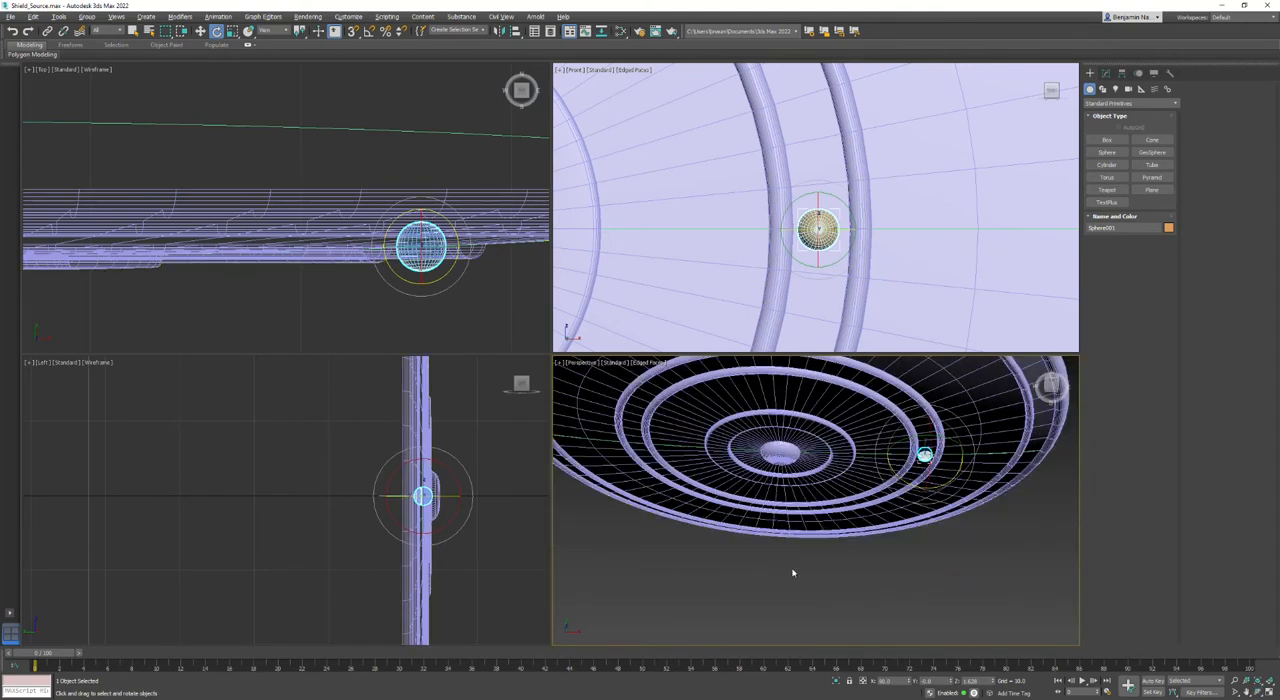
- Hide the shield to expose the reference image behind the sphere
{"action": "middle_click_drag", "start_coordinate": [820, 452], "coordinate": [816, 496]}
{"action": "scroll", "coordinate": [850, 210], "scroll_direction": "down", "scroll_amount": 5}
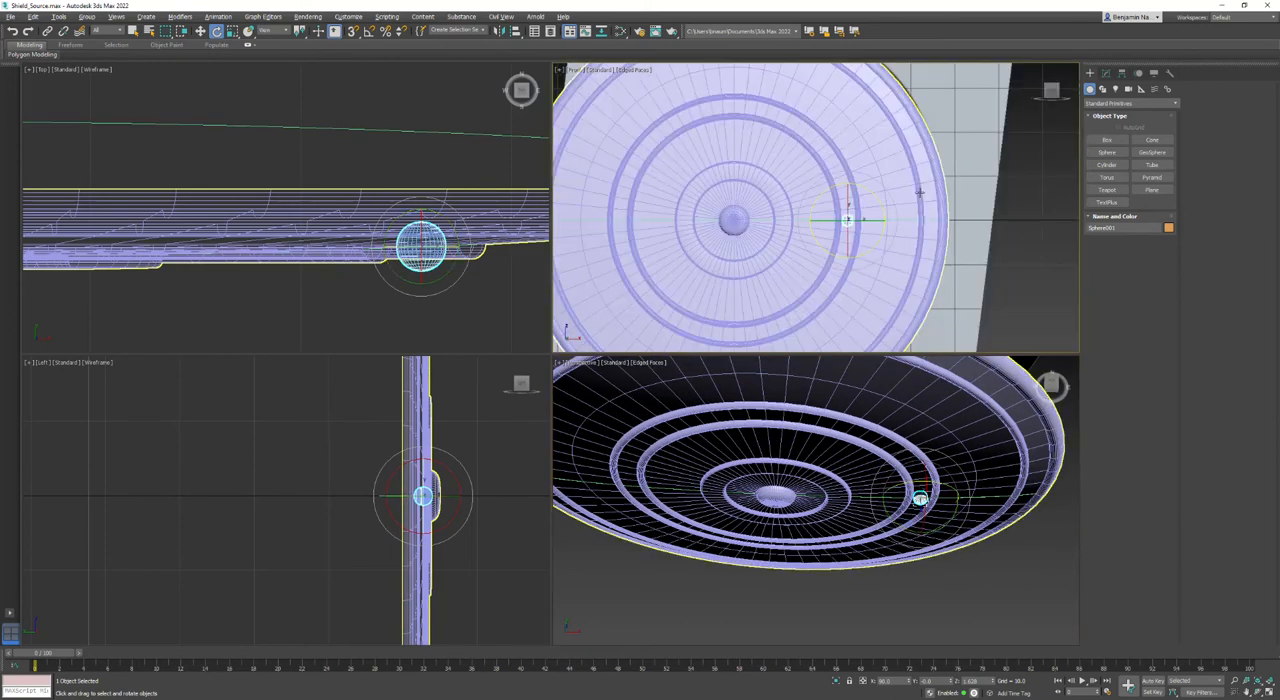
{"action": "left_click", "coordinate": [920, 190]}
{"action": "right_click", "coordinate": [920, 190]}
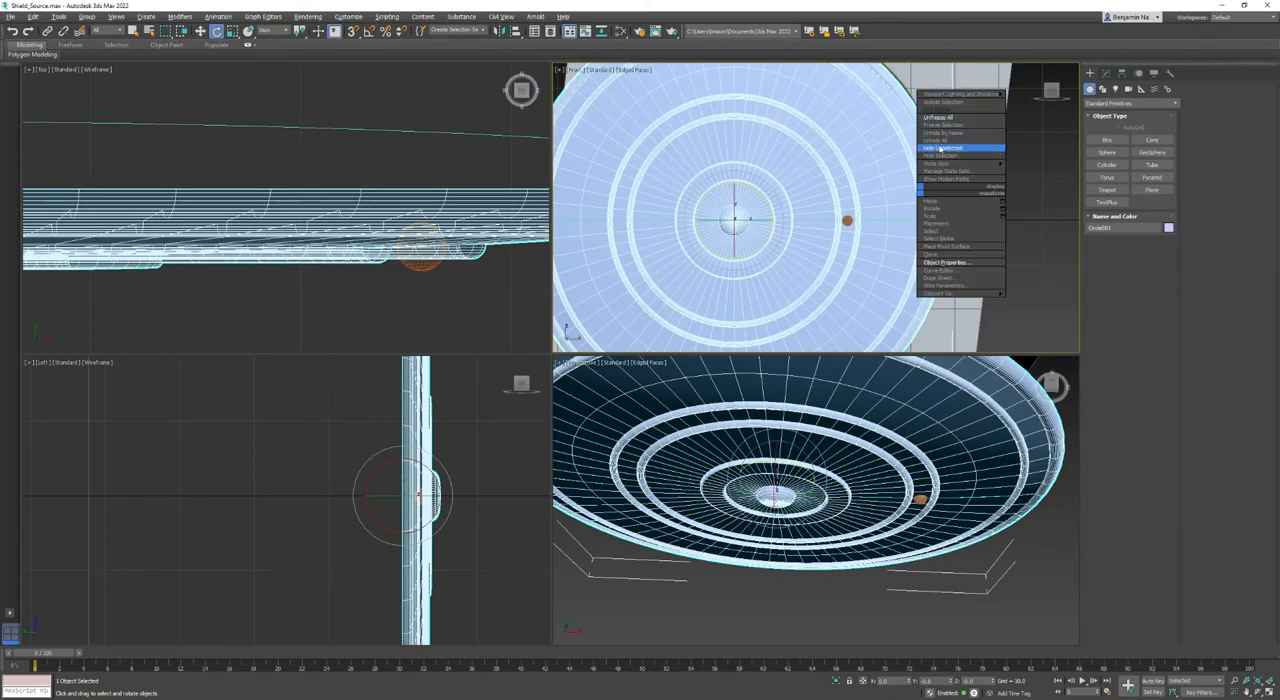
{"action": "left_click", "coordinate": [938, 155]}
- Clone the sphere as an instance and move the copy onto the outer ring of beads in the reference image
{"action": "left_click", "coordinate": [847, 222]}
{"action": "right_click", "coordinate": [846, 220]}
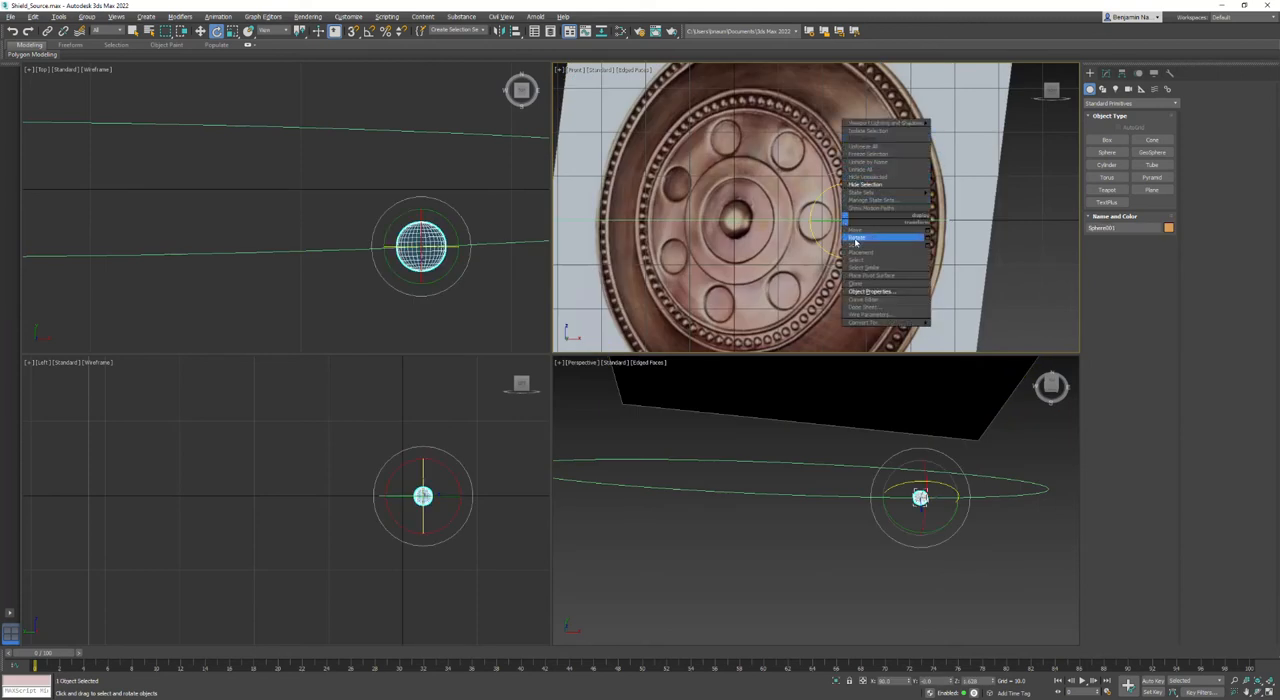
{"action": "left_click", "coordinate": [855, 283]}
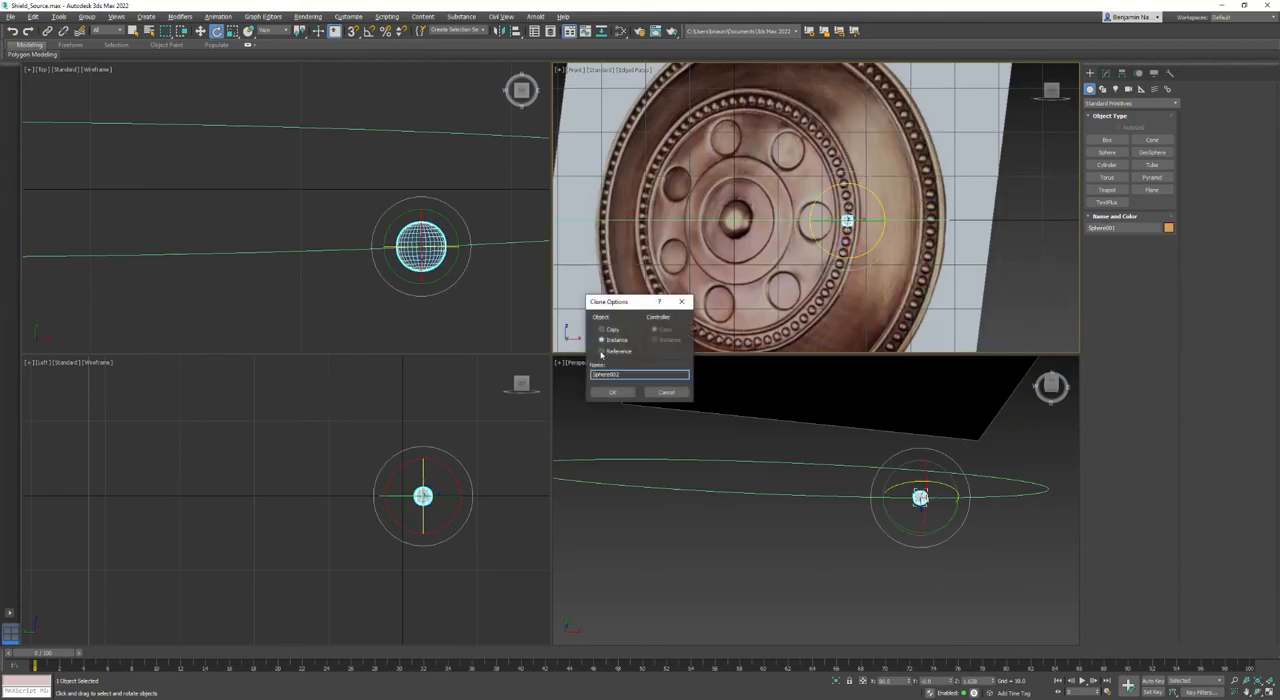
{"action": "left_click", "coordinate": [612, 392]}
{"action": "key", "text": "w"}
{"action": "mouse_move", "coordinate": [875, 221]}
{"action": "left_mouse_down"}
{"action": "mouse_move", "coordinate": [968, 221]}
{"action": "mouse_move", "coordinate": [952, 221]}
{"action": "left_mouse_up"}
{"action": "key", "text": "z"}
{"action": "left_click_drag", "start_coordinate": [870, 225], "coordinate": [871, 225]}
- Unhide the shield and move the outer sphere in depth to seat it on the surface between the rim rings
{"action": "right_click", "coordinate": [971, 505]}
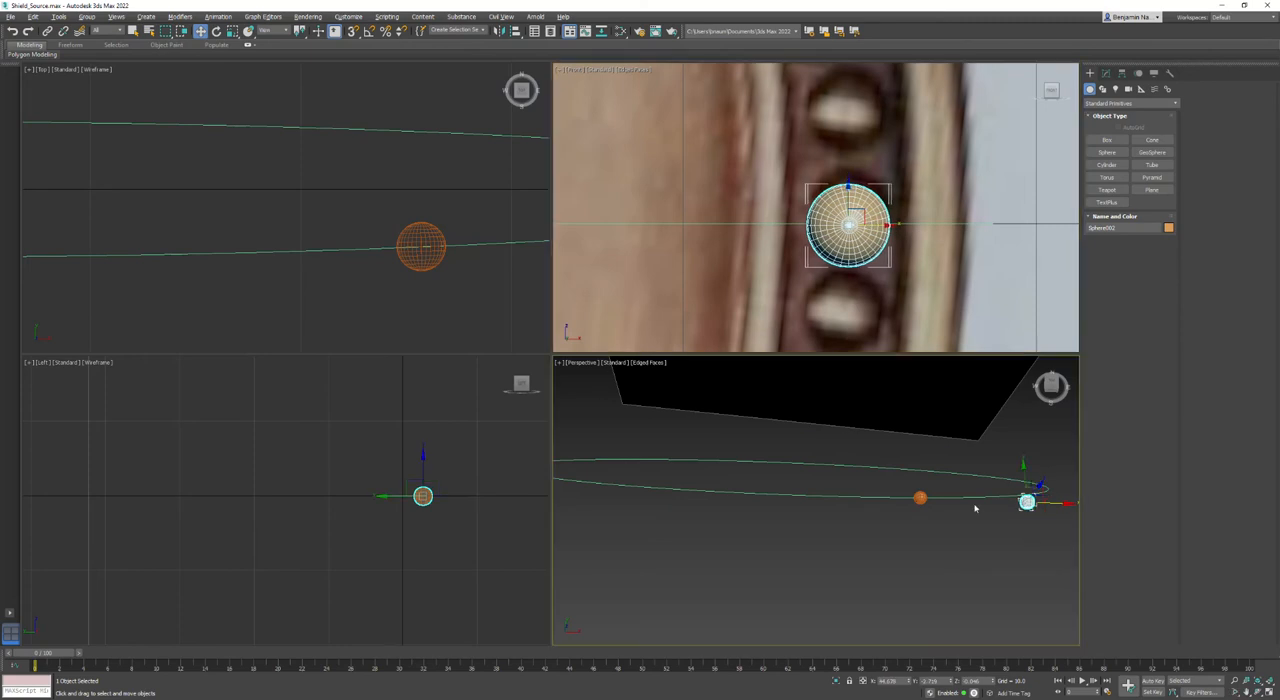
{"action": "right_click", "coordinate": [958, 504]}
{"action": "left_click", "coordinate": [990, 456]}
{"action": "middle_click_drag", "start_coordinate": [1026, 543], "coordinate": [877, 526]}
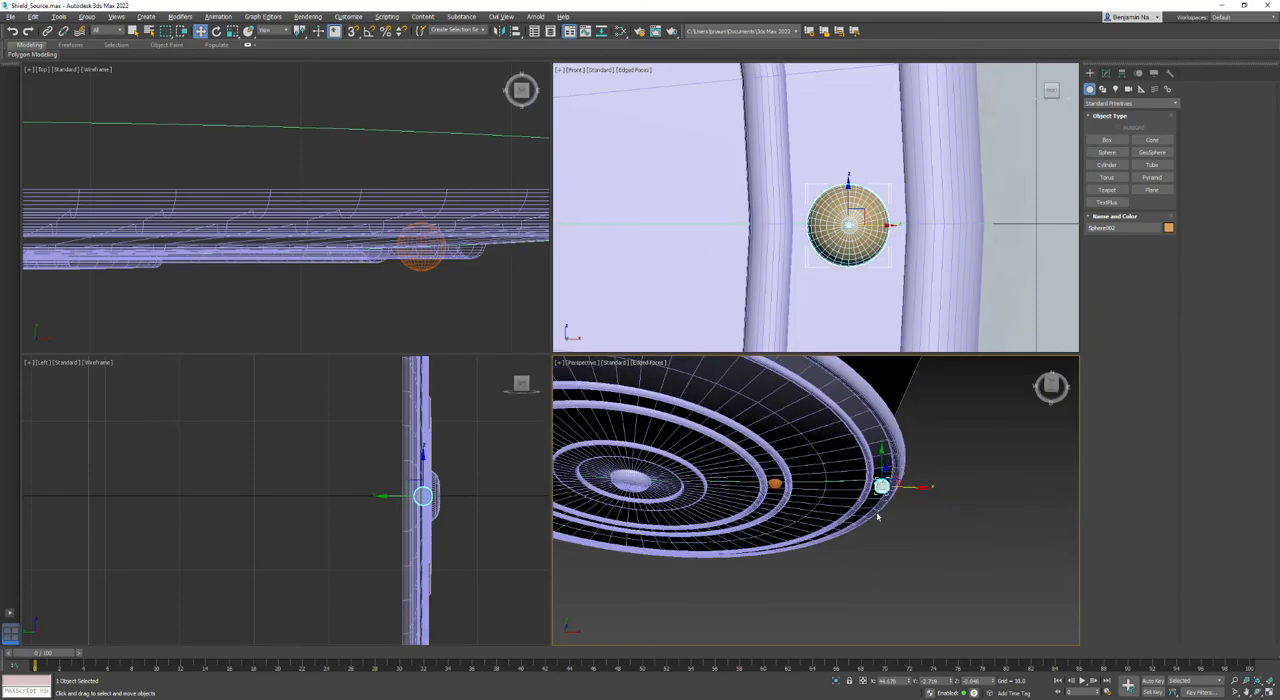
{"action": "scroll", "coordinate": [881, 482], "scroll_direction": "up", "scroll_amount": 7}
{"action": "left_click_drag", "start_coordinate": [882, 479], "coordinate": [873, 436]}
- Rotate the outer sphere slightly to align it with the slope of the shield's surface near the rim, and deselect it
{"action": "key", "text": "e"}
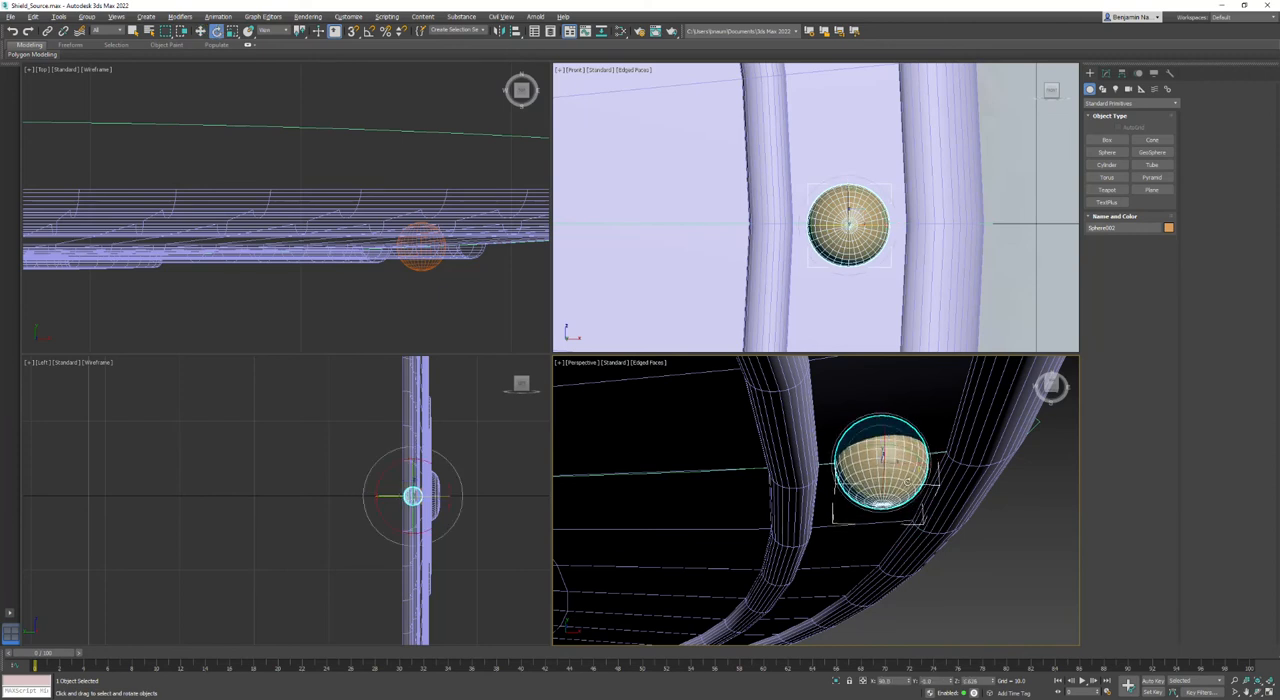
{"action": "left_click_drag", "start_coordinate": [913, 481], "coordinate": [905, 468]}
{"action": "key", "text": "w"}
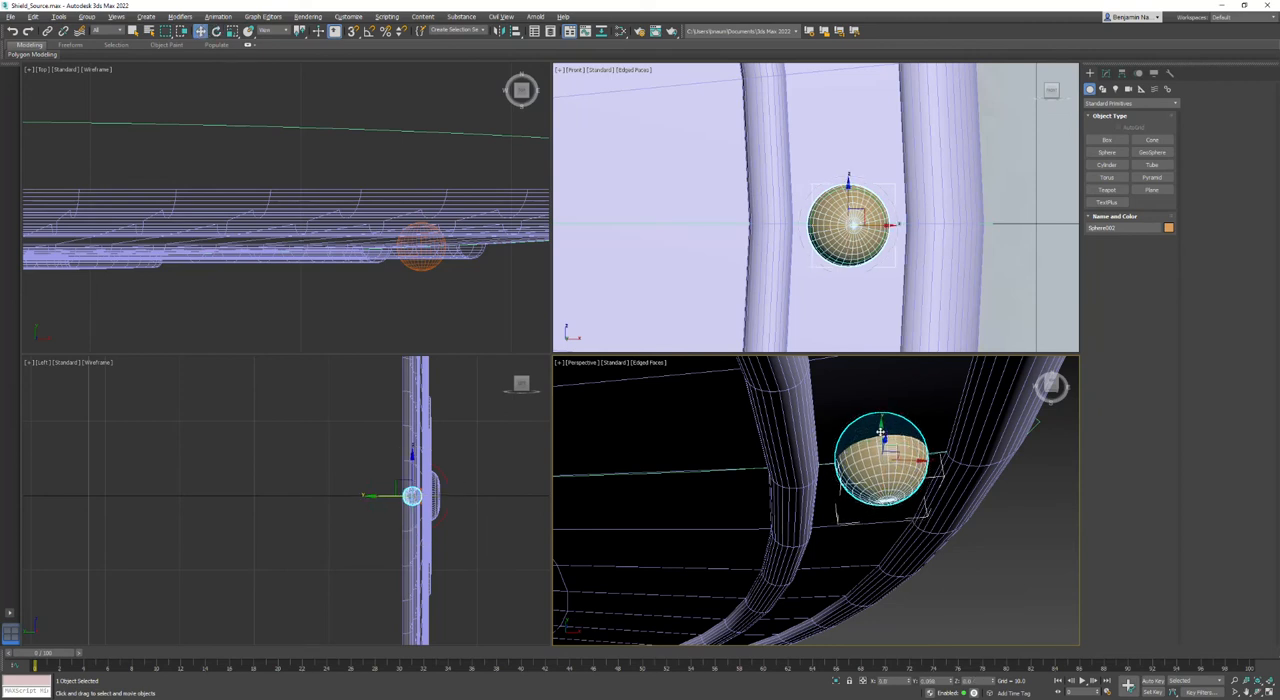
{"action": "key", "text": "e"}
{"action": "left_click_drag", "start_coordinate": [911, 474], "coordinate": [907, 479]}
{"action": "scroll", "coordinate": [907, 479], "scroll_direction": "down", "scroll_amount": 8}
{"action": "left_click", "coordinate": [933, 547]}
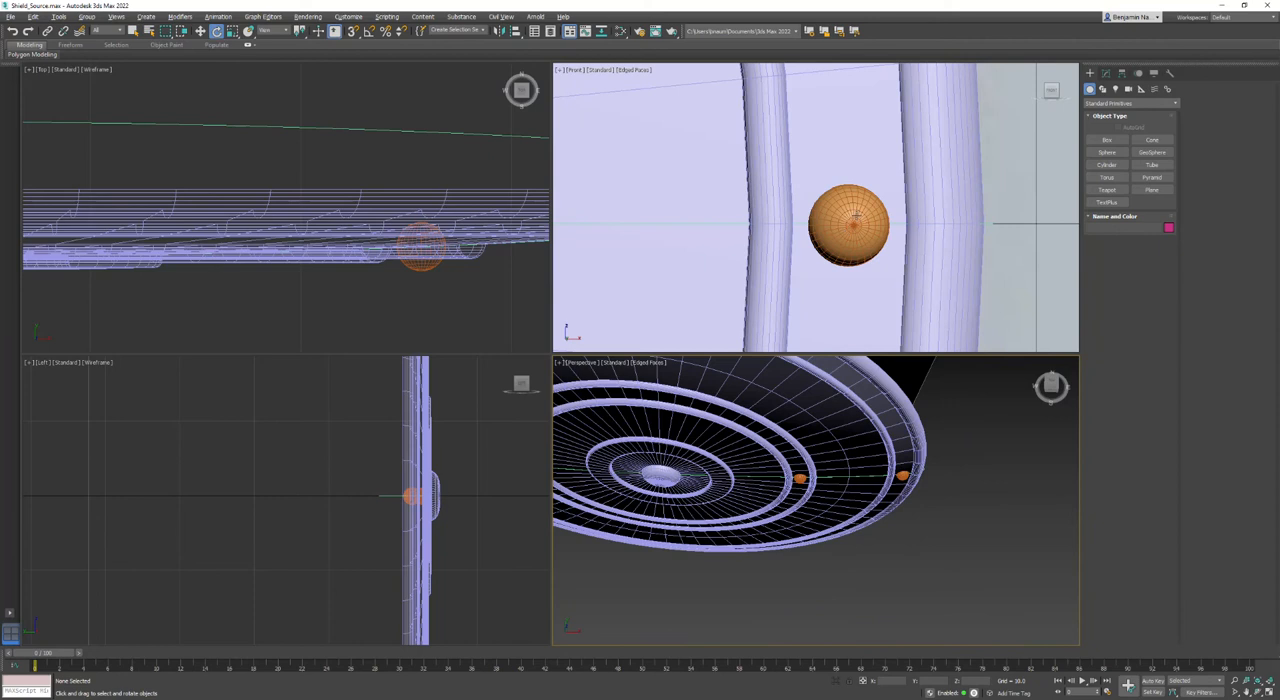
- Hide the shield to compare both spheres with the reference beads, and unhide it again
{"action": "left_click", "coordinate": [856, 218]}
{"action": "scroll", "coordinate": [856, 218], "scroll_direction": "down", "scroll_amount": 8}
{"action": "middle_click_drag", "start_coordinate": [801, 272], "coordinate": [903, 257]}
{"action": "scroll", "coordinate": [903, 257], "scroll_direction": "down", "scroll_amount": 5}
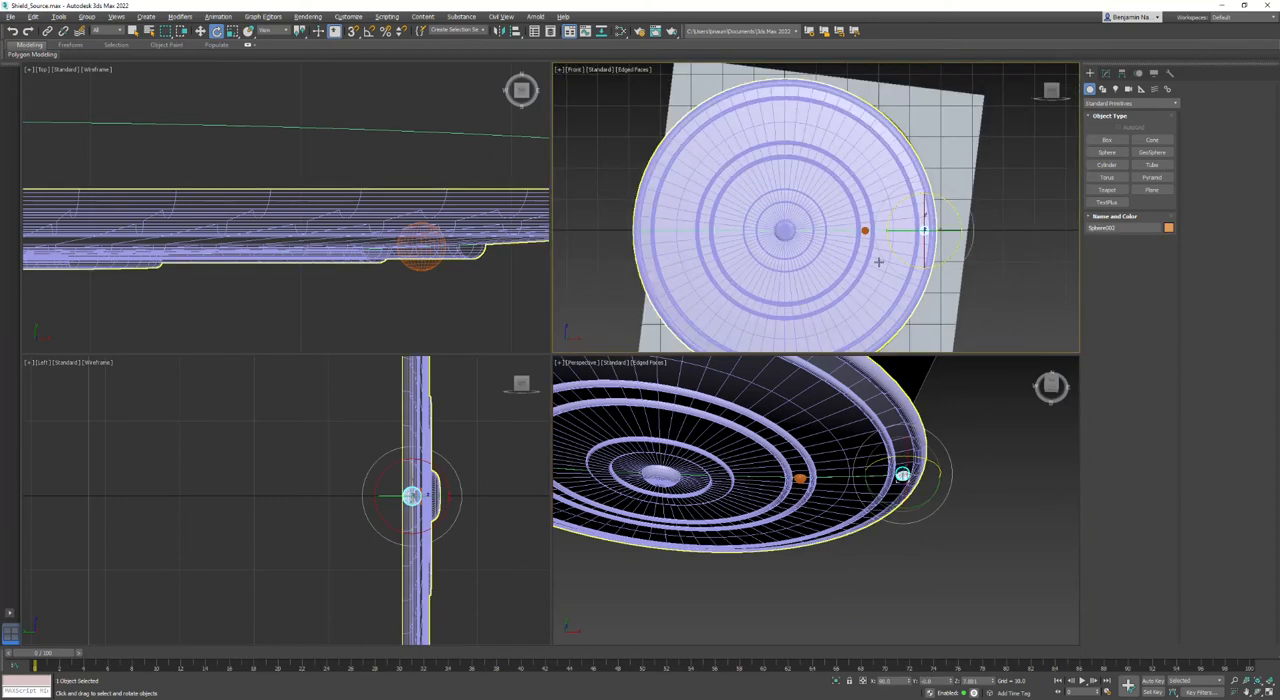
{"action": "left_click", "coordinate": [880, 257]}
{"action": "right_click", "coordinate": [877, 258]}
{"action": "left_click", "coordinate": [890, 224]}
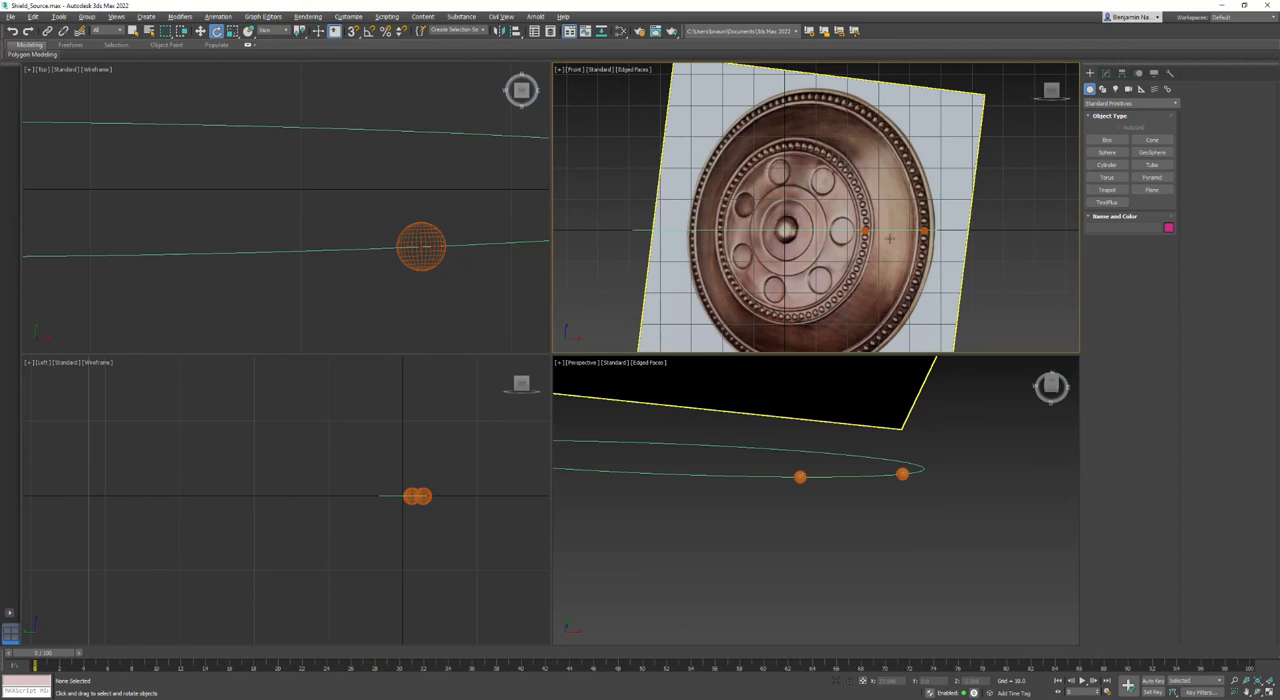
{"action": "left_click", "coordinate": [865, 229]}
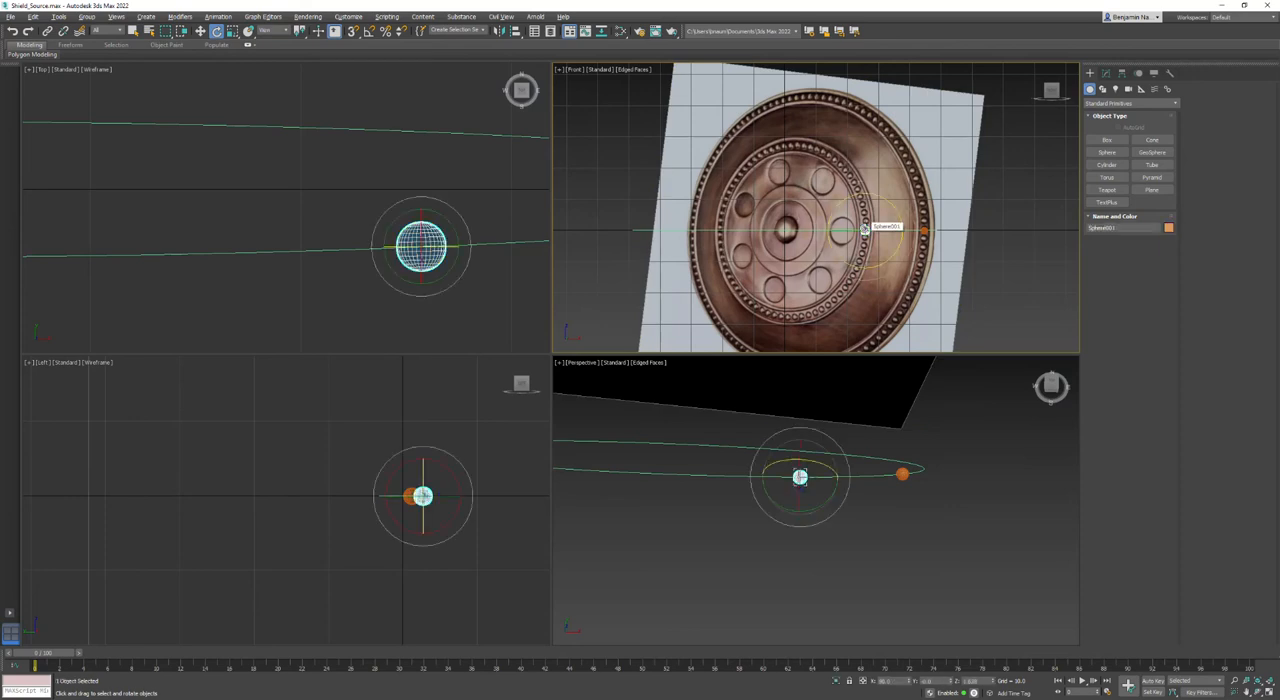
{"action": "right_click", "coordinate": [865, 229]}
{"action": "left_click", "coordinate": [895, 173]}
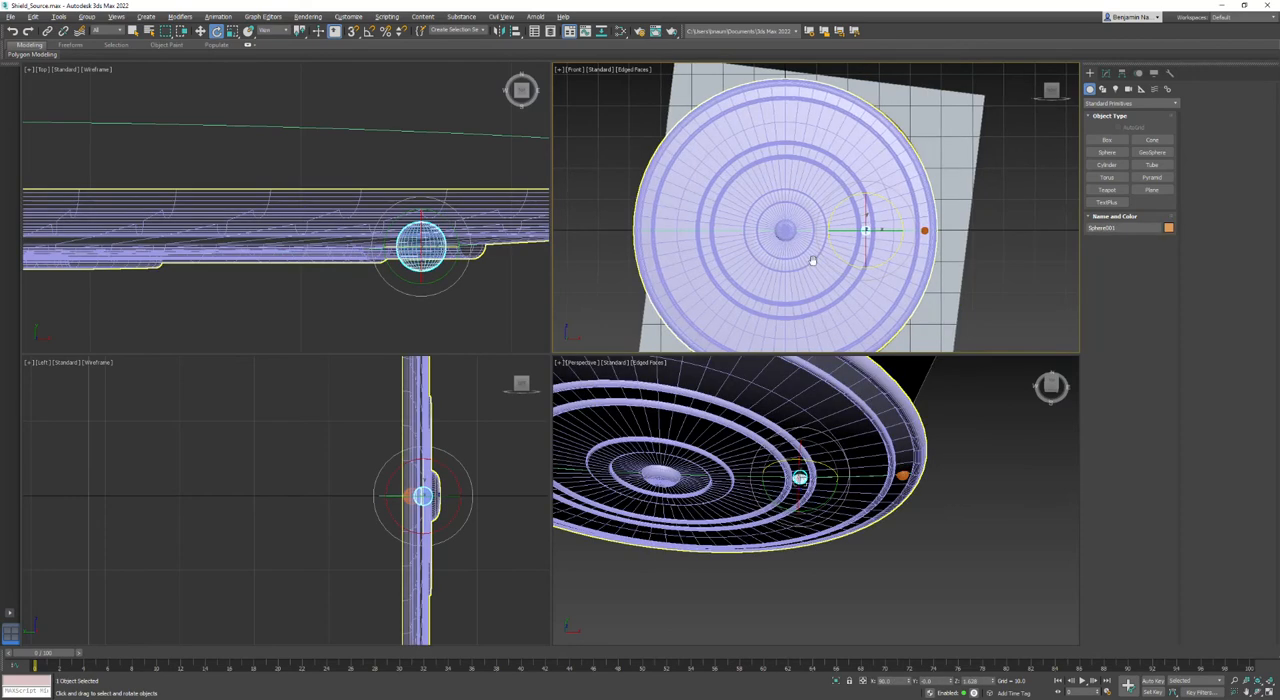
{"action": "middle_click_drag", "start_coordinate": [810, 261], "coordinate": [842, 253]}
{"action": "left_click", "coordinate": [1051, 280]}
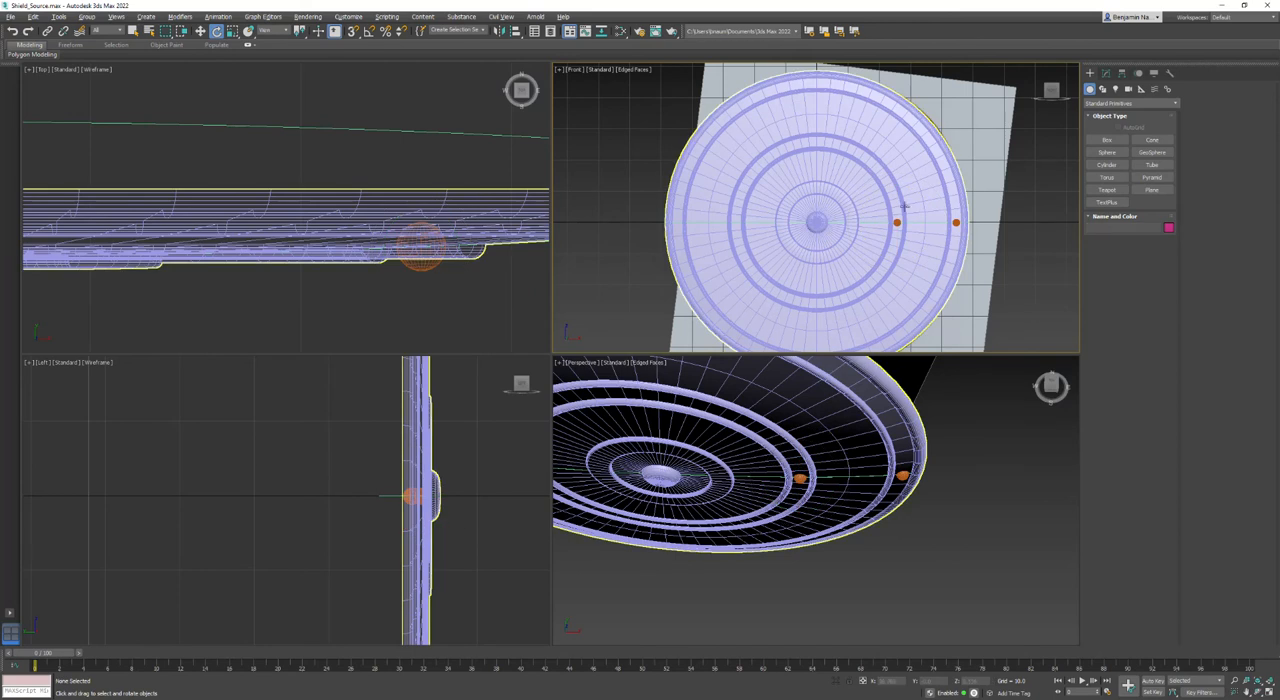
- Move only the inner sphere's pivot to the shield's center at X 0, Y 0, Z 0
{"action": "left_click", "coordinate": [897, 223]}
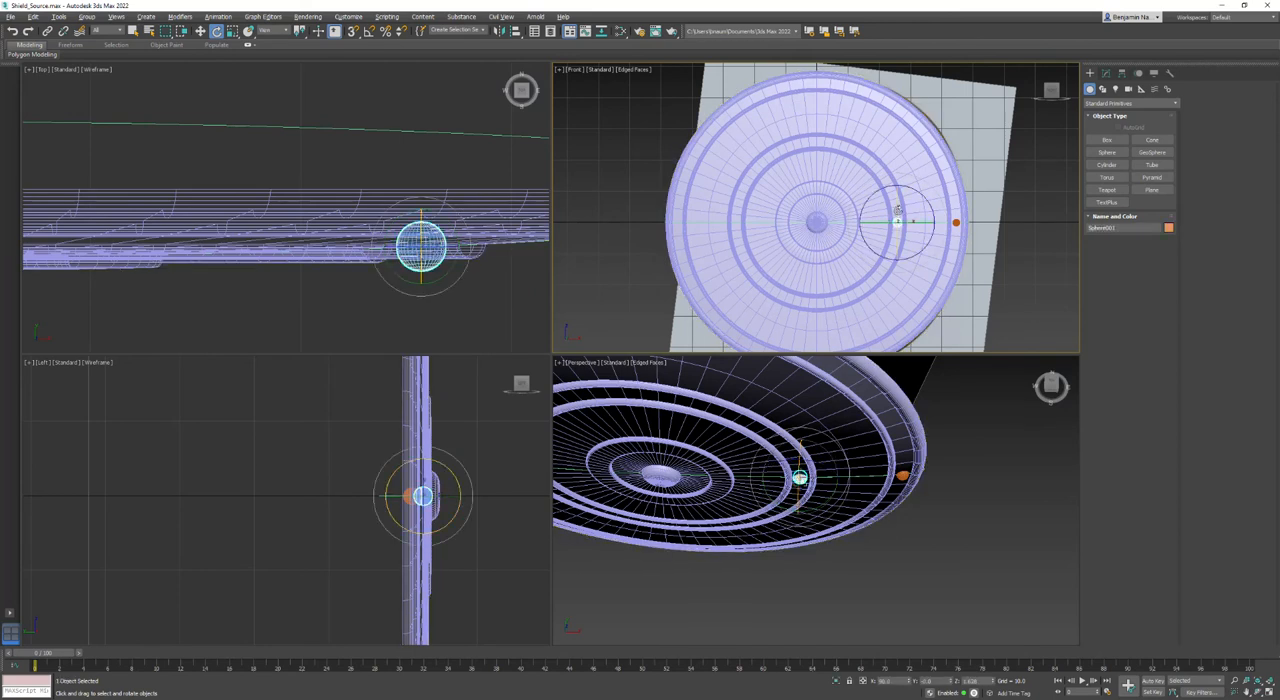
{"action": "left_click", "coordinate": [1122, 73]}
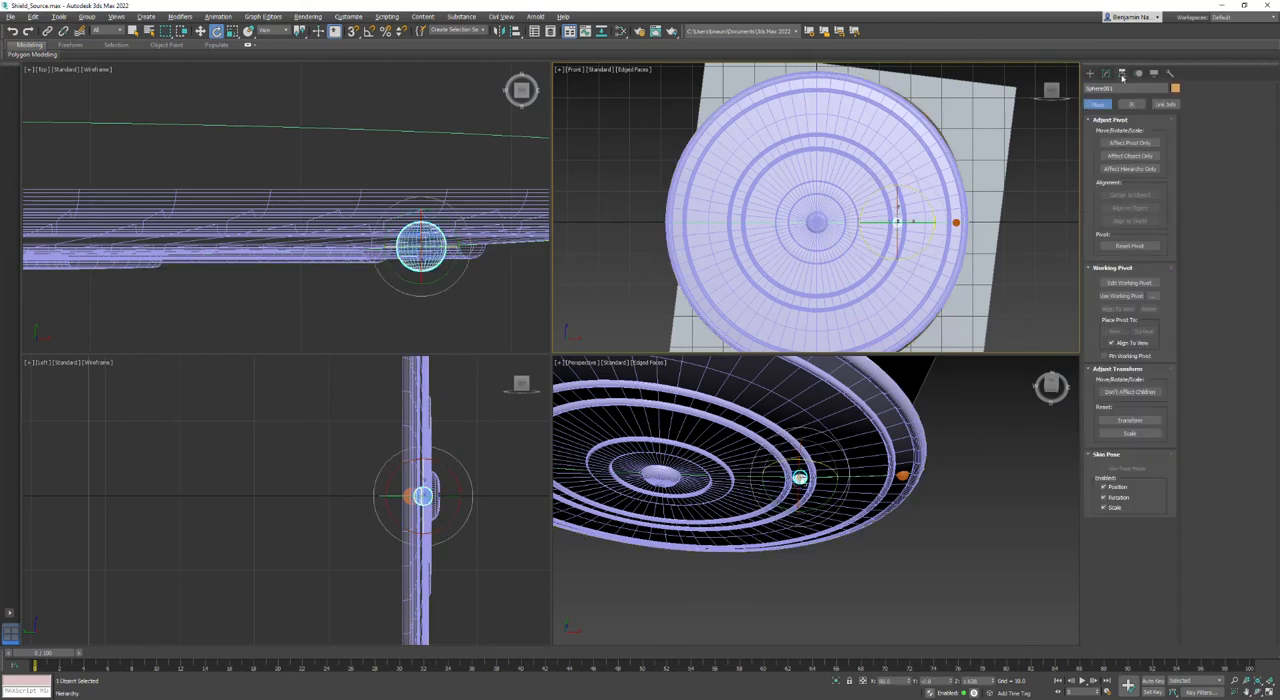
{"action": "left_click", "coordinate": [1111, 144]}
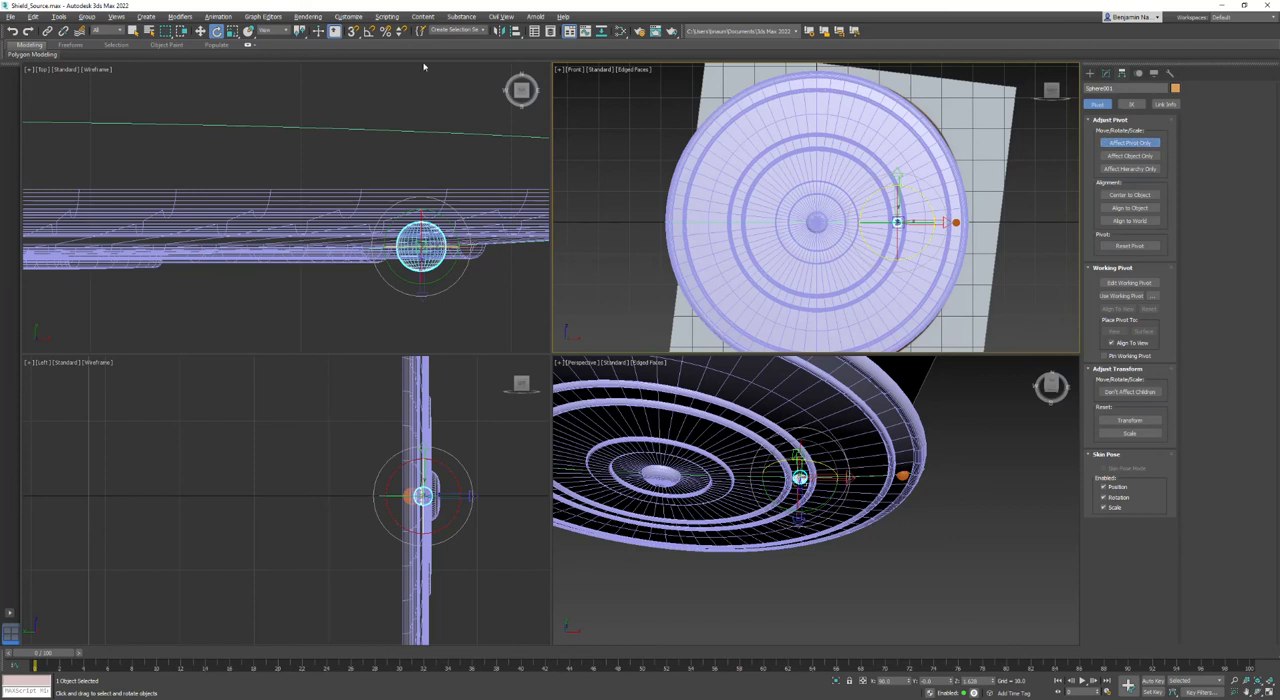
{"action": "left_click", "coordinate": [200, 31]}
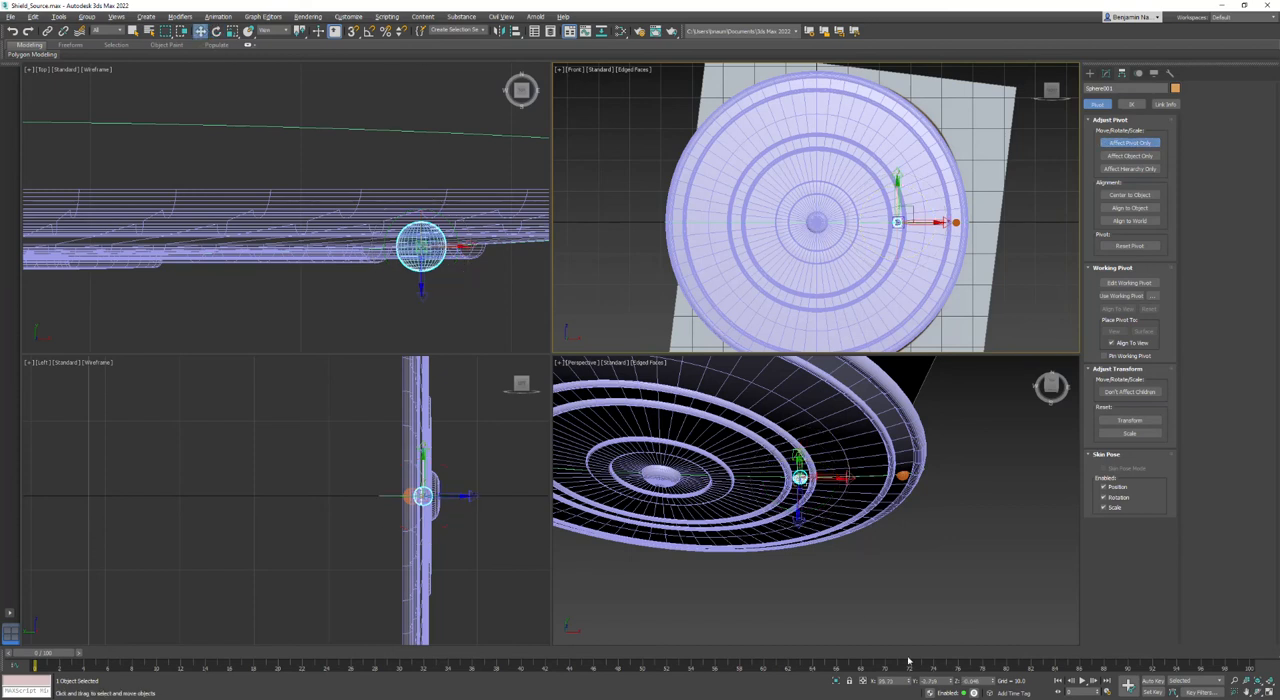
{"action": "type", "text": "0"}
{"action": "key", "text": "Return"}
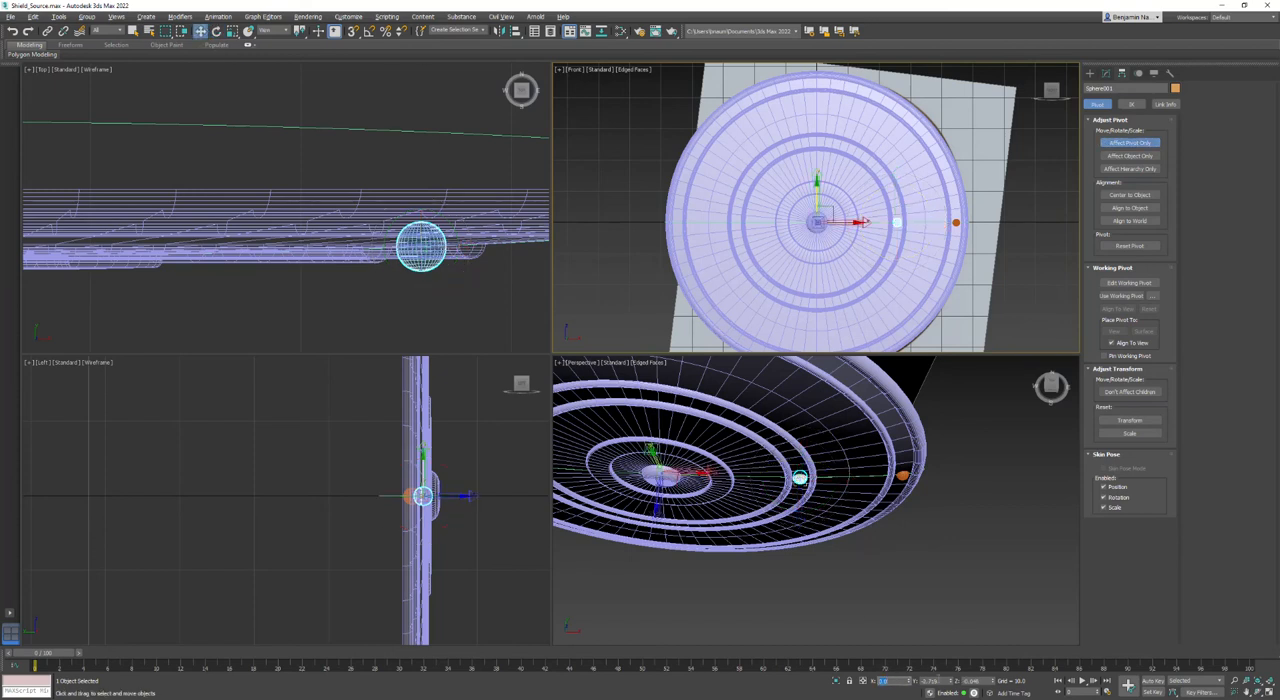
{"action": "key", "text": "Tab"}
{"action": "type", "text": "0"}
{"action": "key", "text": "Return"}
{"action": "key", "text": "Tab"}
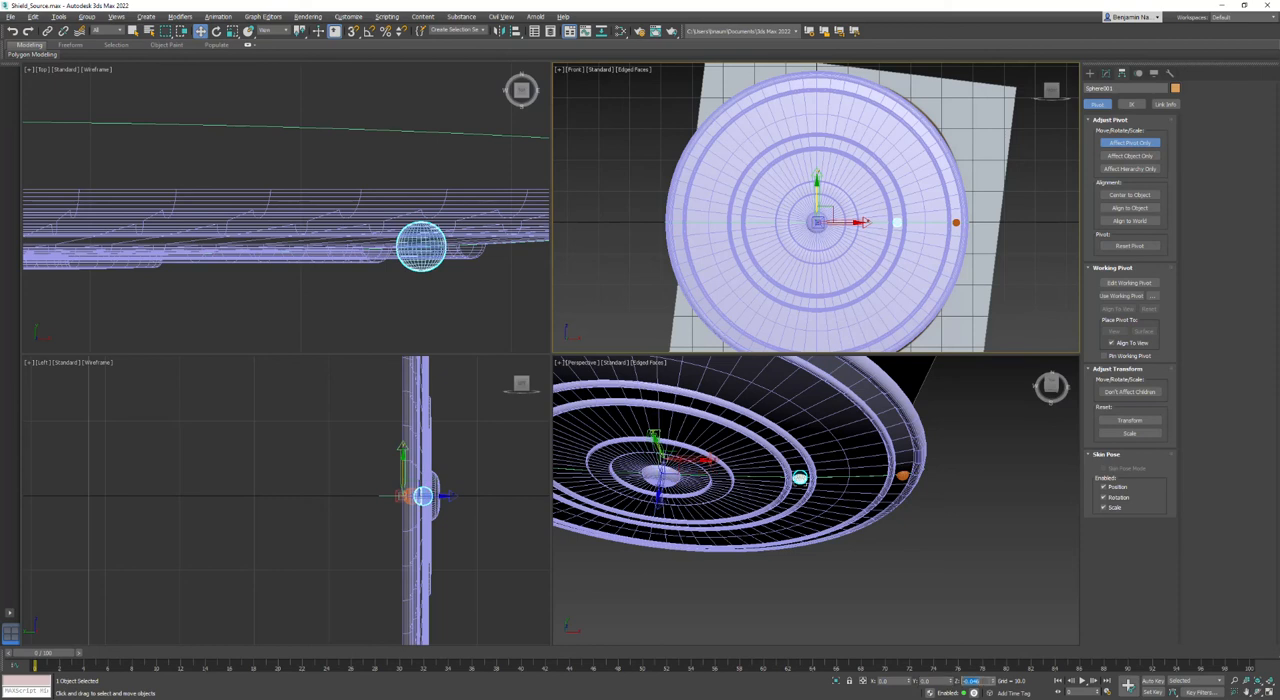
- Set the Z rotation of the inner sphere's pivot to 0
{"action": "left_click", "coordinate": [216, 31]}
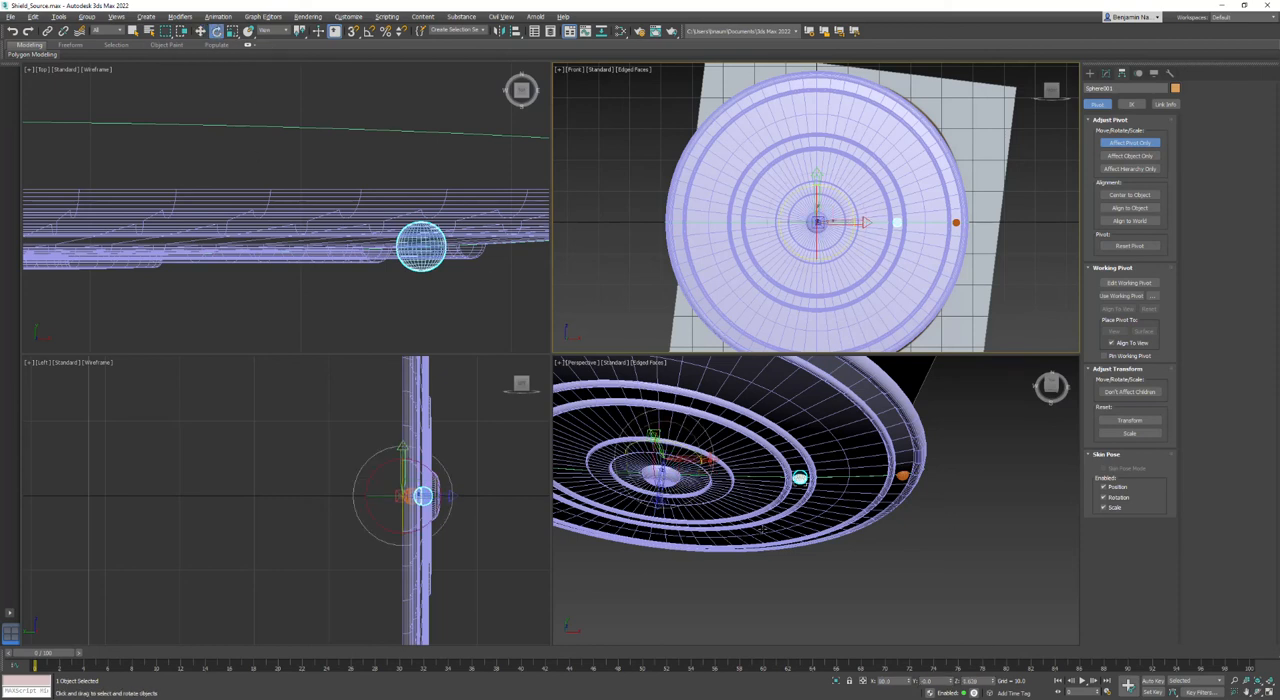
{"action": "double_click", "coordinate": [892, 683]}
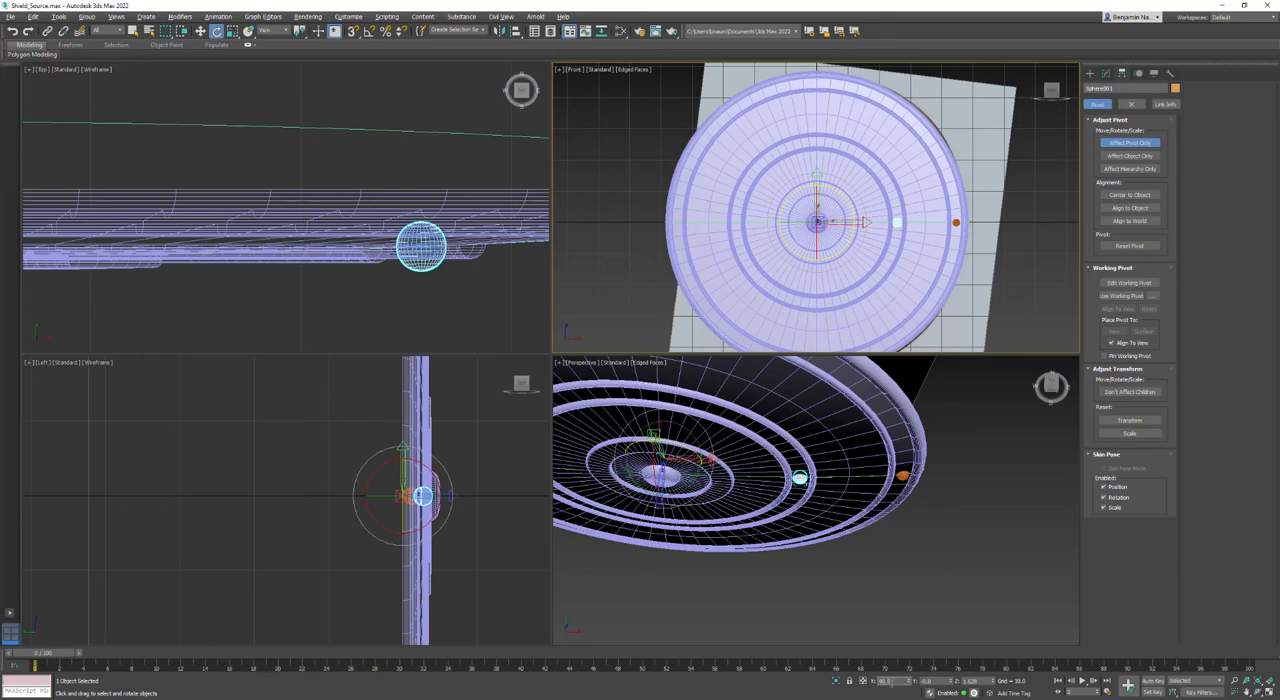
{"action": "double_click", "coordinate": [980, 683]}
{"action": "type", "text": "0"}
{"action": "key", "text": "Return"}
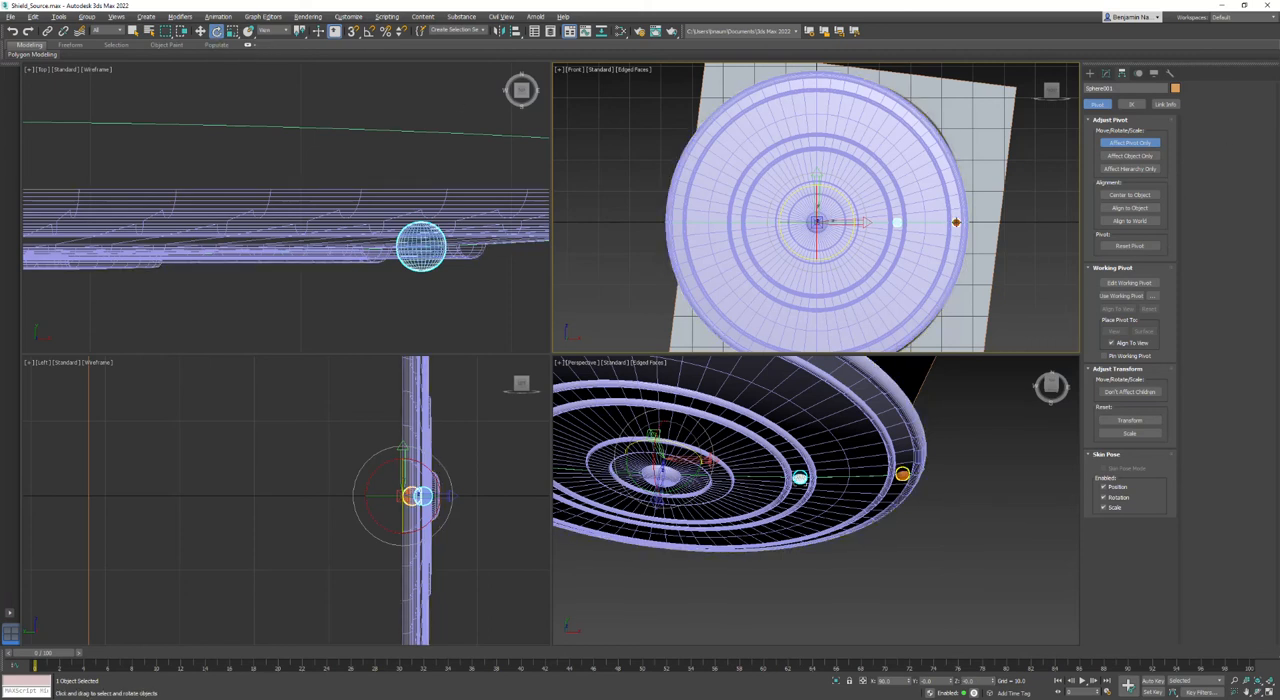
- Set the Z rotation of the outer sphere's pivot to 0
{"action": "left_click", "coordinate": [957, 222]}
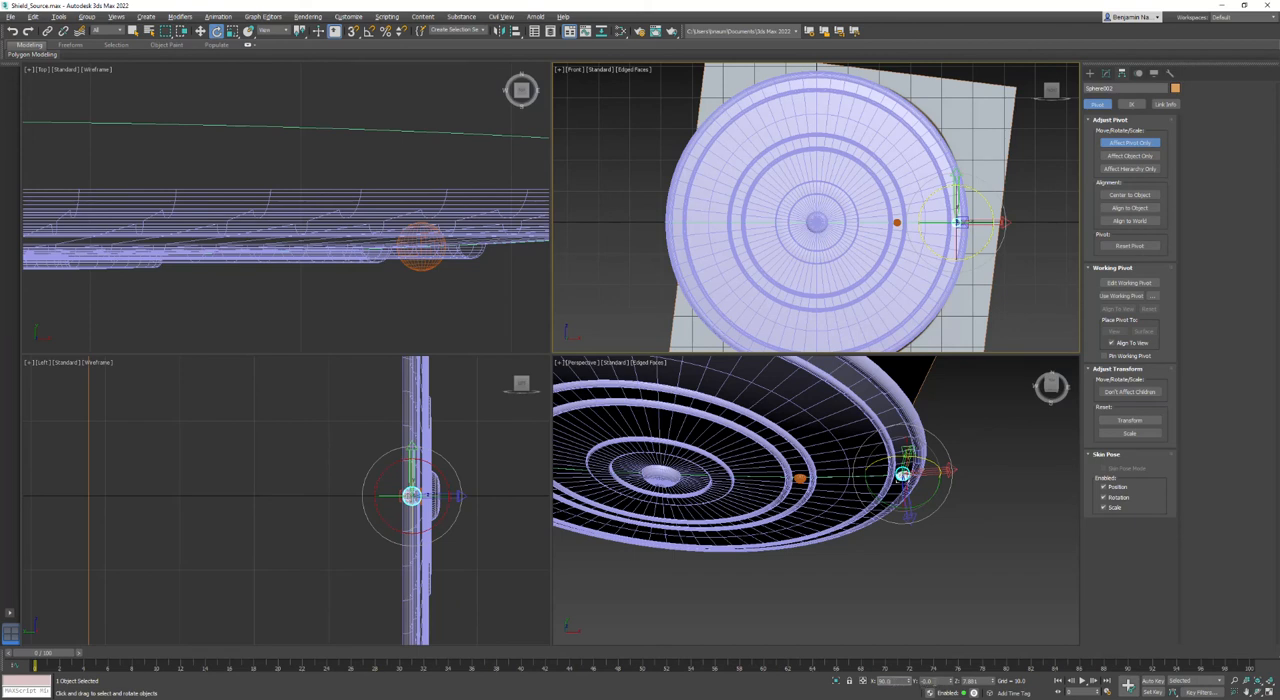
{"action": "key", "text": "Tab"}
{"action": "key", "text": "Tab"}
{"action": "type", "text": "0"}
{"action": "key", "text": "Return"}
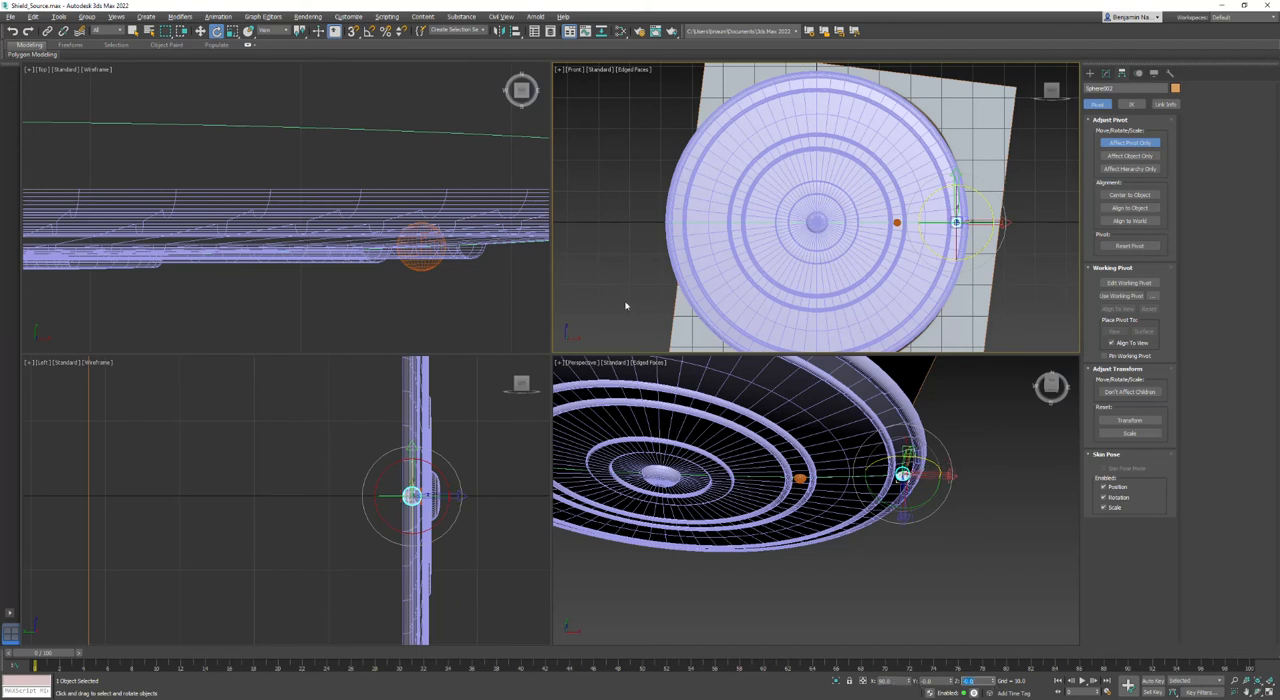
- Move the outer sphere's pivot to X 0, Y 0, Z 0 and finish the pivot-only adjustment
{"action": "left_click", "coordinate": [201, 31]}
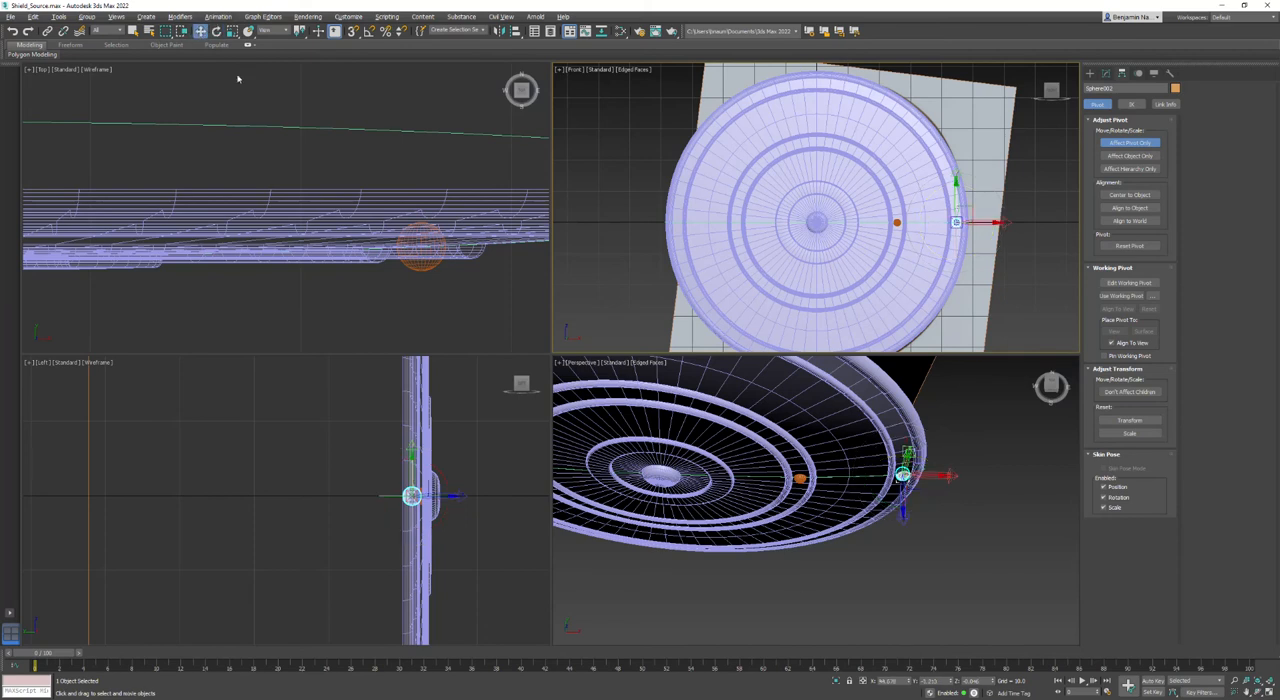
{"action": "double_click", "coordinate": [897, 684]}
{"action": "type", "text": "0"}
{"action": "key", "text": "Return"}
{"action": "double_click", "coordinate": [935, 683]}
{"action": "type", "text": "0"}
{"action": "key", "text": "Return"}
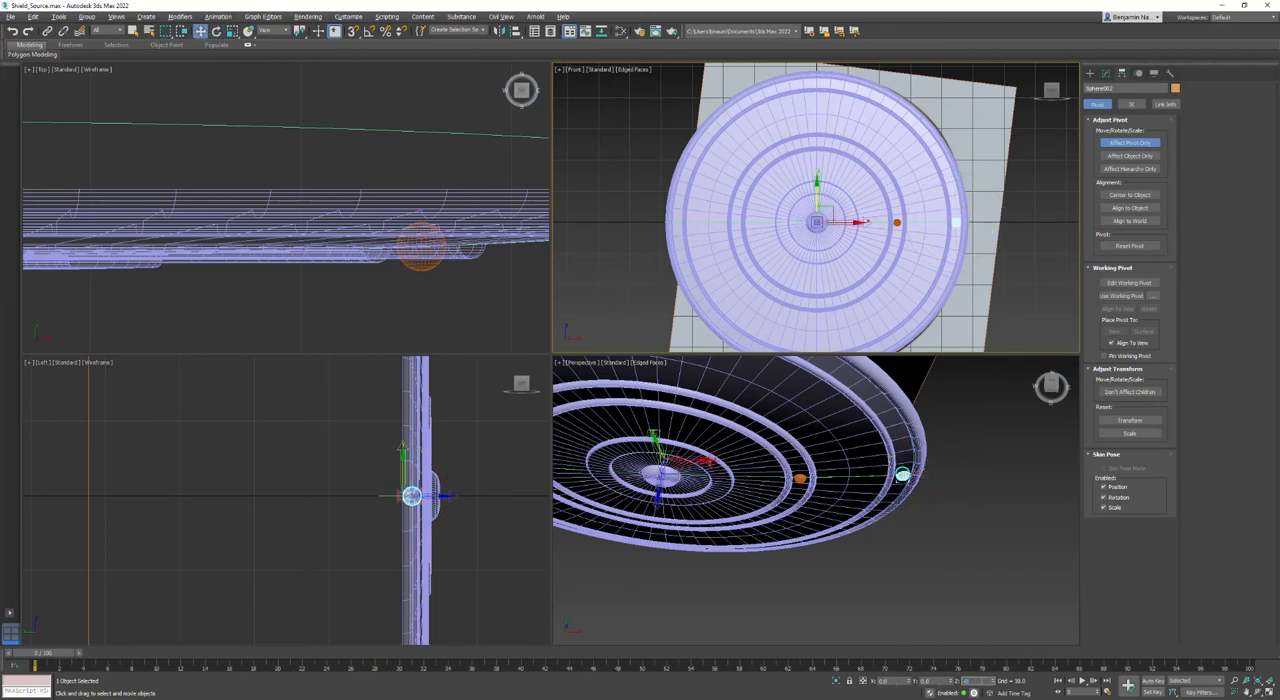
{"action": "left_click", "coordinate": [1133, 142]}
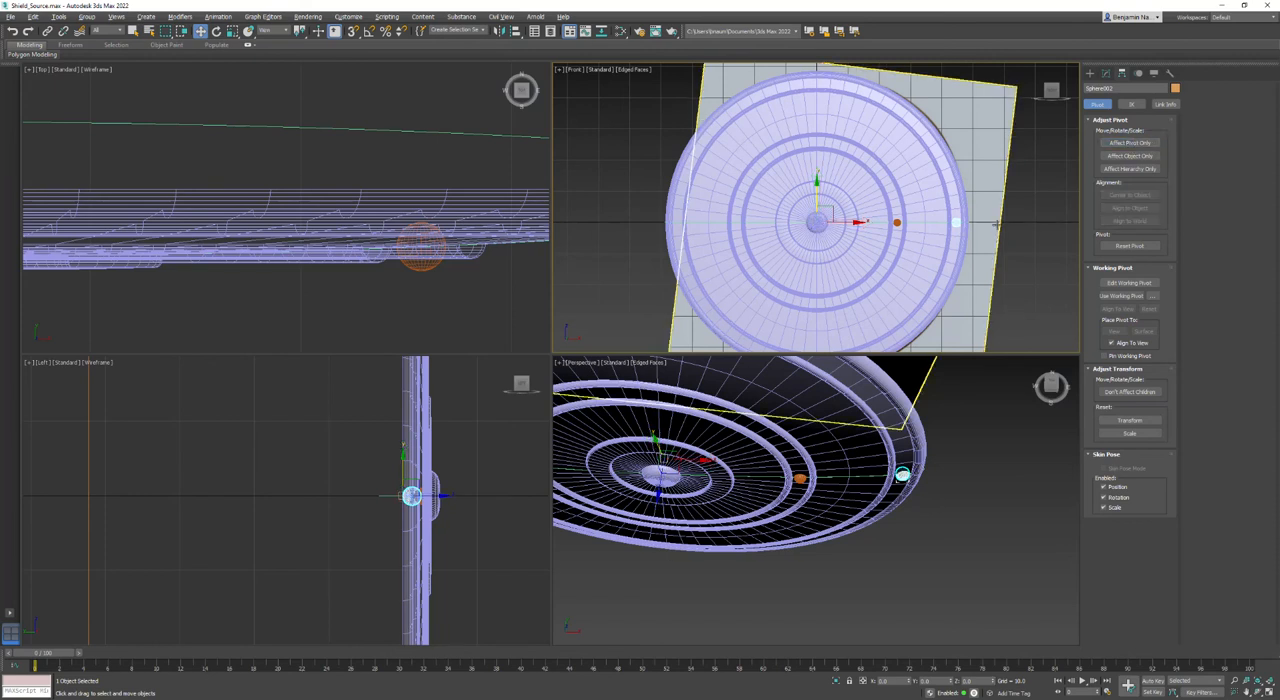
- Open the Array tool for the outer sphere and turn on its preview
{"action": "middle_click_drag", "start_coordinate": [874, 252], "coordinate": [844, 238]}
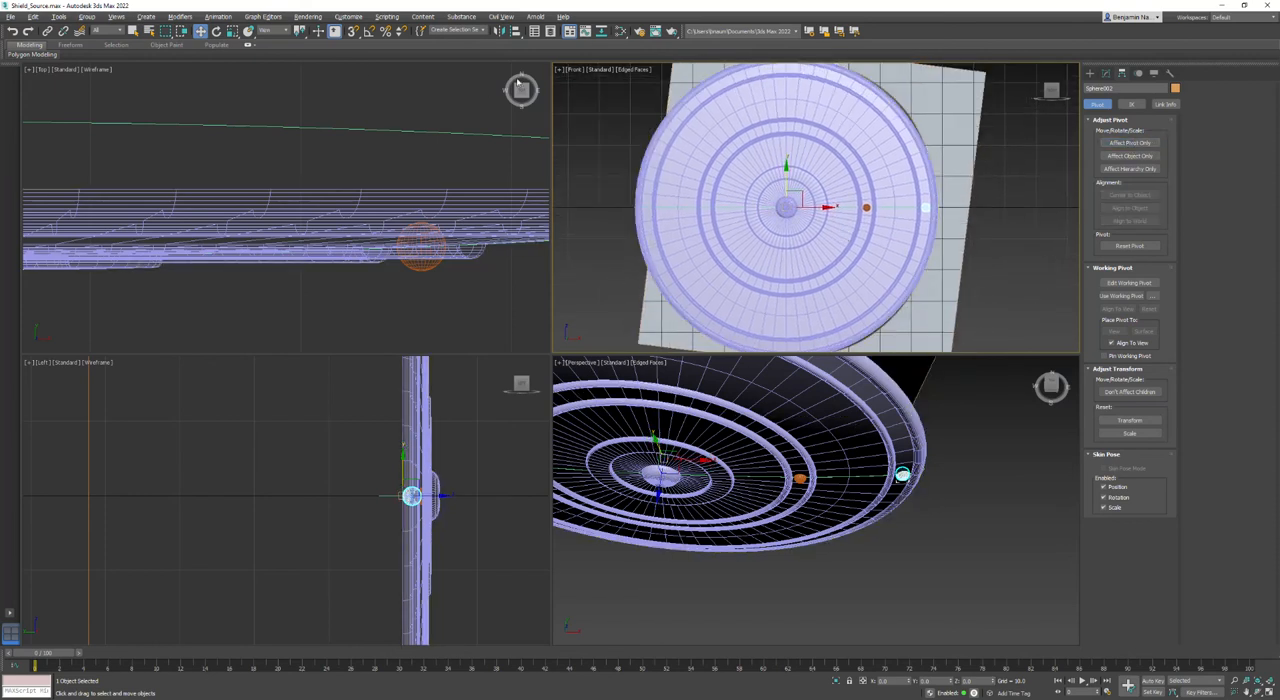
{"action": "middle_click_drag", "start_coordinate": [566, 101], "coordinate": [611, 147]}
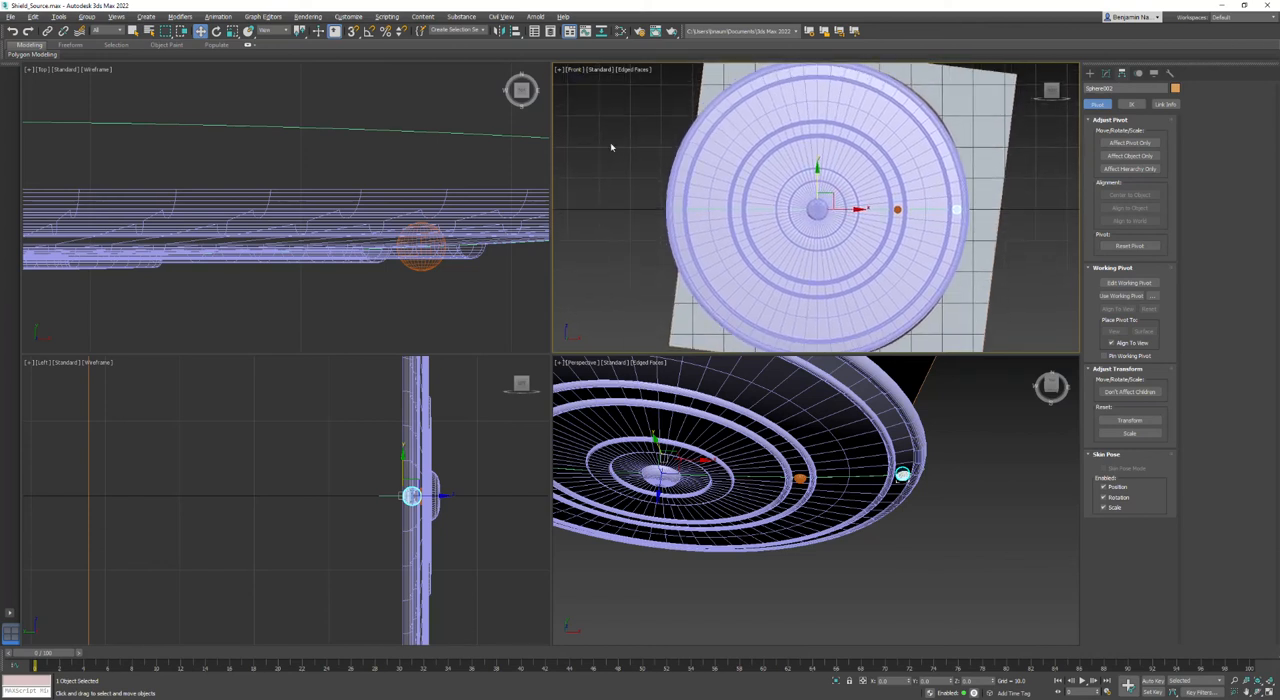
{"action": "left_click", "coordinate": [59, 16]}
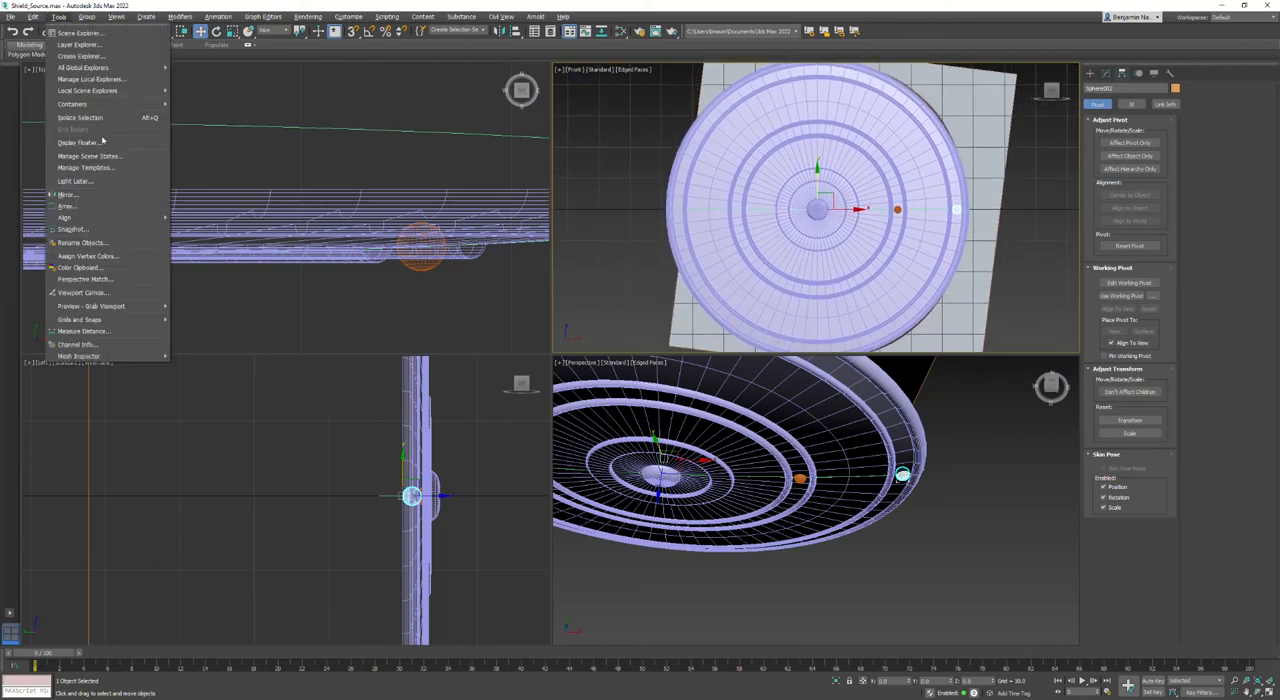
{"action": "left_click", "coordinate": [66, 205]}
{"action": "left_click_drag", "start_coordinate": [665, 274], "coordinate": [523, 111]}
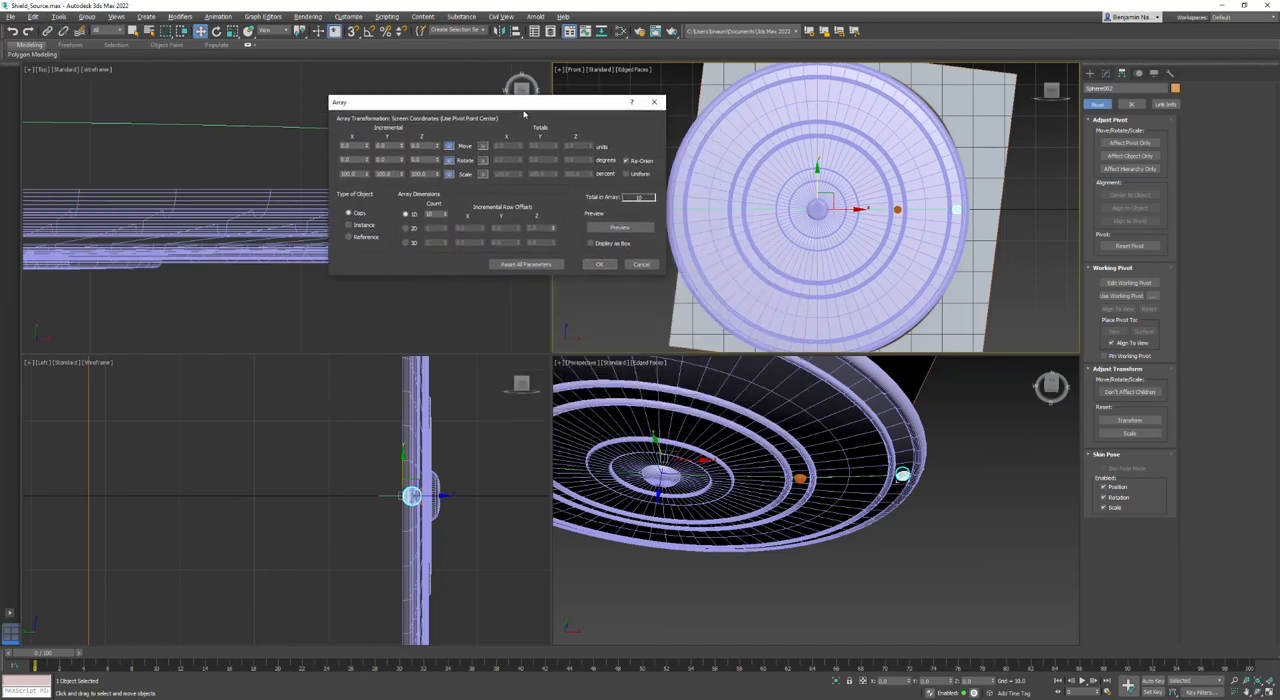
{"action": "left_click", "coordinate": [620, 228]}
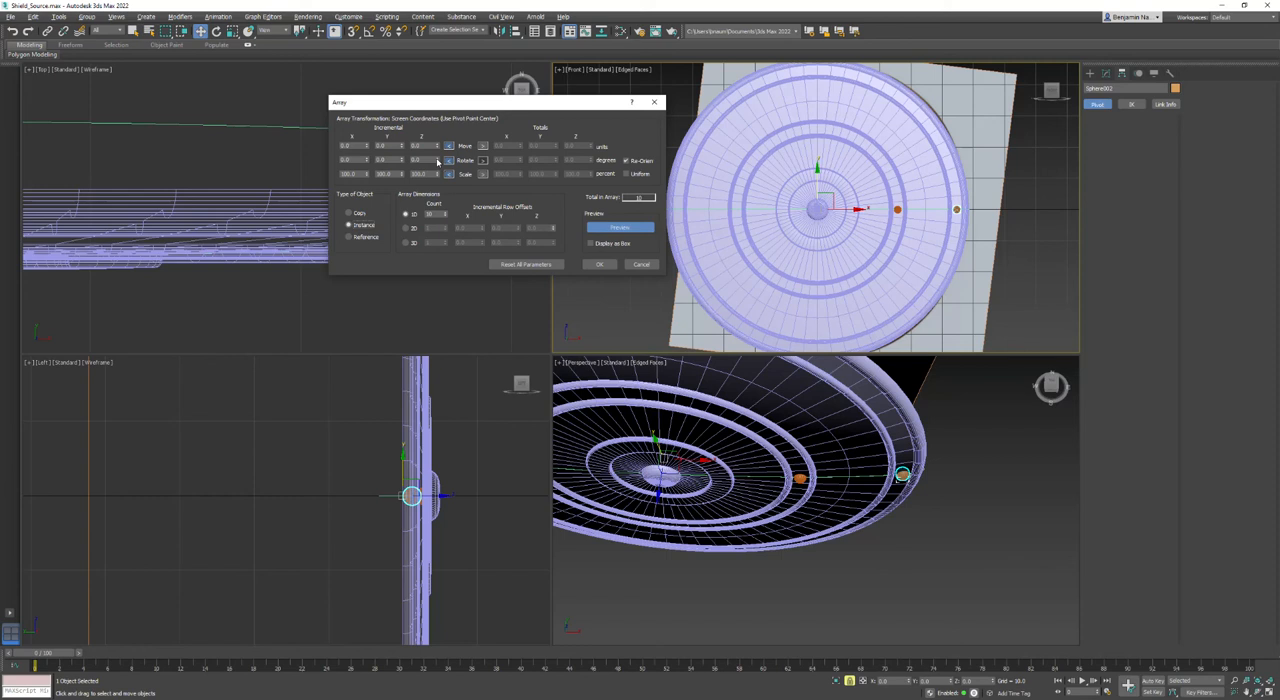
- Array the outer sphere around the shield's center as 90 instances with a Z rotation increment of 4 degrees
{"action": "left_click", "coordinate": [437, 159]}
{"action": "left_click", "coordinate": [437, 159]}
{"action": "left_click", "coordinate": [437, 159]}
{"action": "left_click", "coordinate": [437, 159]}
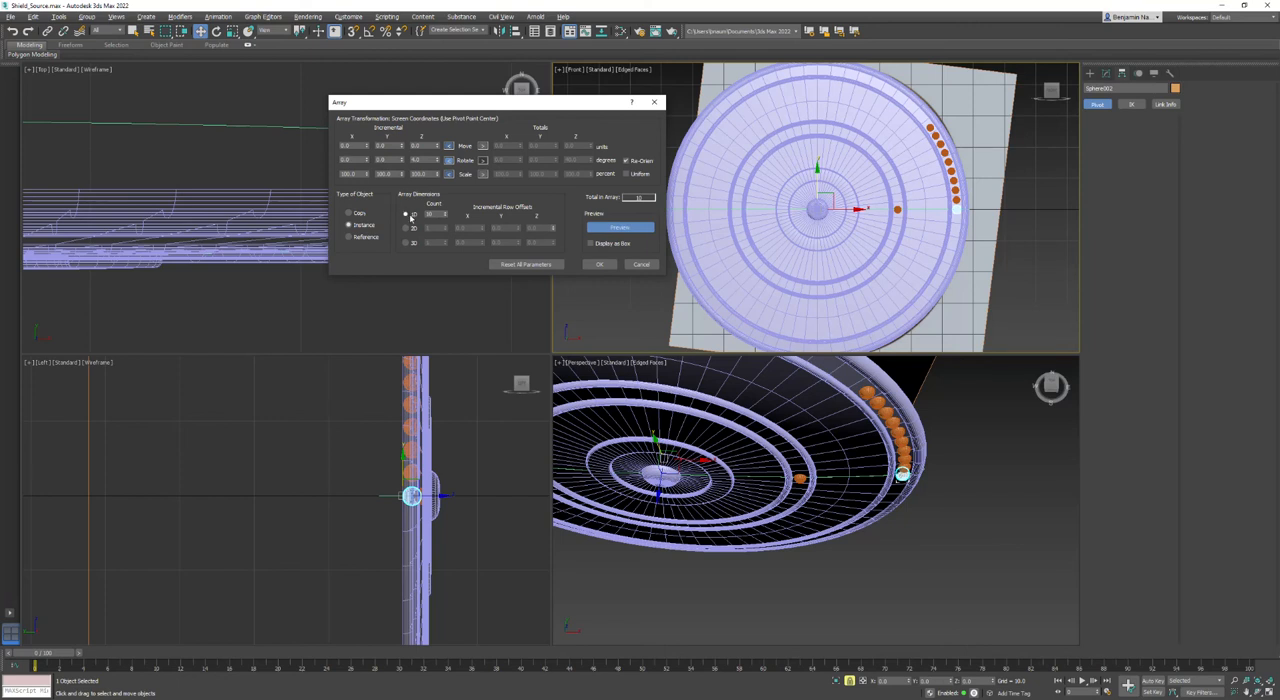
{"action": "mouse_move", "coordinate": [446, 216]}
{"action": "left_mouse_down"}
{"action": "mouse_move", "coordinate": [449, 178]}
{"action": "mouse_move", "coordinate": [443, 214]}
{"action": "left_mouse_up"}
{"action": "left_click", "coordinate": [443, 212]}
{"action": "left_click", "coordinate": [443, 212]}
{"action": "left_click", "coordinate": [443, 212]}
{"action": "left_click", "coordinate": [446, 217]}
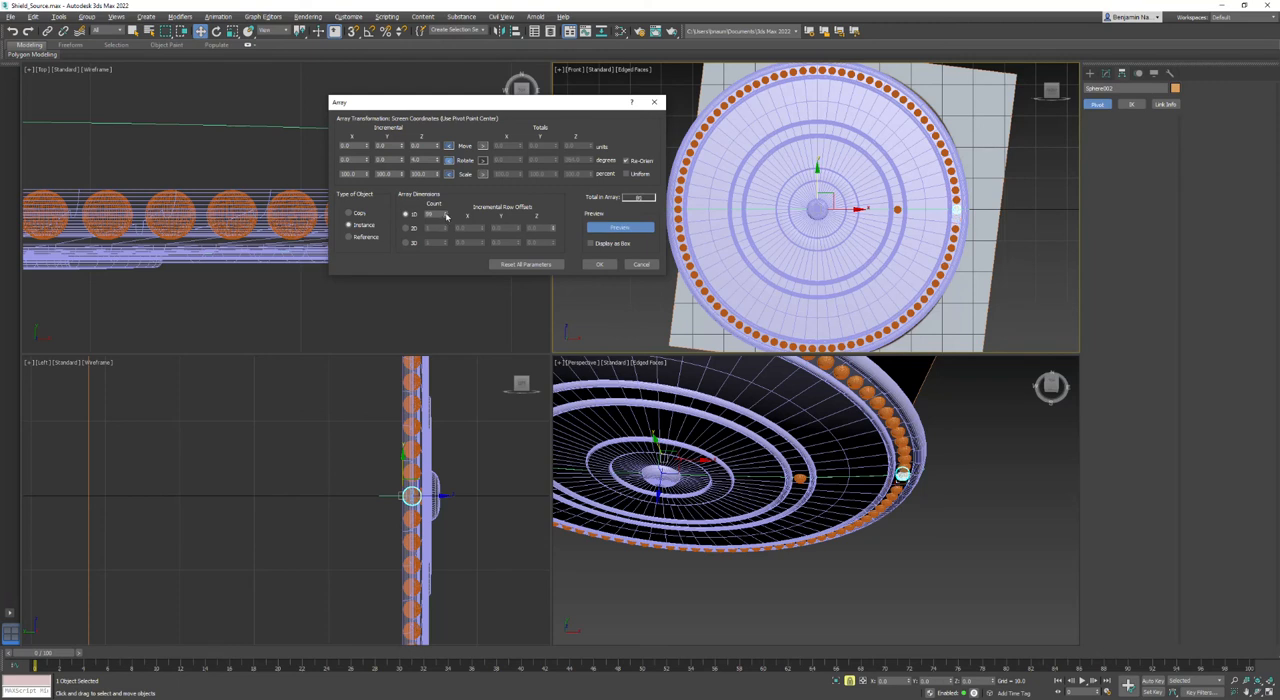
{"action": "left_click", "coordinate": [599, 265]}
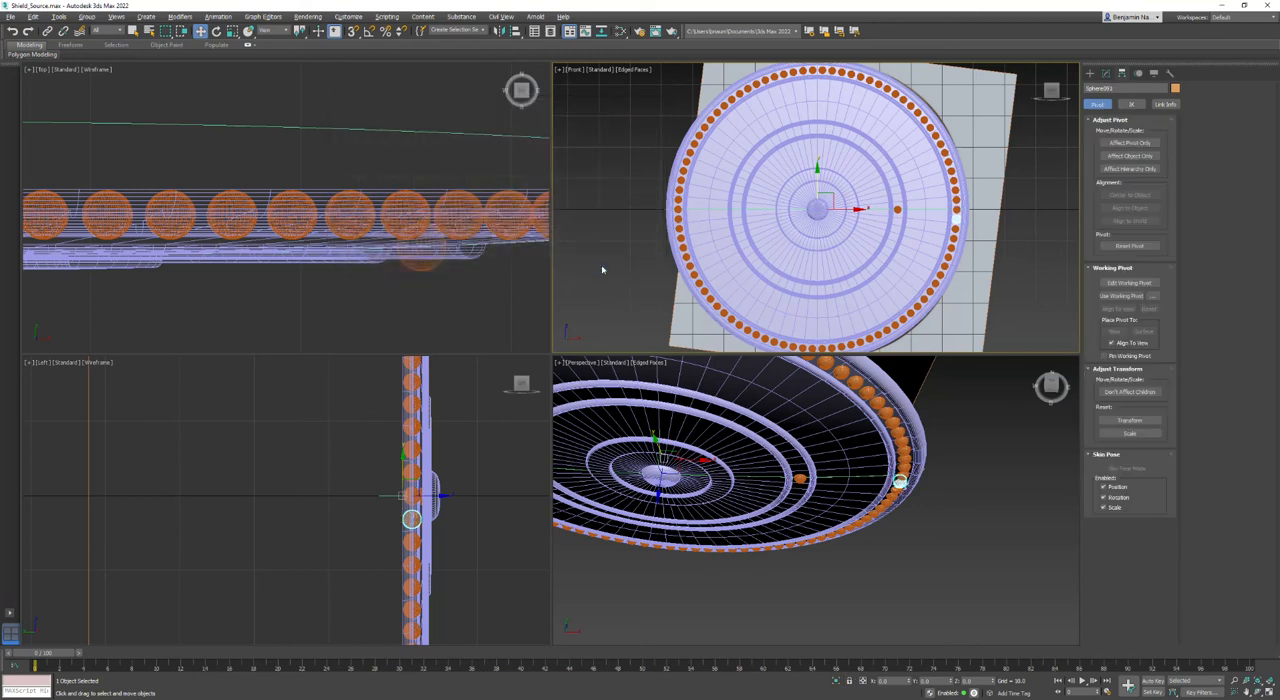
- Set up a previewed array for the inner sphere with reset parameters and a Z rotation increment of 6 degrees
{"action": "middle_click_drag", "start_coordinate": [897, 424], "coordinate": [890, 456], "text": "alt"}
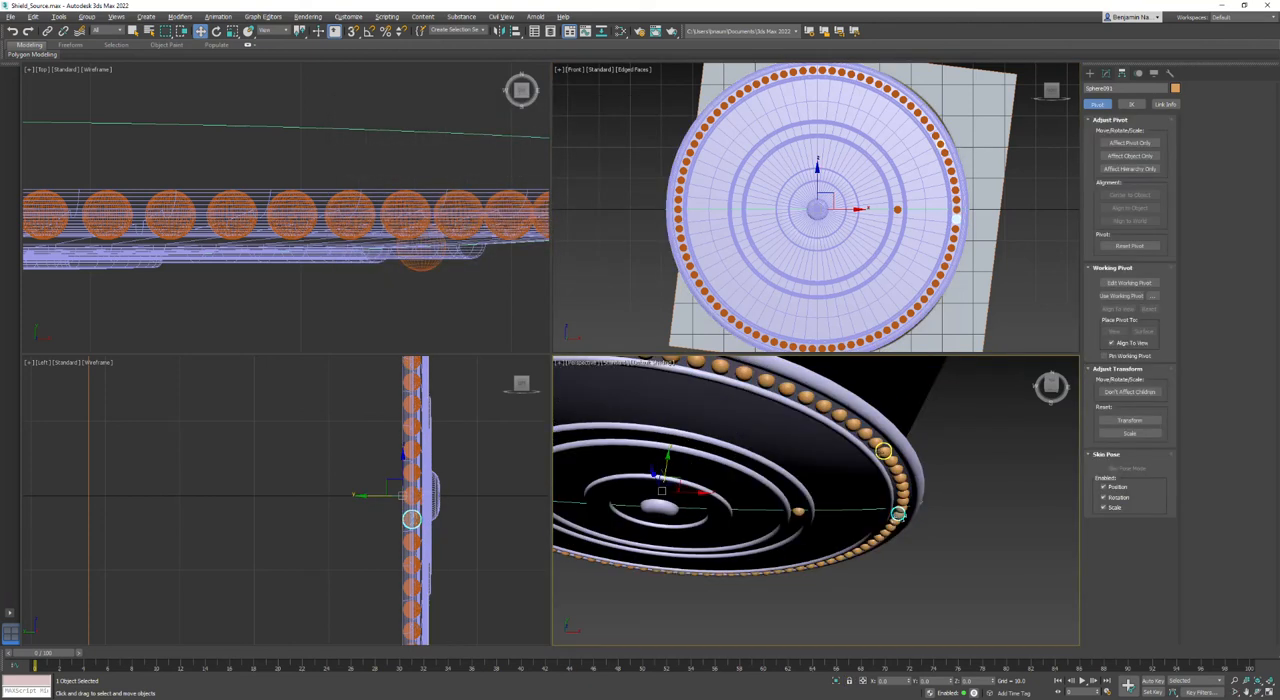
{"action": "key", "text": "F4"}
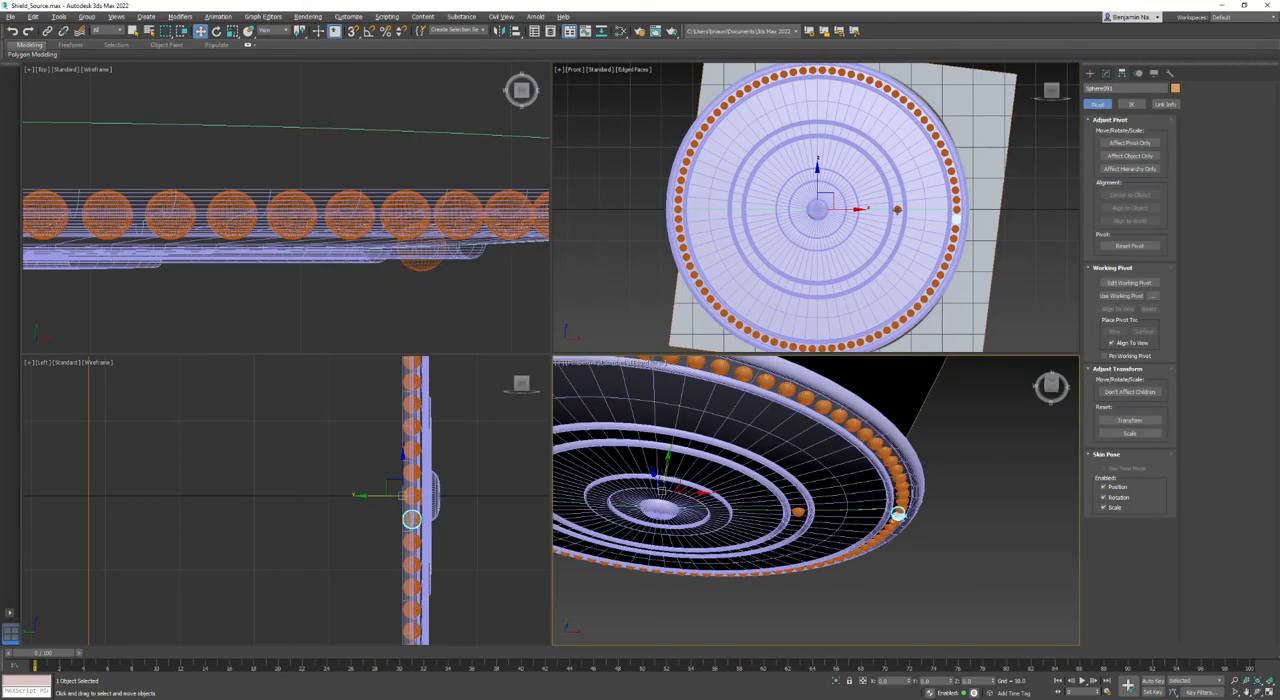
{"action": "left_click", "coordinate": [897, 209]}
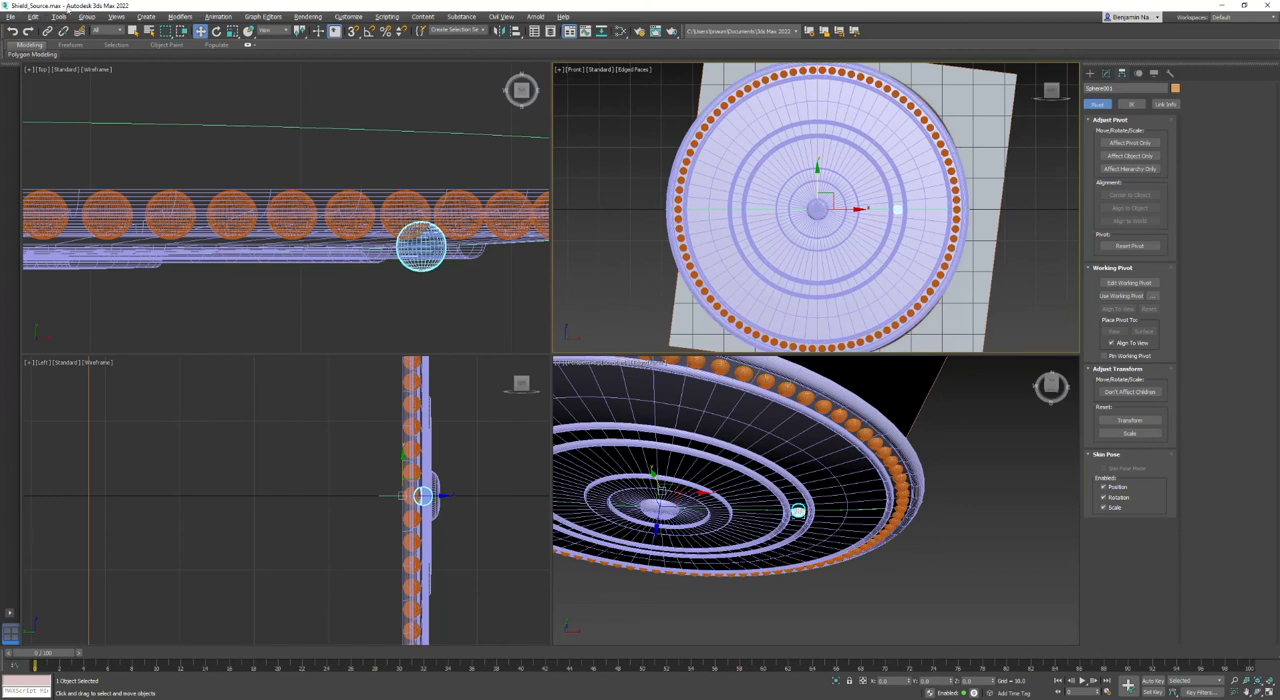
{"action": "left_click", "coordinate": [59, 16]}
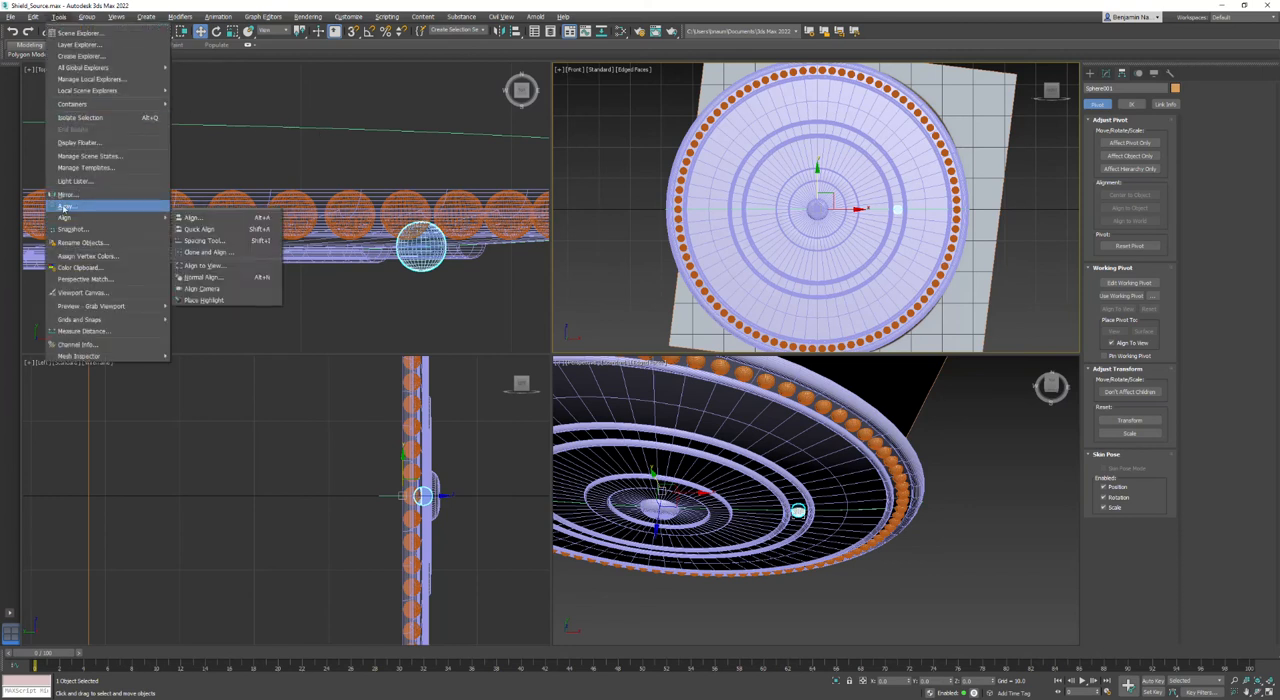
{"action": "left_click", "coordinate": [64, 207]}
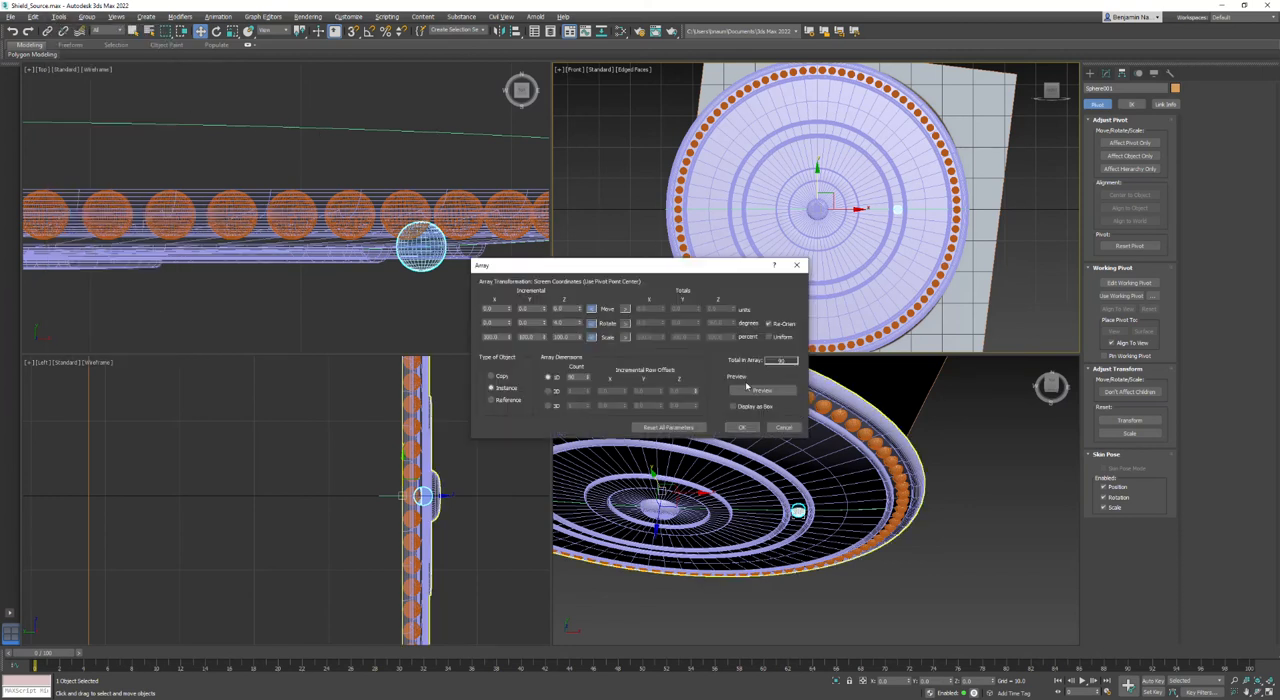
{"action": "left_click", "coordinate": [752, 391]}
{"action": "scroll", "coordinate": [868, 146], "scroll_direction": "up", "scroll_amount": 4}
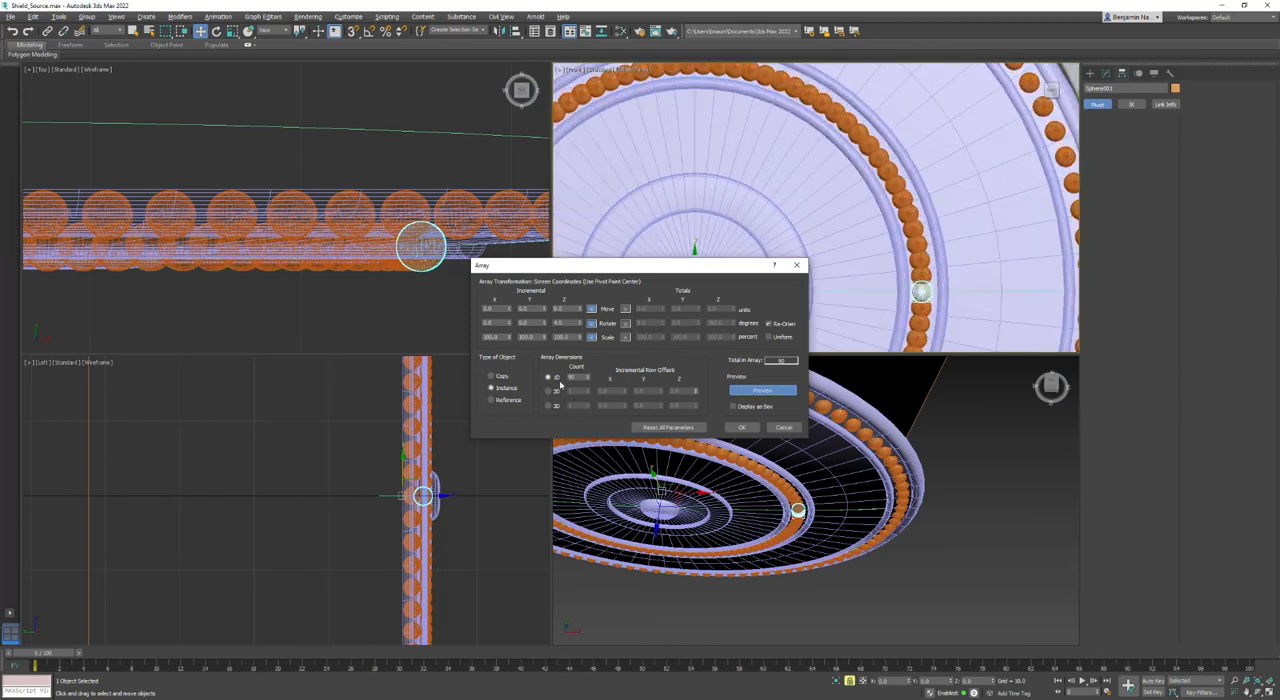
{"action": "left_click", "coordinate": [655, 428]}
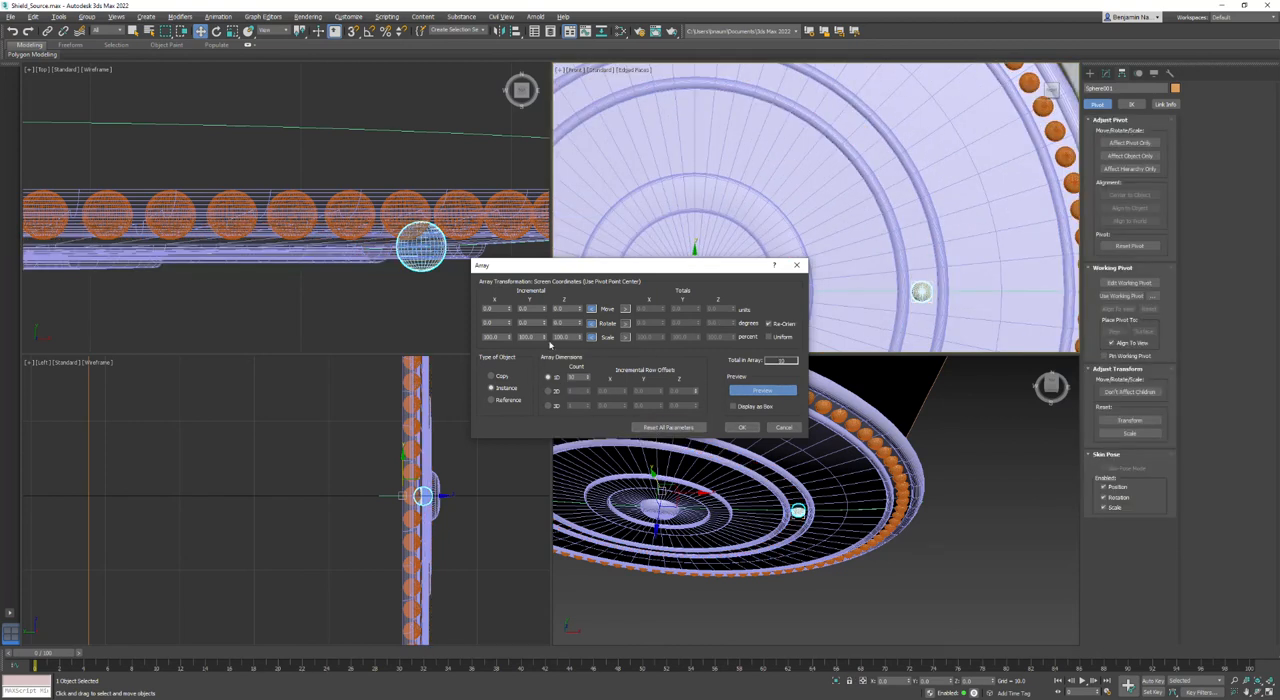
{"action": "left_click_drag", "start_coordinate": [581, 325], "coordinate": [581, 328]}
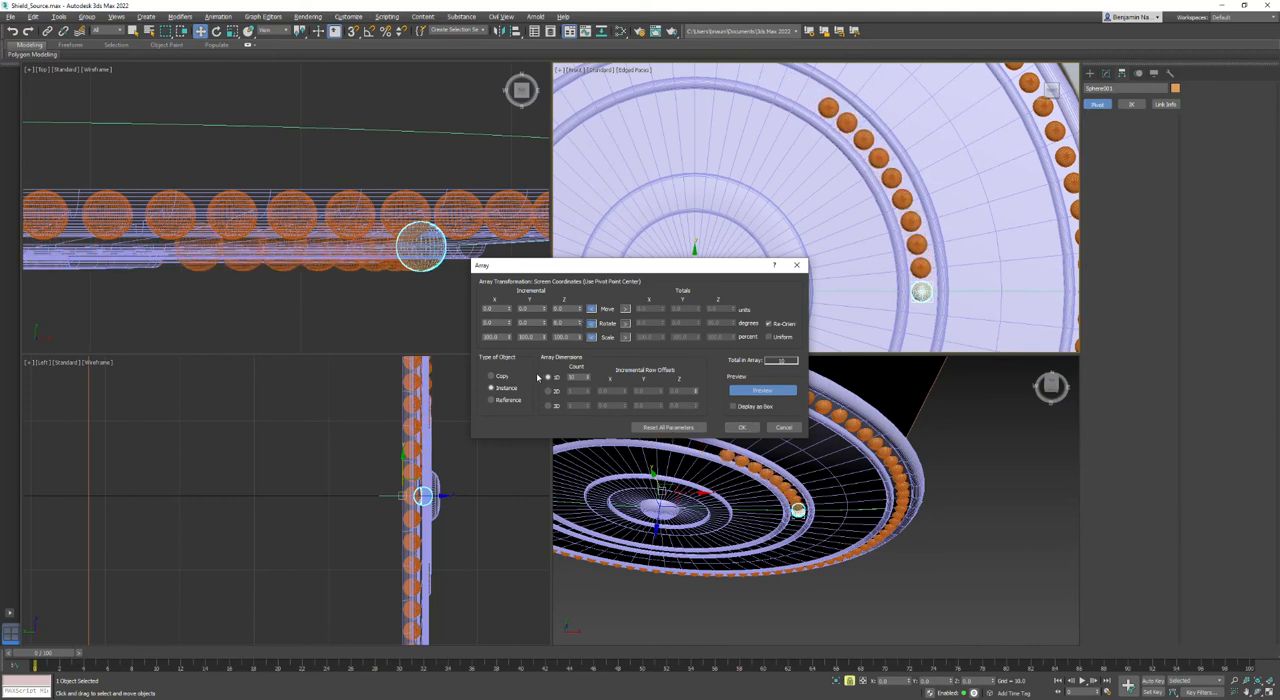
- Raise the array's 1D count to 60 and create the inner ring of bead instances
{"action": "left_click_drag", "start_coordinate": [587, 377], "coordinate": [584, 371]}
{"action": "scroll", "coordinate": [806, 191], "scroll_direction": "down", "scroll_amount": 3}
{"action": "middle_click_drag", "start_coordinate": [792, 192], "coordinate": [892, 180]}
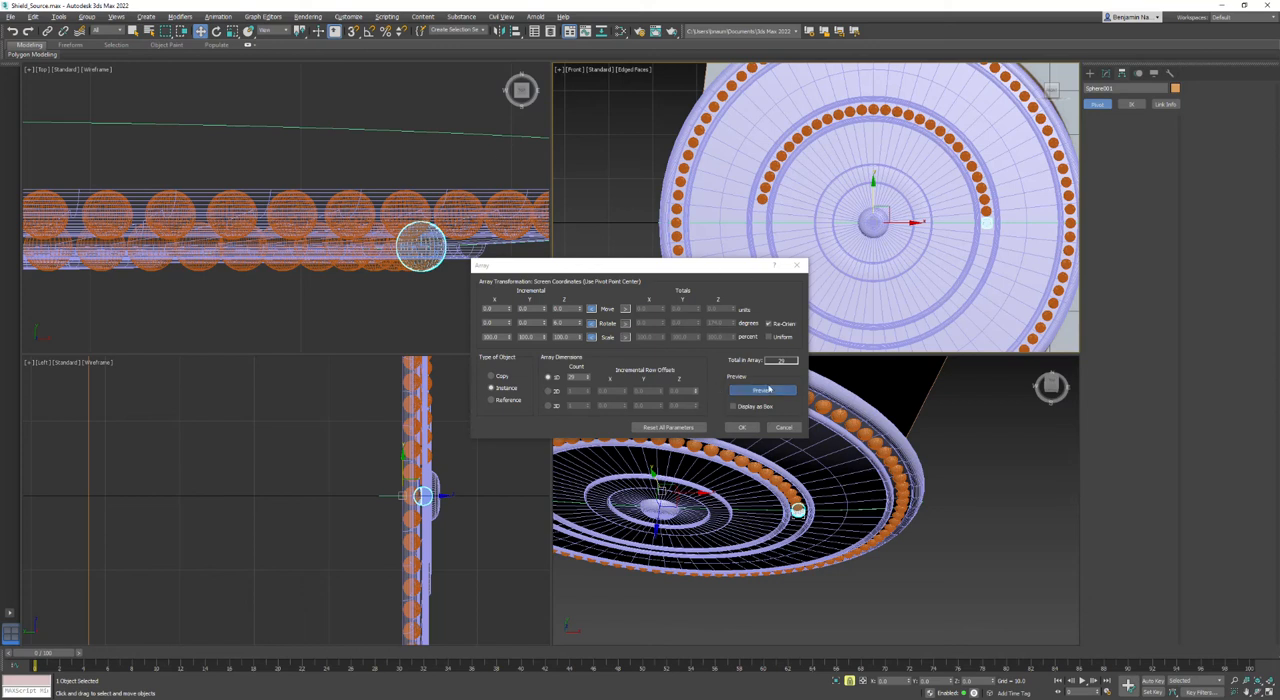
{"action": "left_click", "coordinate": [588, 376]}
{"action": "left_click", "coordinate": [588, 376]}
{"action": "left_click", "coordinate": [588, 376]}
{"action": "left_click", "coordinate": [588, 376]}
{"action": "left_click", "coordinate": [588, 376]}
{"action": "left_click_drag", "start_coordinate": [588, 377], "coordinate": [586, 370]}
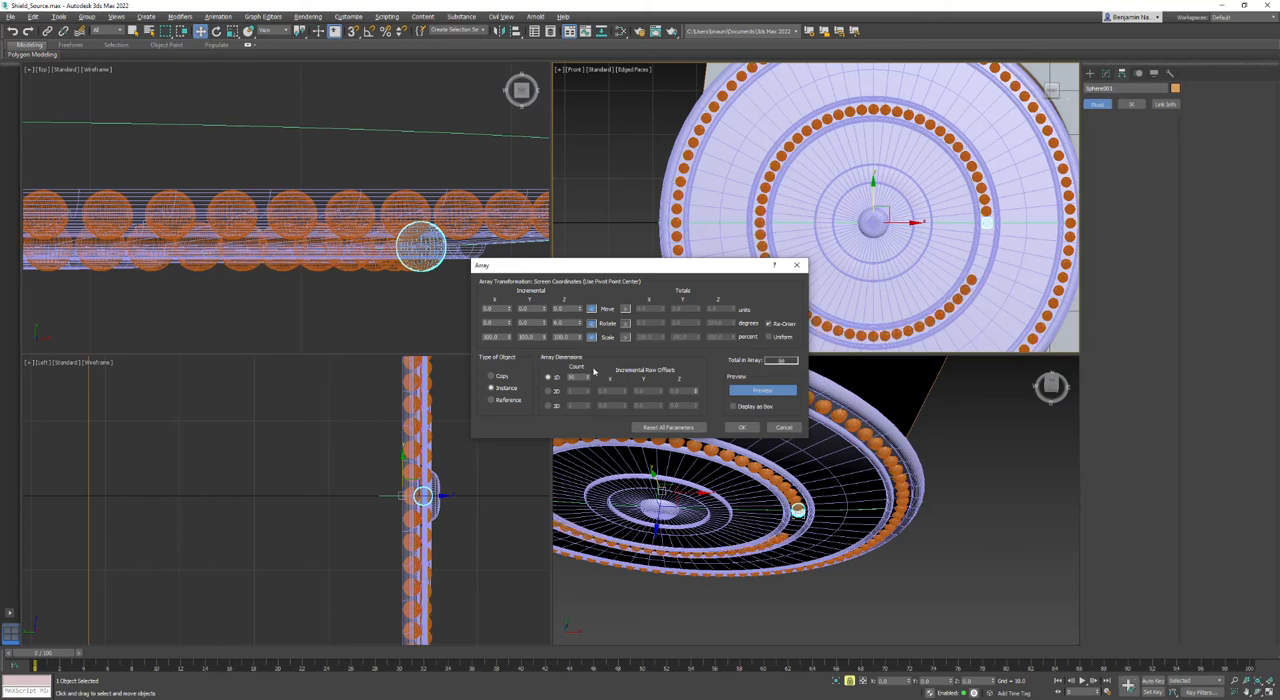
{"action": "left_click", "coordinate": [589, 375]}
{"action": "left_click", "coordinate": [589, 375]}
{"action": "left_click", "coordinate": [589, 375]}
{"action": "left_click", "coordinate": [589, 375]}
{"action": "left_click", "coordinate": [589, 375]}
{"action": "left_click", "coordinate": [589, 376]}
{"action": "left_click", "coordinate": [589, 376]}
{"action": "left_click", "coordinate": [589, 375]}
{"action": "left_click", "coordinate": [589, 375]}
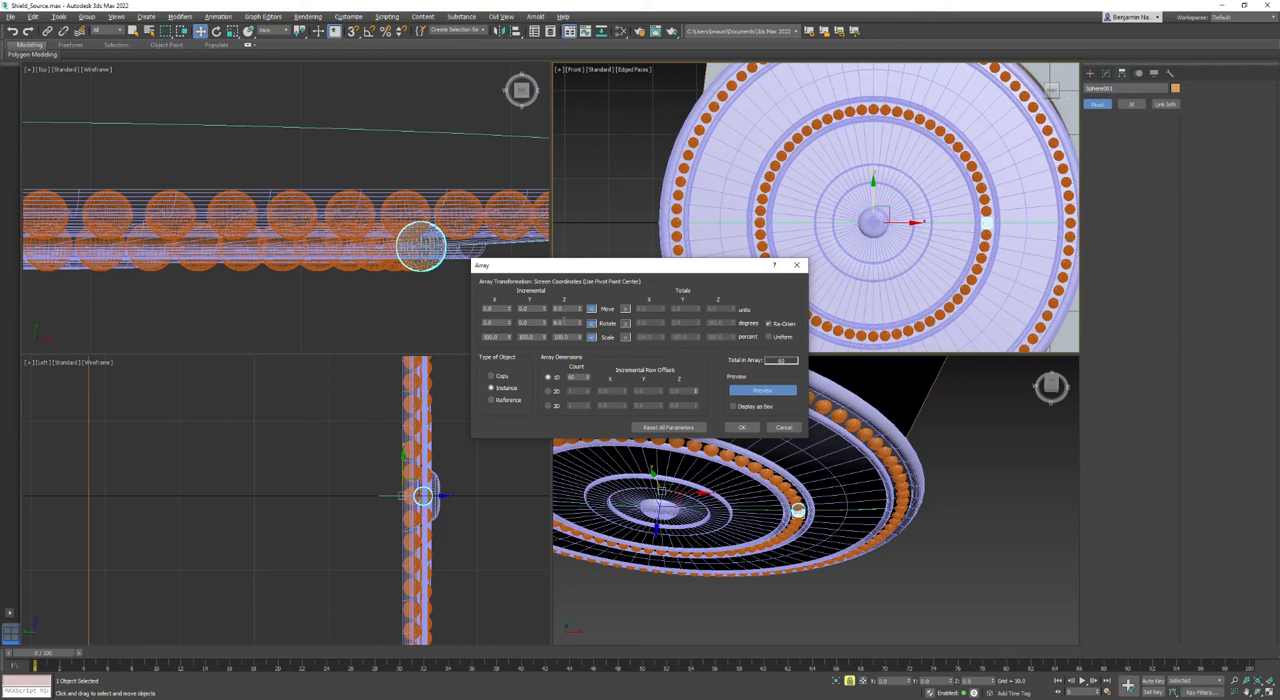
{"action": "left_click", "coordinate": [738, 428]}
- Examine both bead rings beside the reference image in a maximized perspective view without edged faces
{"action": "left_click", "coordinate": [957, 466]}
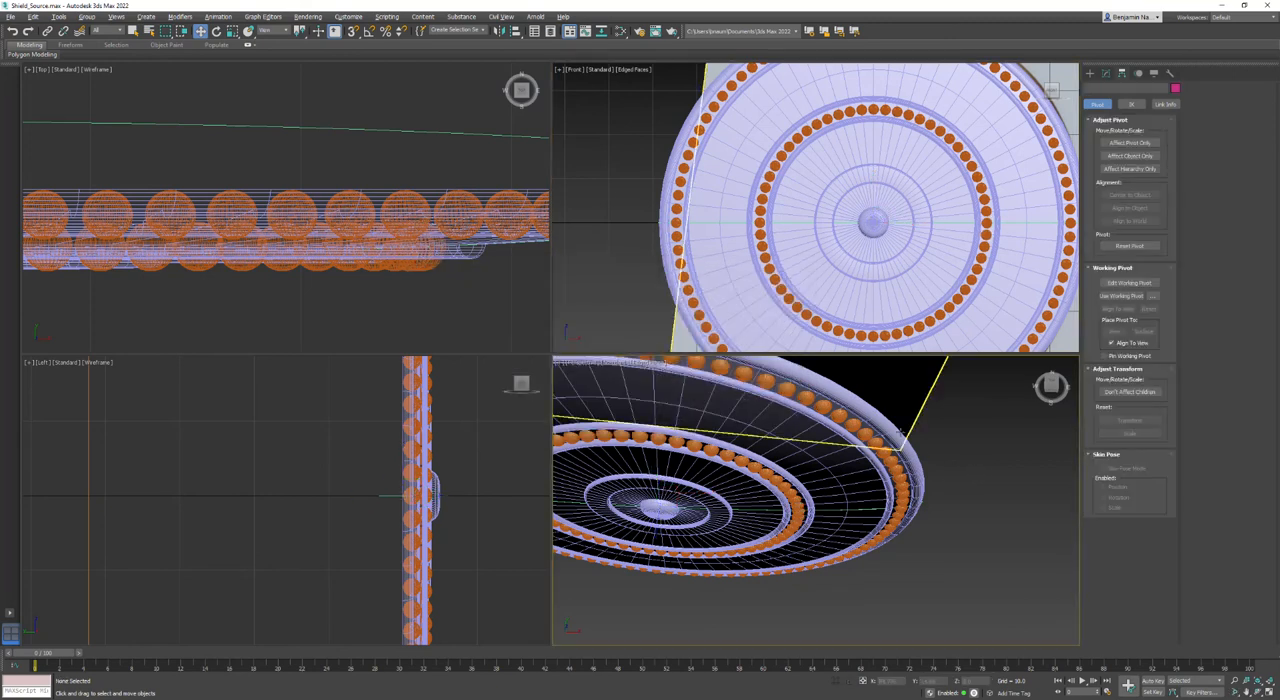
{"action": "middle_click_drag", "start_coordinate": [852, 404], "coordinate": [909, 435], "text": "alt"}
{"action": "mouse_move", "coordinate": [687, 427]}
{"action": "middle_mouse_down"}
{"action": "mouse_move", "coordinate": [692, 418]}
{"action": "mouse_move", "coordinate": [514, 364]}
{"action": "mouse_move", "coordinate": [546, 380]}
{"action": "mouse_move", "coordinate": [640, 346]}
{"action": "mouse_move", "coordinate": [663, 394]}
{"action": "mouse_move", "coordinate": [628, 435]}
{"action": "mouse_move", "coordinate": [570, 302]}
{"action": "mouse_move", "coordinate": [583, 420]}
{"action": "mouse_move", "coordinate": [539, 339]}
{"action": "middle_mouse_up"}
{"action": "key", "text": "alt+w"}
{"action": "scroll", "coordinate": [514, 364], "scroll_direction": "down", "scroll_amount": 2}
{"action": "key", "text": "F4"}
{"action": "scroll", "coordinate": [555, 336], "scroll_direction": "down", "scroll_amount": 2}
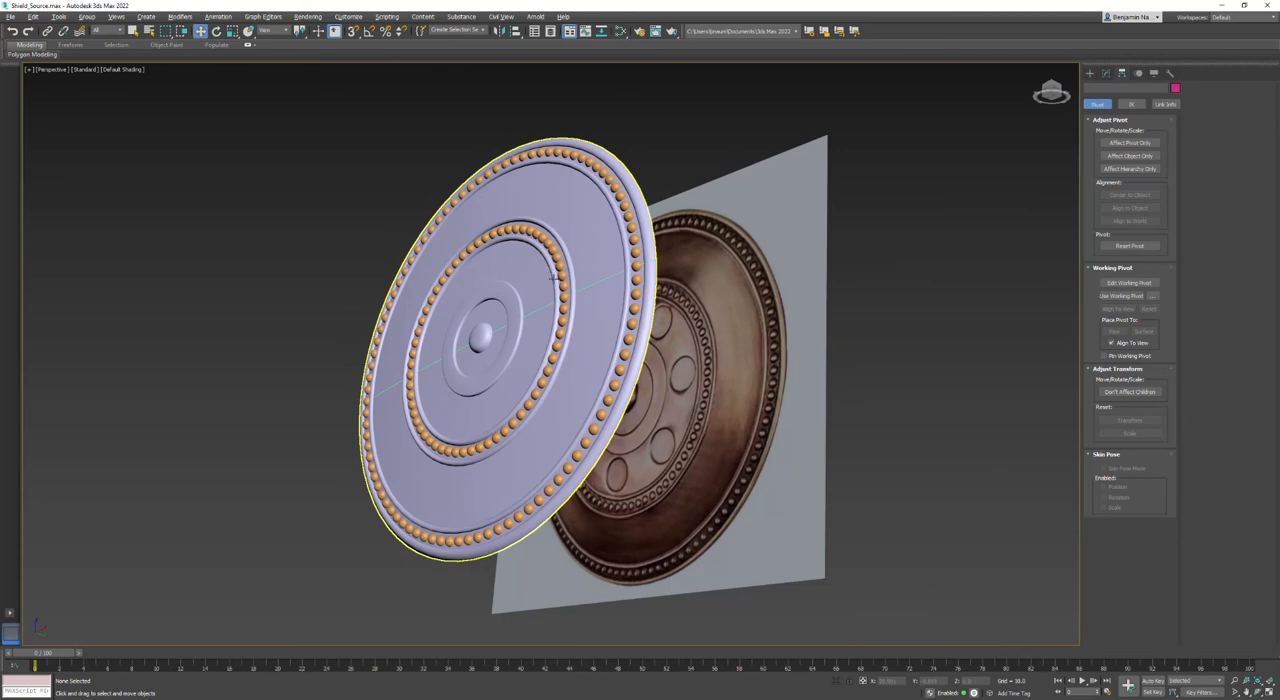
- Return to the four-viewport layout and hide the shield body so the reference image is exposed
{"action": "key", "text": "alt+w"}
{"action": "middle_click_drag", "start_coordinate": [382, 231], "coordinate": [406, 183]}
{"action": "scroll", "coordinate": [406, 183], "scroll_direction": "down", "scroll_amount": 6}
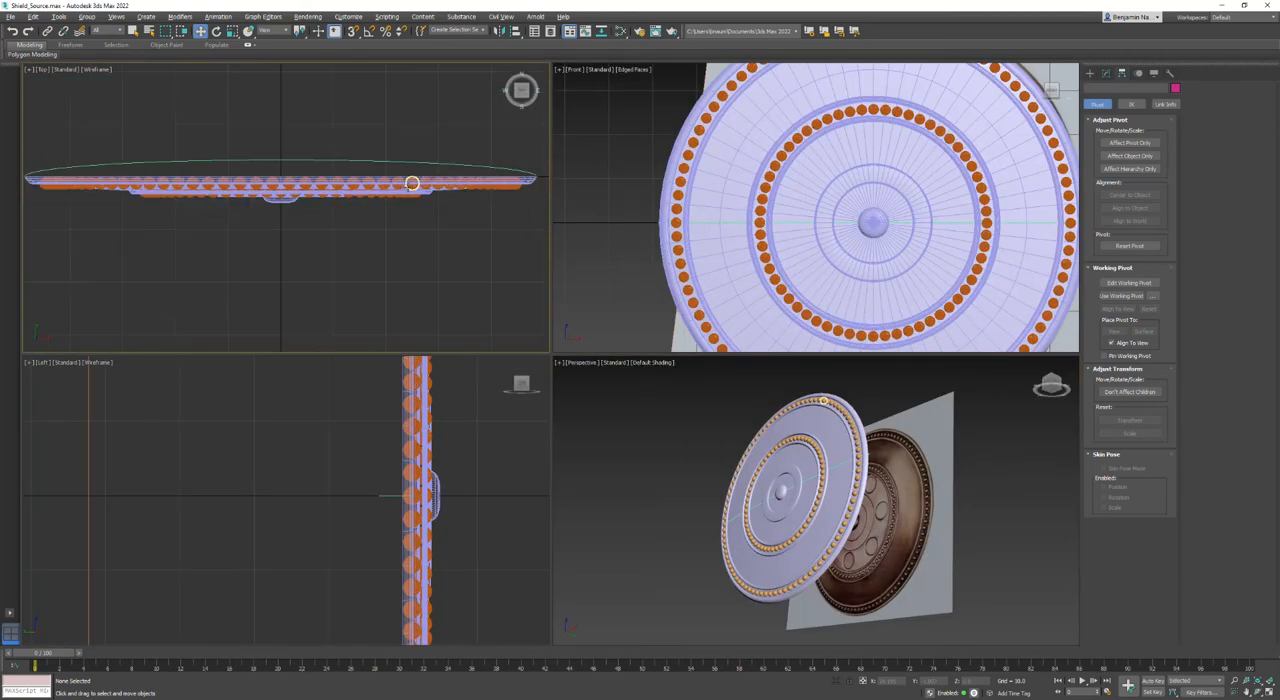
{"action": "left_click", "coordinate": [908, 182]}
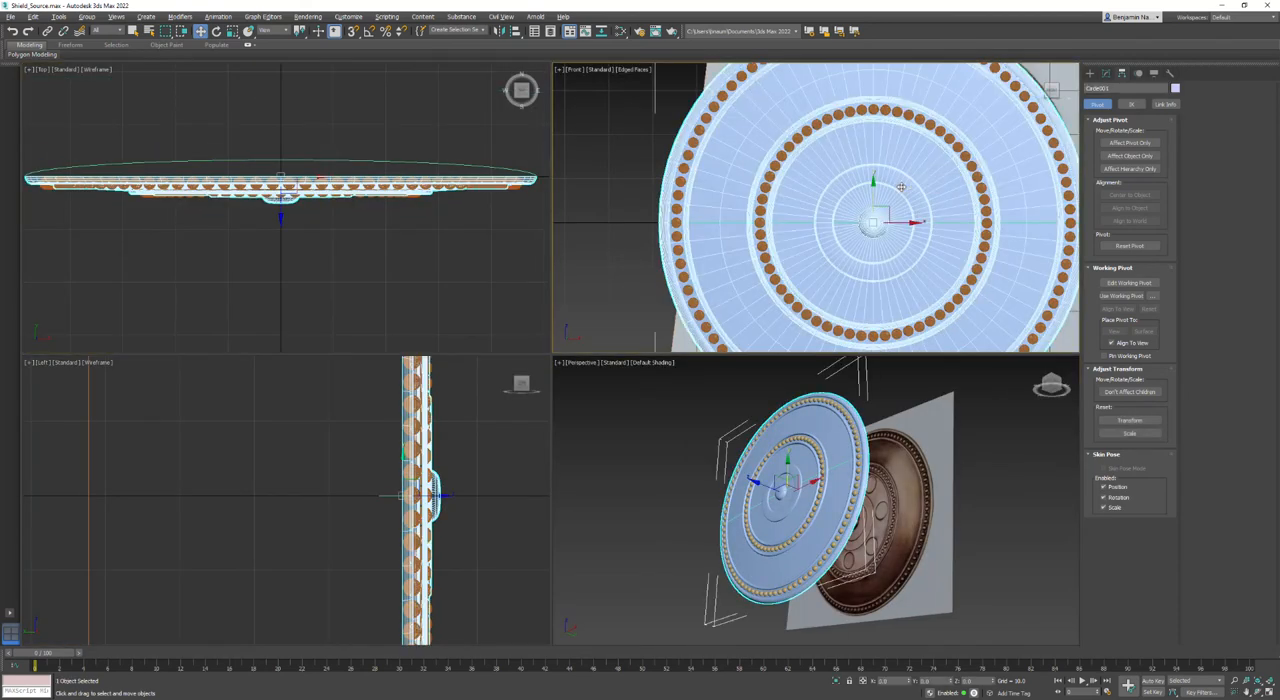
{"action": "right_click", "coordinate": [906, 182]}
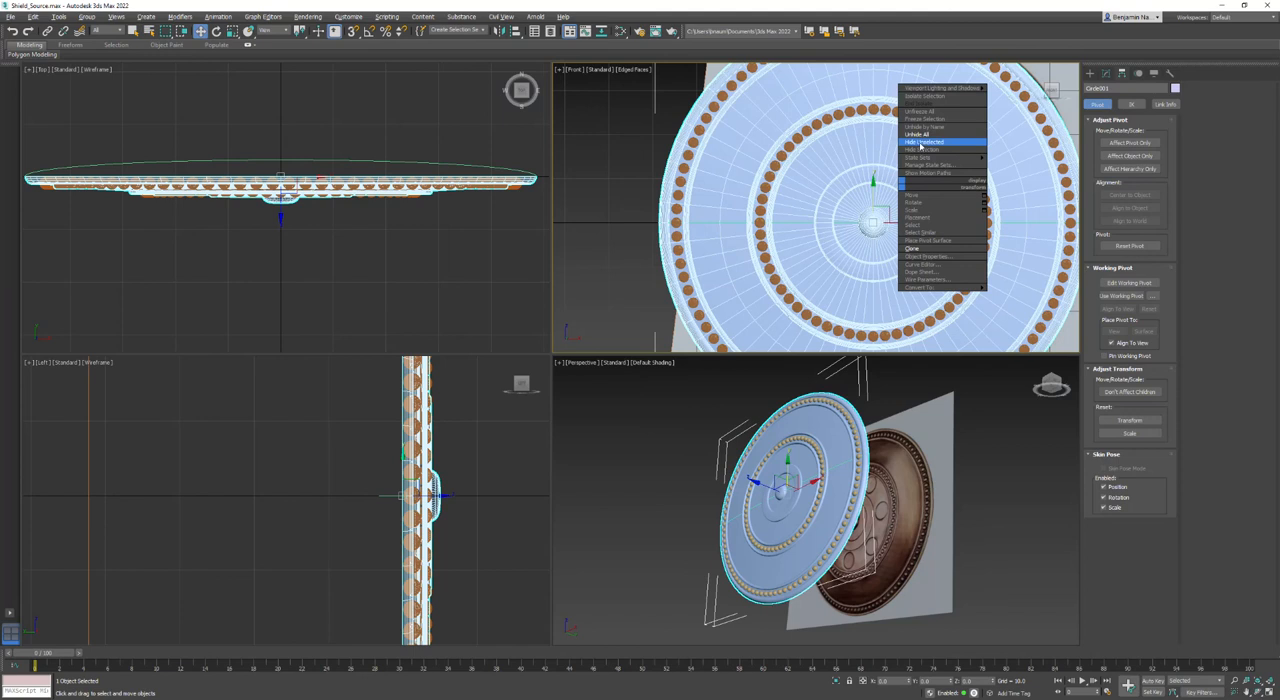
{"action": "left_click", "coordinate": [922, 149]}
- Create a cylinder over the round boss beside the inner bead ring in the front view, about 4.2 in radius and 13.4 high
{"action": "scroll", "coordinate": [915, 203], "scroll_direction": "up", "scroll_amount": 3}
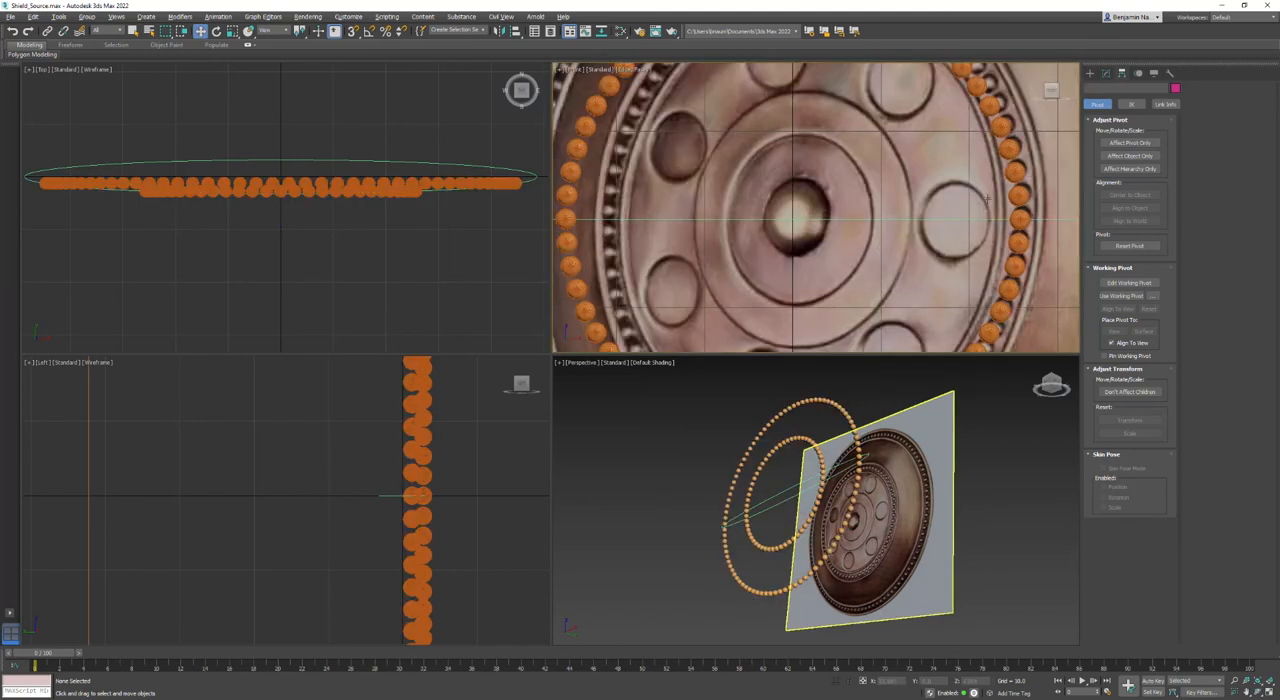
{"action": "left_click", "coordinate": [1089, 74]}
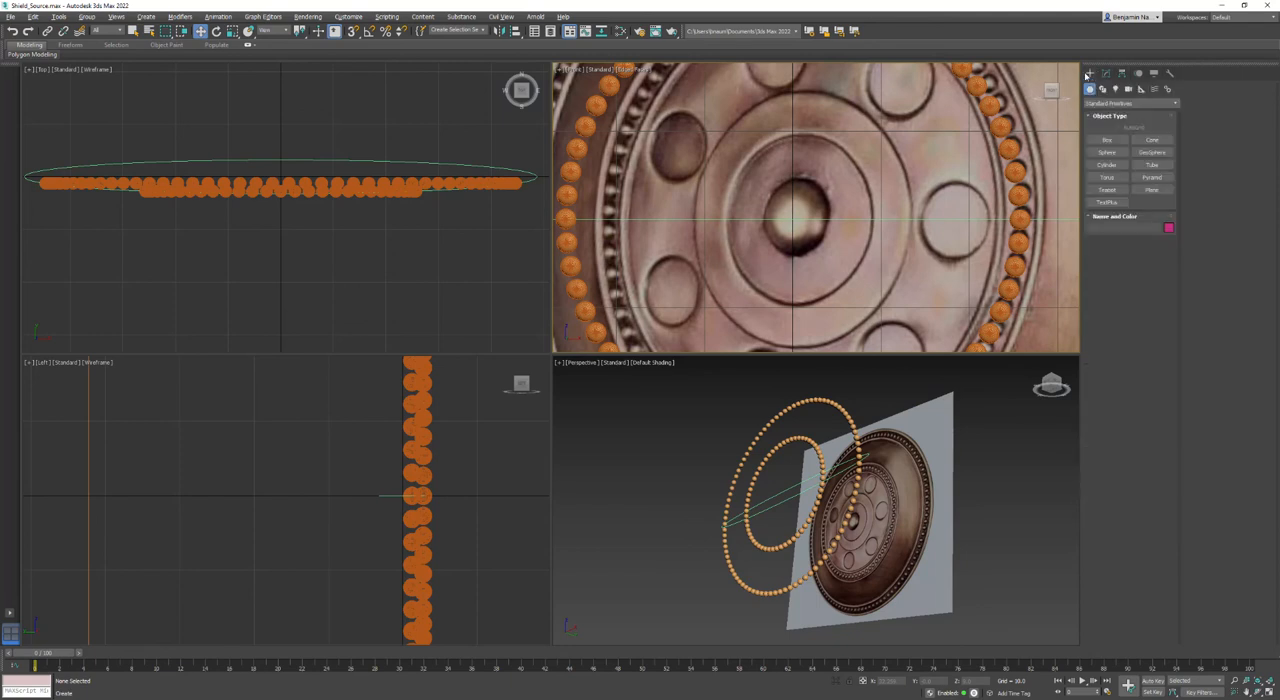
{"action": "left_click", "coordinate": [1107, 164]}
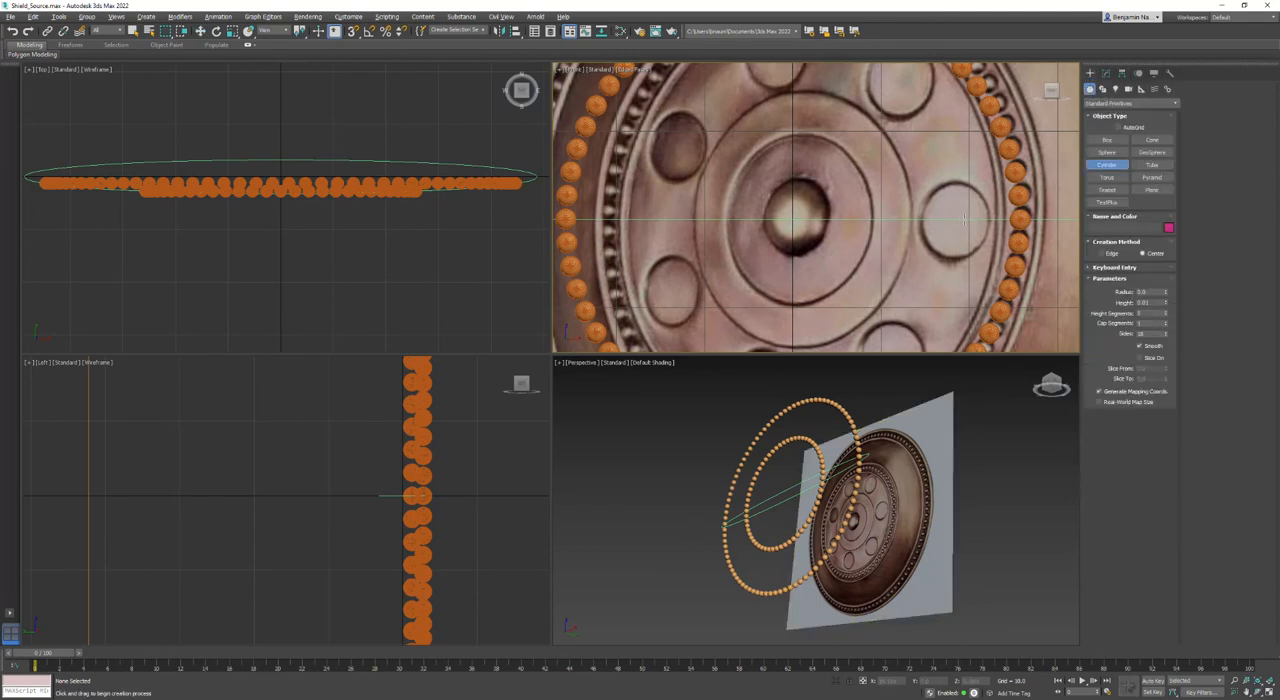
{"action": "left_click_drag", "start_coordinate": [955, 218], "coordinate": [953, 256]}
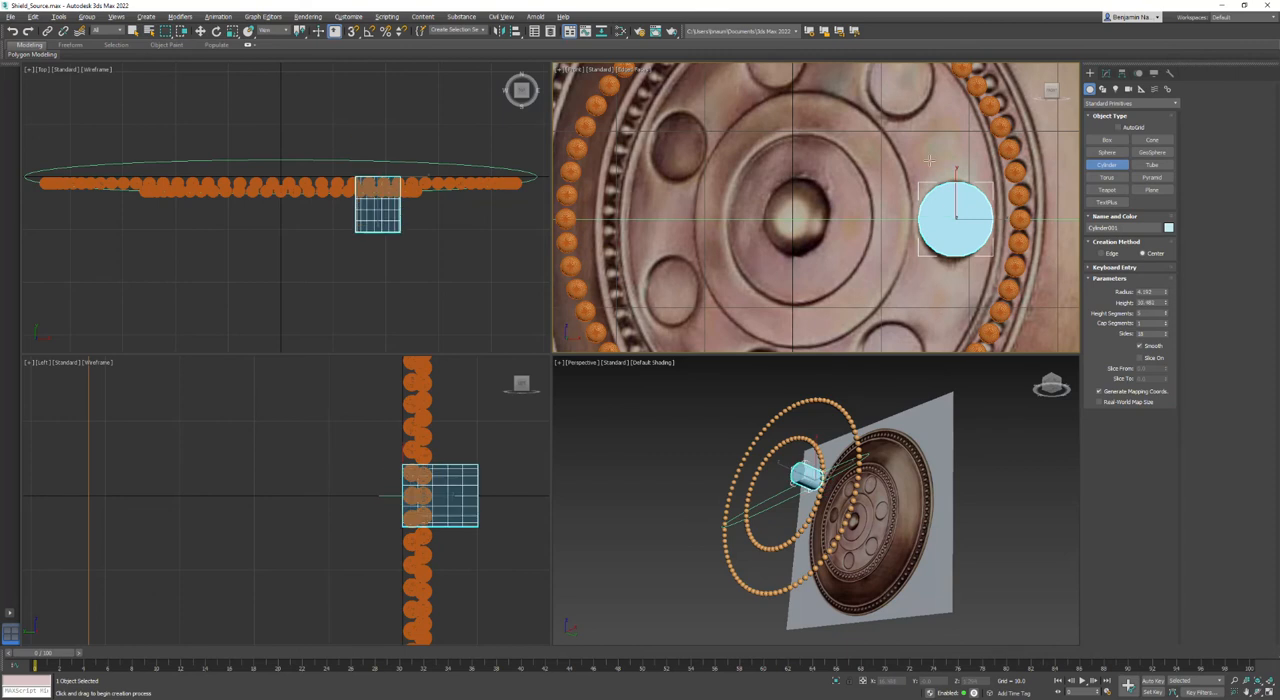
{"action": "left_click", "coordinate": [933, 132]}
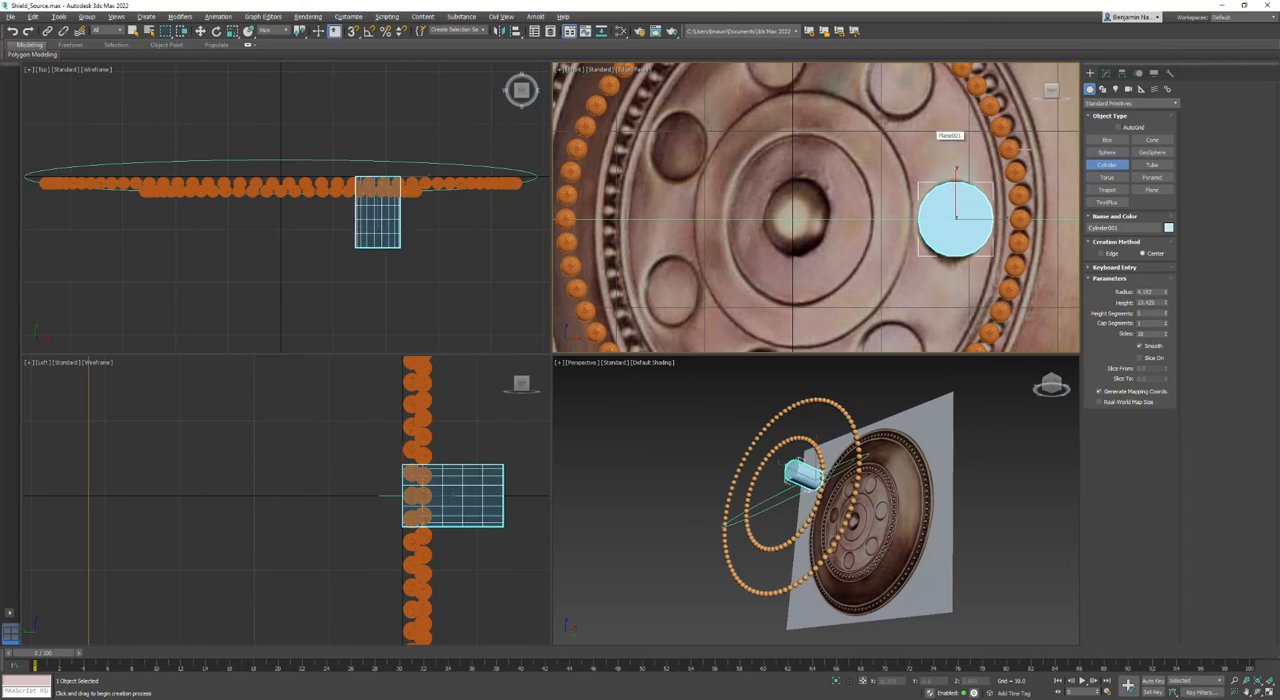
- Reduce the cylinder's height segments to 1 and increase its cap segments and number of sides
{"action": "left_click", "coordinate": [1106, 73]}
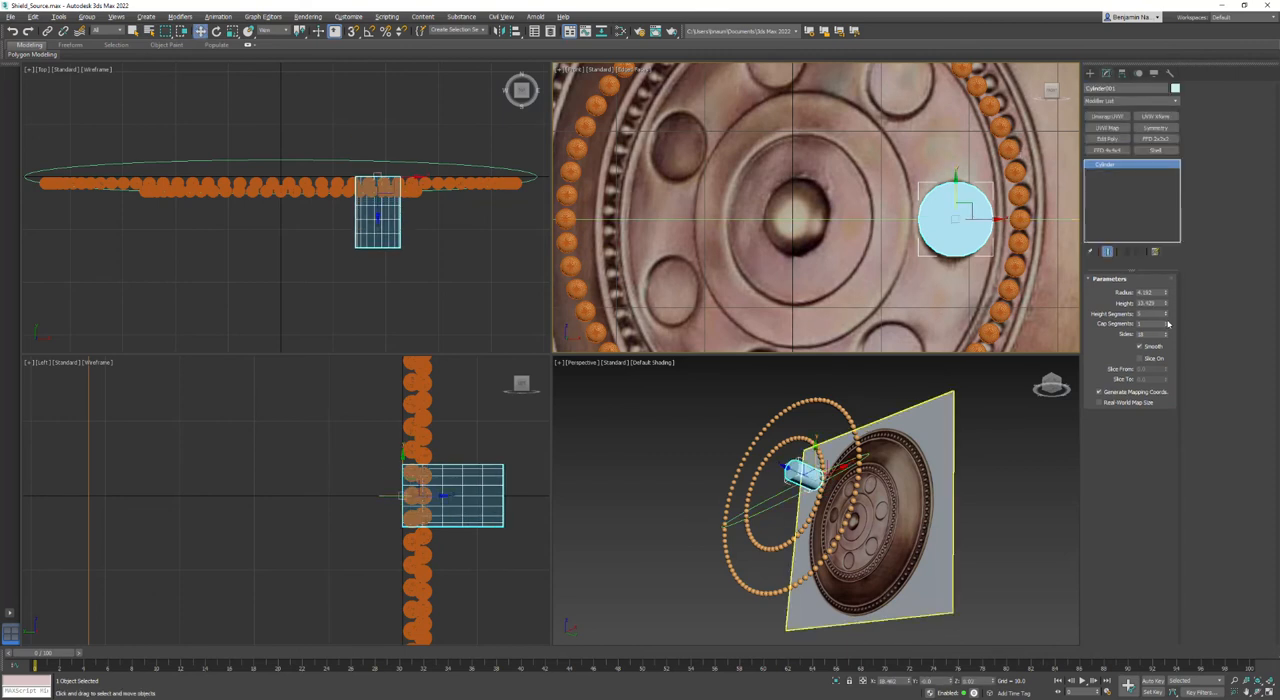
{"action": "left_click_drag", "start_coordinate": [1151, 325], "coordinate": [1086, 337]}
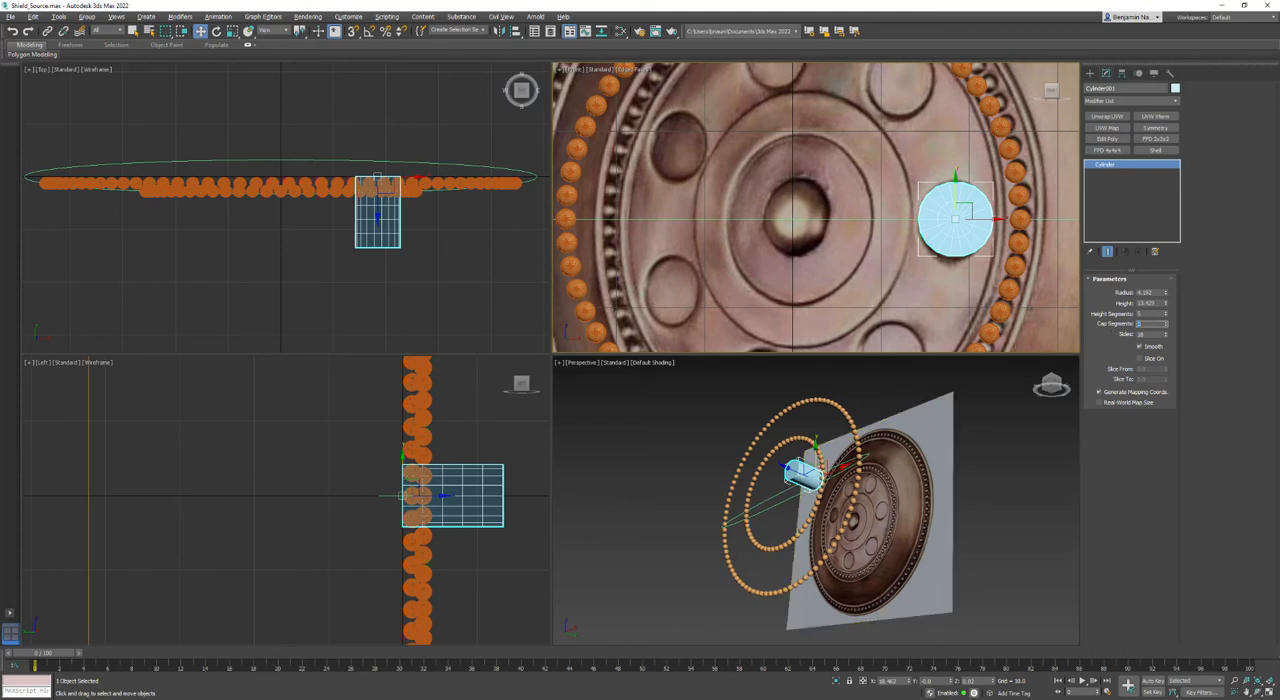
{"action": "scroll", "coordinate": [972, 203], "scroll_direction": "up", "scroll_amount": 4}
{"action": "left_click_drag", "start_coordinate": [1149, 314], "coordinate": [935, 303]}
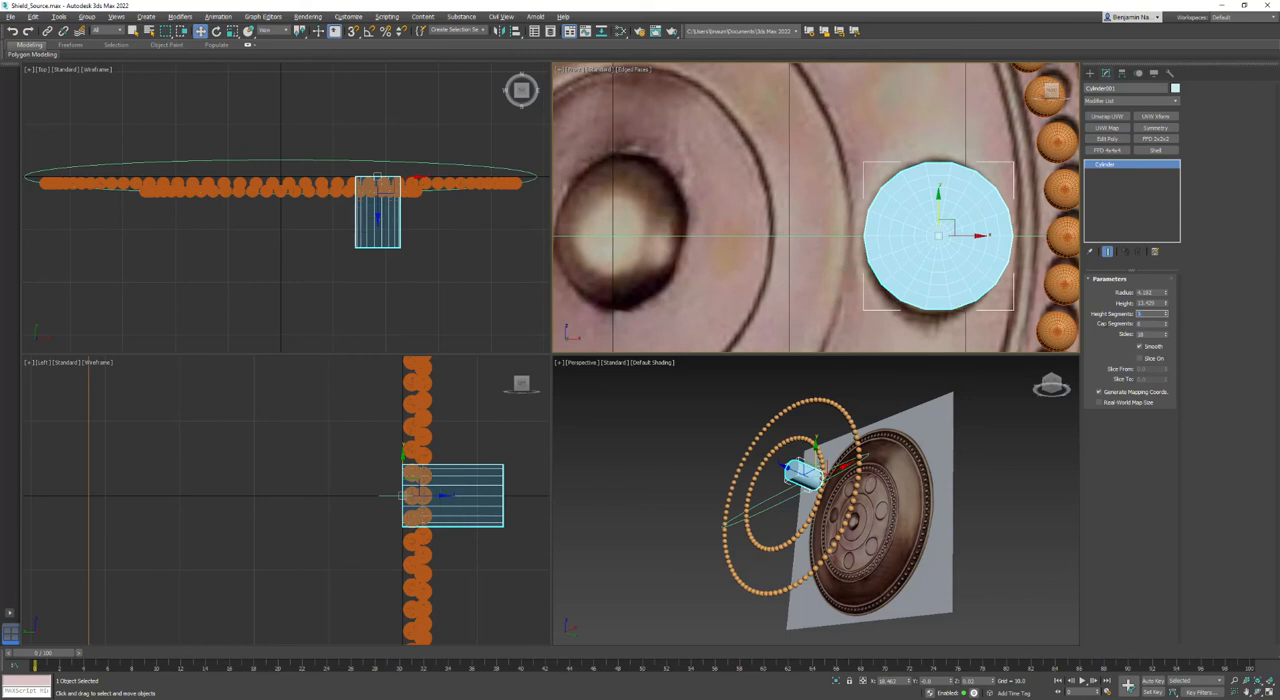
{"action": "key", "text": "Tab"}
{"action": "key", "text": "Tab"}
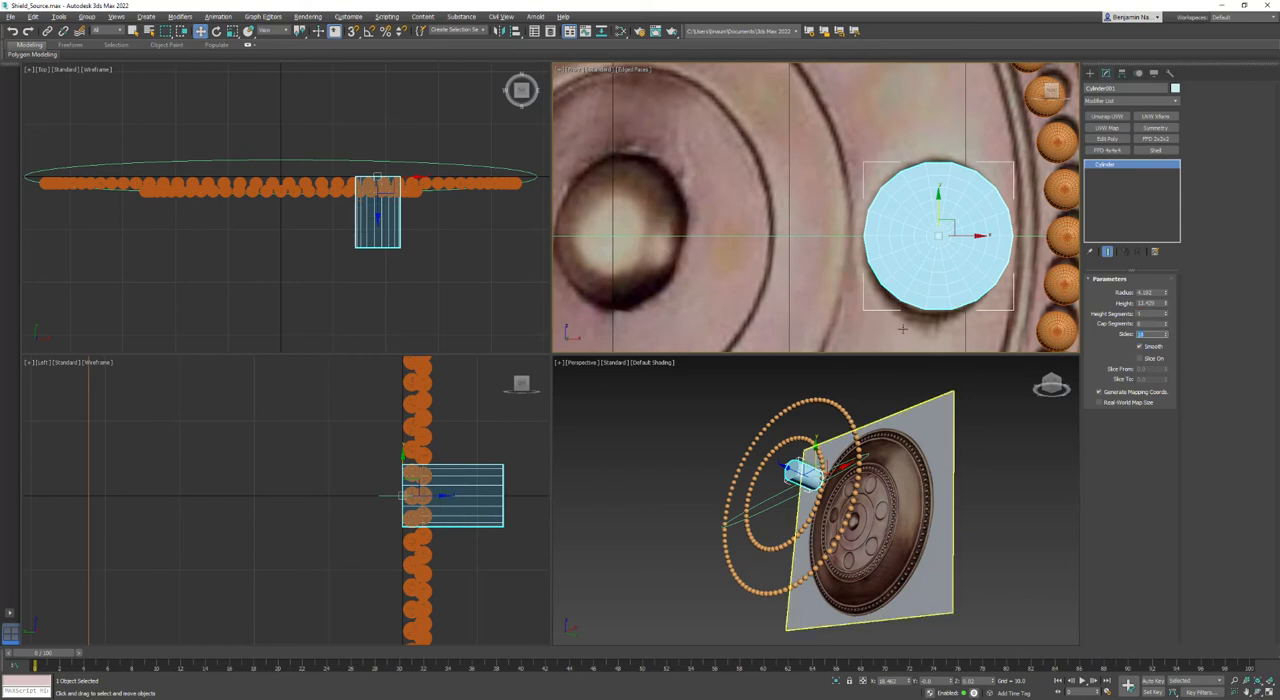
{"action": "key", "text": "Return"}
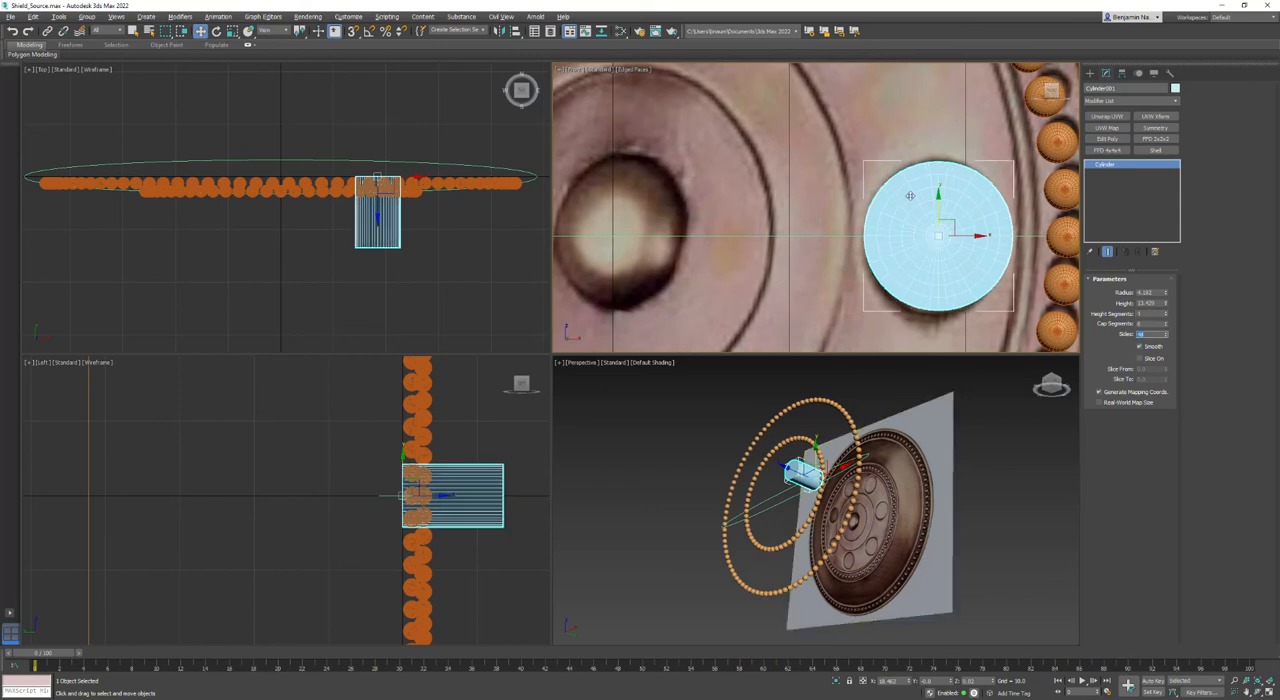
- Convert the cylinder to an editable poly and enter polygon selection
{"action": "right_click", "coordinate": [1003, 217]}
{"action": "mouse_move", "coordinate": [935, 320]}
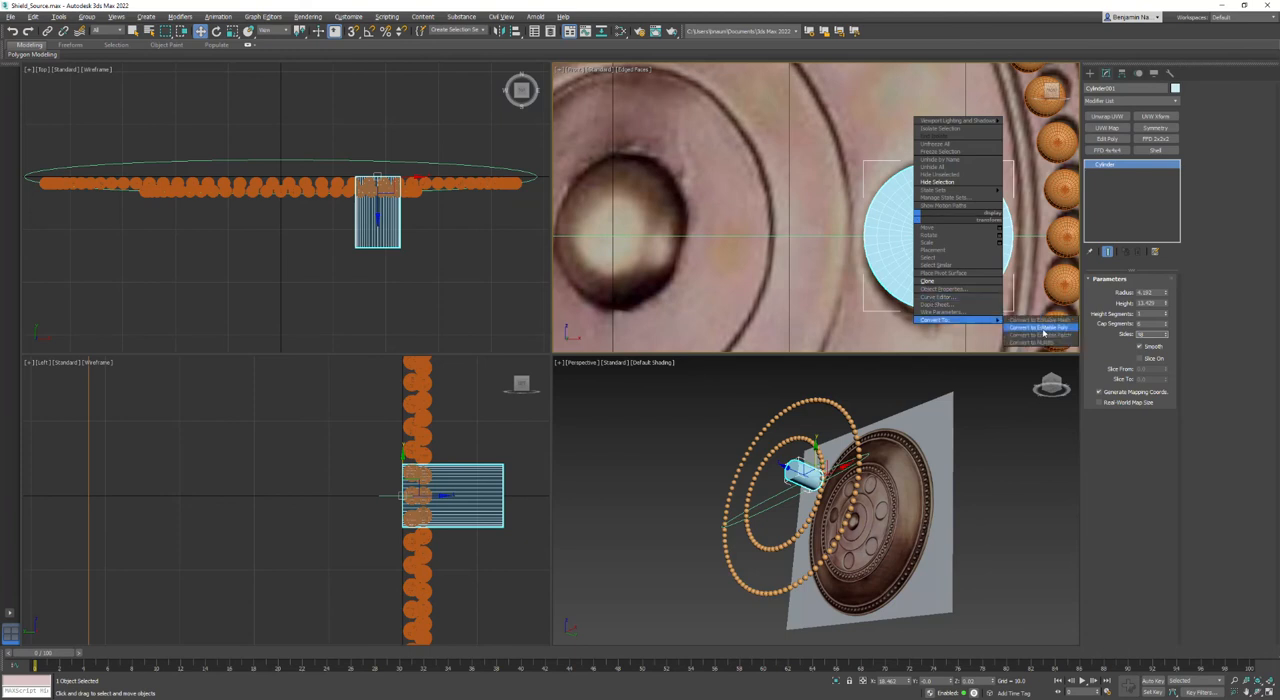
{"action": "left_click", "coordinate": [1043, 332]}
{"action": "key", "text": "4"}
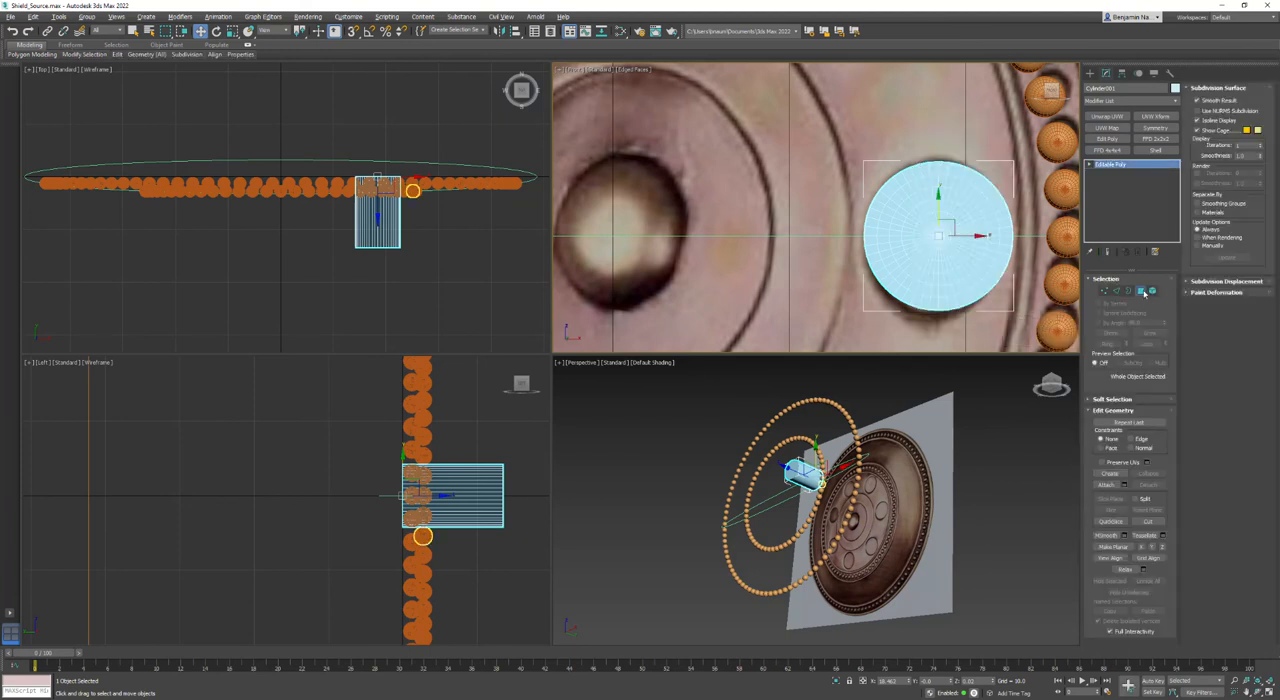
- Frame the cylinder in the perspective view and turn on Edged Faces shading there
{"action": "left_click_drag", "start_coordinate": [286, 142], "coordinate": [538, 206]}
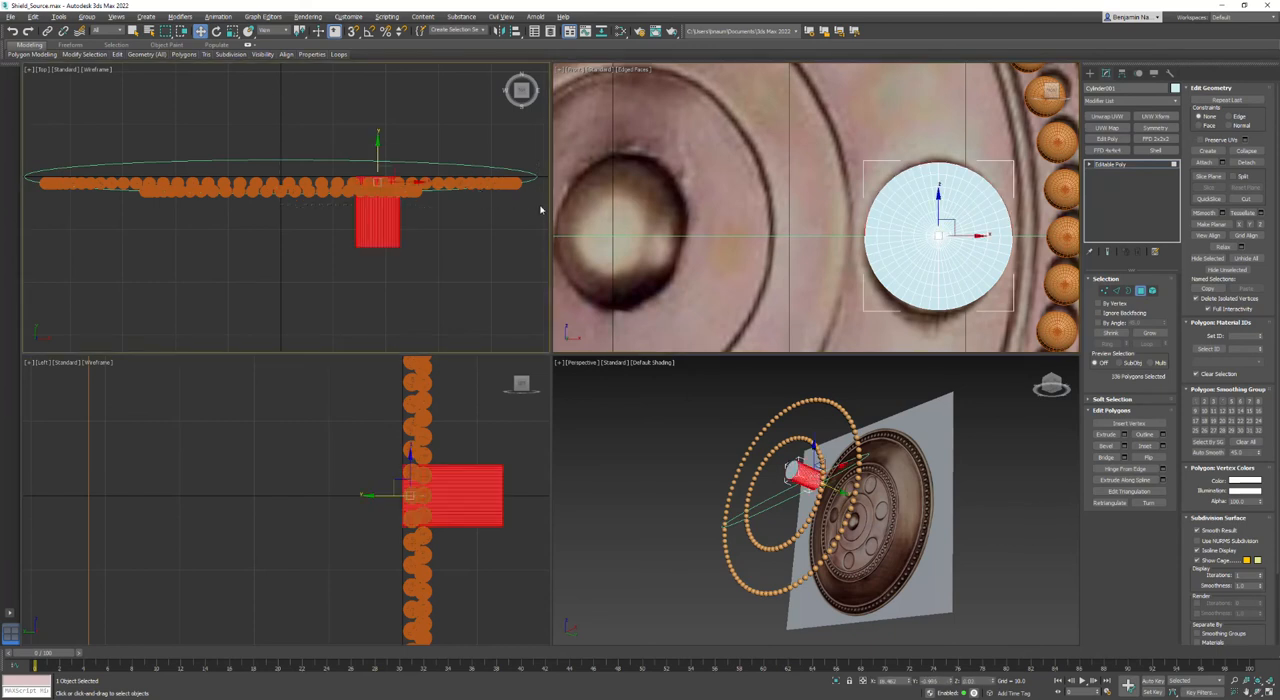
{"action": "middle_click_drag", "start_coordinate": [895, 465], "coordinate": [848, 494], "text": "alt"}
{"action": "left_click", "coordinate": [832, 511]}
{"action": "key", "text": "z"}
{"action": "left_click", "coordinate": [838, 444]}
{"action": "left_click", "coordinate": [651, 362]}
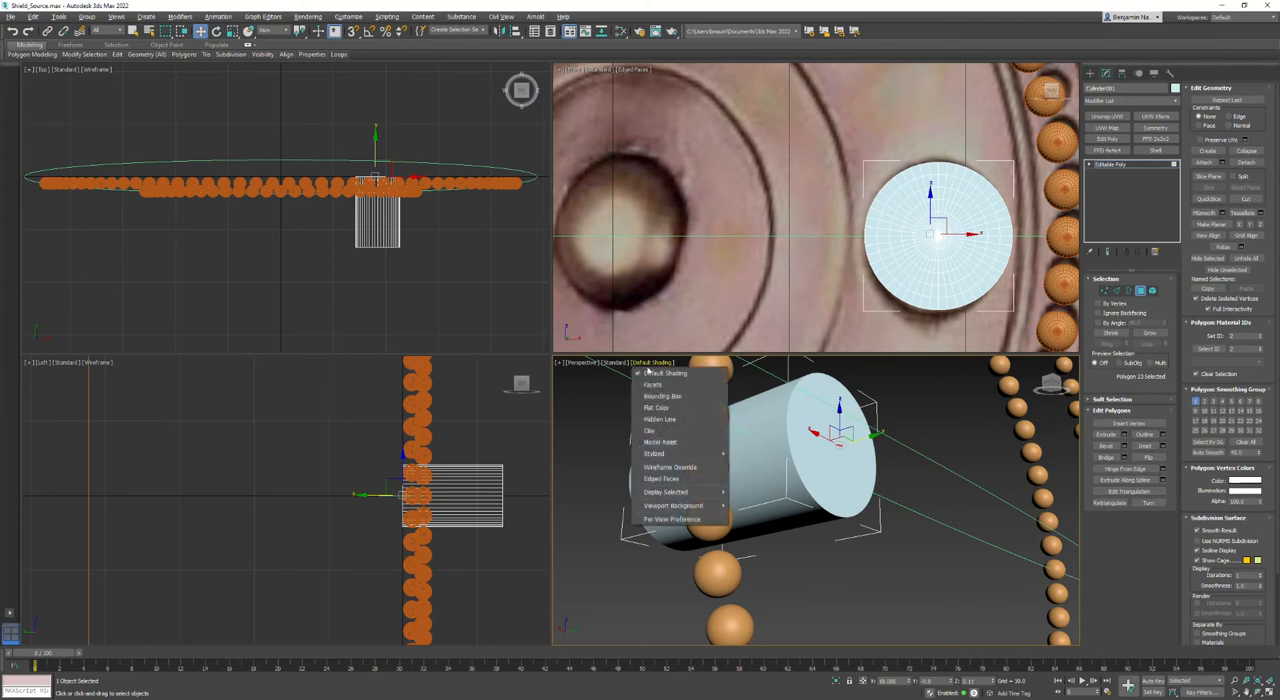
{"action": "left_click", "coordinate": [668, 480]}
- Select all polygons of the cylinder's back cap and delete them
{"action": "left_click", "coordinate": [855, 448]}
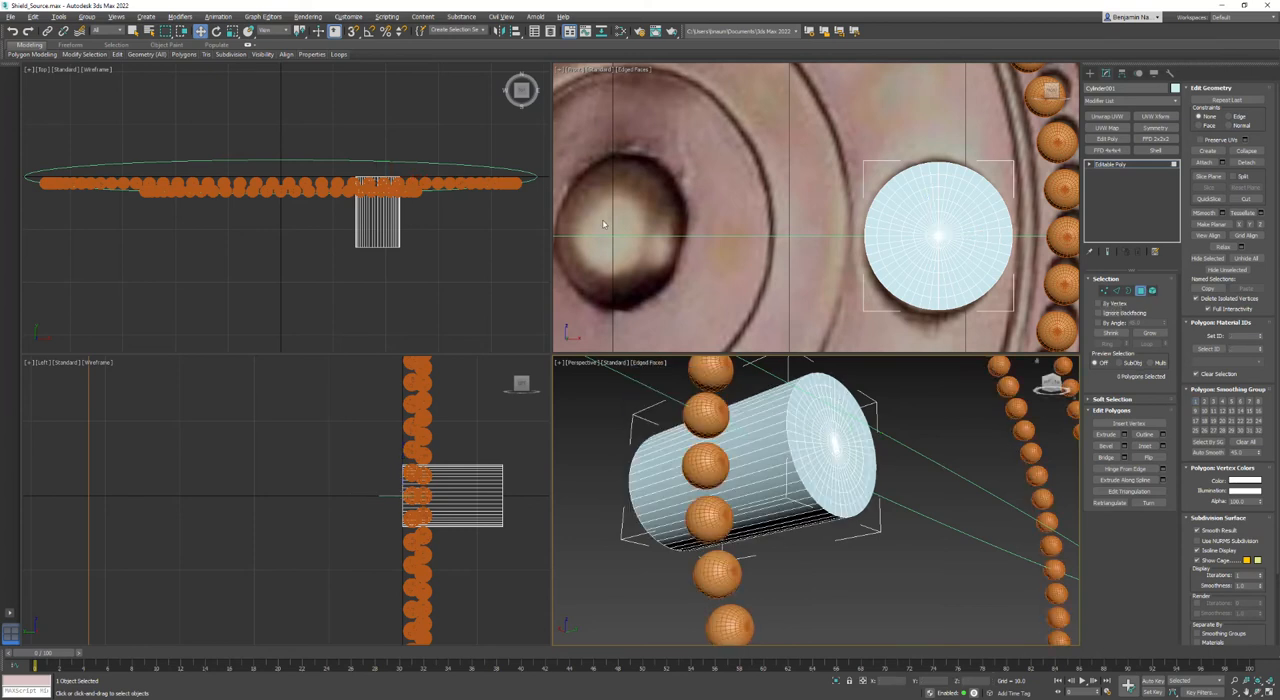
{"action": "left_click_drag", "start_coordinate": [303, 123], "coordinate": [278, 314]}
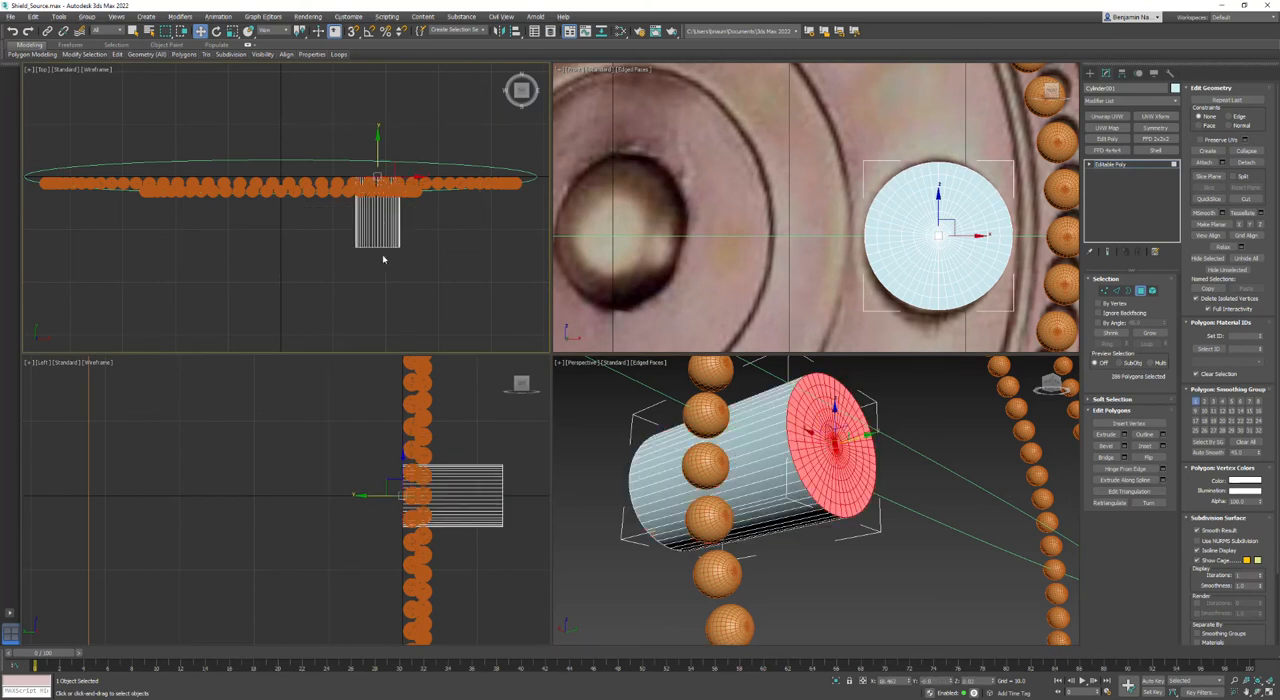
{"action": "key", "text": "Delete"}
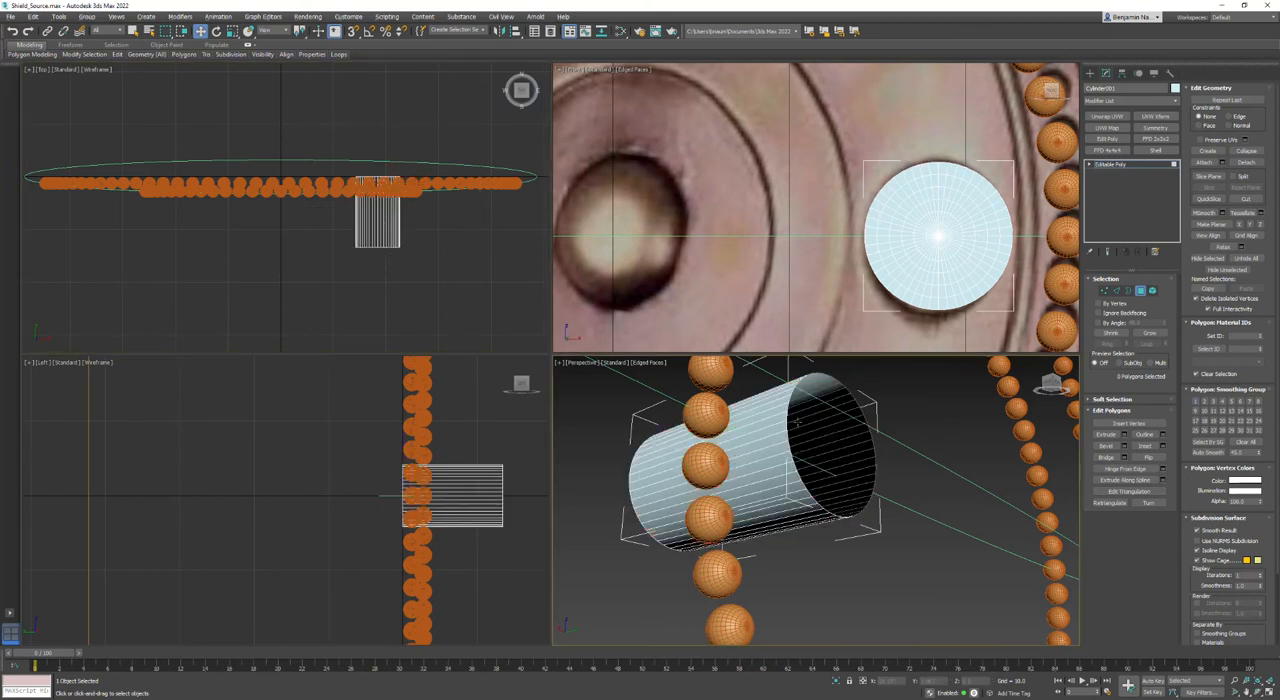
- Select the cylinder's open back border and move it forward along Y, close to the front of the bead rings
{"action": "left_click", "coordinate": [1128, 290]}
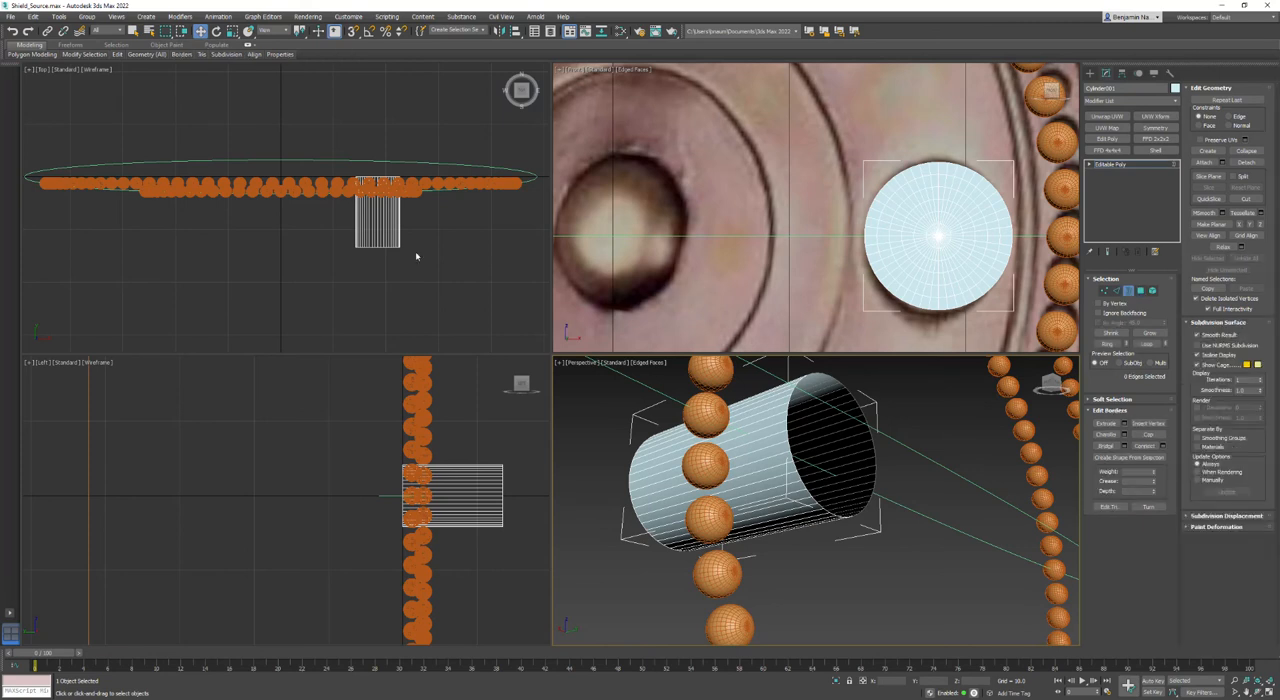
{"action": "left_click_drag", "start_coordinate": [391, 146], "coordinate": [331, 209]}
{"action": "scroll", "coordinate": [374, 162], "scroll_direction": "up", "scroll_amount": 5}
{"action": "left_click_drag", "start_coordinate": [387, 179], "coordinate": [387, 212]}
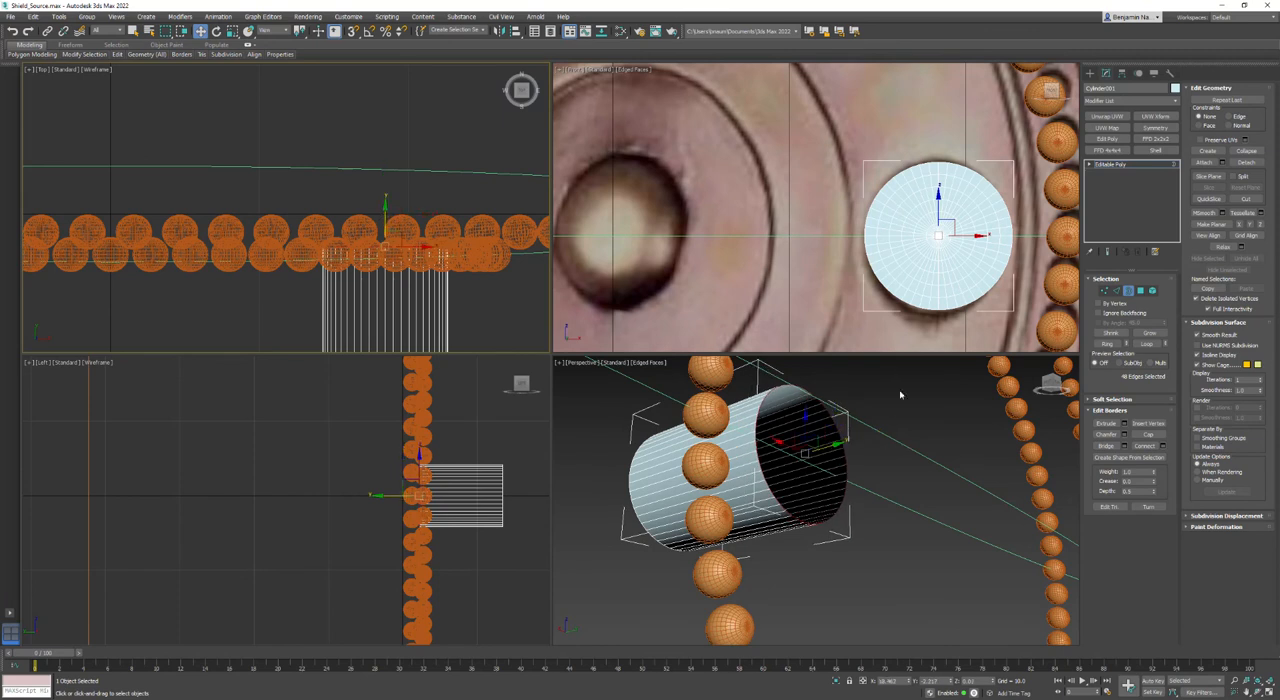
- Unhide all objects and adjust the cylinder's open border along Y against the shield surface
{"action": "right_click", "coordinate": [599, 407]}
{"action": "right_click", "coordinate": [595, 400]}
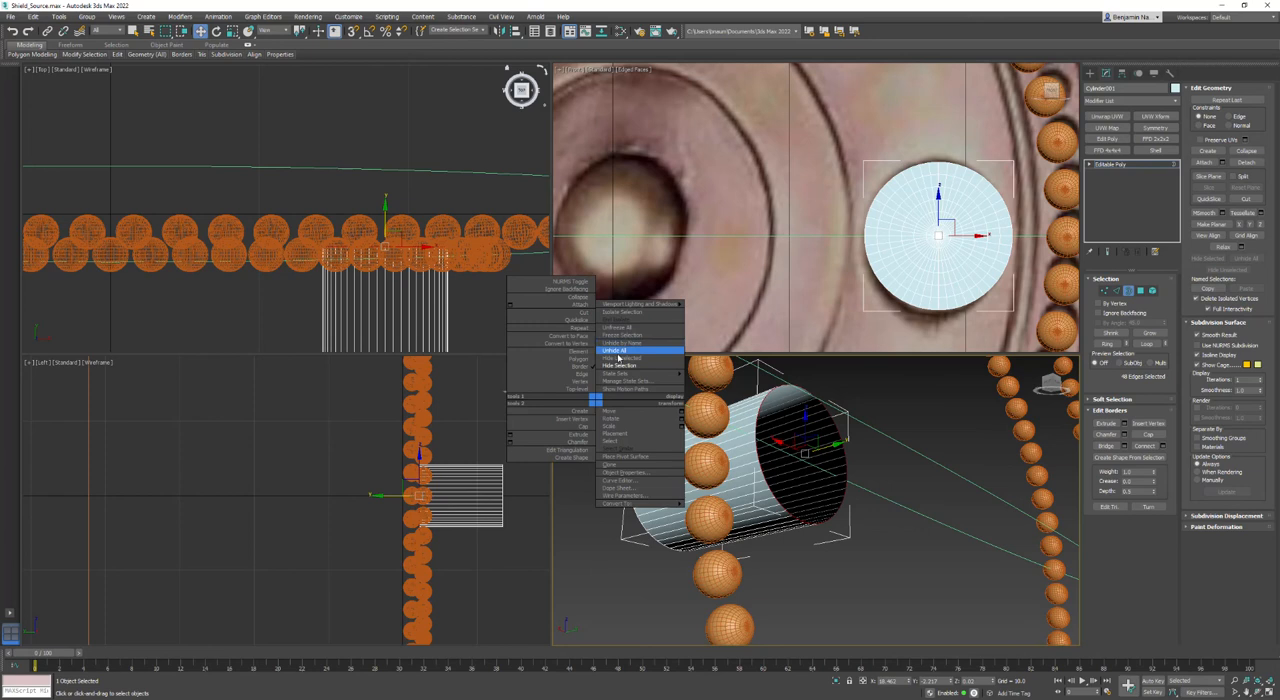
{"action": "left_click", "coordinate": [617, 352]}
{"action": "middle_click_drag", "start_coordinate": [760, 460], "coordinate": [877, 551], "text": "alt"}
{"action": "key", "text": "w"}
{"action": "left_click_drag", "start_coordinate": [796, 429], "coordinate": [800, 423]}
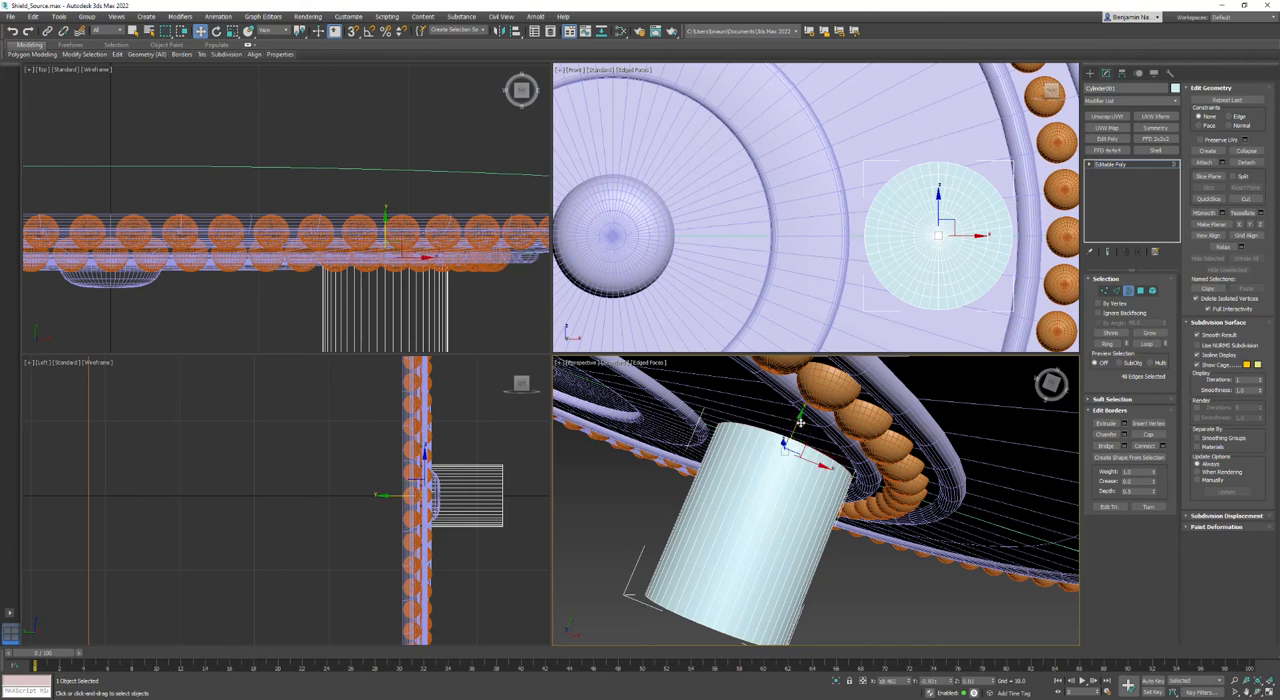
- Leave border selection and disable the shield body's Lathe modifier to expose its profile spline
{"action": "right_click", "coordinate": [916, 435]}
{"action": "left_click", "coordinate": [904, 412]}
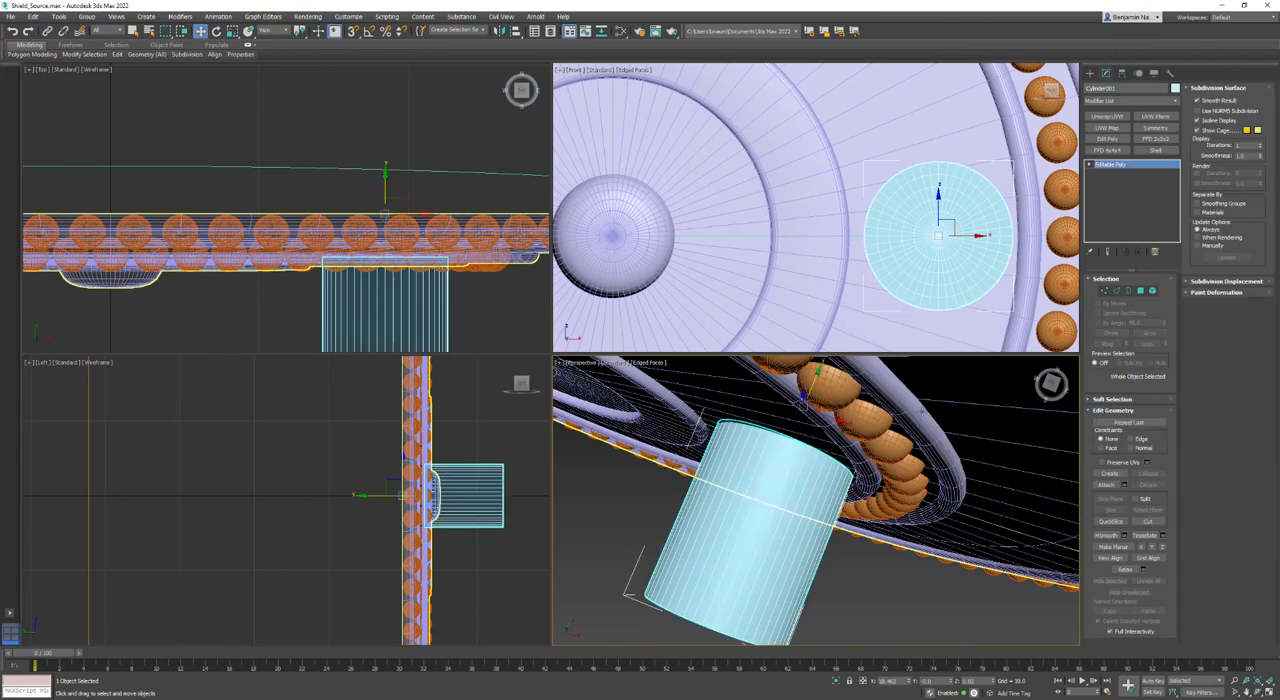
{"action": "left_click", "coordinate": [922, 412]}
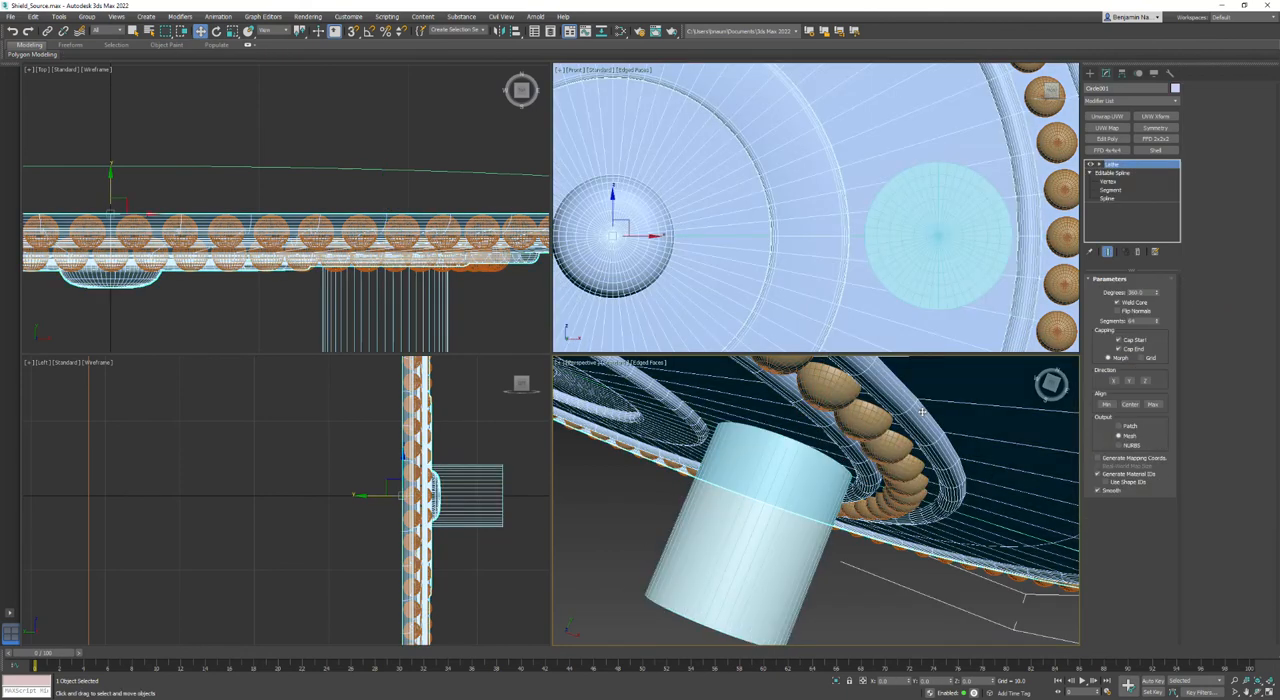
{"action": "left_click", "coordinate": [1090, 165]}
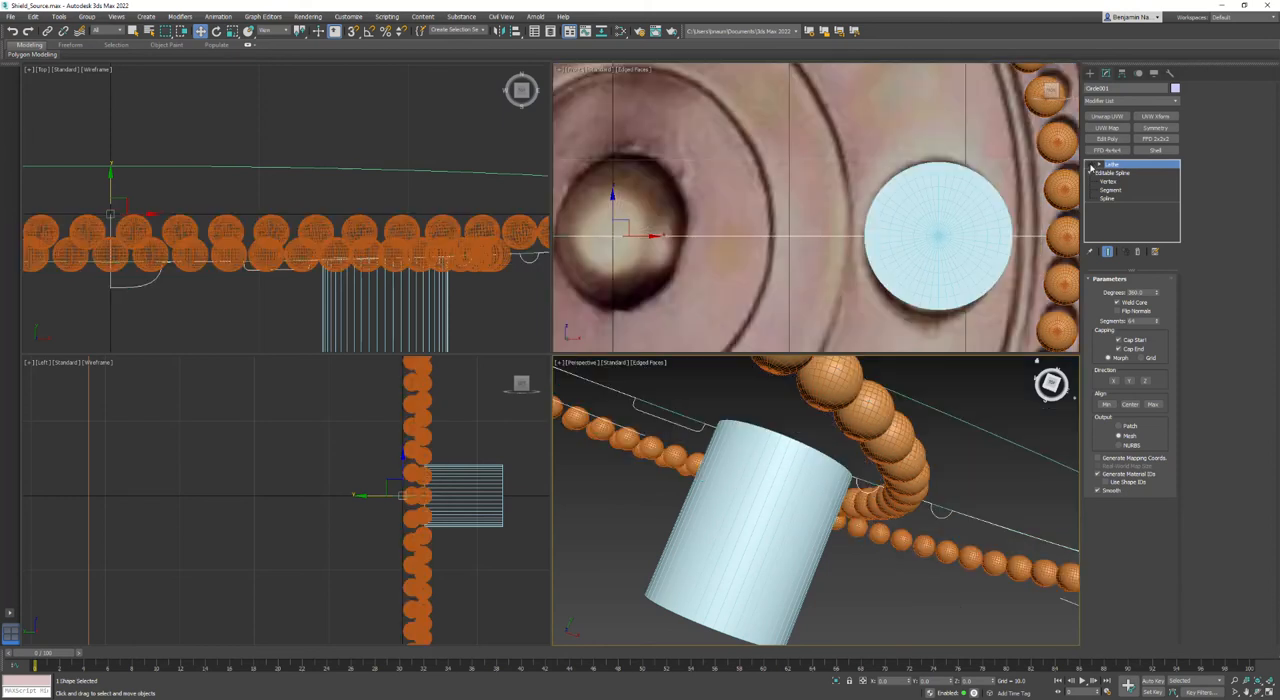
- Select the cylinder together with the shield profile spline and hide all unselected objects
{"action": "scroll", "coordinate": [431, 277], "scroll_direction": "up", "scroll_amount": 4}
{"action": "left_click", "coordinate": [955, 218]}
{"action": "scroll", "coordinate": [390, 135], "scroll_direction": "up", "scroll_amount": 2}
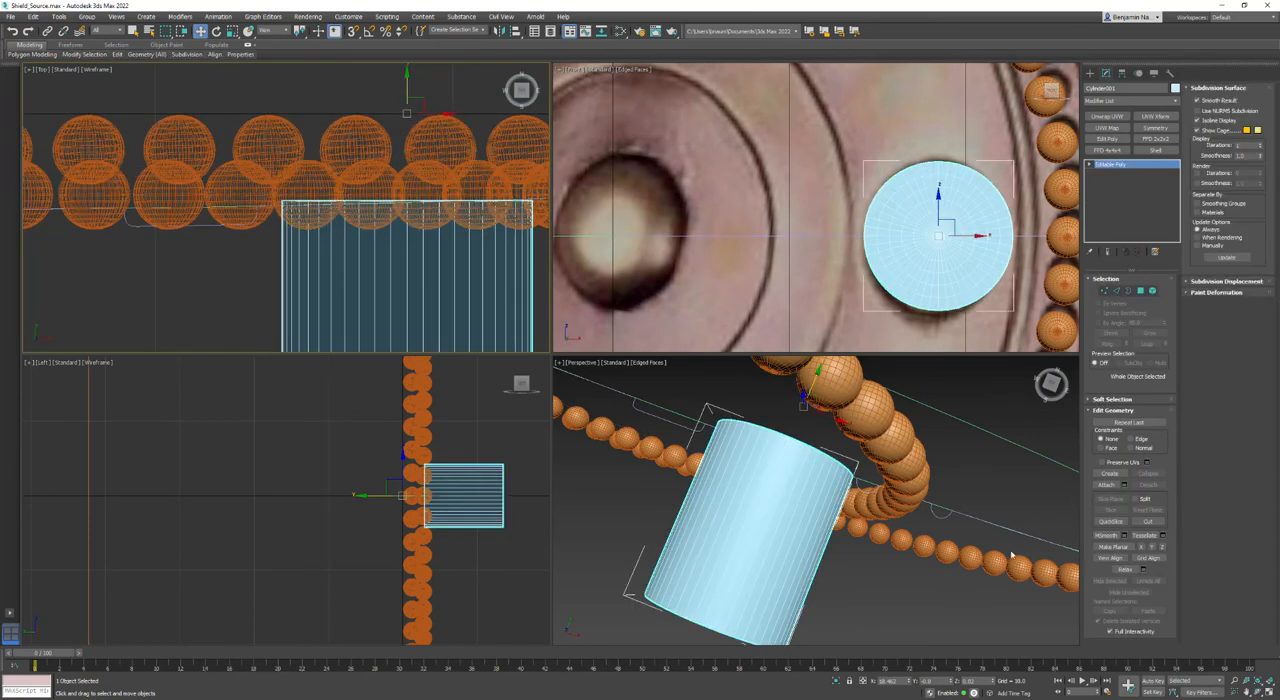
{"action": "left_click", "coordinate": [938, 514], "text": "ctrl"}
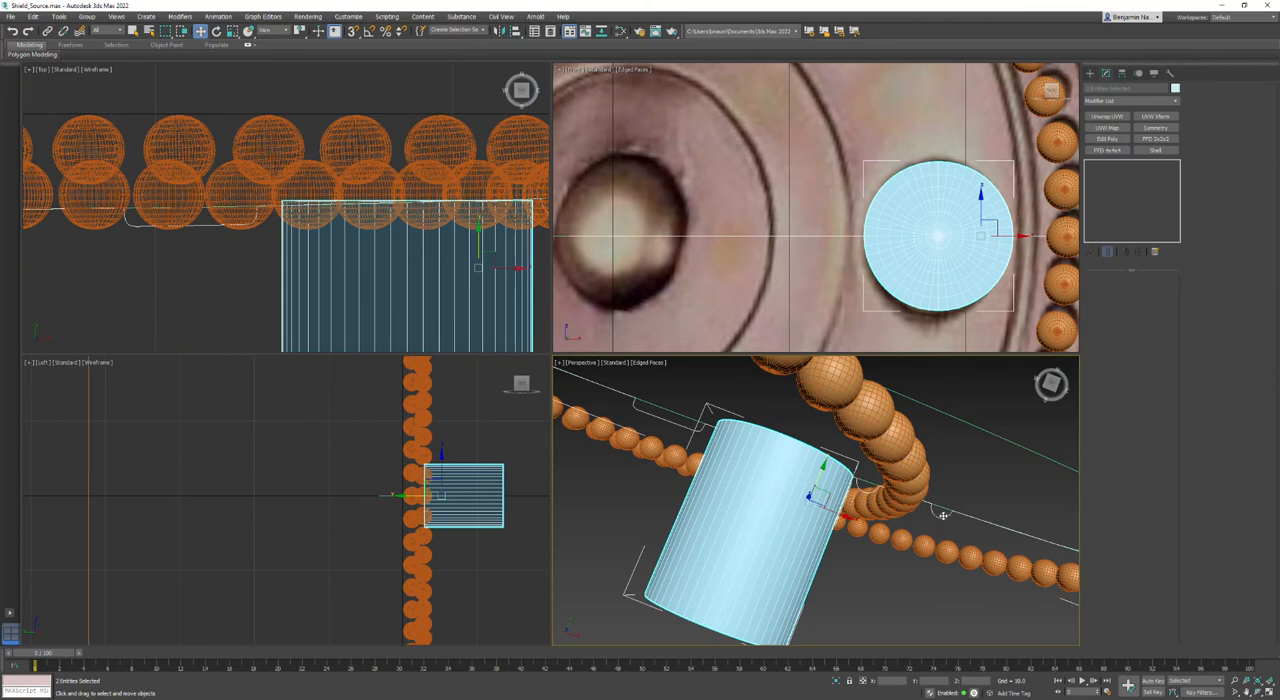
{"action": "right_click", "coordinate": [942, 515]}
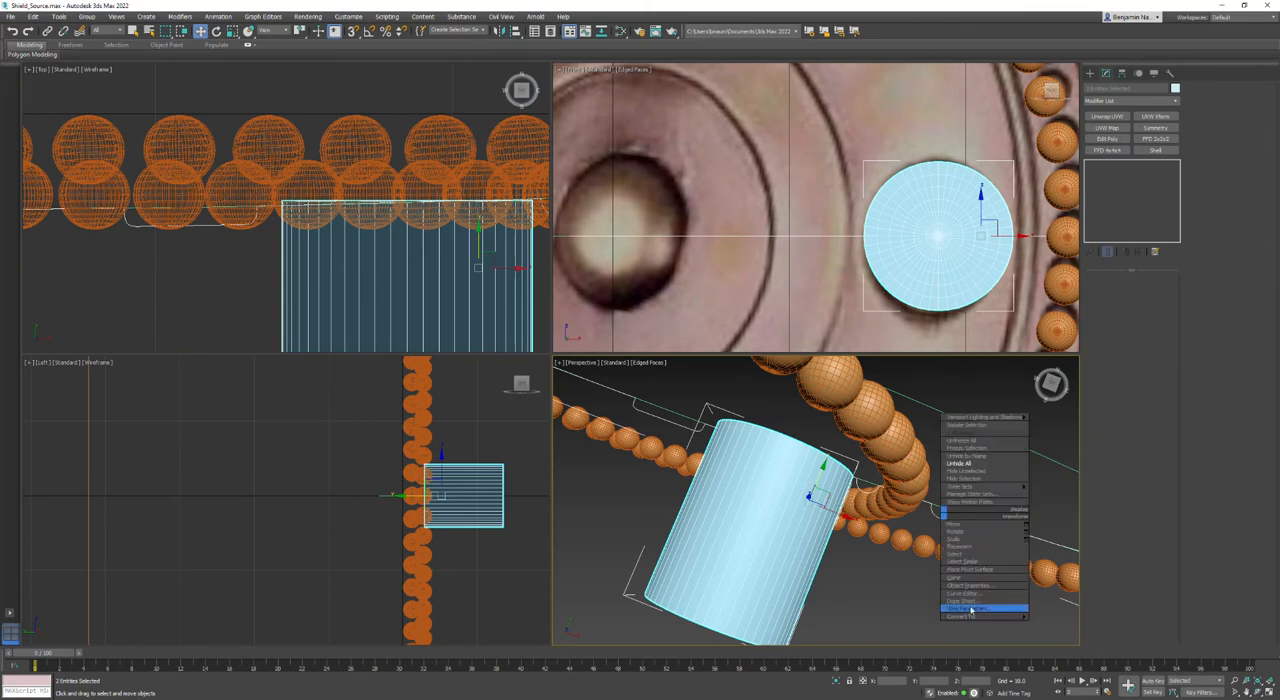
{"action": "left_click", "coordinate": [962, 470]}
{"action": "left_click", "coordinate": [965, 477]}
- Reselect the cylinder's open back border and fine-tune its Y position to meet the shield profile line
{"action": "left_click_drag", "start_coordinate": [880, 543], "coordinate": [731, 560]}
{"action": "left_click", "coordinate": [934, 513]}
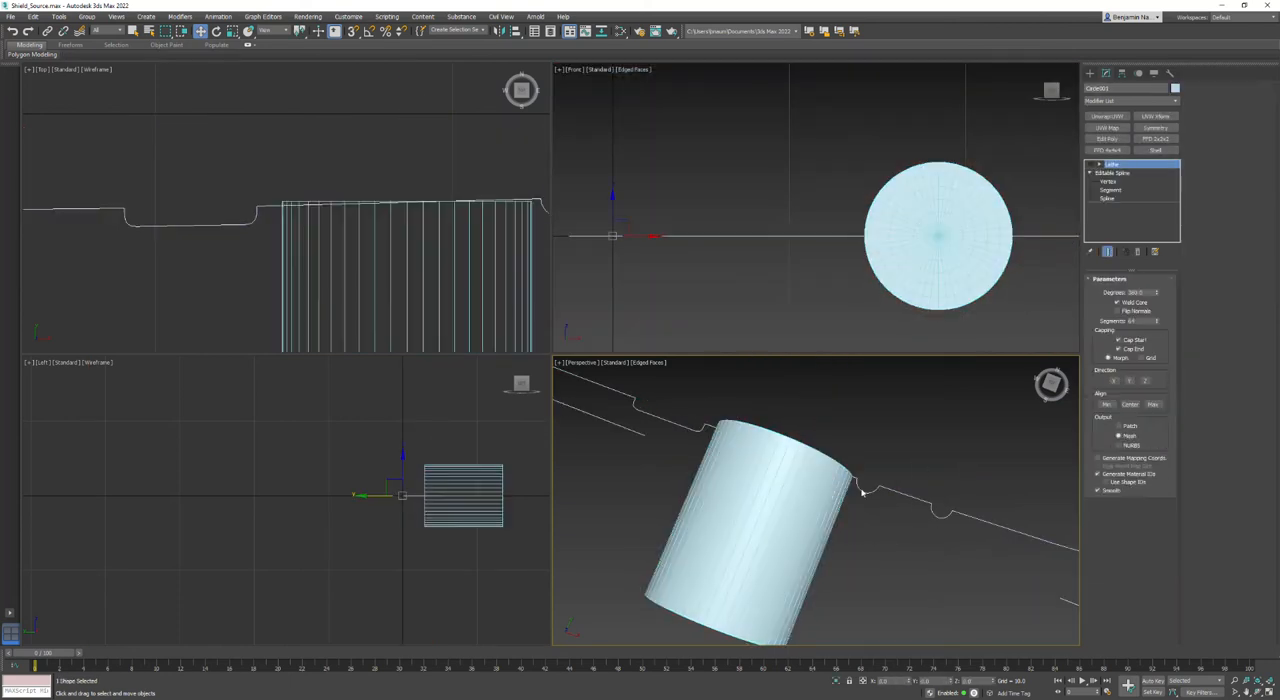
{"action": "middle_click_drag", "start_coordinate": [440, 240], "coordinate": [401, 217]}
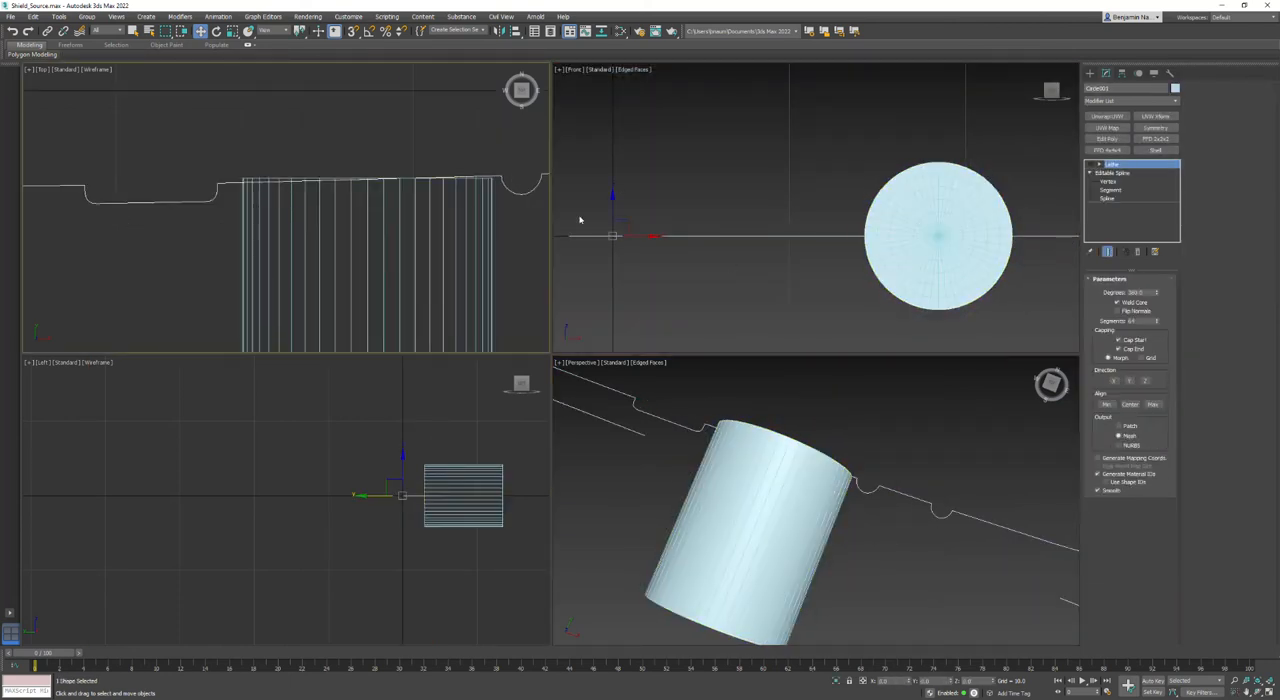
{"action": "left_click", "coordinate": [460, 283]}
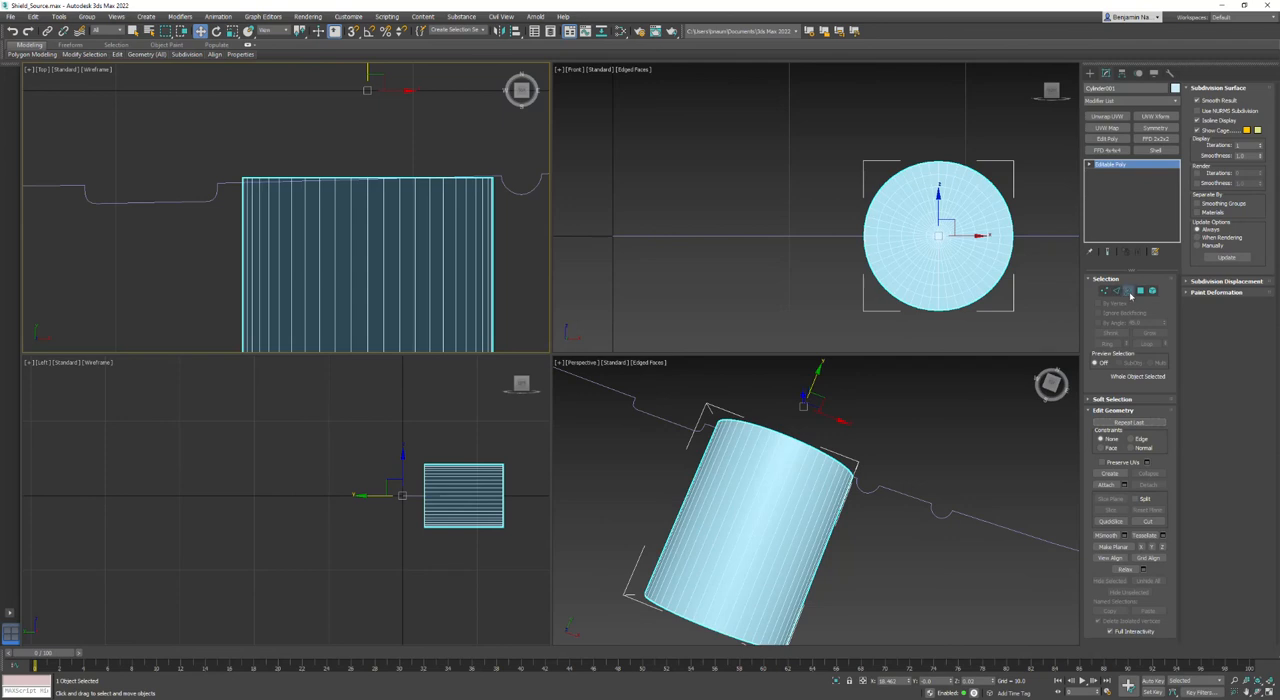
{"action": "left_click", "coordinate": [1129, 291]}
{"action": "scroll", "coordinate": [354, 157], "scroll_direction": "up", "scroll_amount": 3}
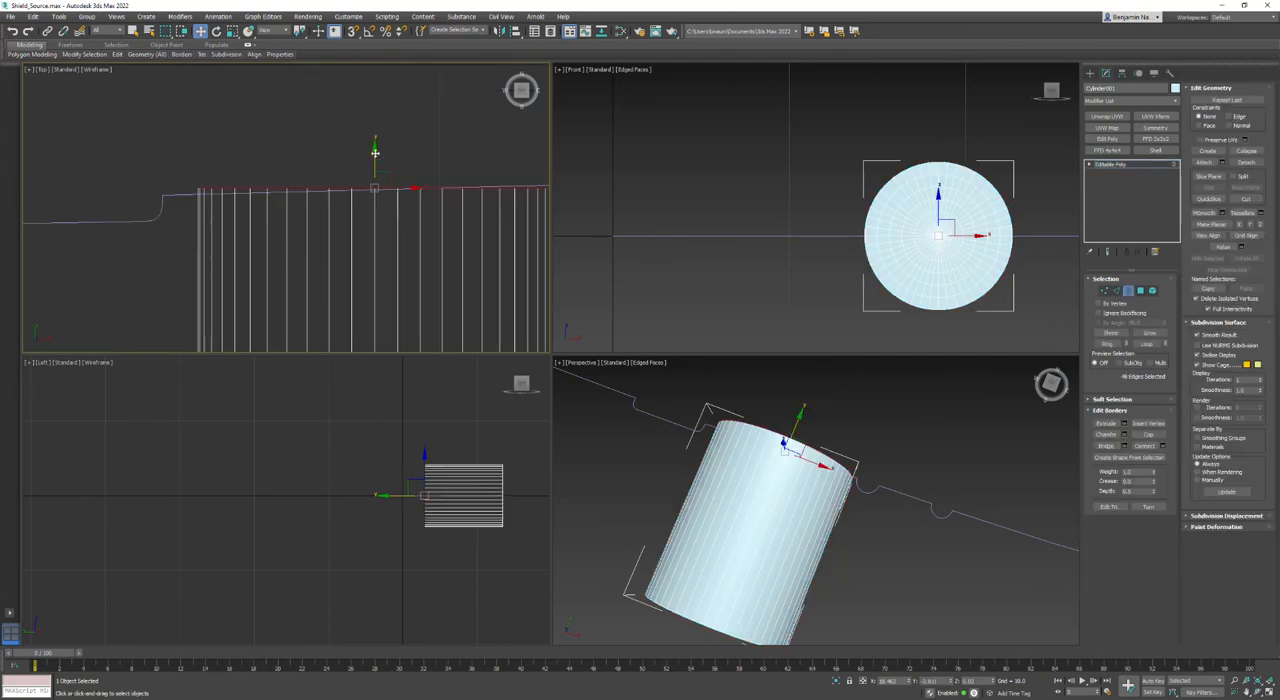
{"action": "middle_click_drag", "start_coordinate": [423, 220], "coordinate": [481, 236]}
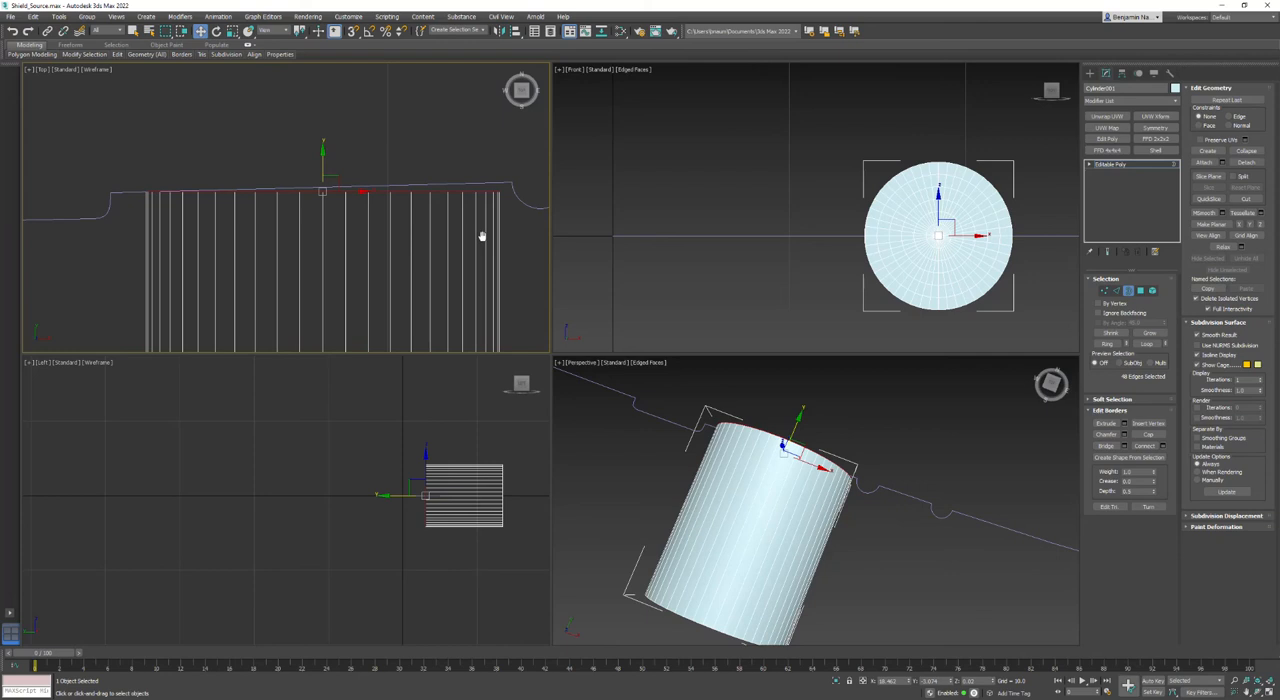
- Add an FFD 2x2x2 modifier to the cylinder and move its outer back control points to match the profile's slope
{"action": "left_click", "coordinate": [1101, 166]}
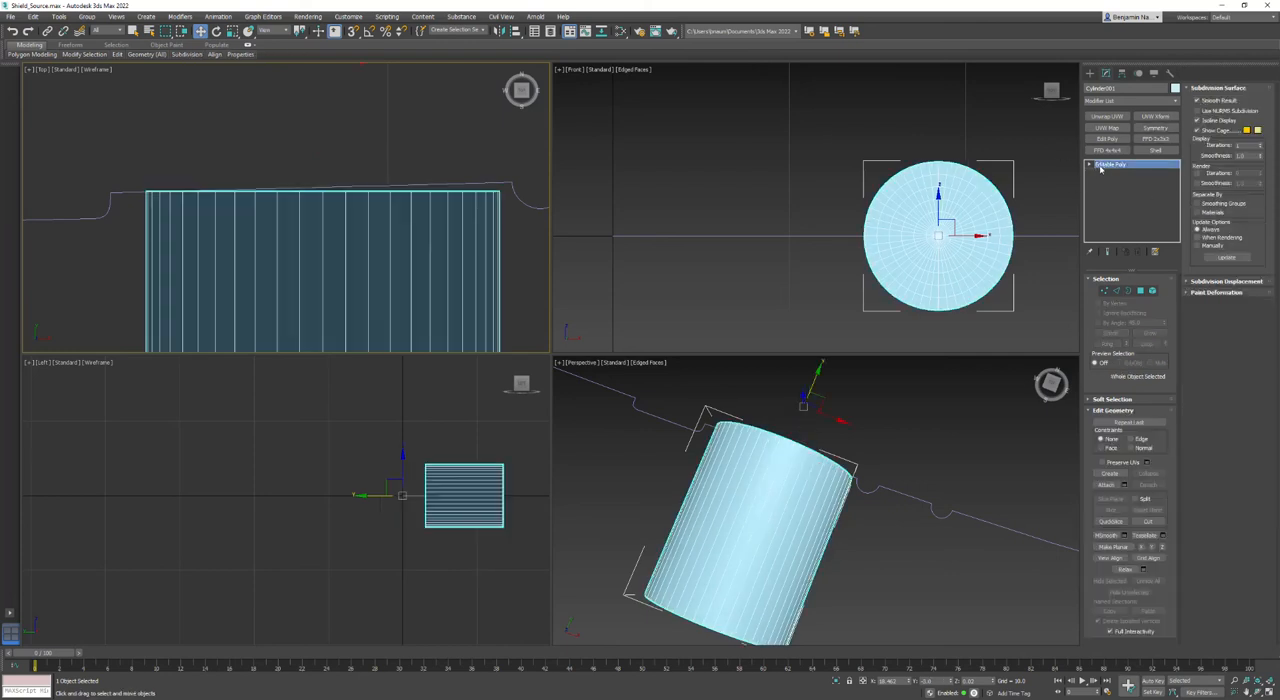
{"action": "left_click", "coordinate": [1090, 165]}
{"action": "left_click", "coordinate": [1155, 139]}
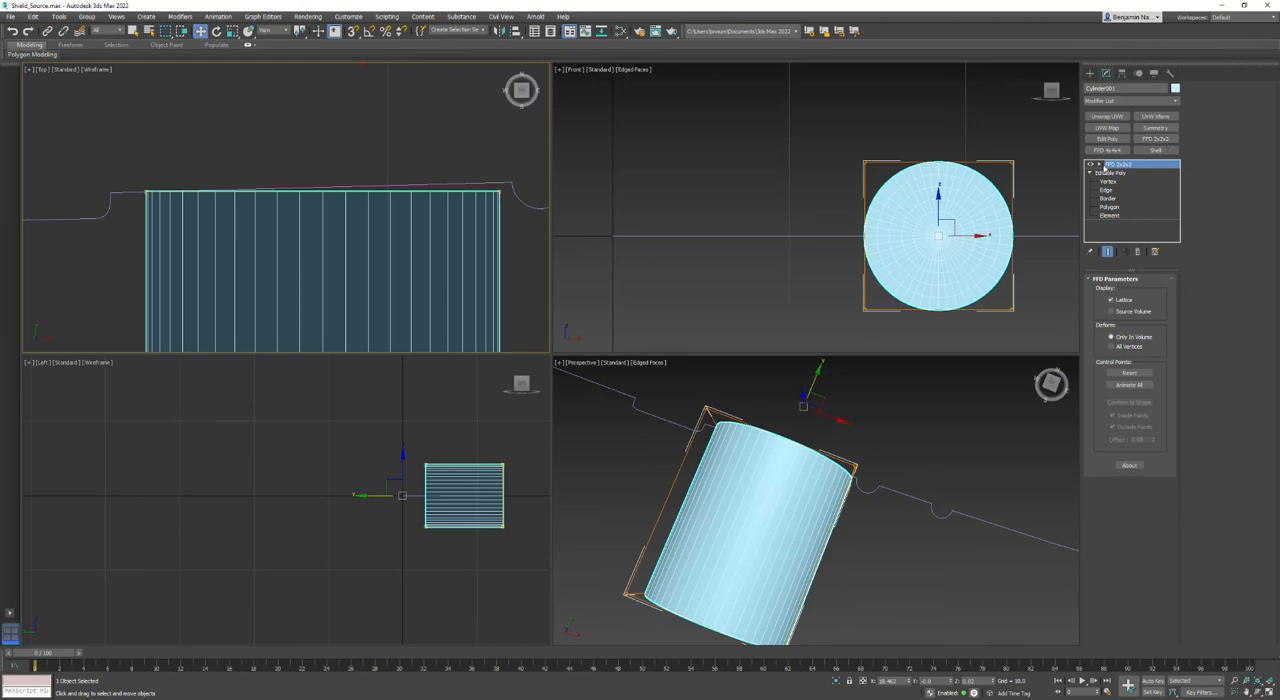
{"action": "left_click", "coordinate": [1100, 164]}
{"action": "left_click", "coordinate": [1124, 172]}
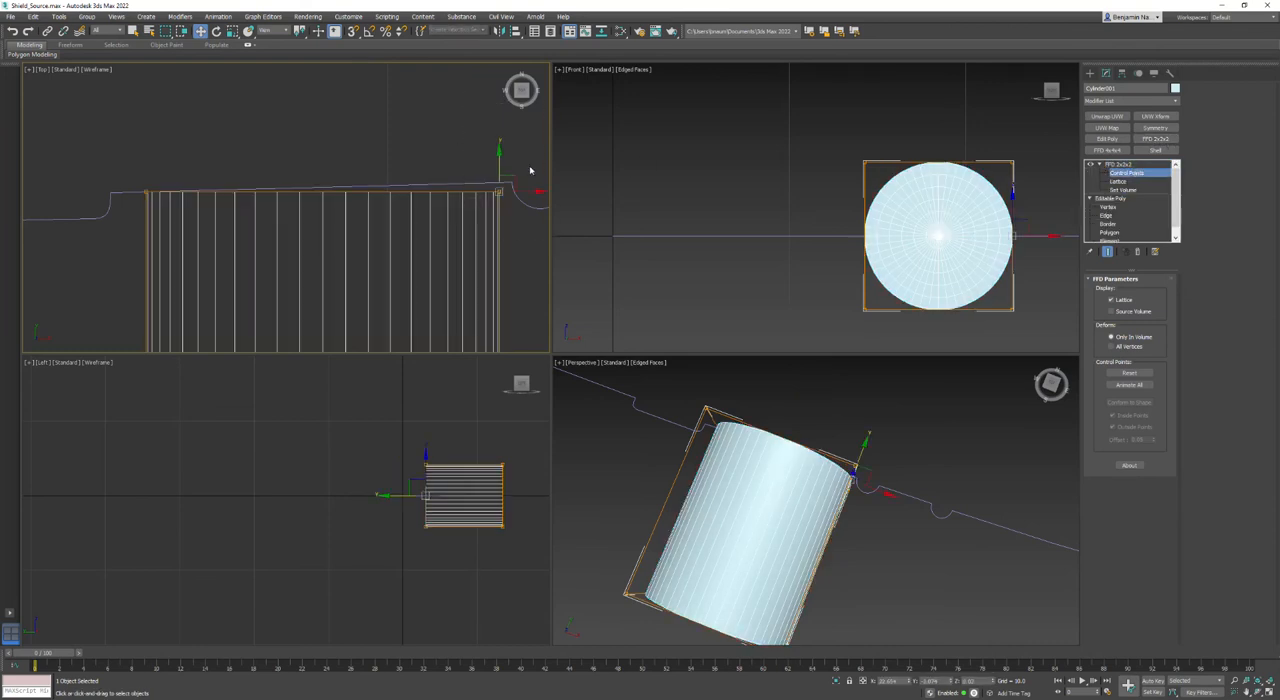
{"action": "left_click_drag", "start_coordinate": [501, 167], "coordinate": [502, 158]}
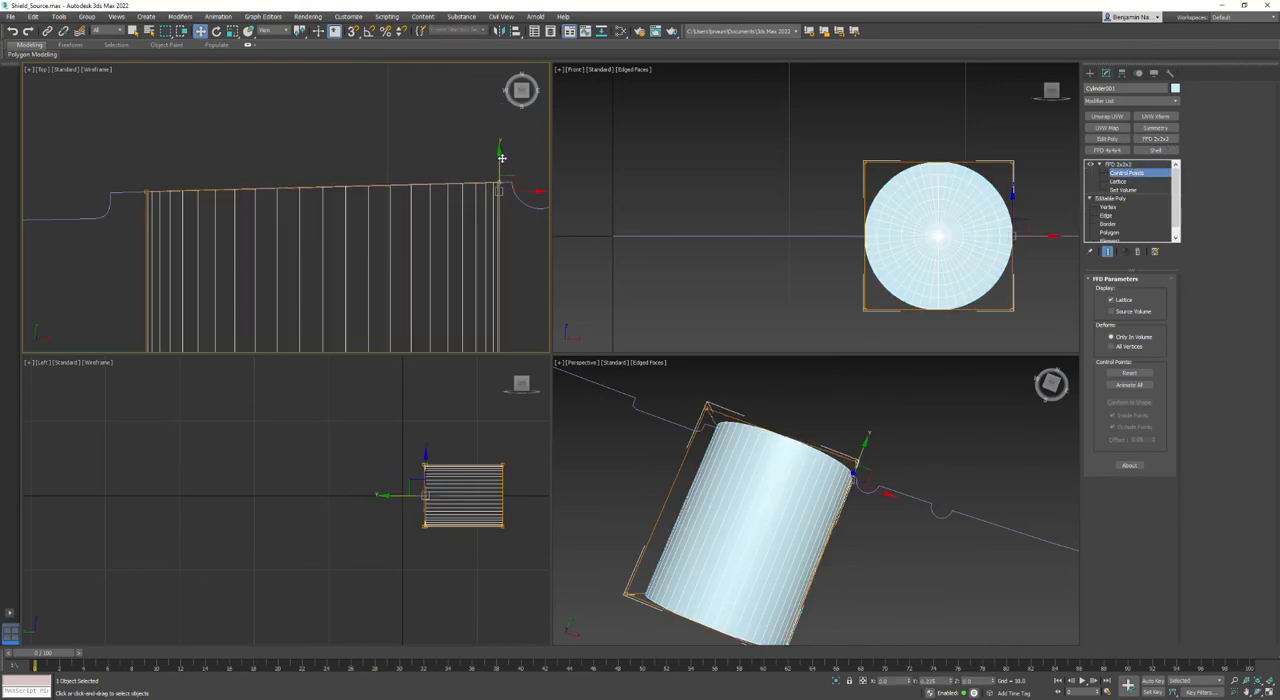
- Move the front FFD control points toward the profile to flatten the cylinder into a thin disc, and leave control-point editing
{"action": "scroll", "coordinate": [502, 158], "scroll_direction": "down", "scroll_amount": 5}
{"action": "middle_click_drag", "start_coordinate": [457, 250], "coordinate": [444, 209]}
{"action": "left_click_drag", "start_coordinate": [619, 335], "coordinate": [620, 336]}
{"action": "left_click_drag", "start_coordinate": [418, 255], "coordinate": [439, 118]}
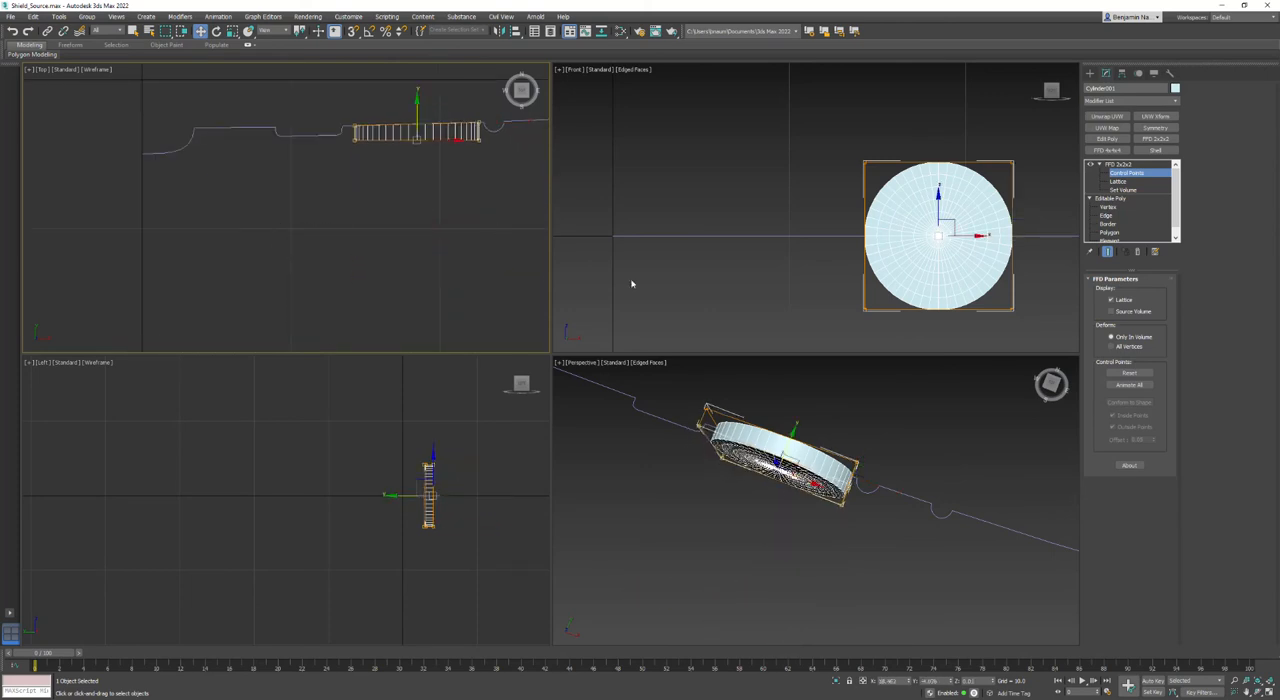
{"action": "middle_click_drag", "start_coordinate": [631, 280], "coordinate": [594, 280]}
{"action": "right_click", "coordinate": [712, 186]}
{"action": "left_click", "coordinate": [699, 179]}
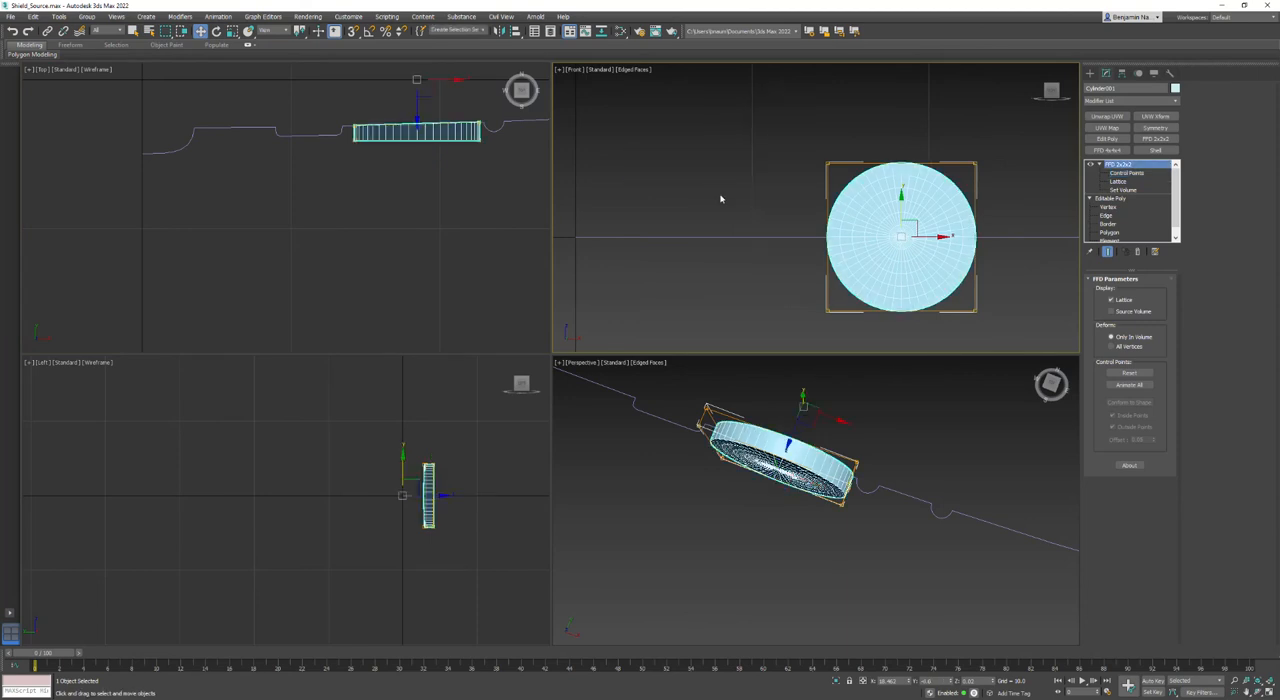
- Re-enable the shield body's Lathe modifier and shift the disc slightly along X toward the shield's centre
{"action": "left_click", "coordinate": [720, 237]}
{"action": "left_click", "coordinate": [1090, 165]}
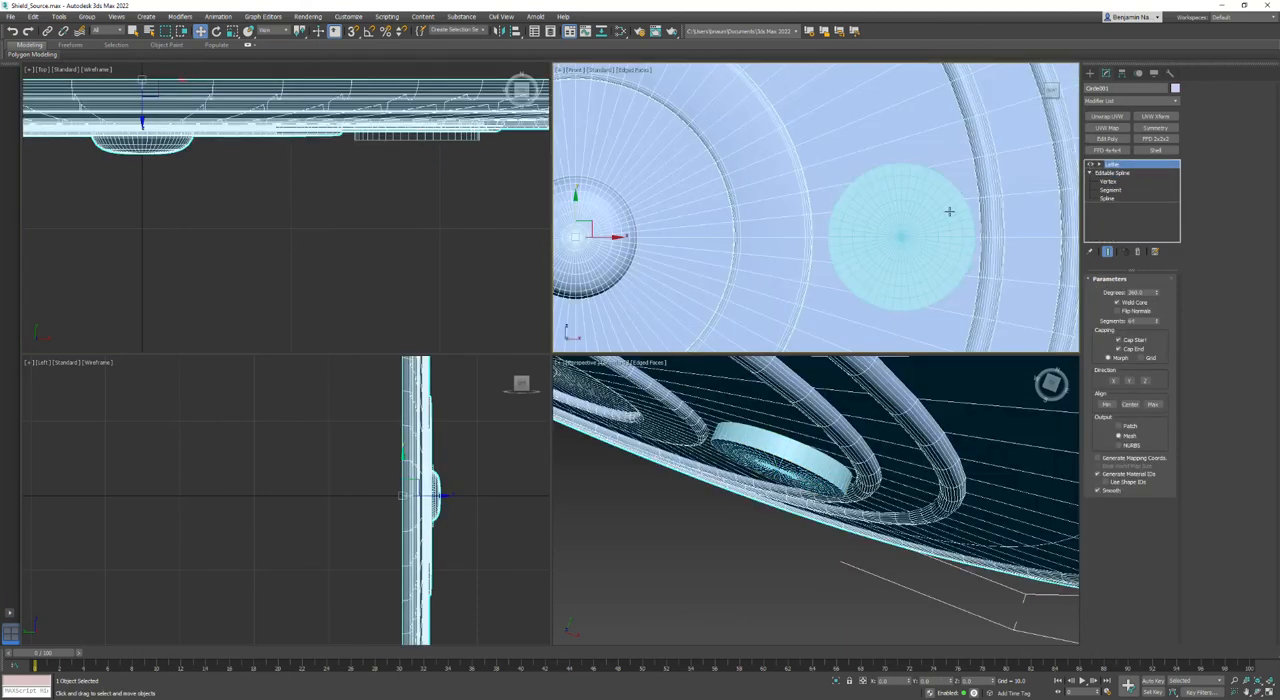
{"action": "left_click", "coordinate": [866, 238]}
{"action": "middle_click_drag", "start_coordinate": [437, 120], "coordinate": [429, 208]}
{"action": "scroll", "coordinate": [429, 208], "scroll_direction": "up", "scroll_amount": 2}
{"action": "left_click_drag", "start_coordinate": [424, 153], "coordinate": [417, 155]}
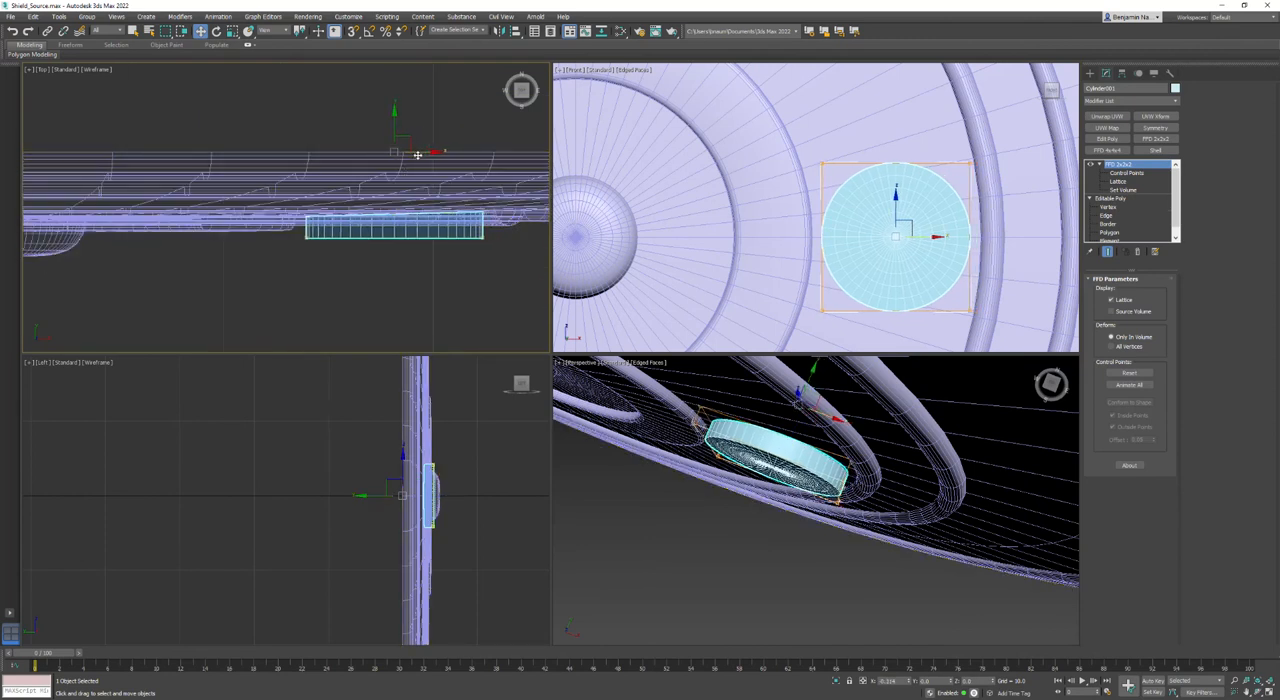
- Push the disc's back FFD control points slightly into the shield body and convert the disc to an editable poly
{"action": "left_click", "coordinate": [1125, 173]}
{"action": "left_click_drag", "start_coordinate": [152, 116], "coordinate": [629, 227]}
{"action": "scroll", "coordinate": [393, 197], "scroll_direction": "up", "scroll_amount": 3}
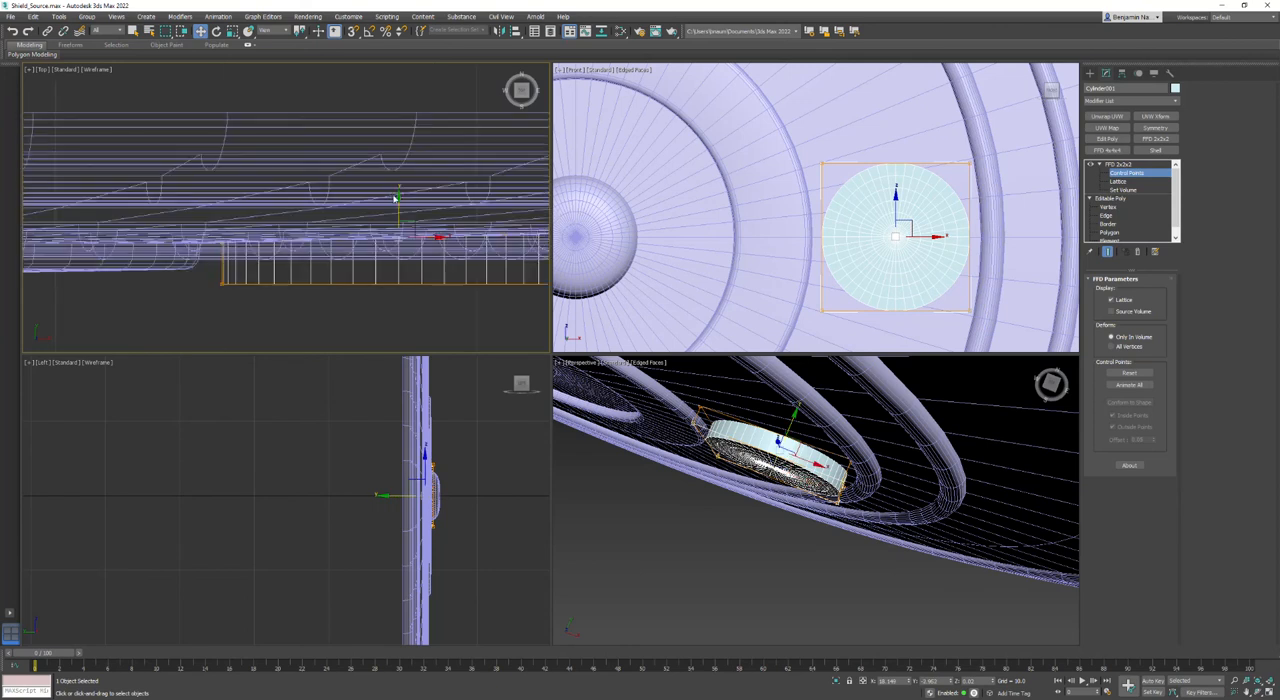
{"action": "left_click_drag", "start_coordinate": [398, 202], "coordinate": [398, 200]}
{"action": "right_click", "coordinate": [382, 272]}
{"action": "mouse_move", "coordinate": [400, 369]}
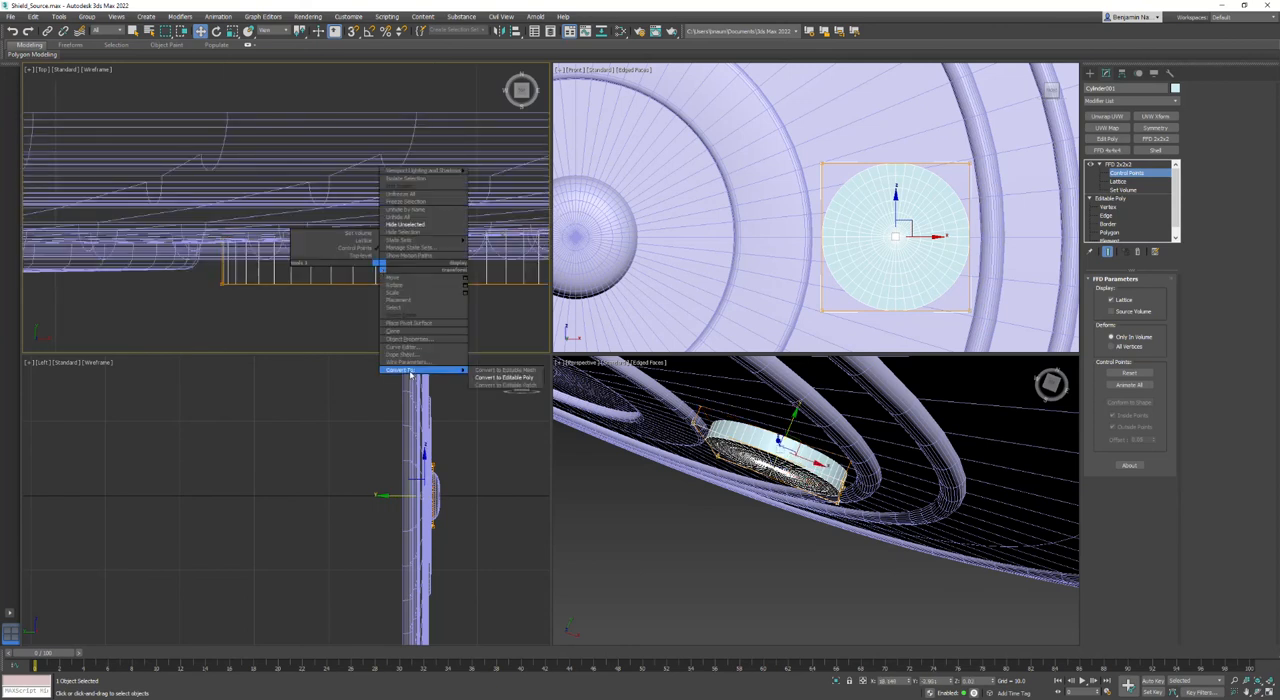
{"action": "left_click", "coordinate": [505, 383]}
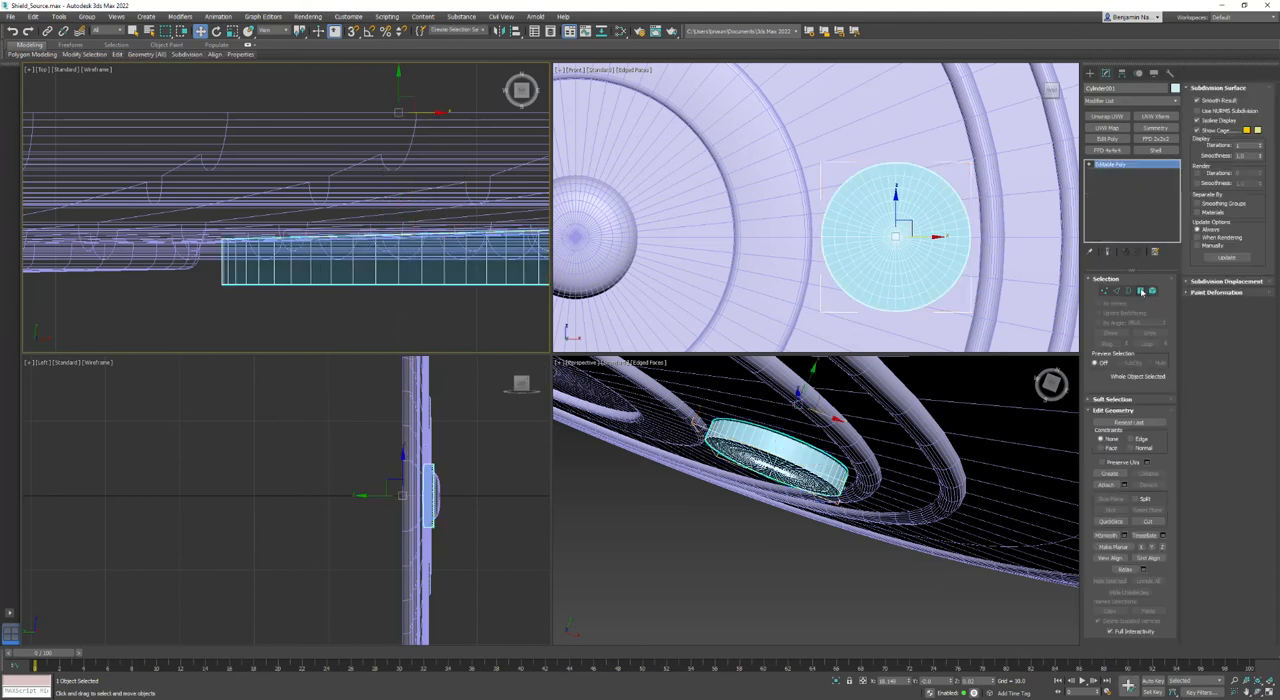
- Select the disc's open back border, hide all other objects, and cap the border
{"action": "left_click", "coordinate": [1141, 291]}
{"action": "scroll", "coordinate": [934, 211], "scroll_direction": "up", "scroll_amount": 2}
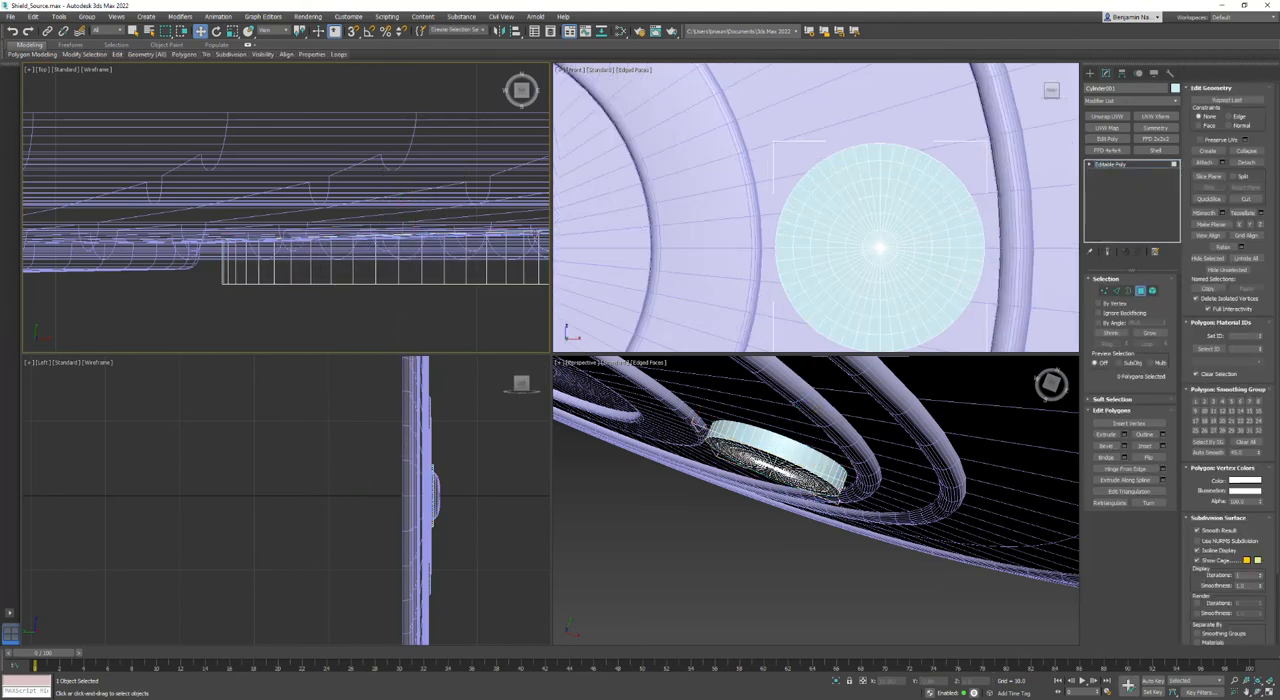
{"action": "left_click", "coordinate": [1129, 290]}
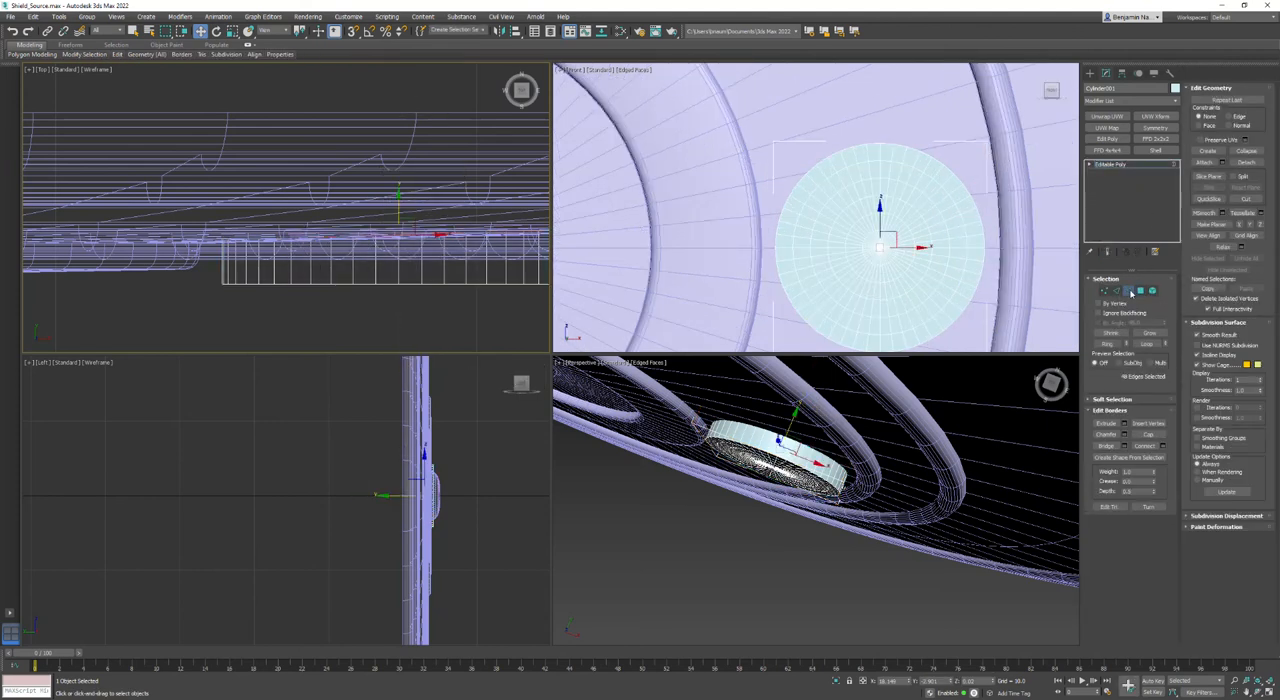
{"action": "left_click", "coordinate": [1089, 165]}
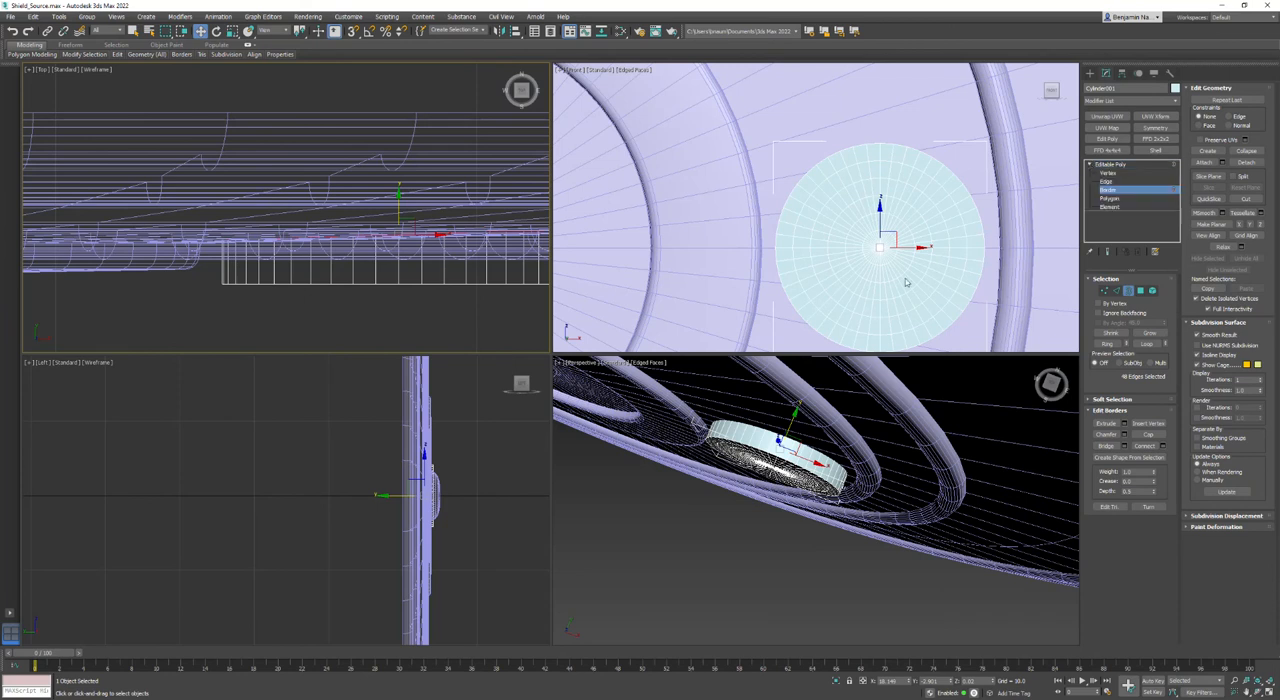
{"action": "middle_click_drag", "start_coordinate": [828, 456], "coordinate": [741, 461], "text": "alt"}
{"action": "right_click", "coordinate": [854, 420]}
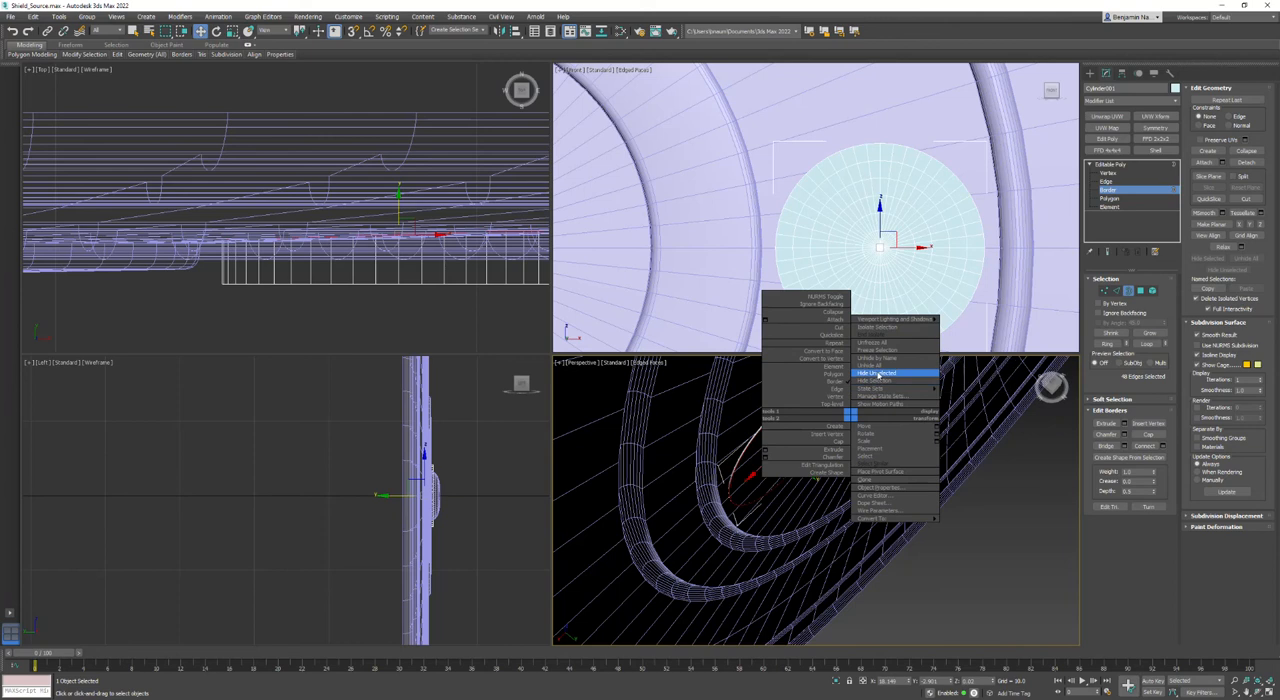
{"action": "left_click", "coordinate": [878, 373]}
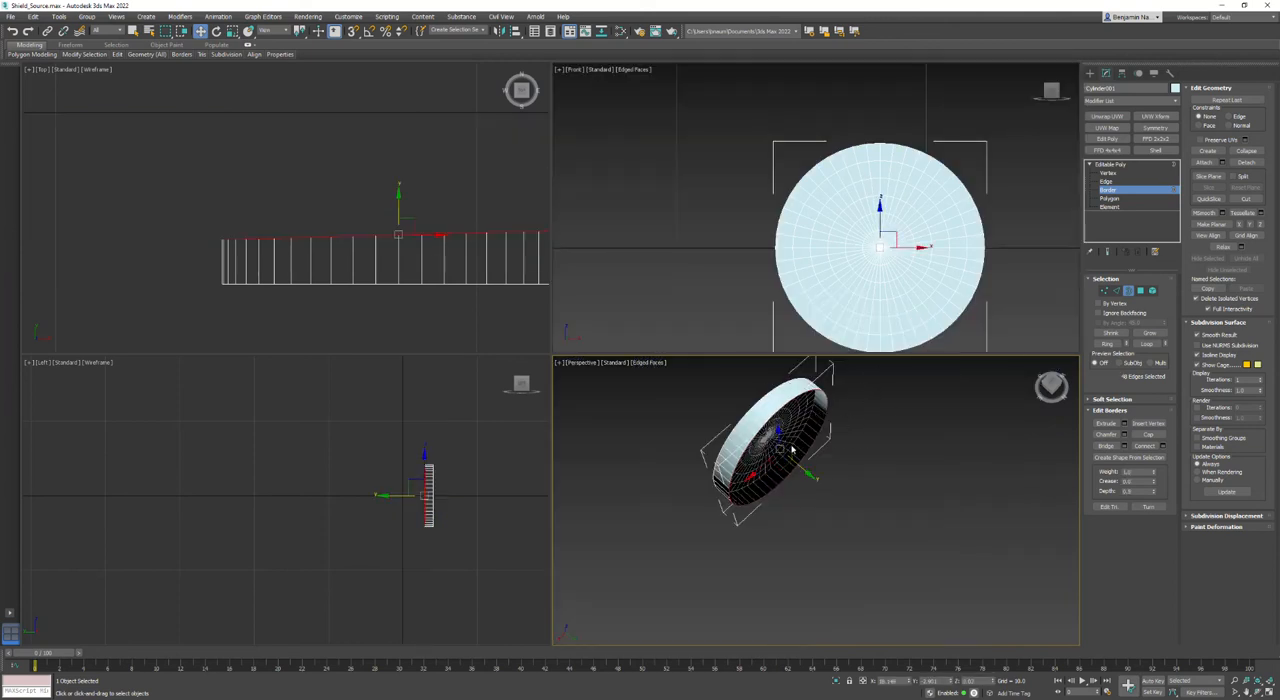
{"action": "left_click", "coordinate": [1149, 436]}
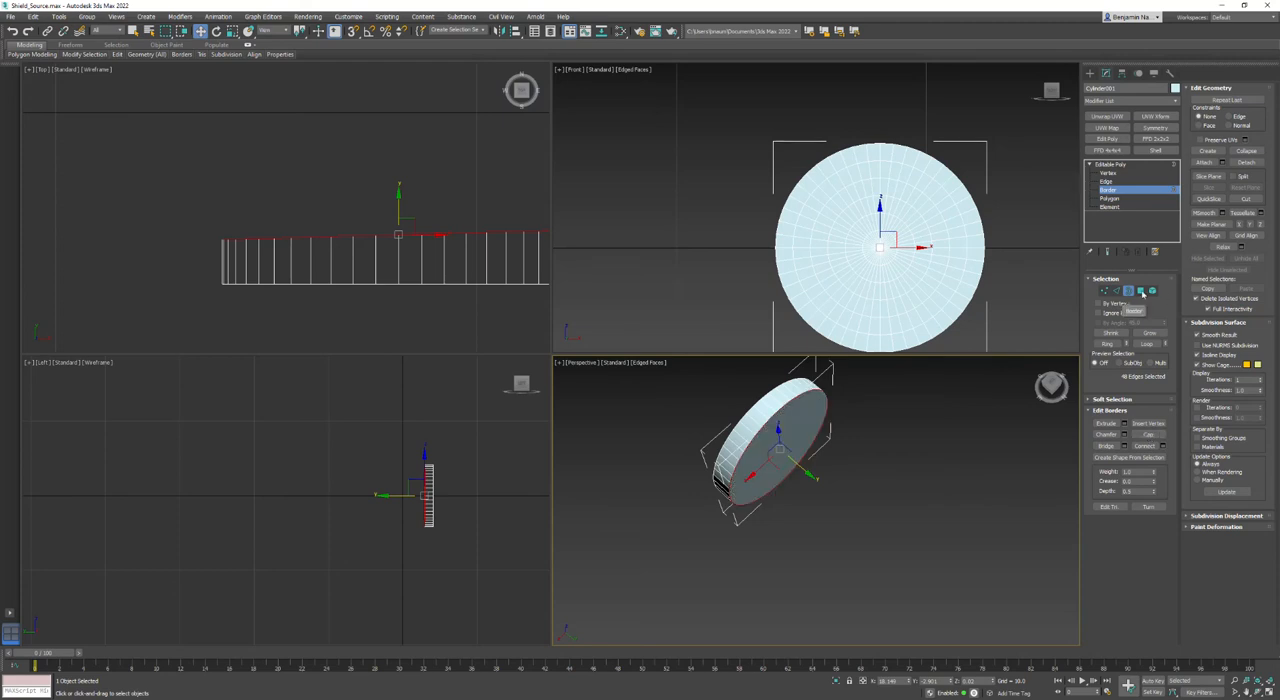
- Outline the disc's capped back polygon outward by 0.125 to flare the back slightly
{"action": "left_click", "coordinate": [1140, 290]}
{"action": "left_click", "coordinate": [800, 433]}
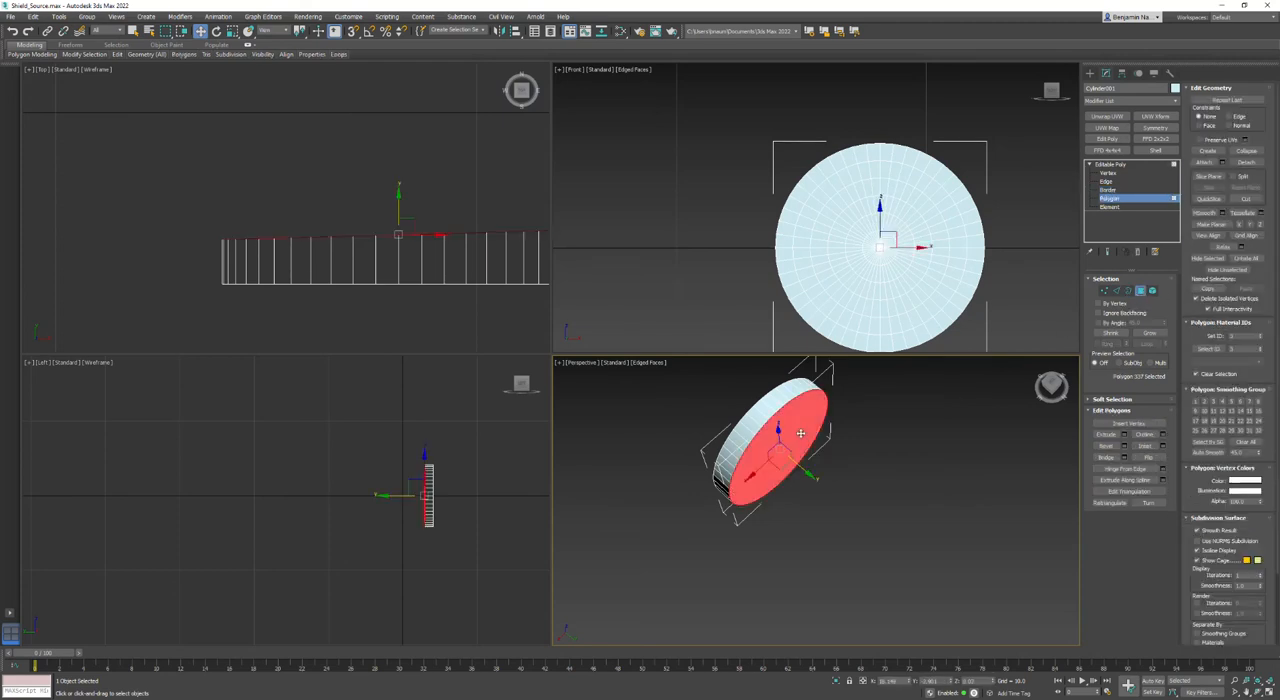
{"action": "left_click", "coordinate": [1162, 435]}
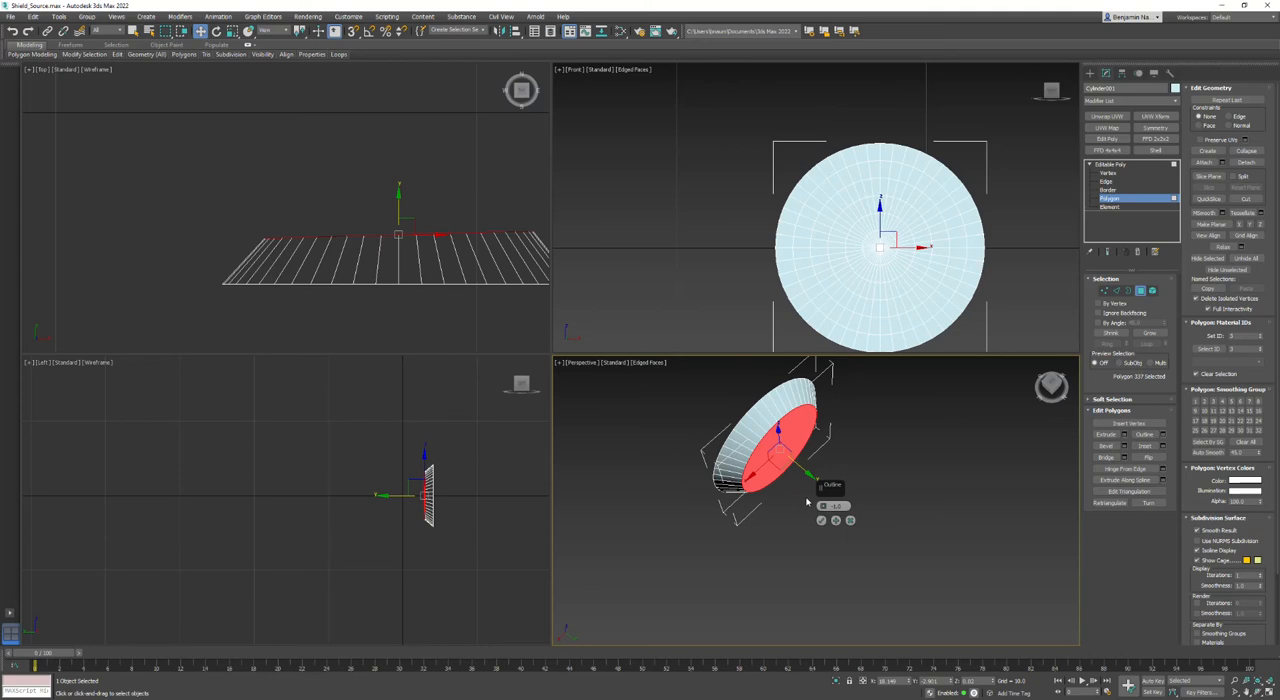
{"action": "left_click_drag", "start_coordinate": [845, 506], "coordinate": [696, 532]}
{"action": "type", "text": ".25"}
{"action": "key", "text": "Return"}
{"action": "type", "text": ".125"}
{"action": "key", "text": "Return"}
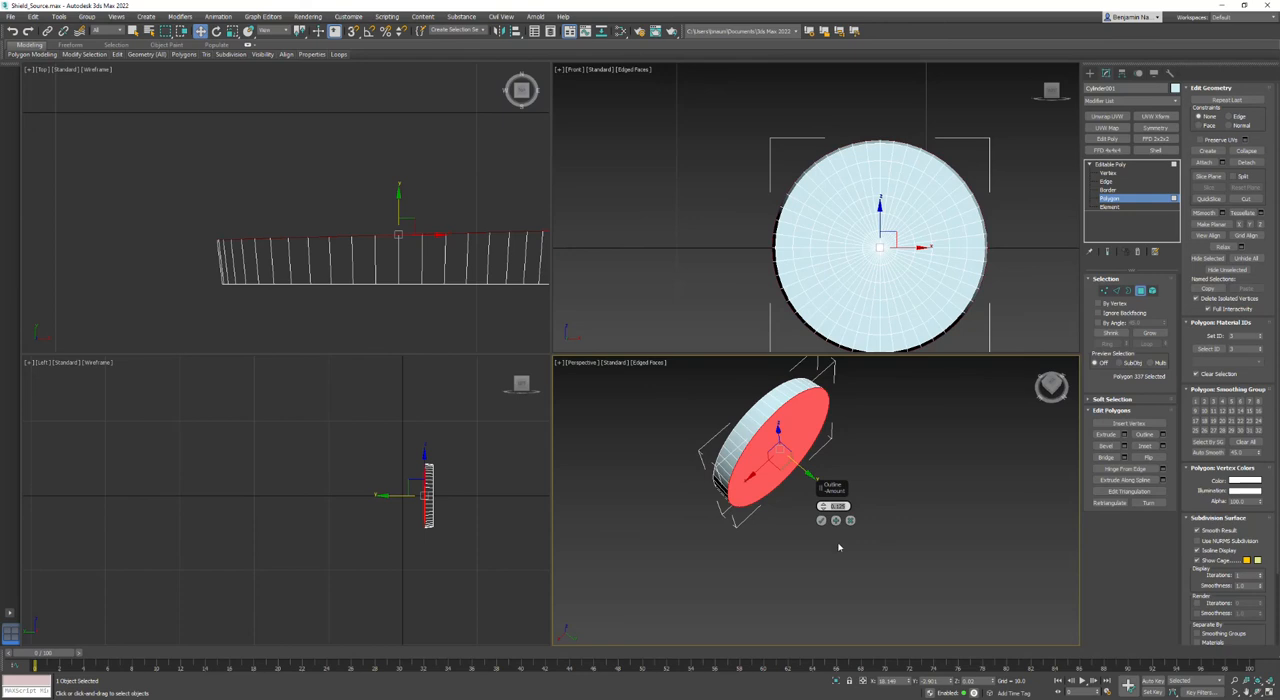
{"action": "left_click", "coordinate": [821, 520]}
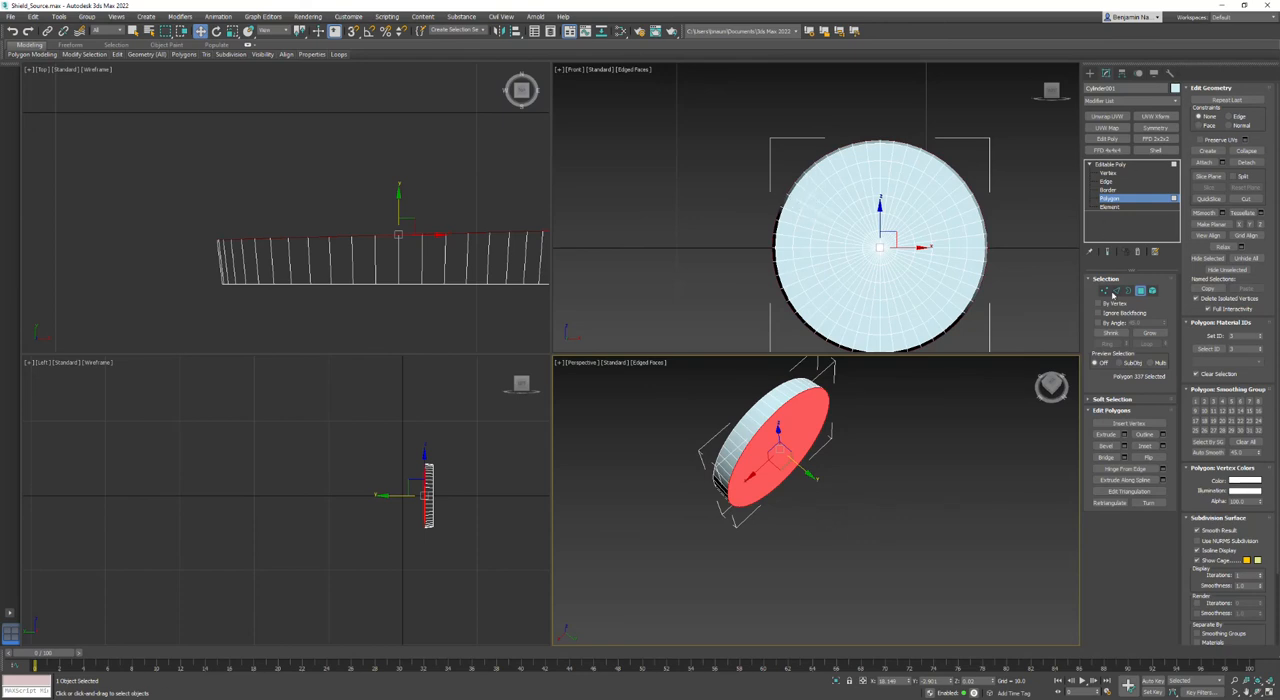
- Chamfer the disc's front rim edge loop by 0.25 with 2 segments
{"action": "left_click", "coordinate": [1116, 291]}
{"action": "left_click", "coordinate": [418, 285]}
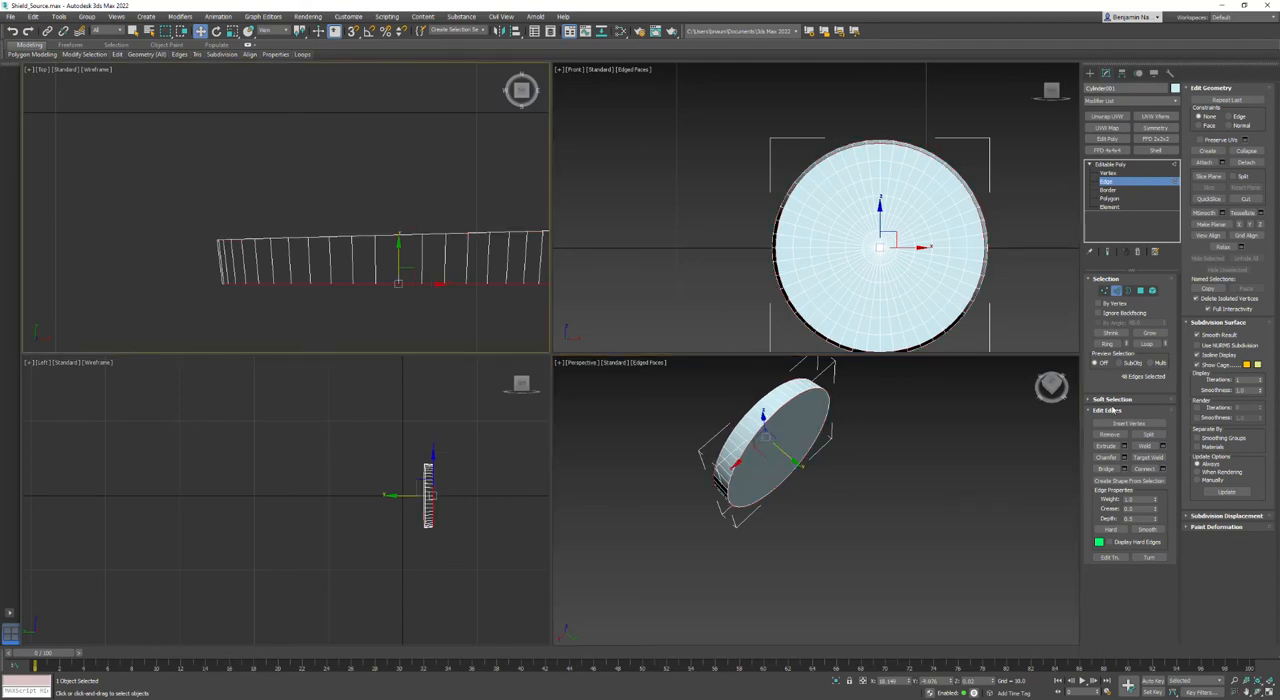
{"action": "left_click_drag", "start_coordinate": [1047, 393], "coordinate": [1071, 376]}
{"action": "scroll", "coordinate": [817, 429], "scroll_direction": "up", "scroll_amount": 6}
{"action": "middle_click_drag", "start_coordinate": [817, 429], "coordinate": [920, 426]}
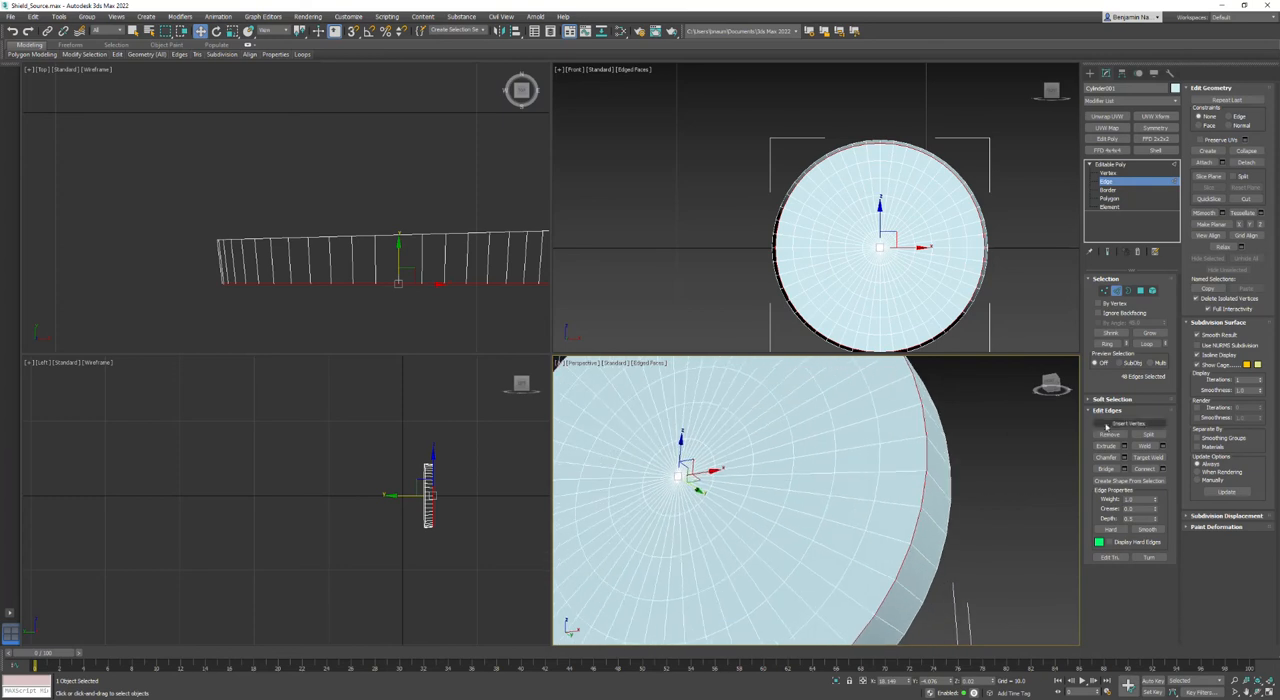
{"action": "left_click", "coordinate": [1123, 457]}
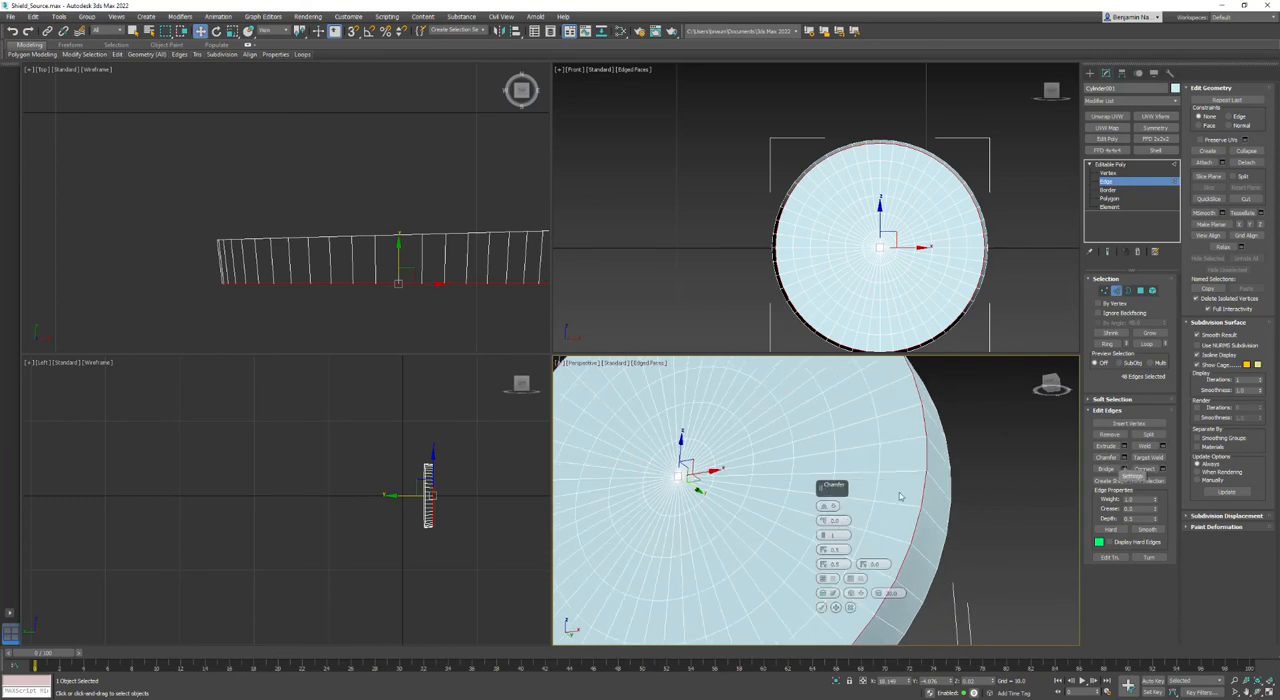
{"action": "left_click_drag", "start_coordinate": [844, 521], "coordinate": [761, 522]}
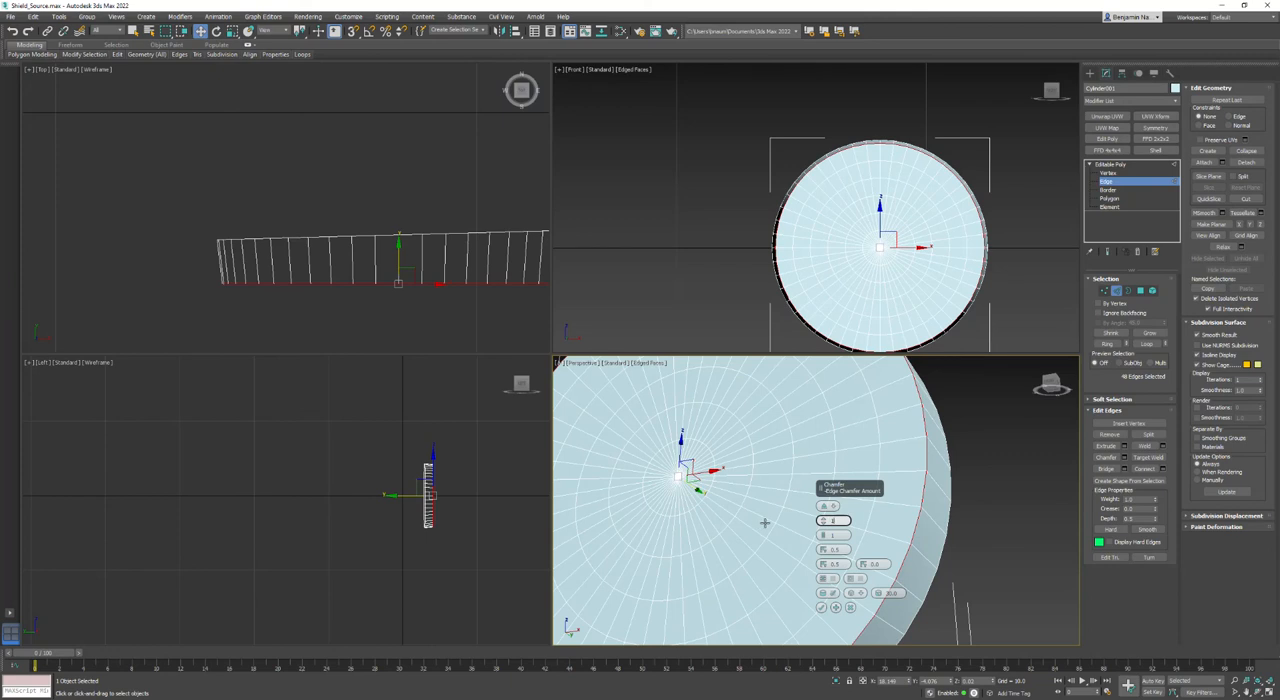
{"action": "type", "text": "1"}
{"action": "key", "text": "Return"}
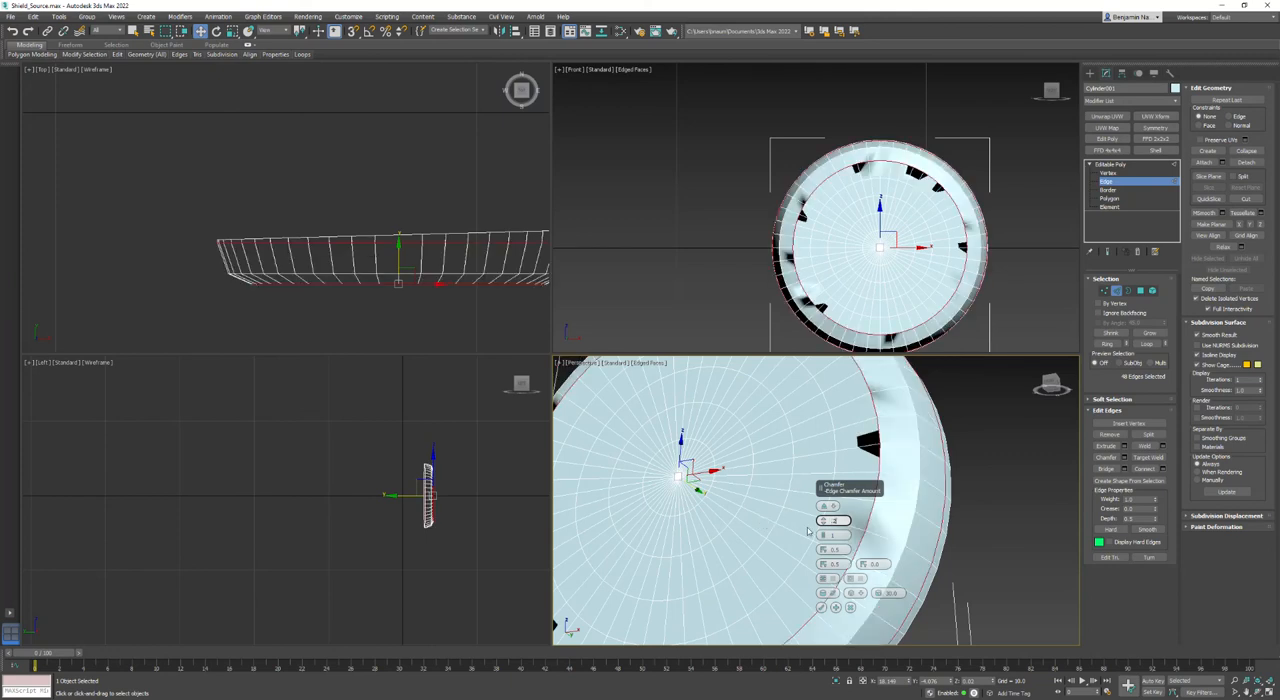
{"action": "key", "text": "Return"}
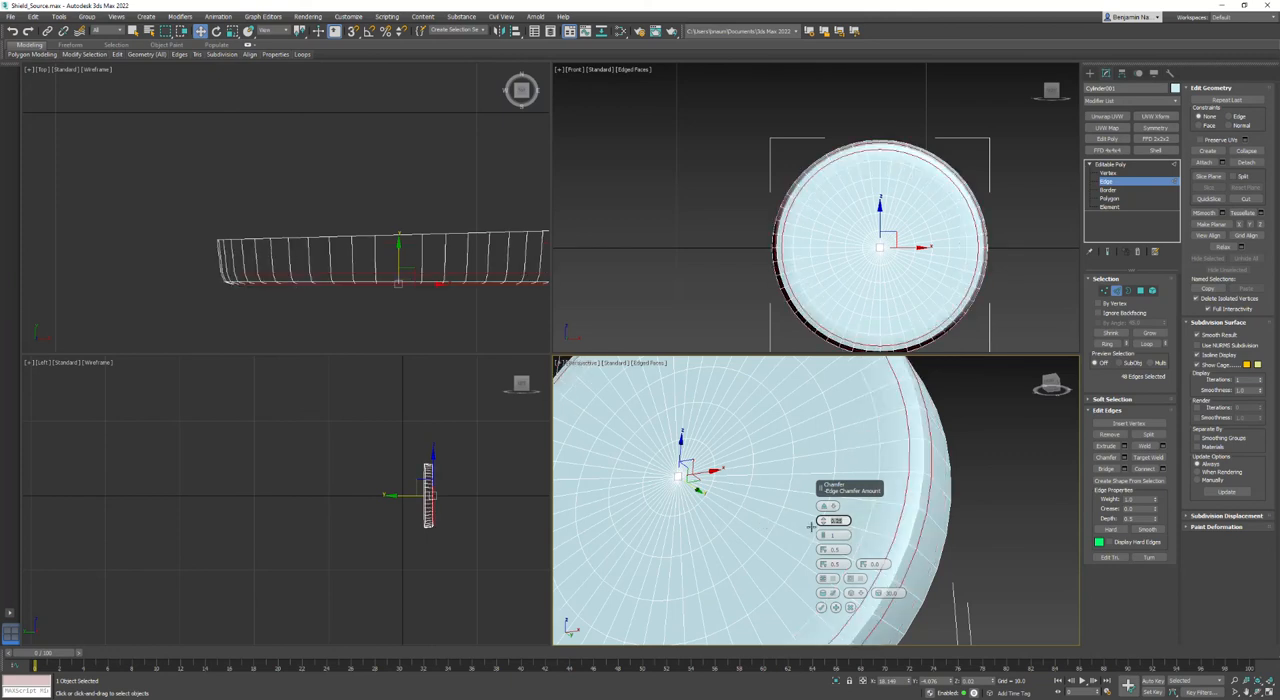
{"action": "left_click", "coordinate": [824, 537]}
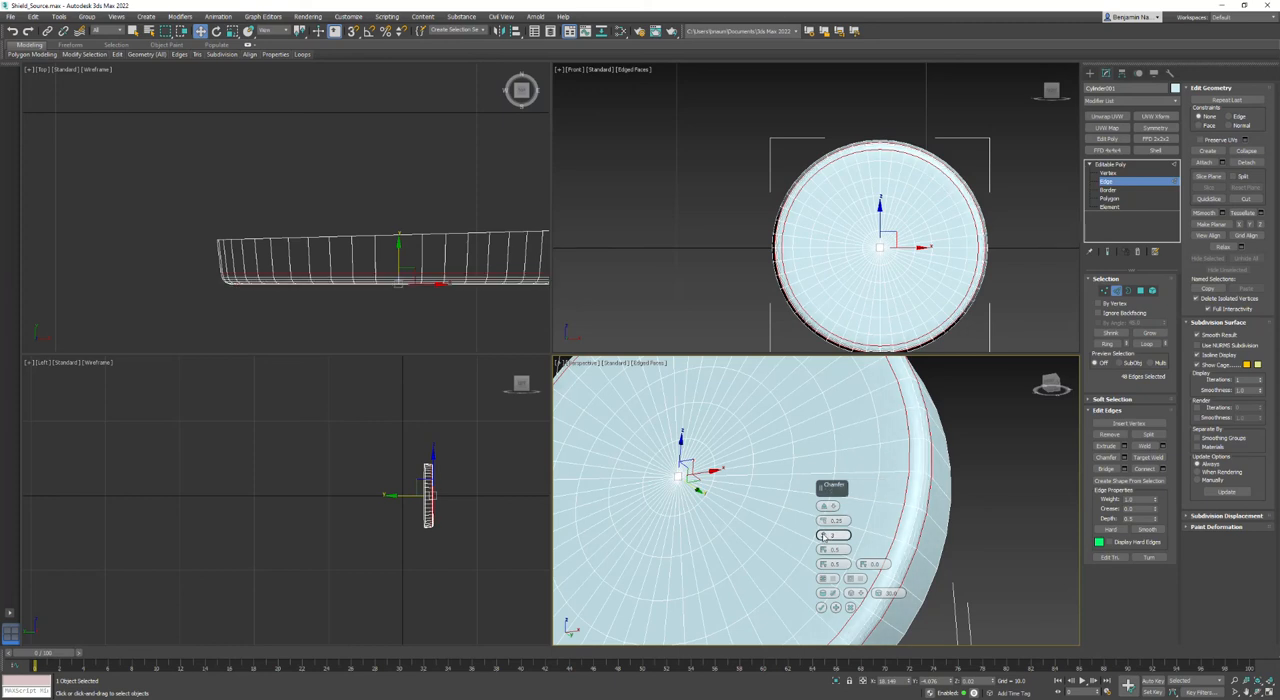
{"action": "left_click", "coordinate": [821, 608]}
{"action": "left_click", "coordinate": [985, 478]}
{"action": "key", "text": "z"}
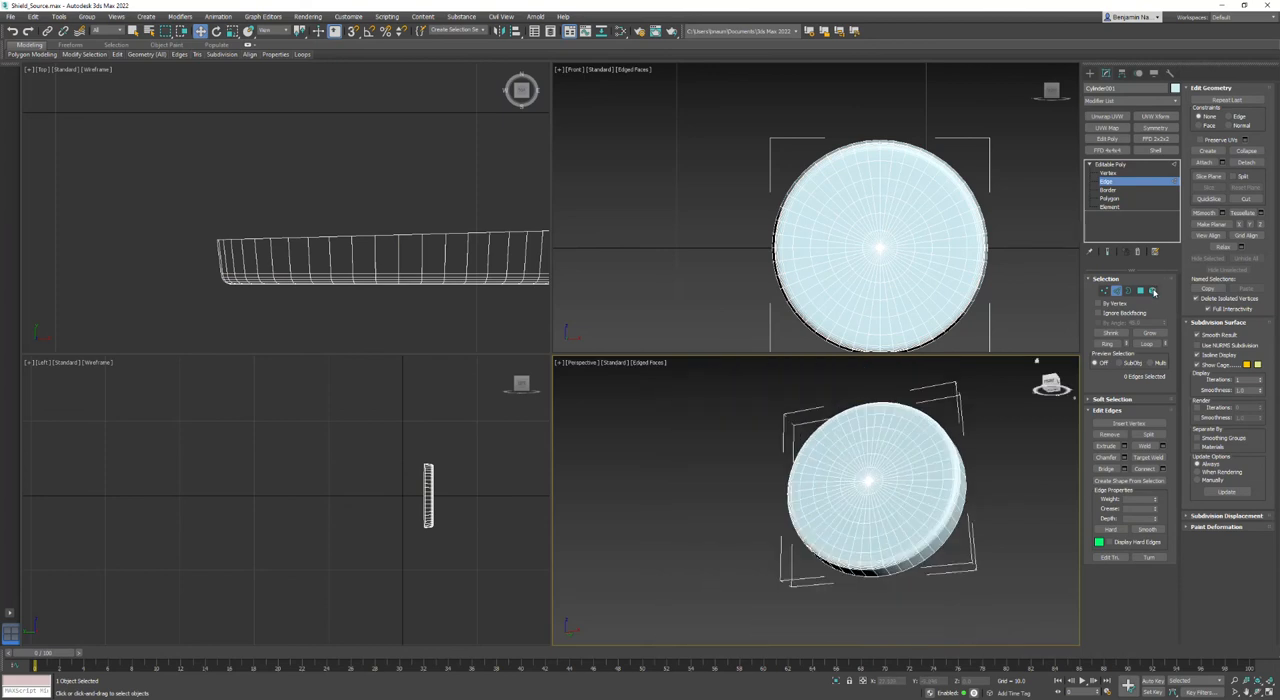
- Delete the large cap polygon on the back of the disc
{"action": "left_click", "coordinate": [1153, 291]}
{"action": "key", "text": "ctrl+r"}
{"action": "left_click_drag", "start_coordinate": [849, 491], "coordinate": [757, 497]}
{"action": "key", "text": "w"}
{"action": "left_click", "coordinate": [1140, 290]}
{"action": "left_click", "coordinate": [866, 438]}
{"action": "key", "text": "Delete"}
- Auto-smooth all polygons of the disc element, turn off the perspective view's edge display, and leave sub-object editing
{"action": "left_click", "coordinate": [1152, 291]}
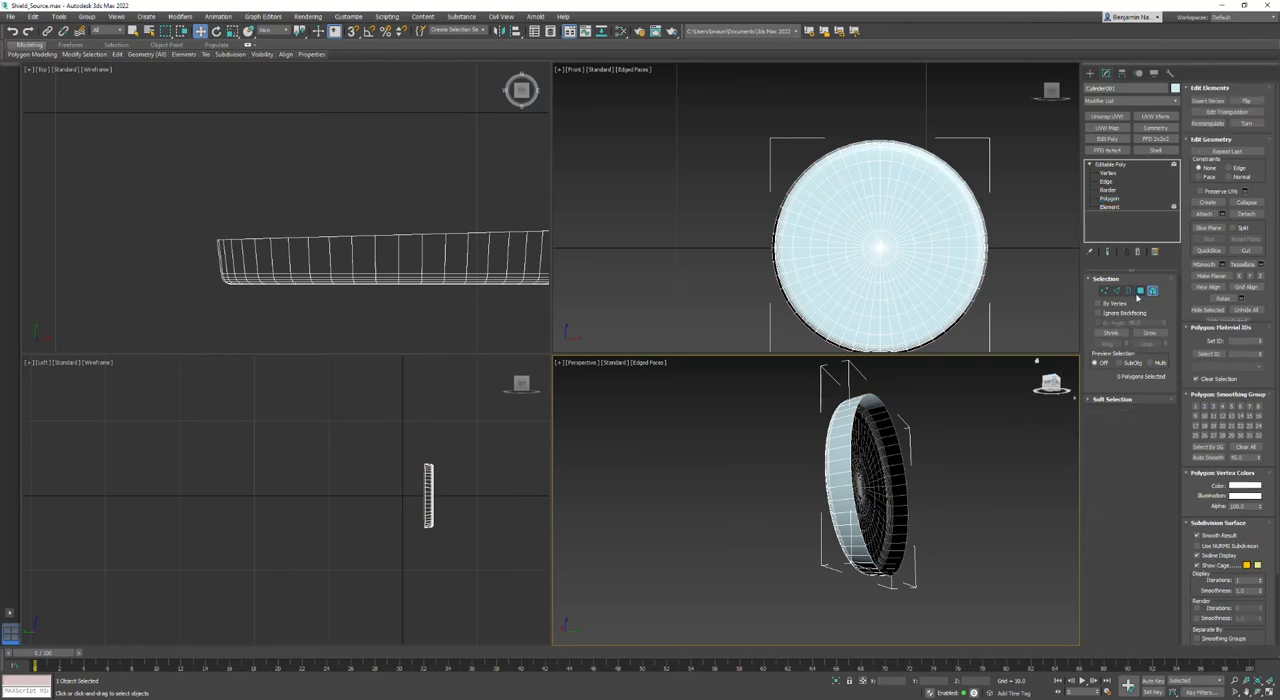
{"action": "key", "text": "ctrl+a"}
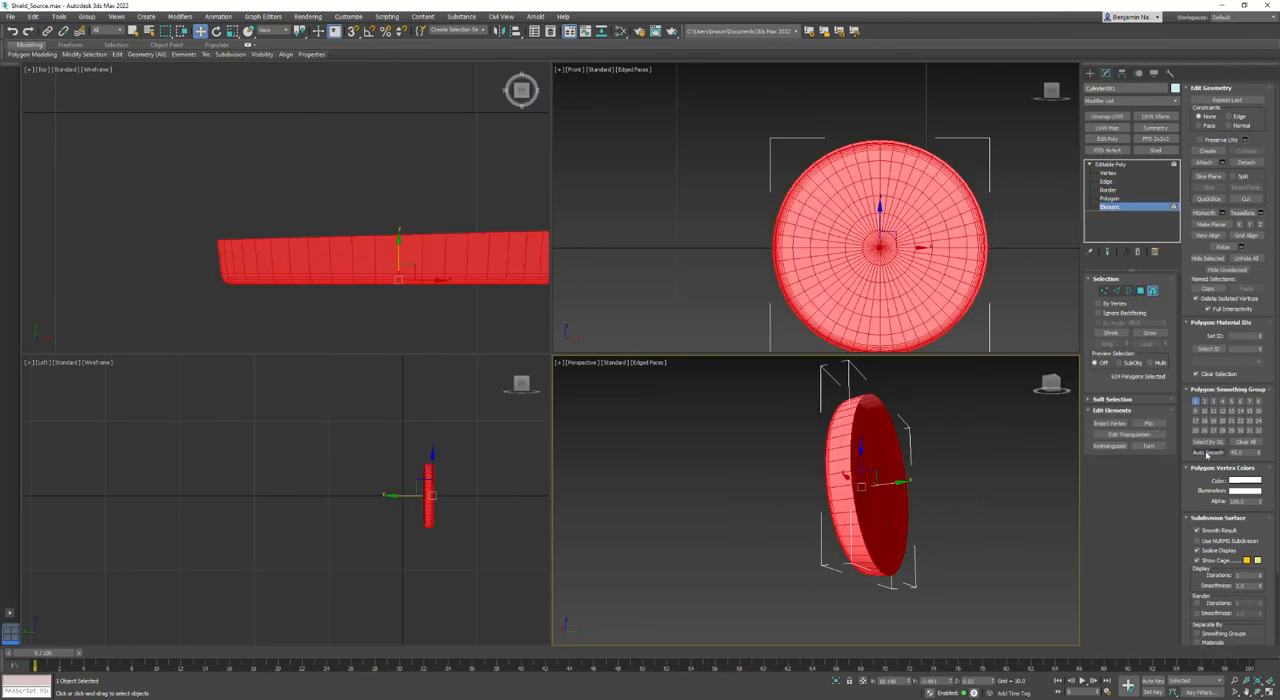
{"action": "left_click", "coordinate": [1040, 483]}
{"action": "middle_click_drag", "start_coordinate": [830, 500], "coordinate": [946, 503], "text": "alt"}
{"action": "key", "text": "F4"}
{"action": "left_click", "coordinate": [1152, 291]}
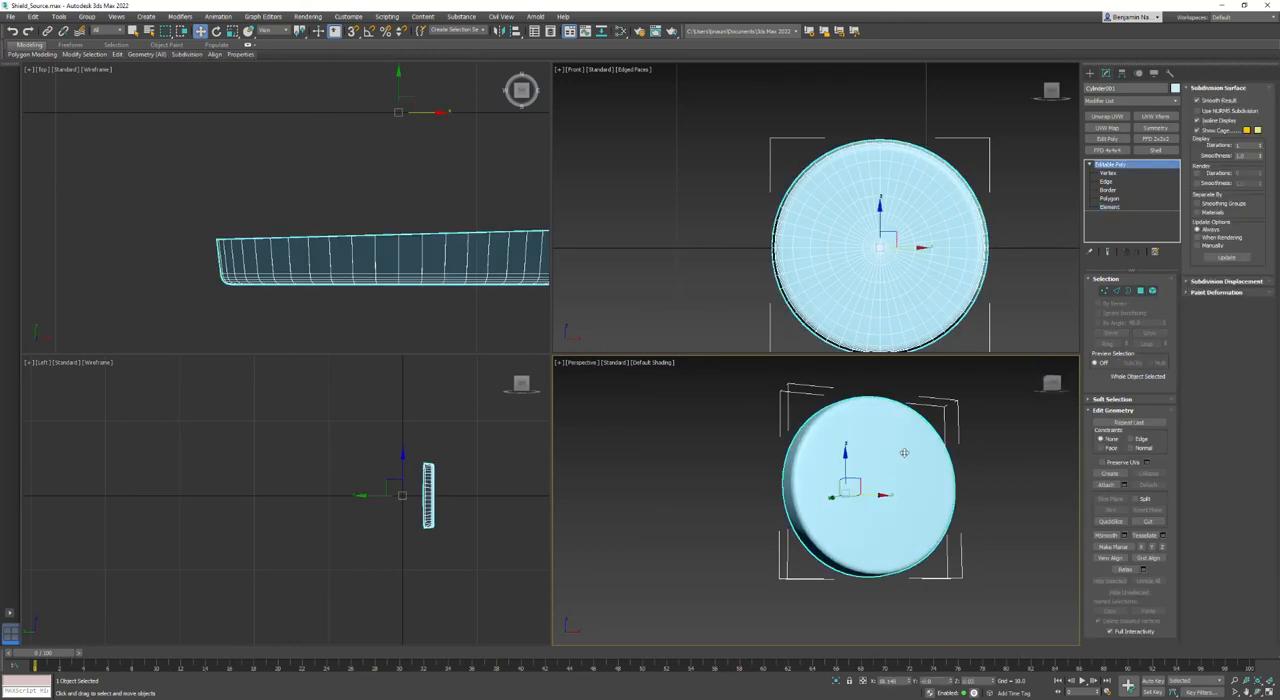
- Unhide all objects so the disc is shown together with the shield body and bead rings
{"action": "right_click", "coordinate": [892, 474]}
{"action": "left_click", "coordinate": [1010, 398]}
{"action": "middle_click_drag", "start_coordinate": [740, 465], "coordinate": [853, 482]}
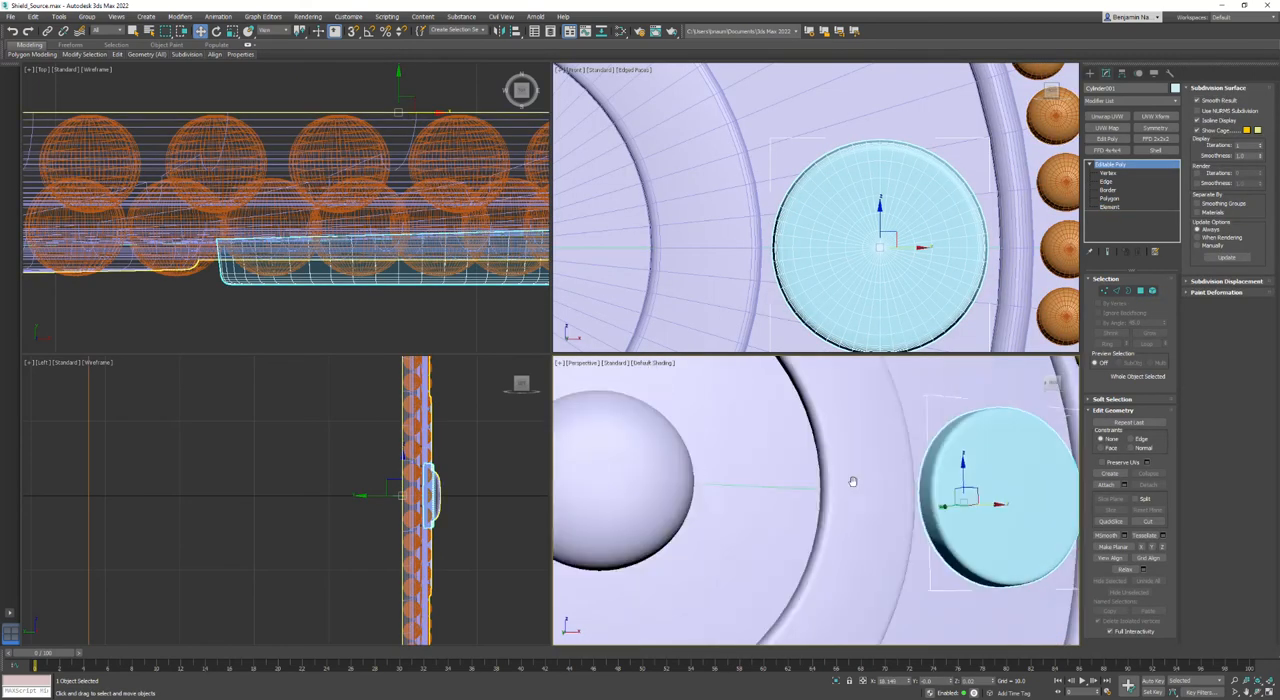
{"action": "scroll", "coordinate": [853, 482], "scroll_direction": "down", "scroll_amount": 6}
{"action": "scroll", "coordinate": [882, 190], "scroll_direction": "down", "scroll_amount": 8}
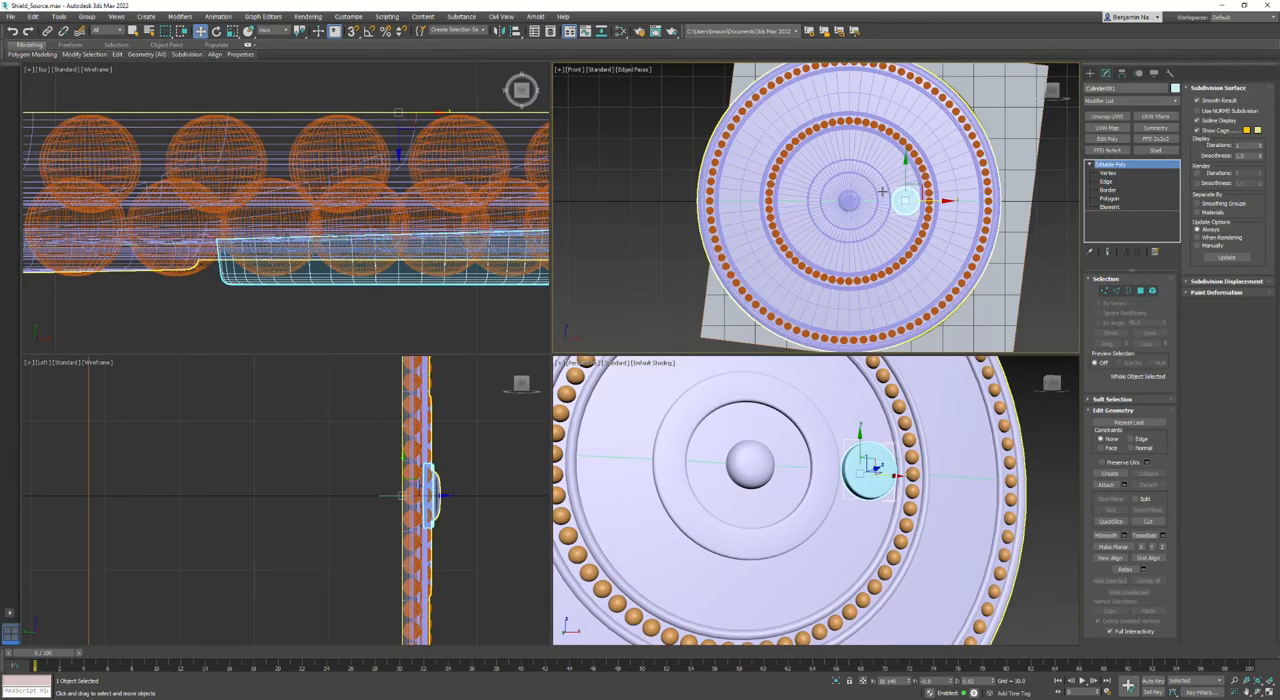
- Move the disc's pivot to the shield's centre at X 0 and Z 0, and leave pivot editing
{"action": "left_click", "coordinate": [1122, 74]}
{"action": "left_click", "coordinate": [1129, 143]}
{"action": "left_click", "coordinate": [200, 31]}
{"action": "double_click", "coordinate": [890, 681]}
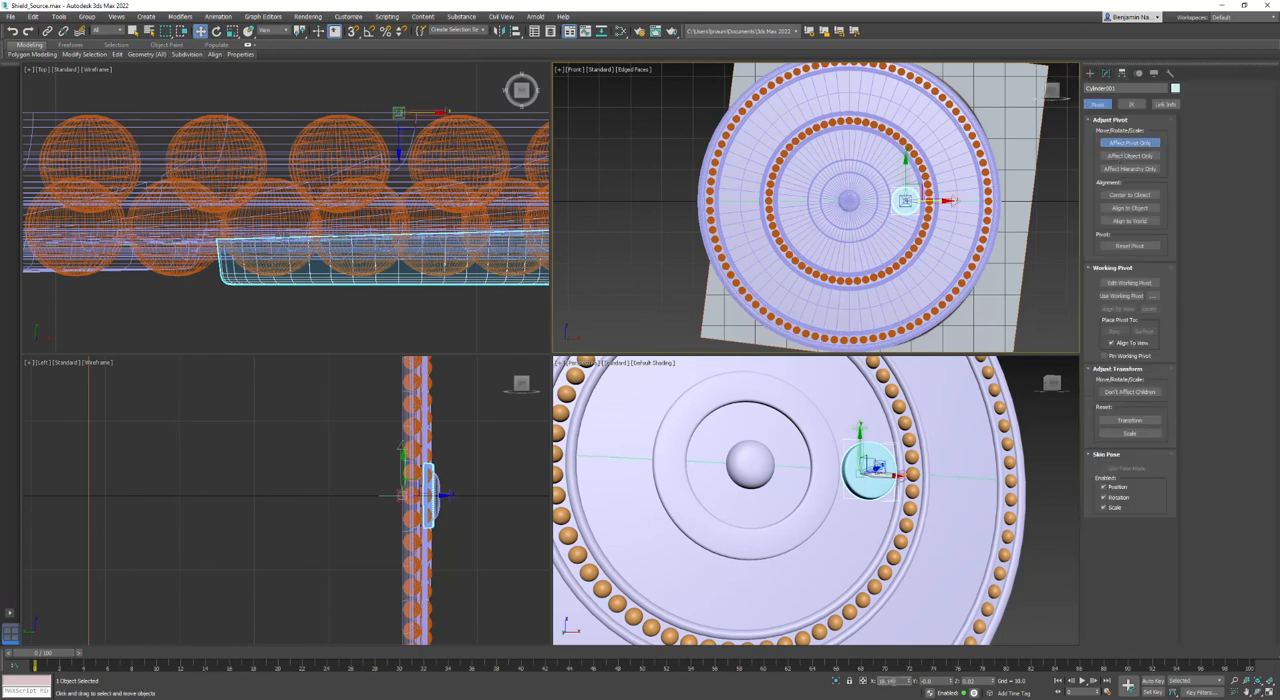
{"action": "key", "text": "Return"}
{"action": "double_click", "coordinate": [970, 681]}
{"action": "type", "text": "0"}
{"action": "key", "text": "Return"}
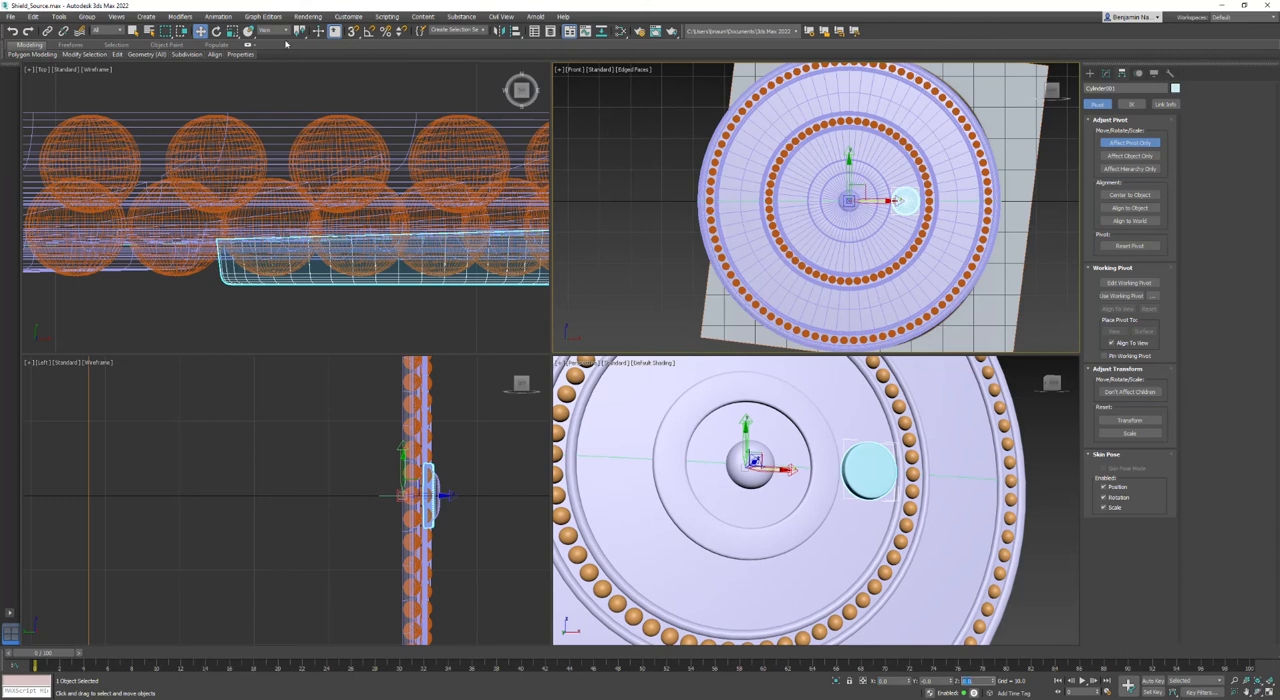
{"action": "left_click", "coordinate": [216, 31]}
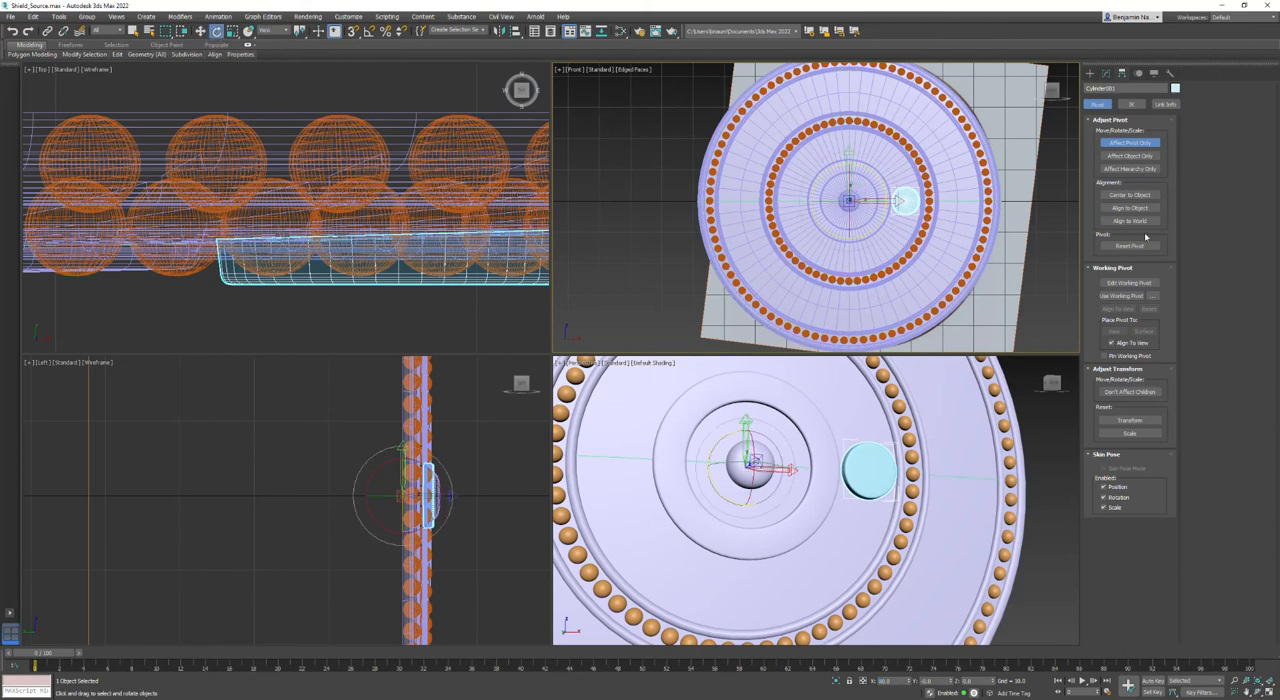
{"action": "left_click", "coordinate": [1128, 141]}
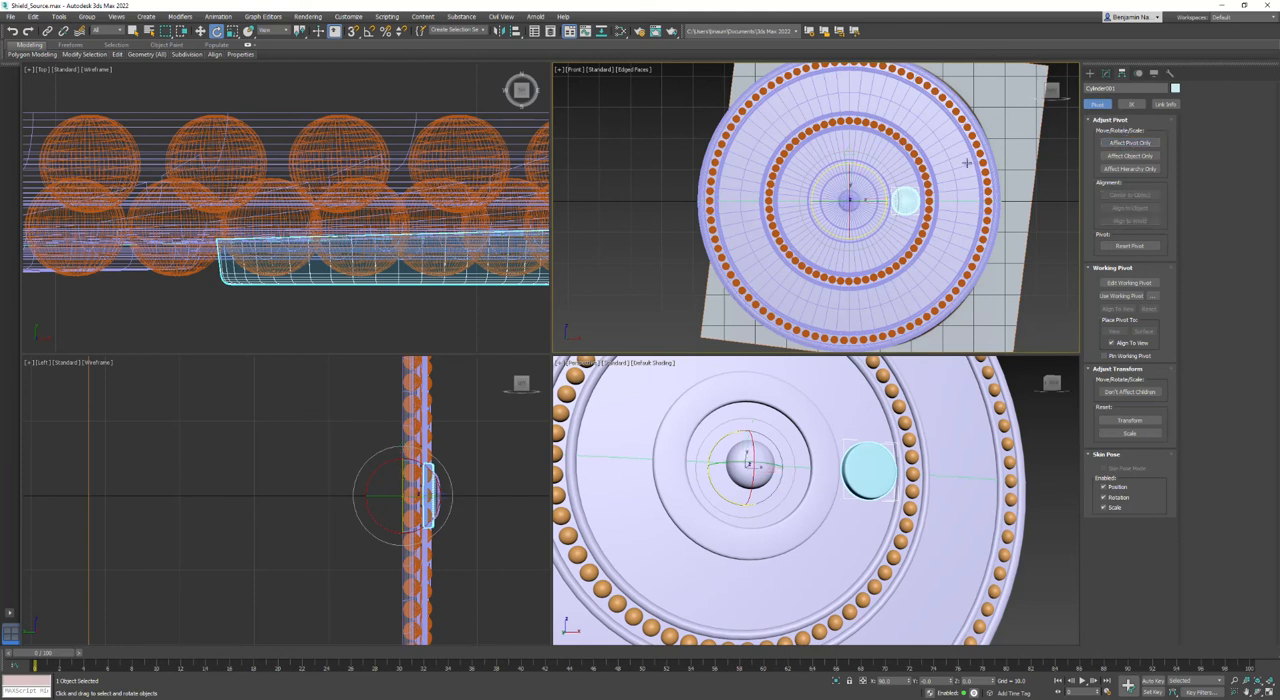
- Temporarily hide the shield body to examine the boss layout on the reference image, and unhide everything
{"action": "right_click", "coordinate": [909, 101]}
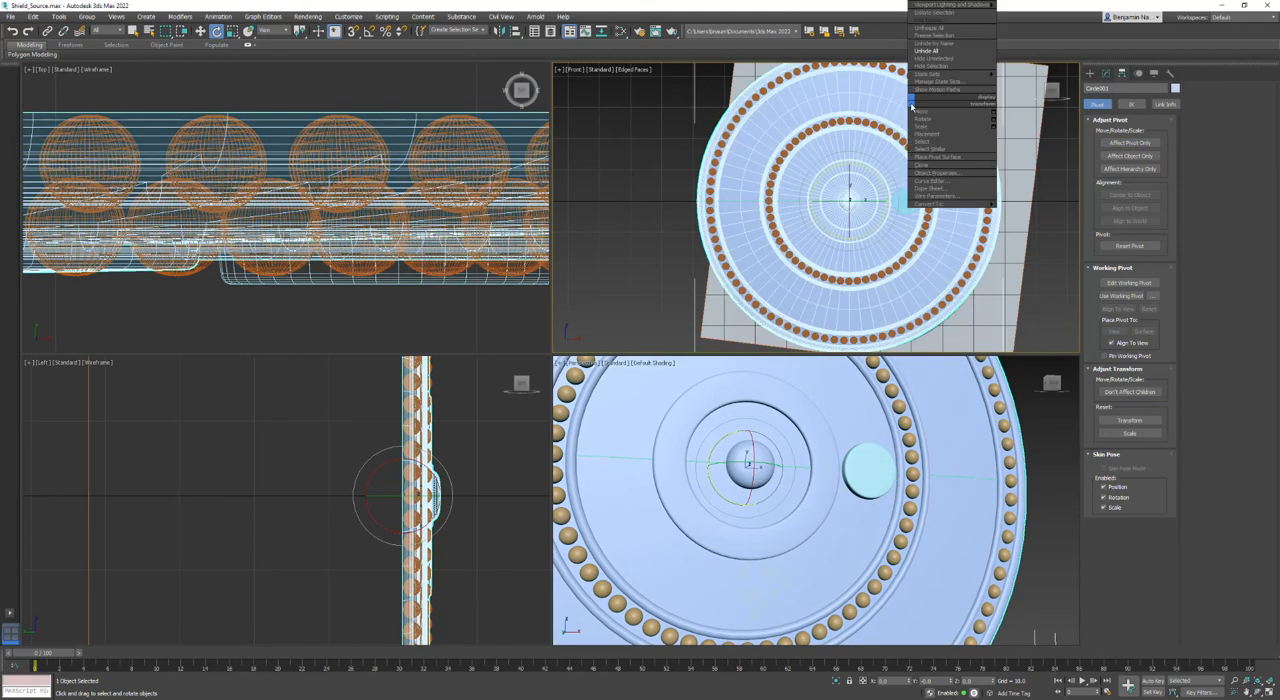
{"action": "left_click", "coordinate": [941, 64]}
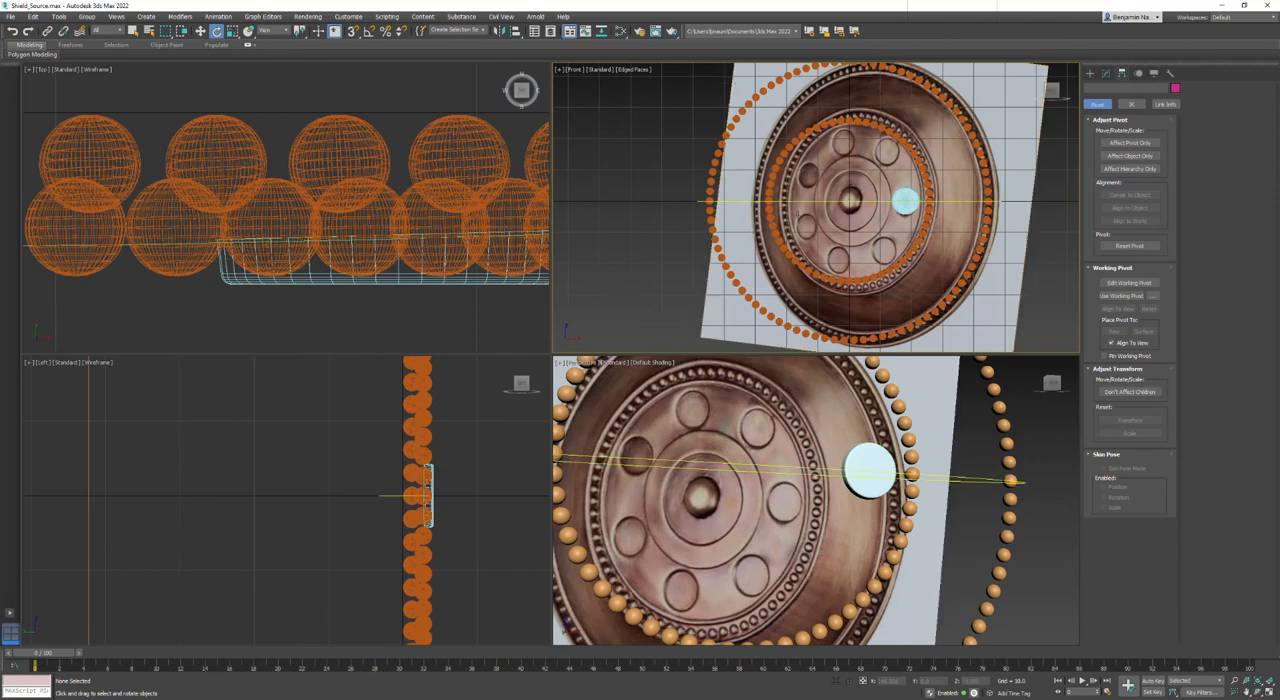
{"action": "right_click", "coordinate": [632, 248]}
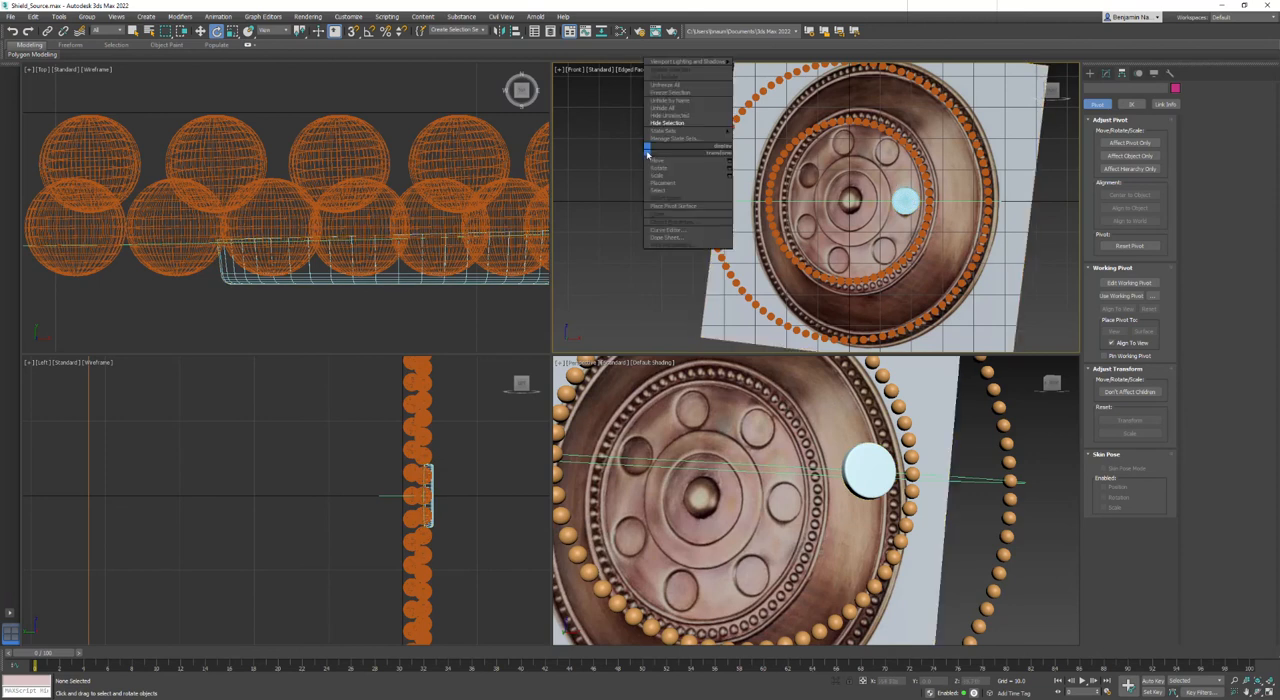
{"action": "left_click", "coordinate": [690, 106]}
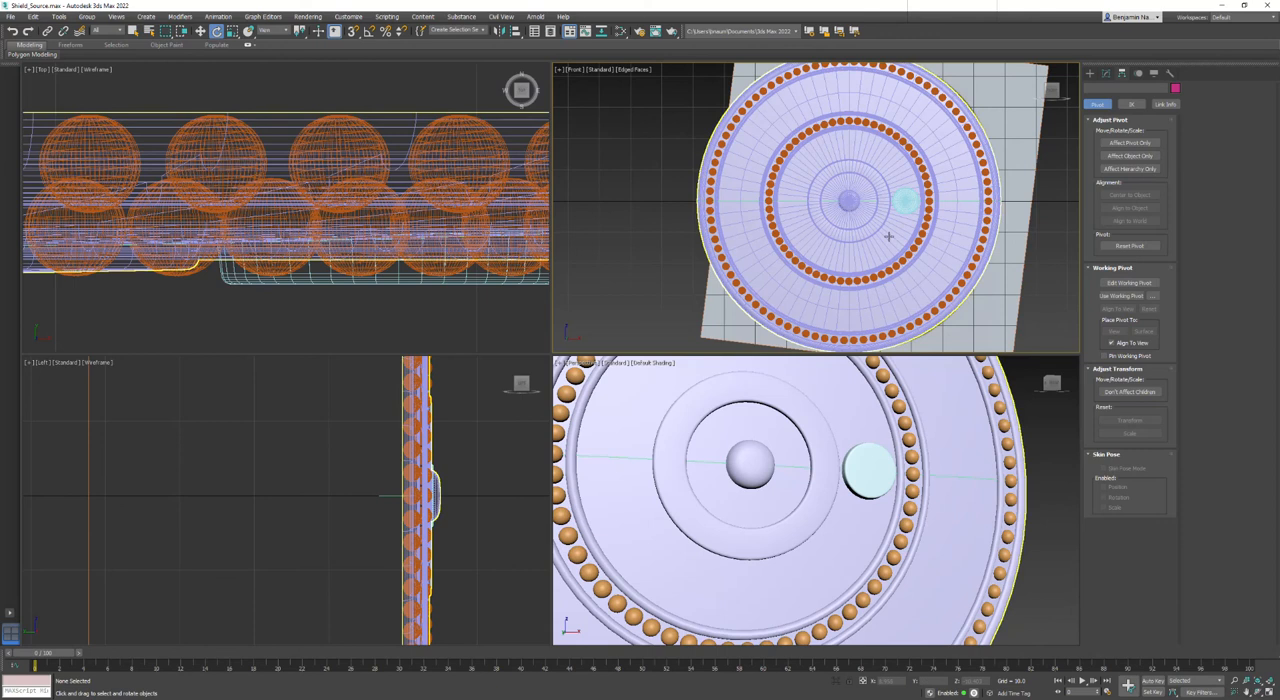
- Hide the shield body to expose the reference image behind the disc
{"action": "left_click", "coordinate": [903, 201]}
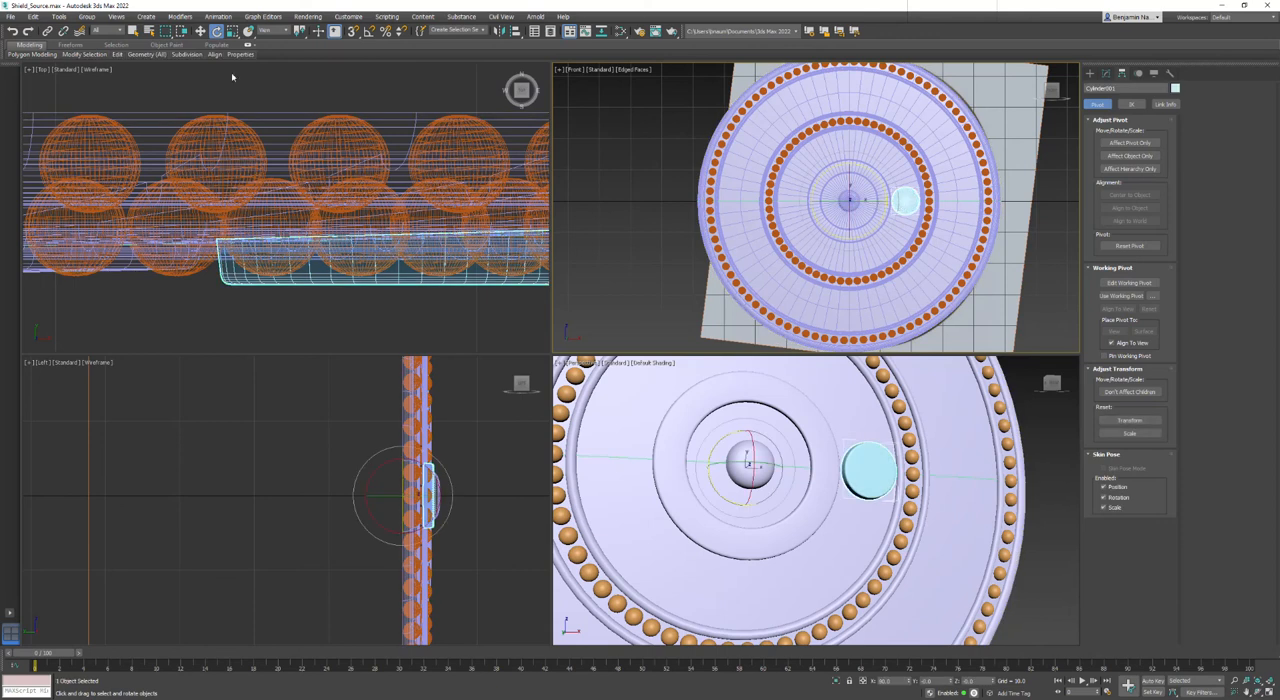
{"action": "left_click", "coordinate": [880, 118]}
{"action": "right_click", "coordinate": [878, 110]}
{"action": "left_click", "coordinate": [910, 75]}
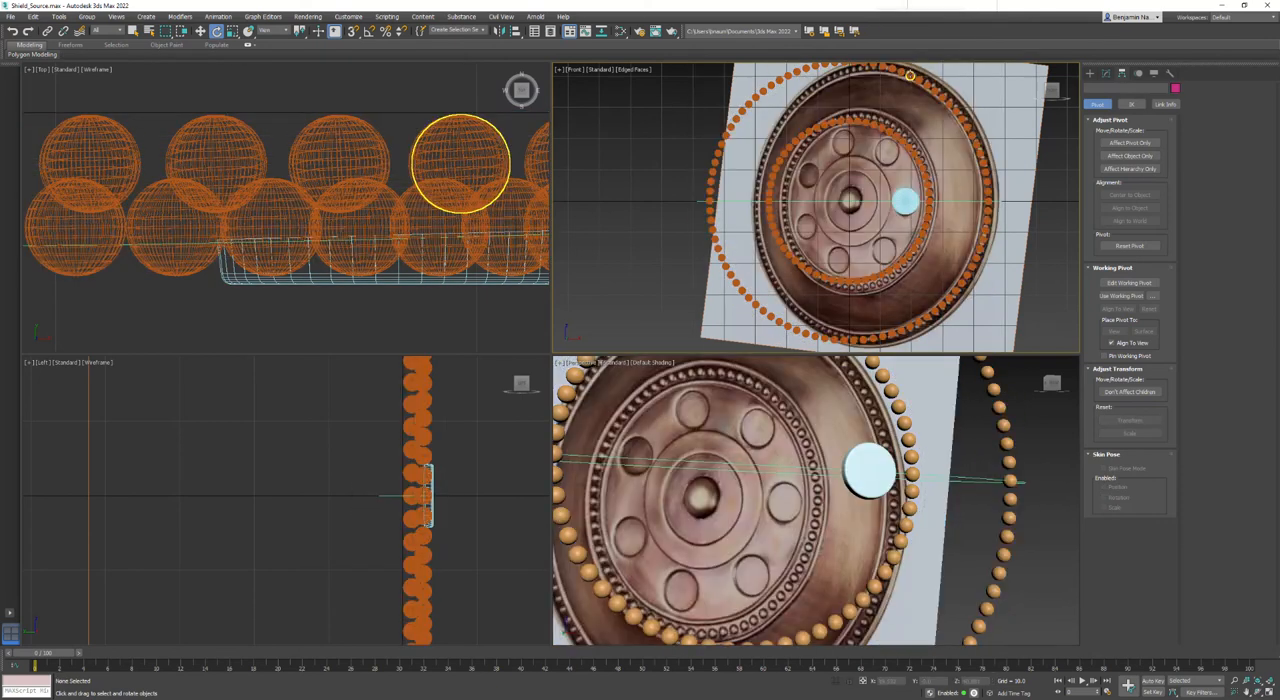
{"action": "left_click", "coordinate": [59, 17]}
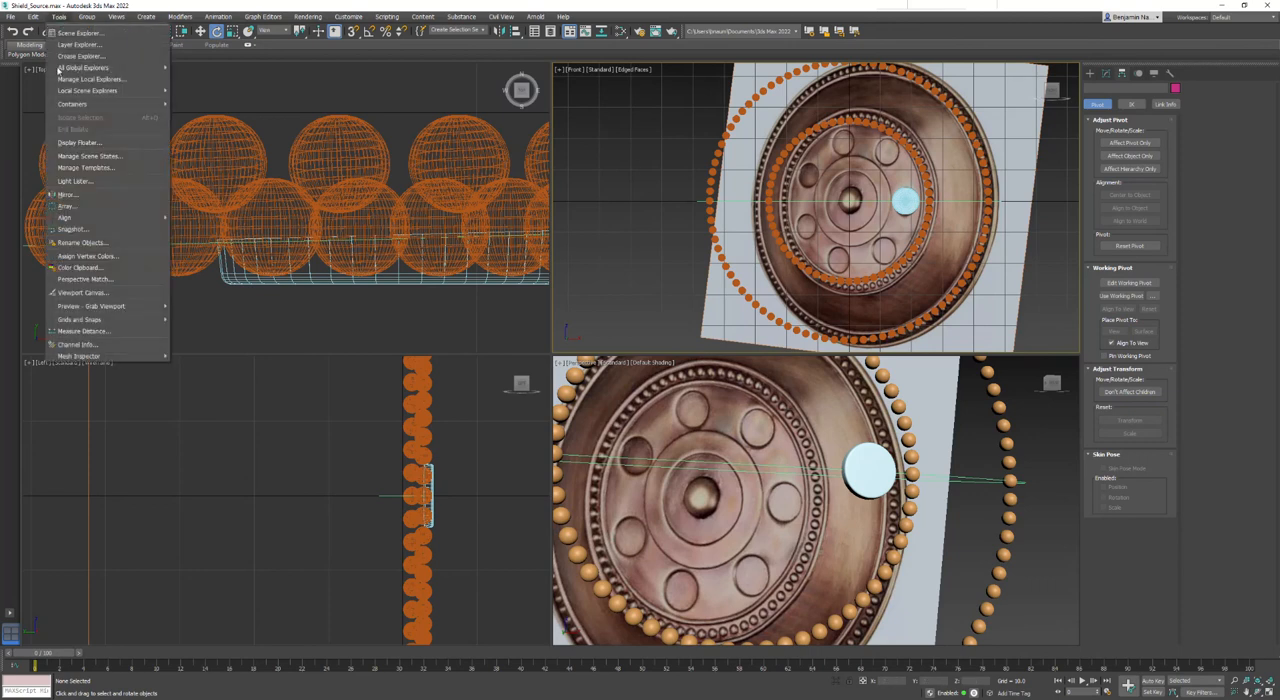
{"action": "left_click", "coordinate": [67, 205]}
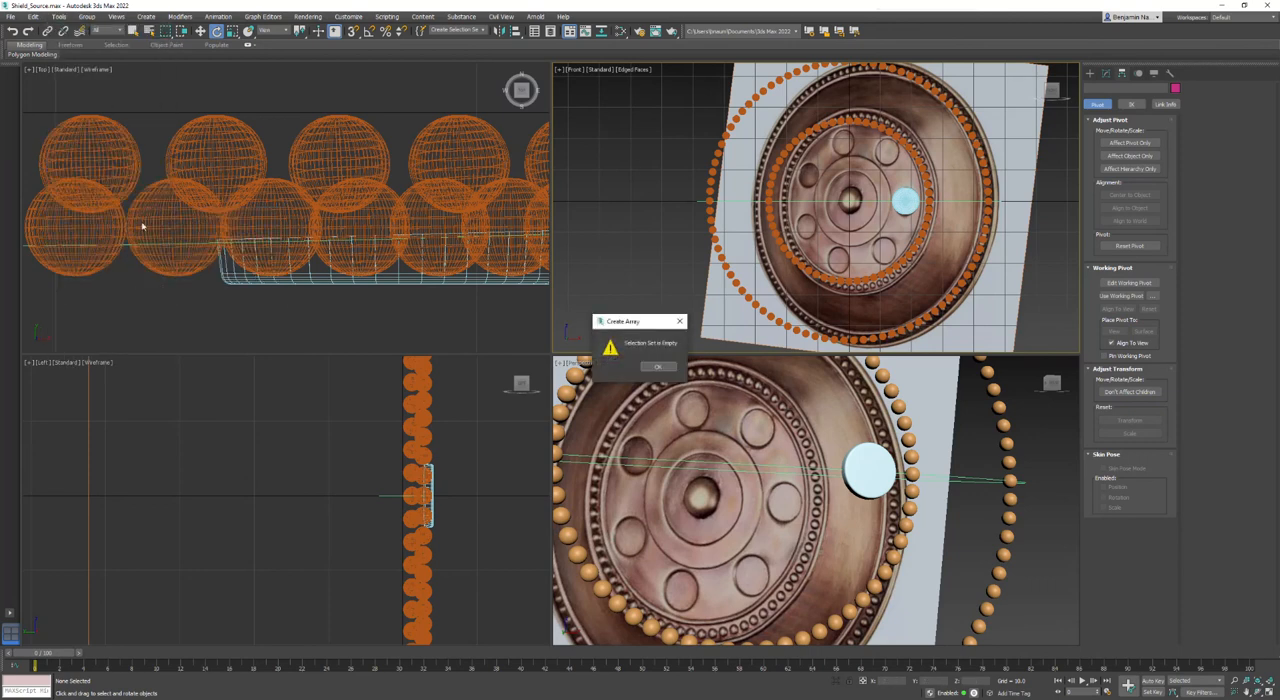
{"action": "left_click", "coordinate": [656, 367]}
- Start an instance array of the disc with preview on, reset all its parameters, and set a count of 7 rotated incrementally around Z
{"action": "left_click", "coordinate": [340, 242]}
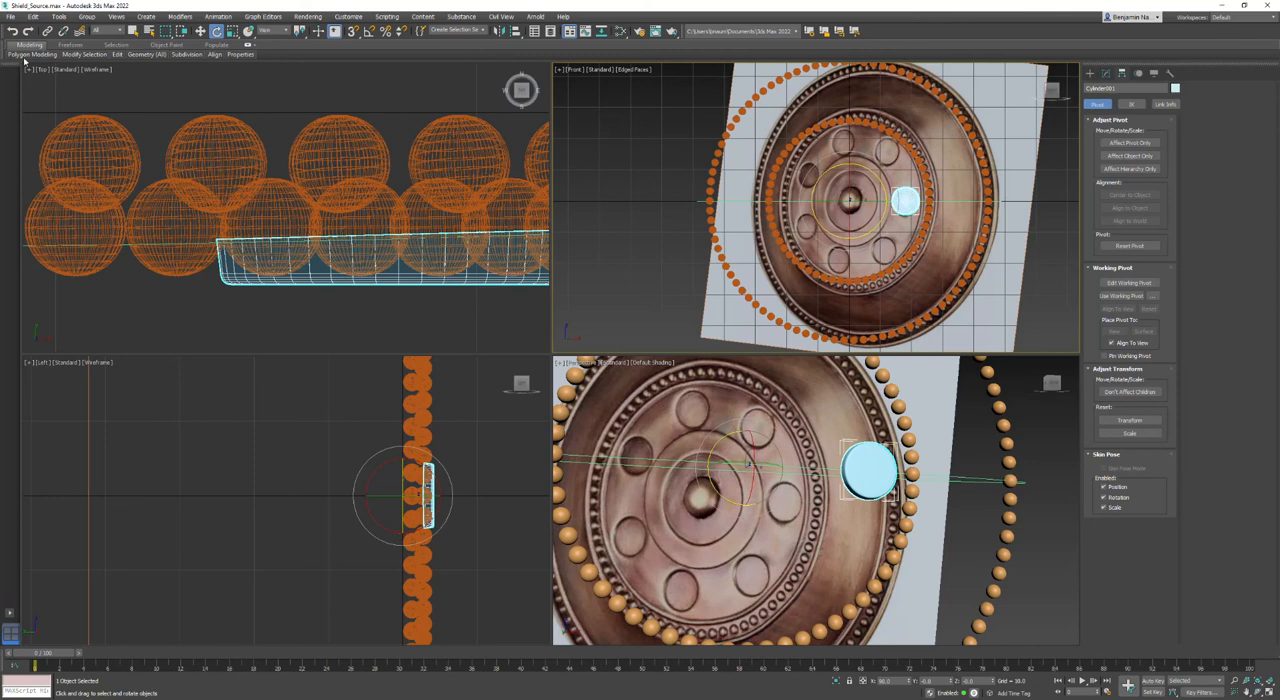
{"action": "left_click", "coordinate": [59, 17]}
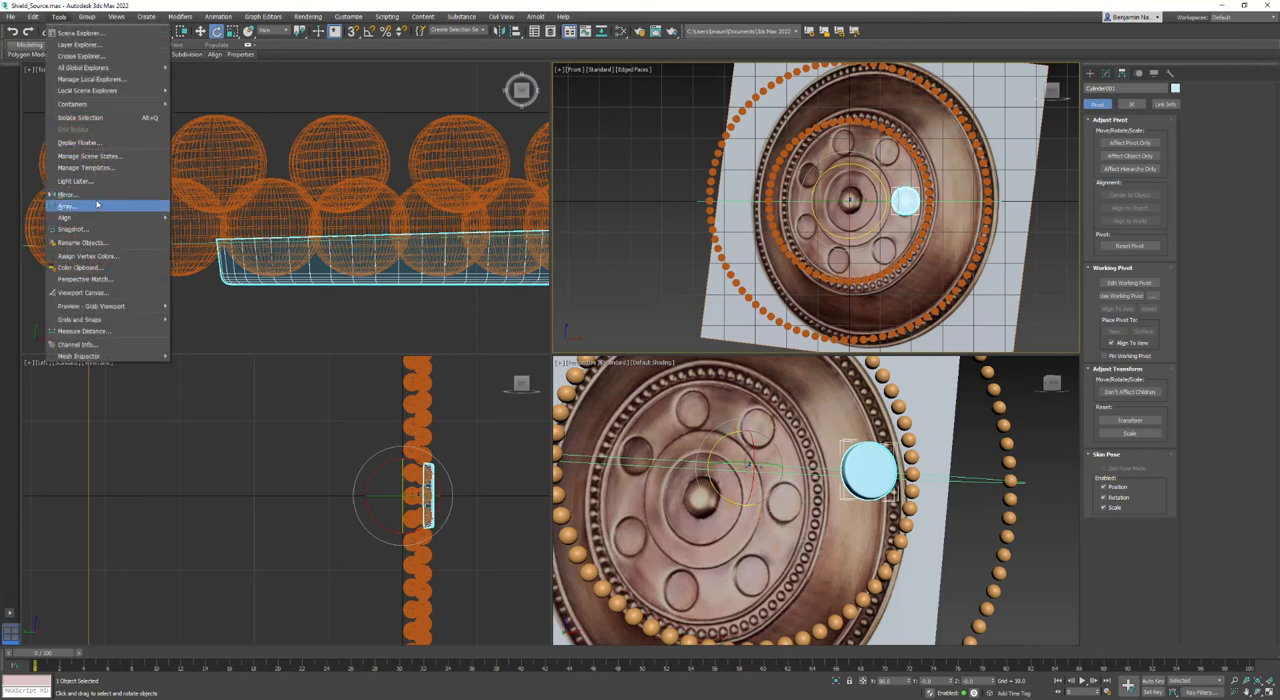
{"action": "left_click", "coordinate": [67, 205]}
{"action": "left_click", "coordinate": [762, 390]}
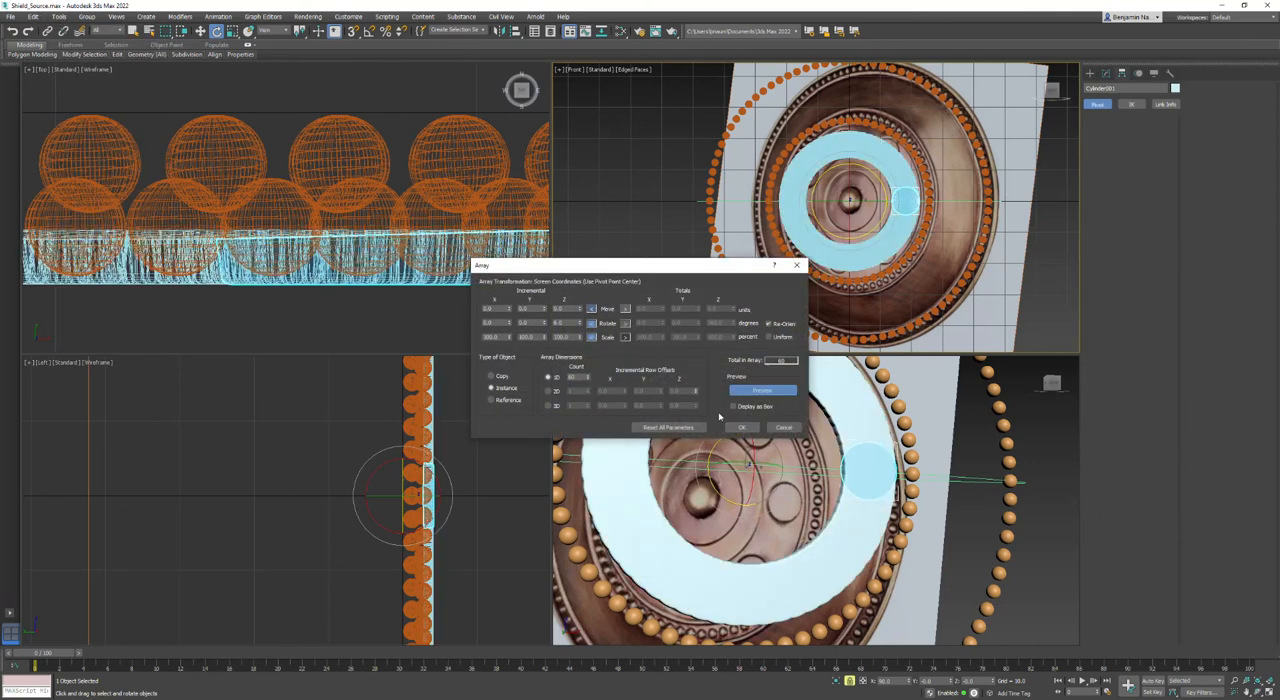
{"action": "left_click", "coordinate": [668, 427]}
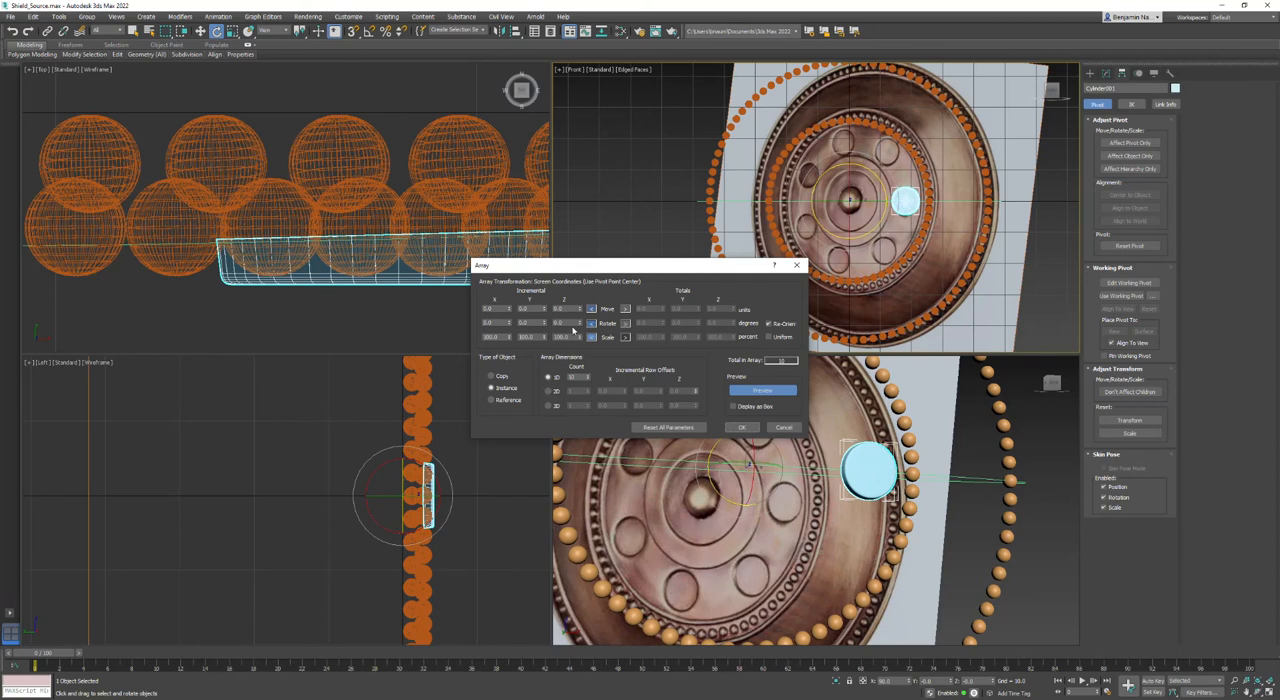
{"action": "left_click", "coordinate": [588, 380]}
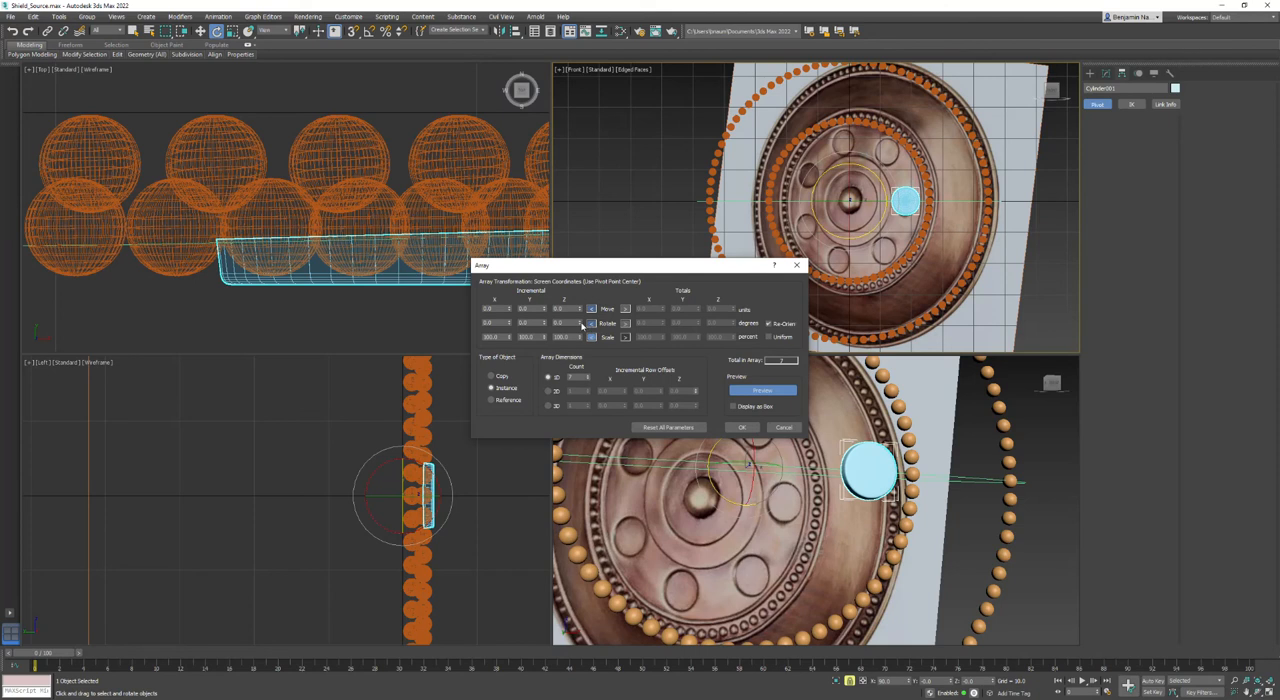
{"action": "left_click_drag", "start_coordinate": [583, 326], "coordinate": [582, 299]}
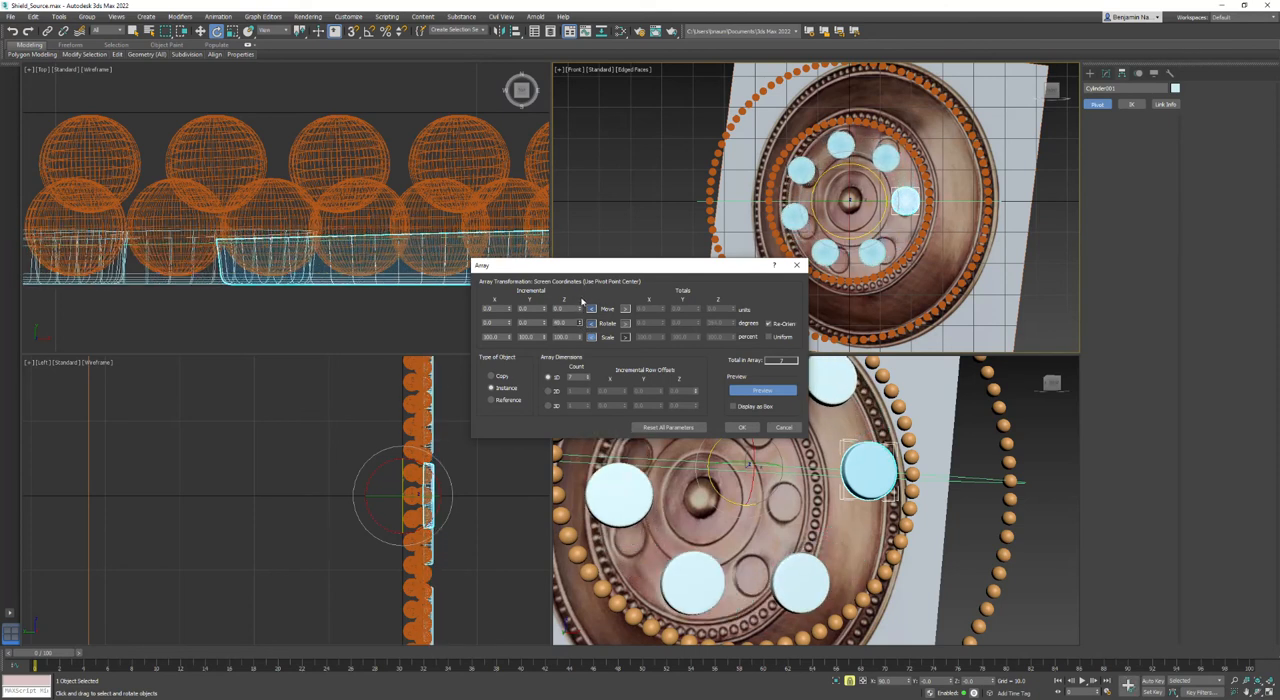
- Raise the array count to 8 to check the overlap with the first disc, and fine-tune the incremental Z rotation to about 51.5 degrees
{"action": "left_click", "coordinate": [588, 377]}
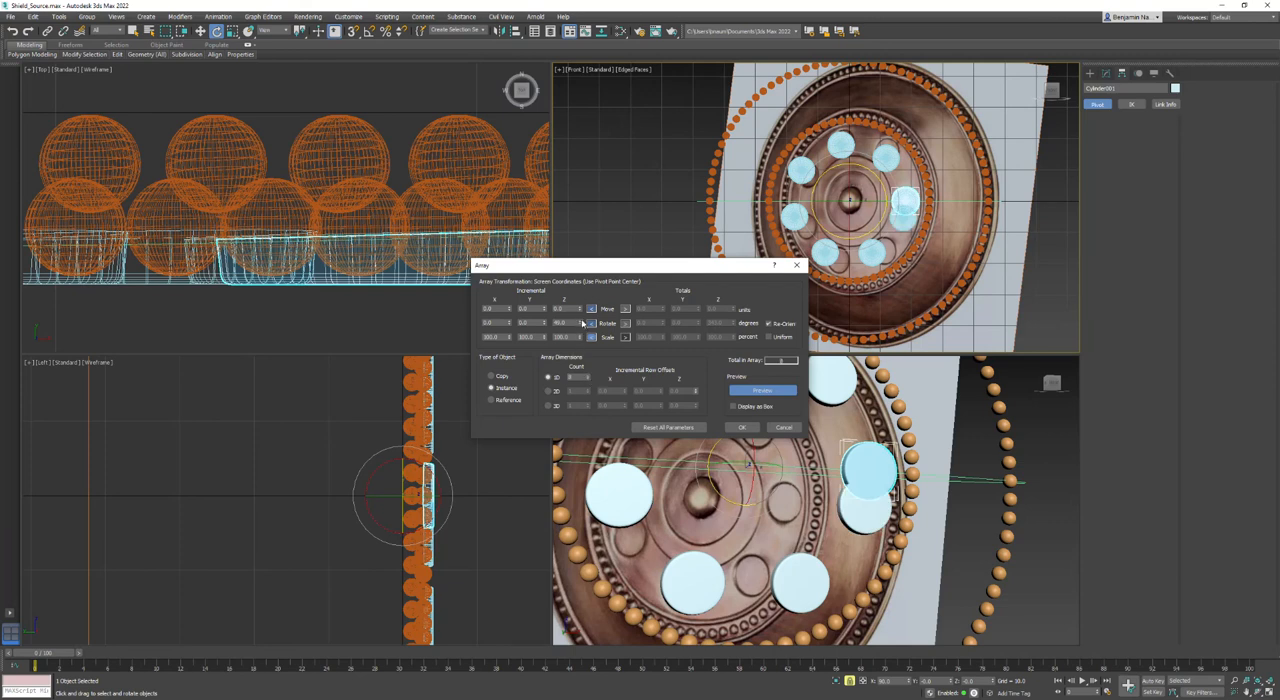
{"action": "left_click_drag", "start_coordinate": [583, 322], "coordinate": [583, 323]}
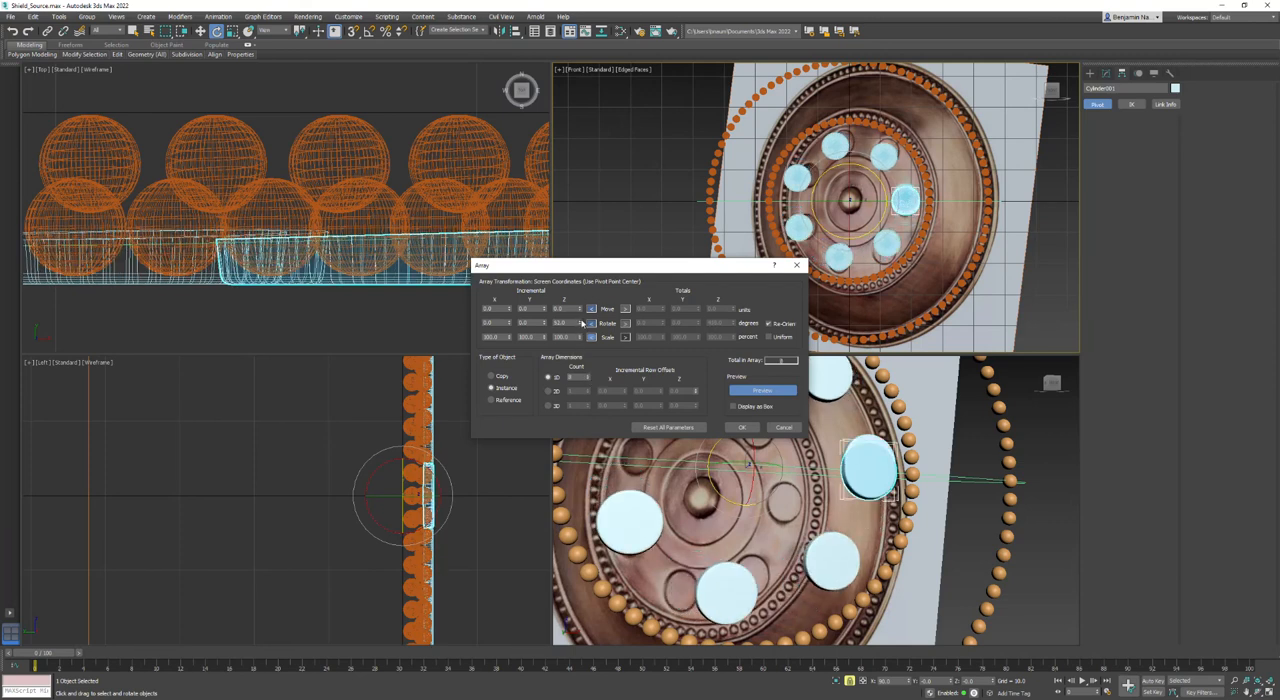
{"action": "left_click", "coordinate": [581, 327]}
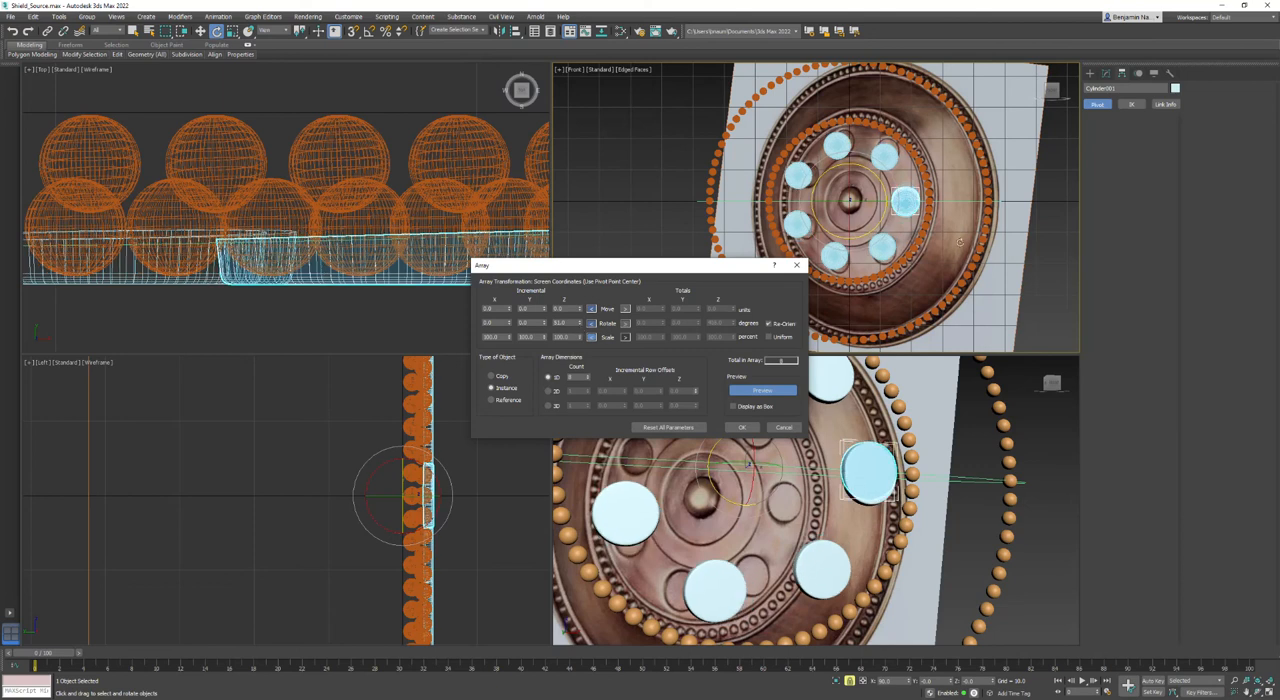
{"action": "scroll", "coordinate": [907, 199], "scroll_direction": "up", "scroll_amount": 5}
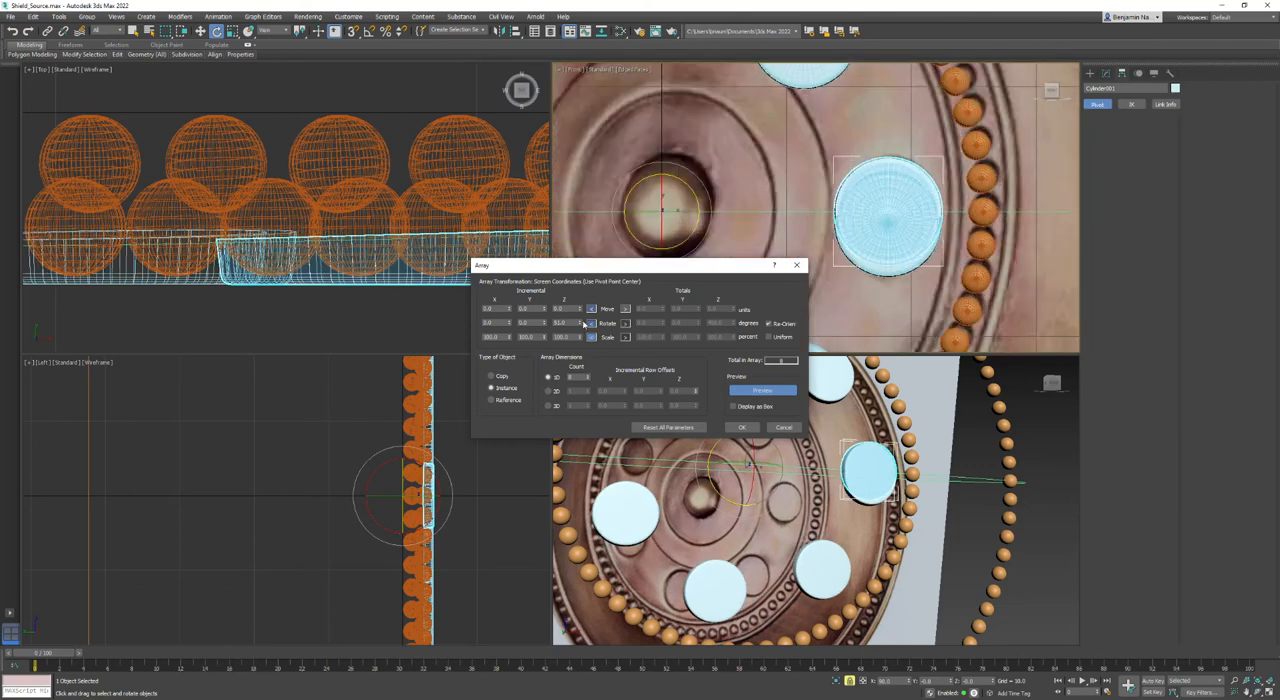
{"action": "left_click", "coordinate": [583, 323]}
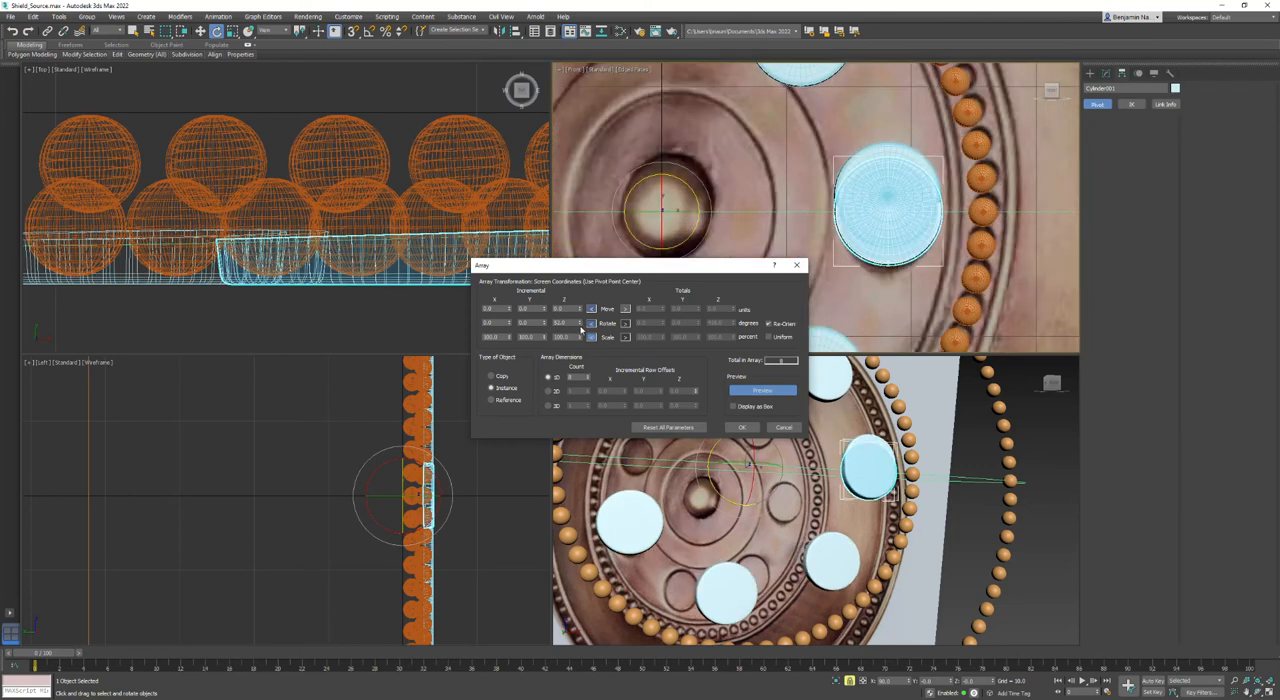
{"action": "left_click", "coordinate": [582, 327]}
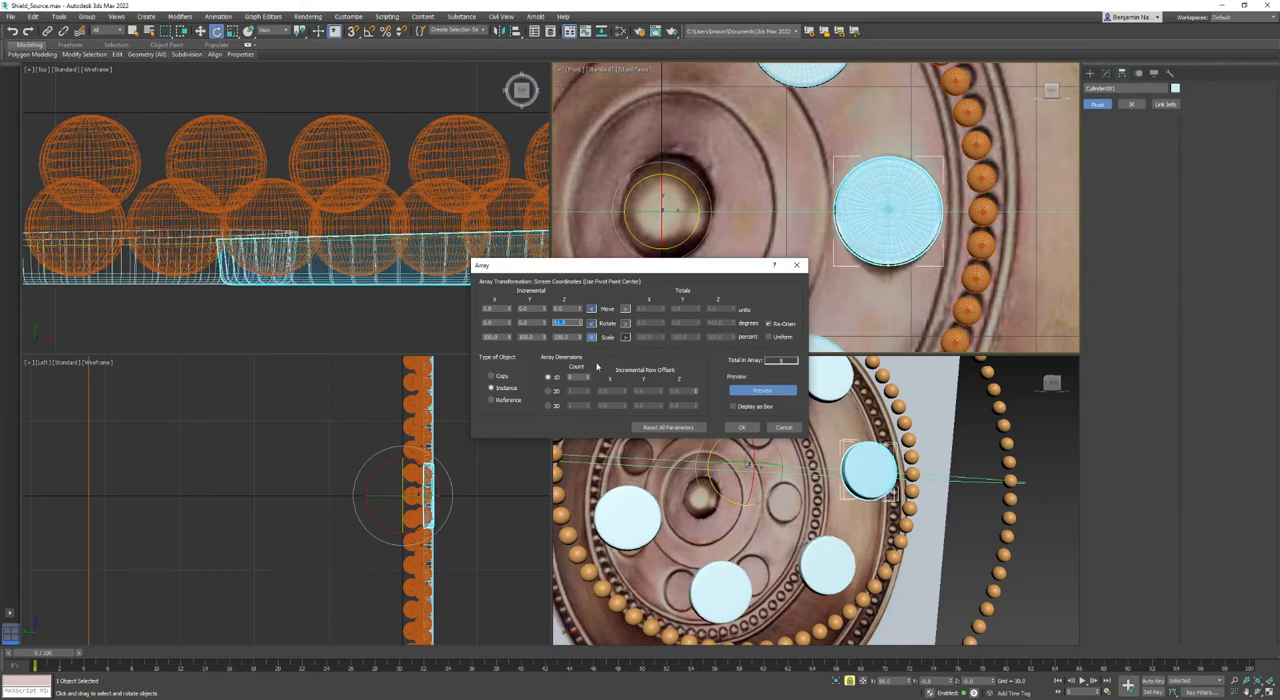
- Reduce the array count to 7 and create the ring of discs around the shield's centre
{"action": "left_click", "coordinate": [588, 379]}
{"action": "middle_click_drag", "start_coordinate": [870, 182], "coordinate": [1026, 152]}
{"action": "scroll", "coordinate": [1030, 154], "scroll_direction": "down", "scroll_amount": 3}
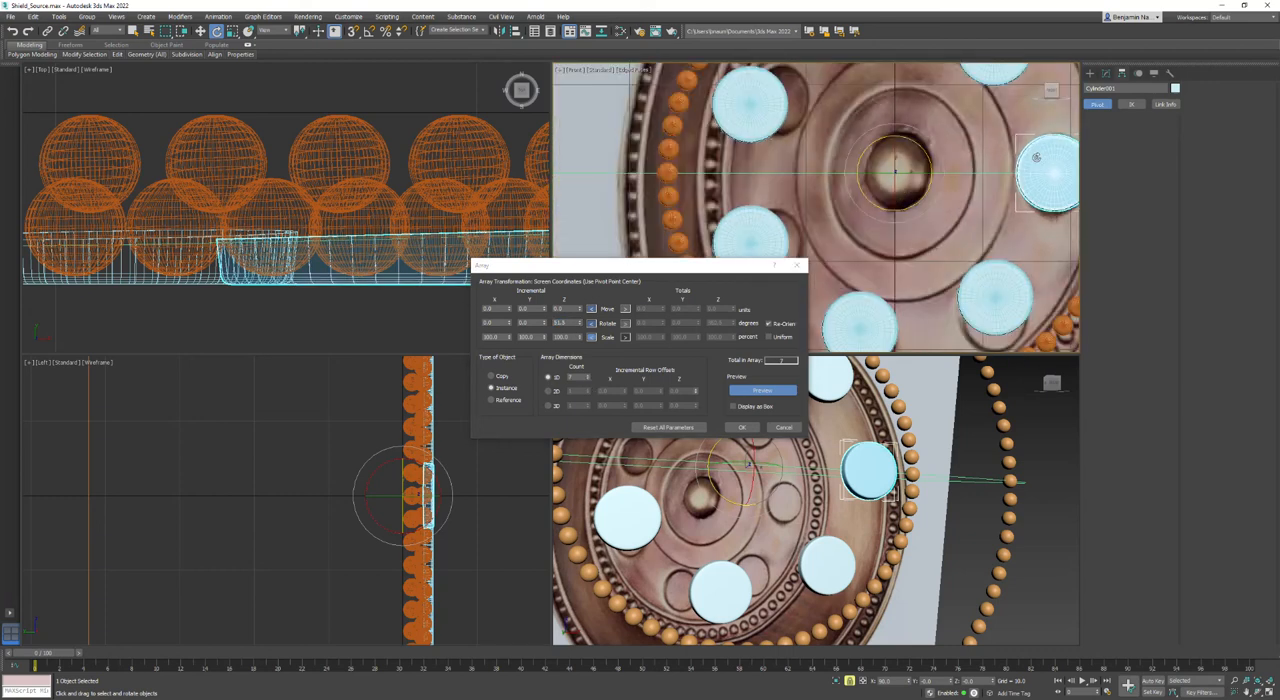
{"action": "scroll", "coordinate": [1011, 187], "scroll_direction": "down", "scroll_amount": 2}
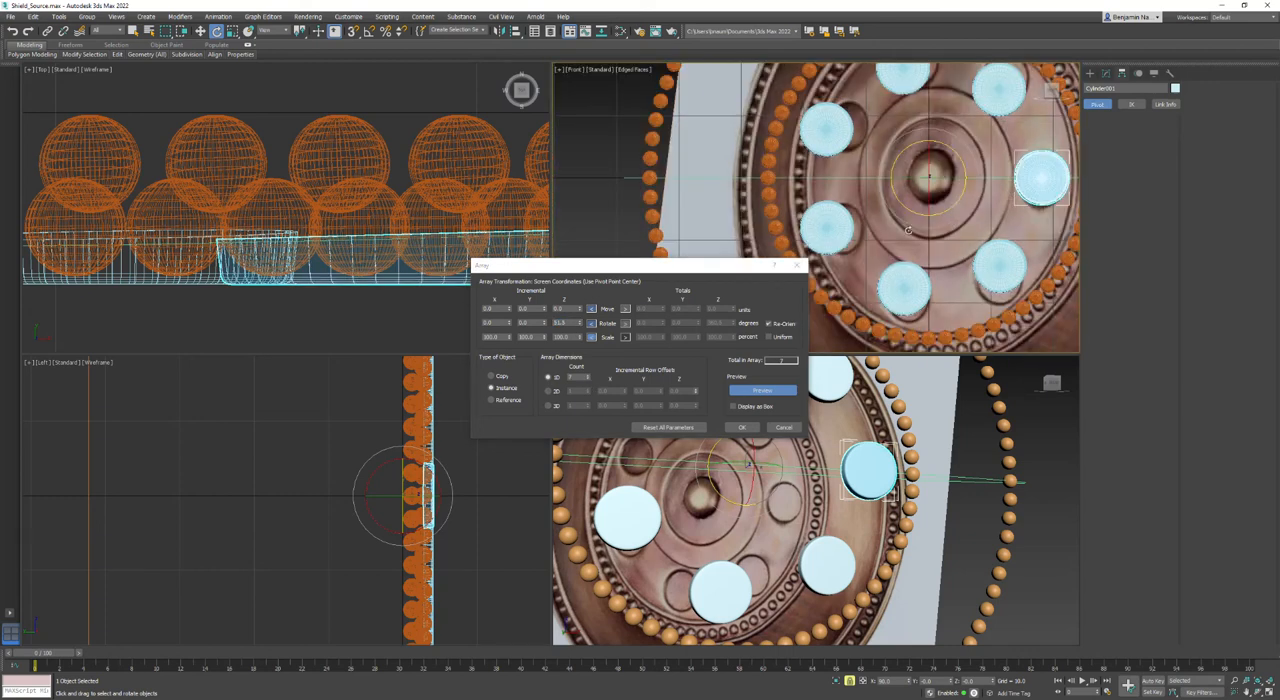
{"action": "left_click", "coordinate": [738, 428]}
- Unhide all objects, clear the selection, and maximise the Perspective view to inspect the shield with its disc ring
{"action": "scroll", "coordinate": [1053, 300], "scroll_direction": "down", "scroll_amount": 5}
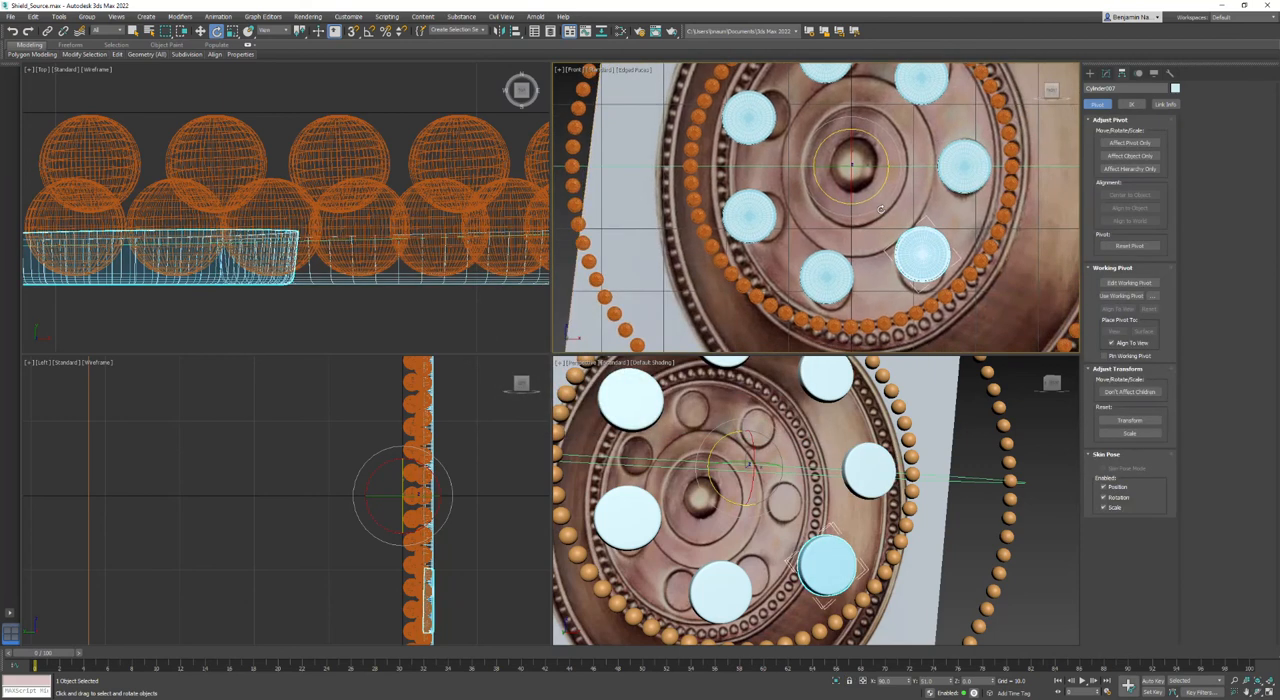
{"action": "right_click", "coordinate": [1052, 230]}
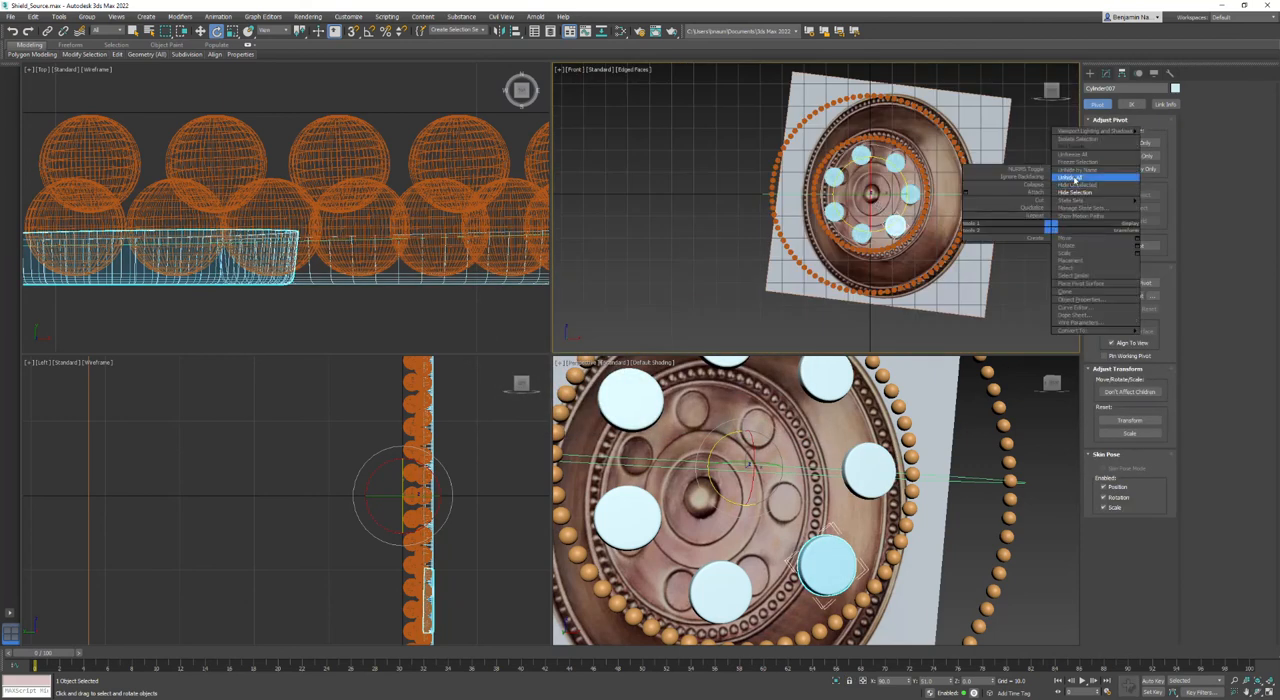
{"action": "left_click", "coordinate": [1067, 183]}
{"action": "left_click", "coordinate": [1004, 244]}
{"action": "middle_click_drag", "start_coordinate": [1015, 230], "coordinate": [983, 227]}
{"action": "middle_click_drag", "start_coordinate": [824, 411], "coordinate": [829, 472]}
{"action": "scroll", "coordinate": [849, 431], "scroll_direction": "down", "scroll_amount": 4}
{"action": "key", "text": "alt+w"}
{"action": "middle_click_drag", "start_coordinate": [521, 286], "coordinate": [543, 283]}
{"action": "scroll", "coordinate": [543, 282], "scroll_direction": "down", "scroll_amount": 3}
{"action": "middle_click_drag", "start_coordinate": [543, 390], "coordinate": [621, 350], "text": "alt"}
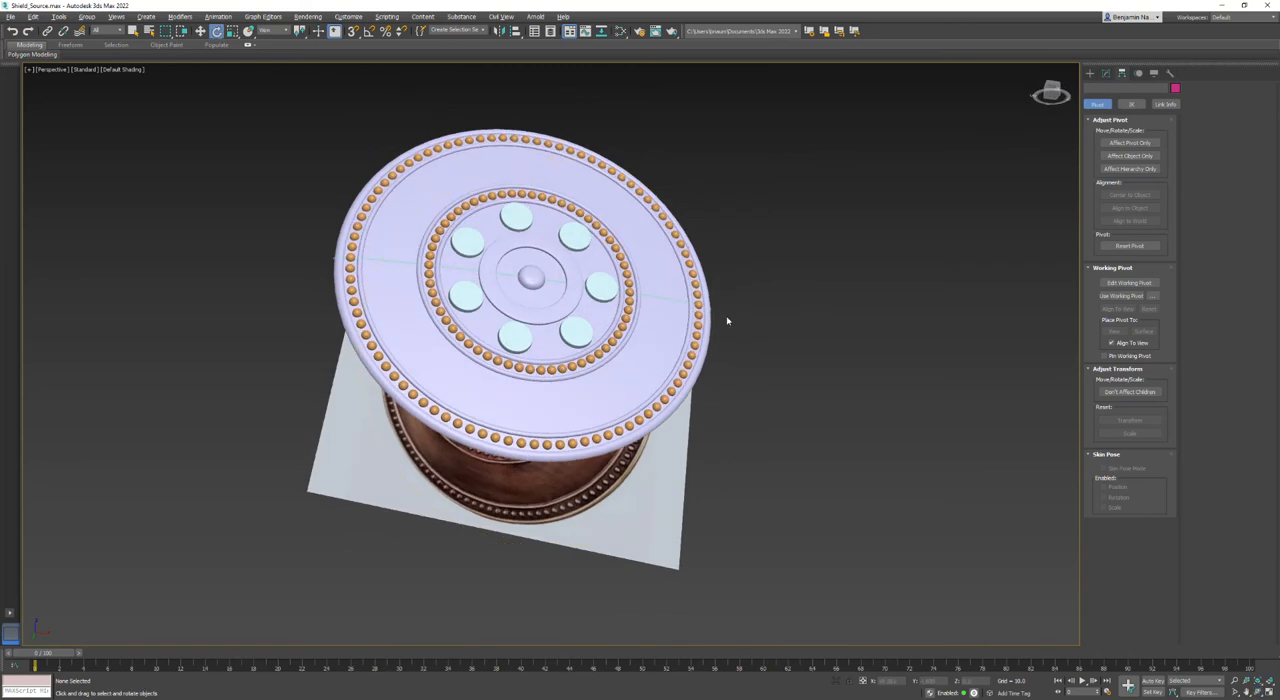
- Hide the circle shape that shows as a line across the shield's face
{"action": "left_click", "coordinate": [668, 294]}
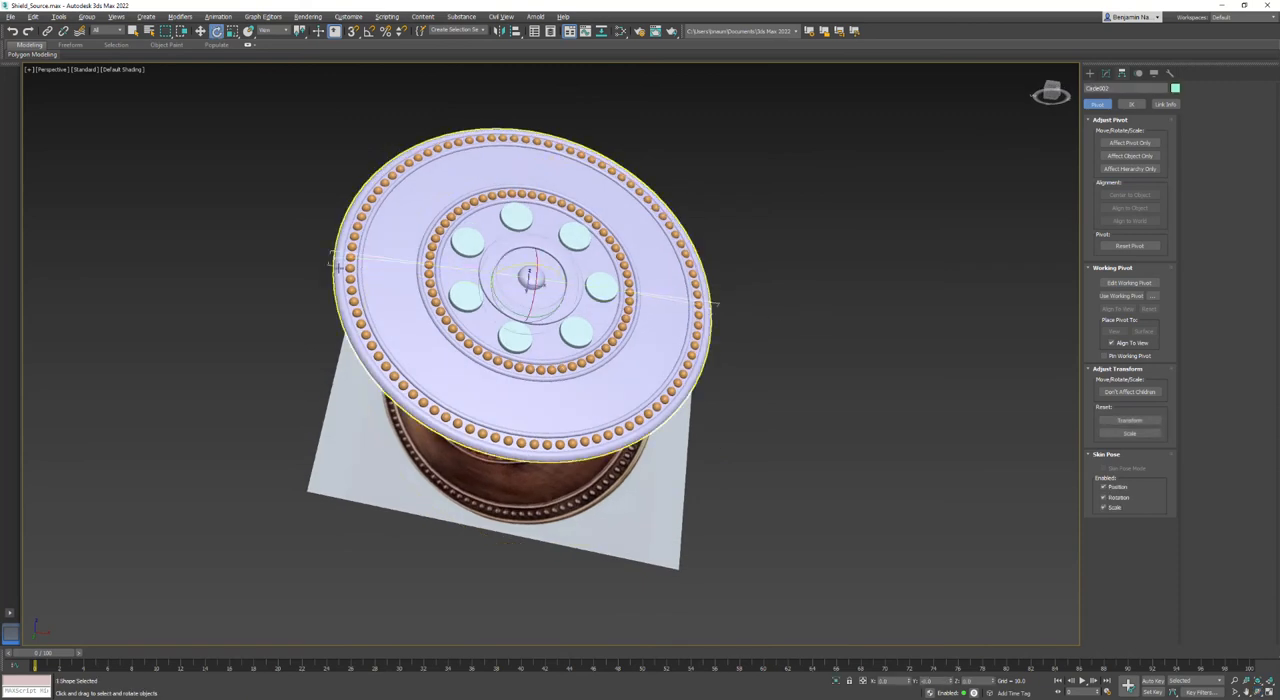
{"action": "right_click", "coordinate": [796, 303]}
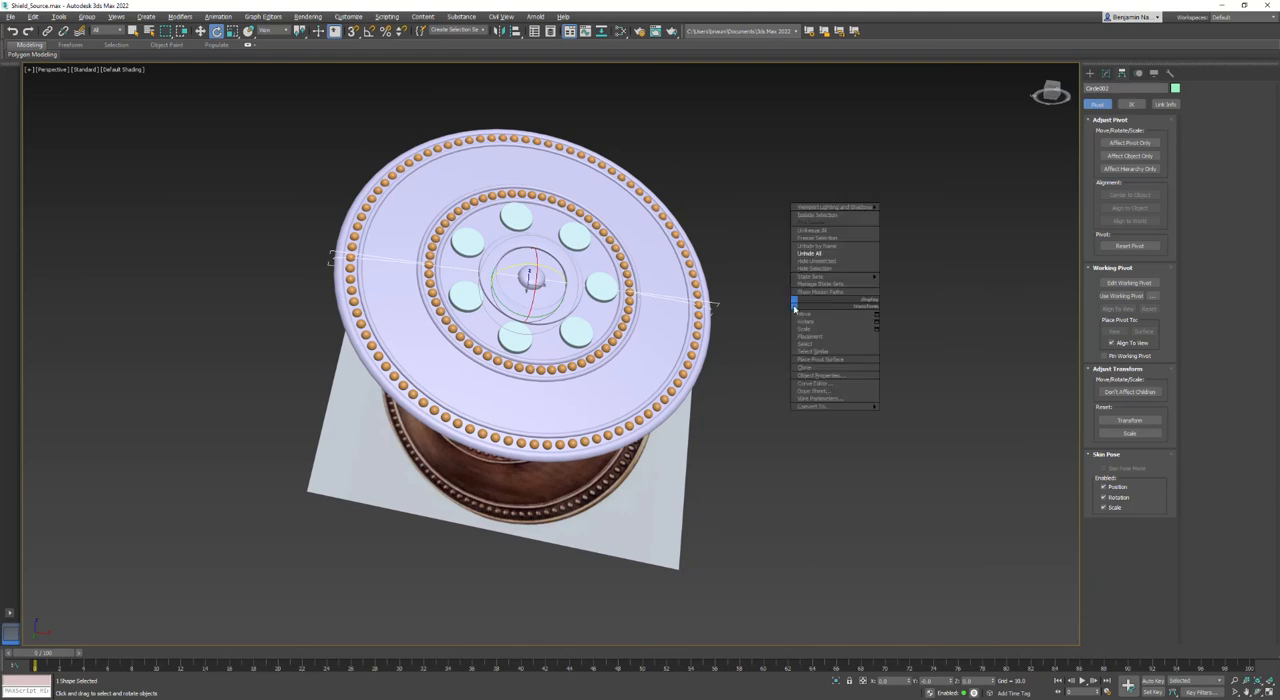
{"action": "left_click", "coordinate": [815, 269]}
{"action": "middle_click_drag", "start_coordinate": [739, 313], "coordinate": [802, 332]}
{"action": "middle_click_drag", "start_coordinate": [630, 320], "coordinate": [538, 318], "text": "alt"}
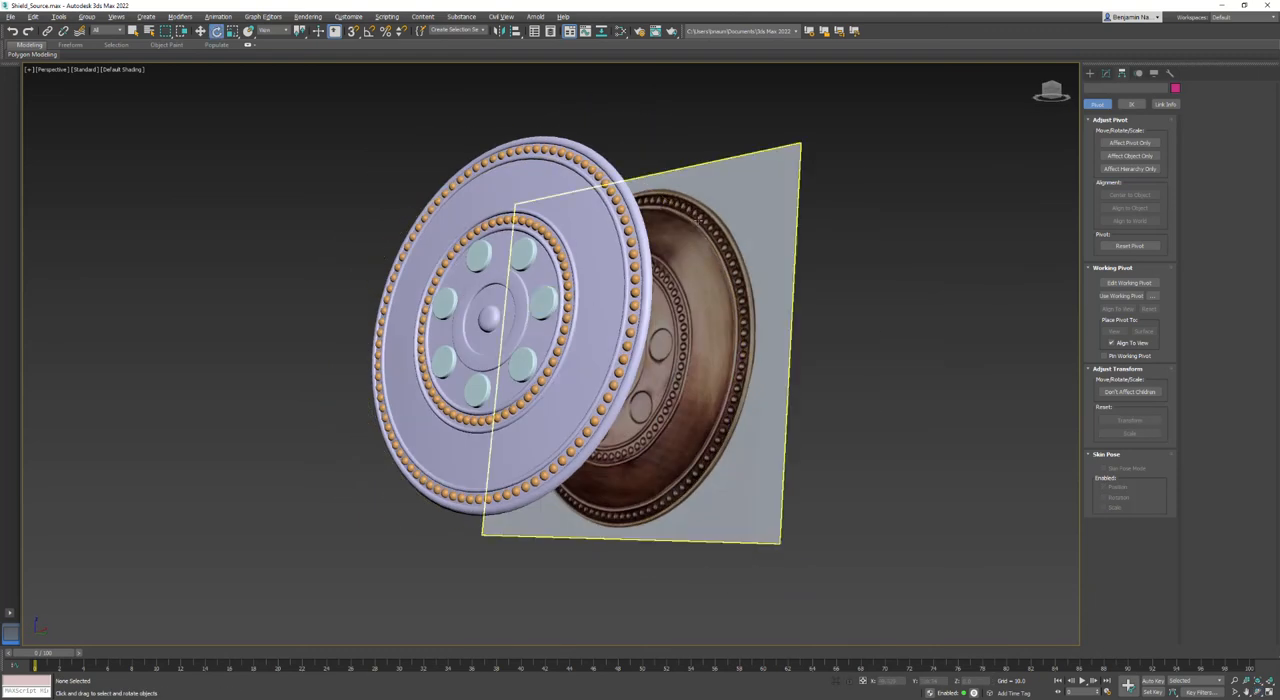
- Save the scene with the reference plane selected
{"action": "left_click", "coordinate": [699, 219]}
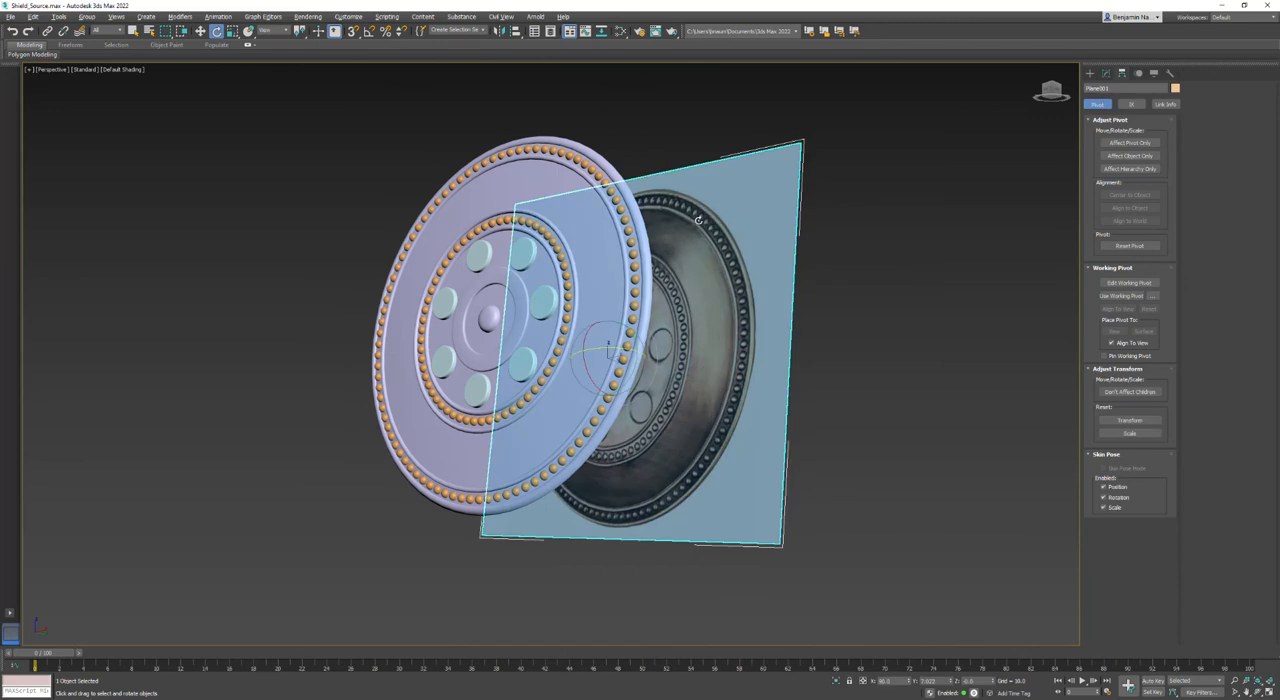
{"action": "left_click", "coordinate": [10, 17]}
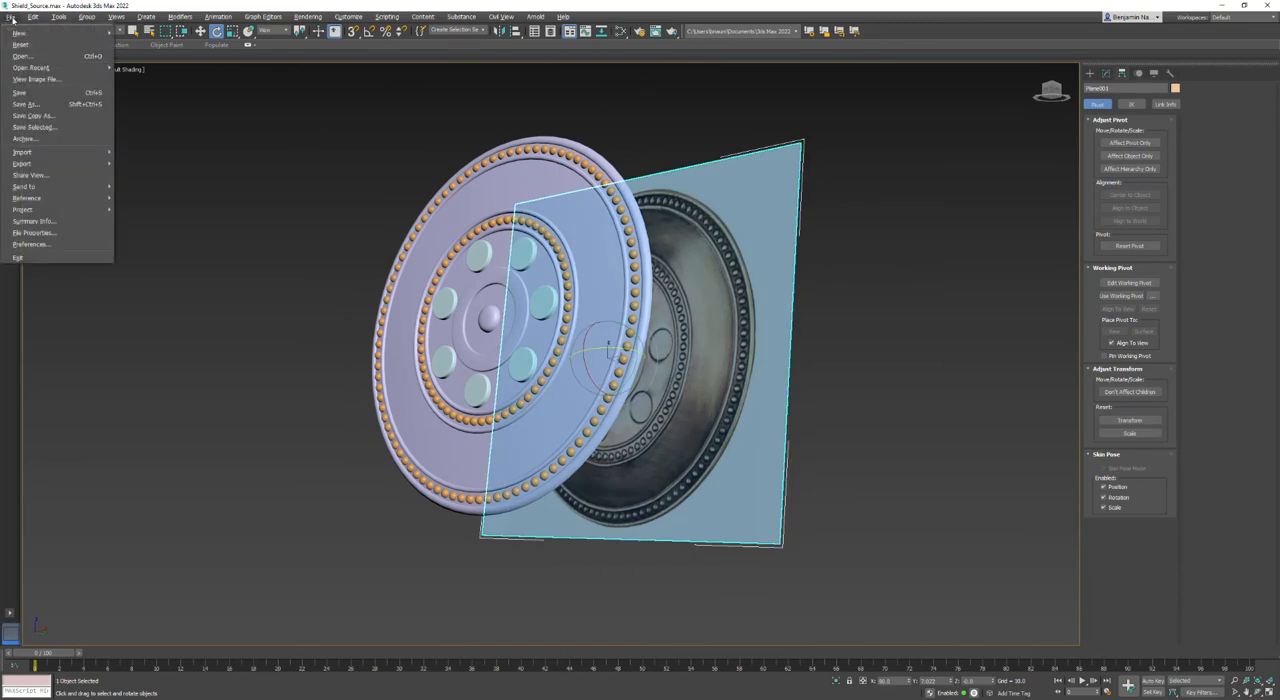
{"action": "left_click", "coordinate": [19, 93]}
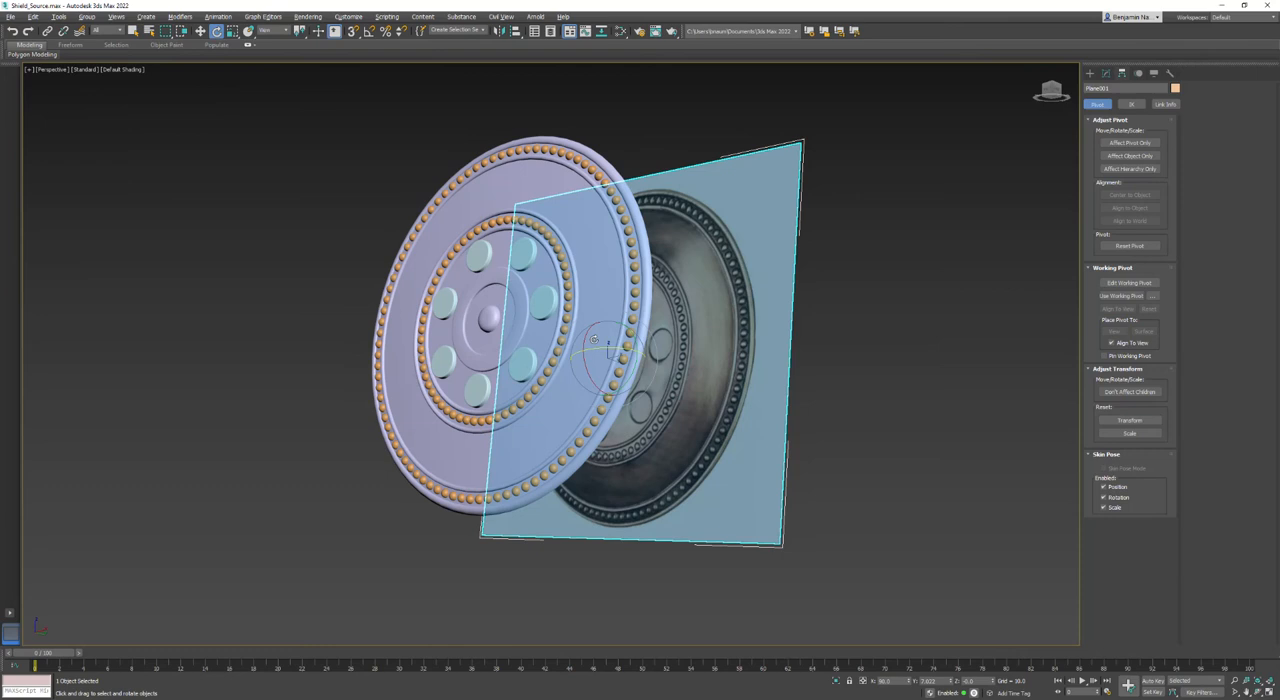
- Hide the reference image plane behind the shield
{"action": "middle_click_drag", "start_coordinate": [673, 306], "coordinate": [625, 363], "text": "alt"}
{"action": "scroll", "coordinate": [625, 363], "scroll_direction": "down", "scroll_amount": 3}
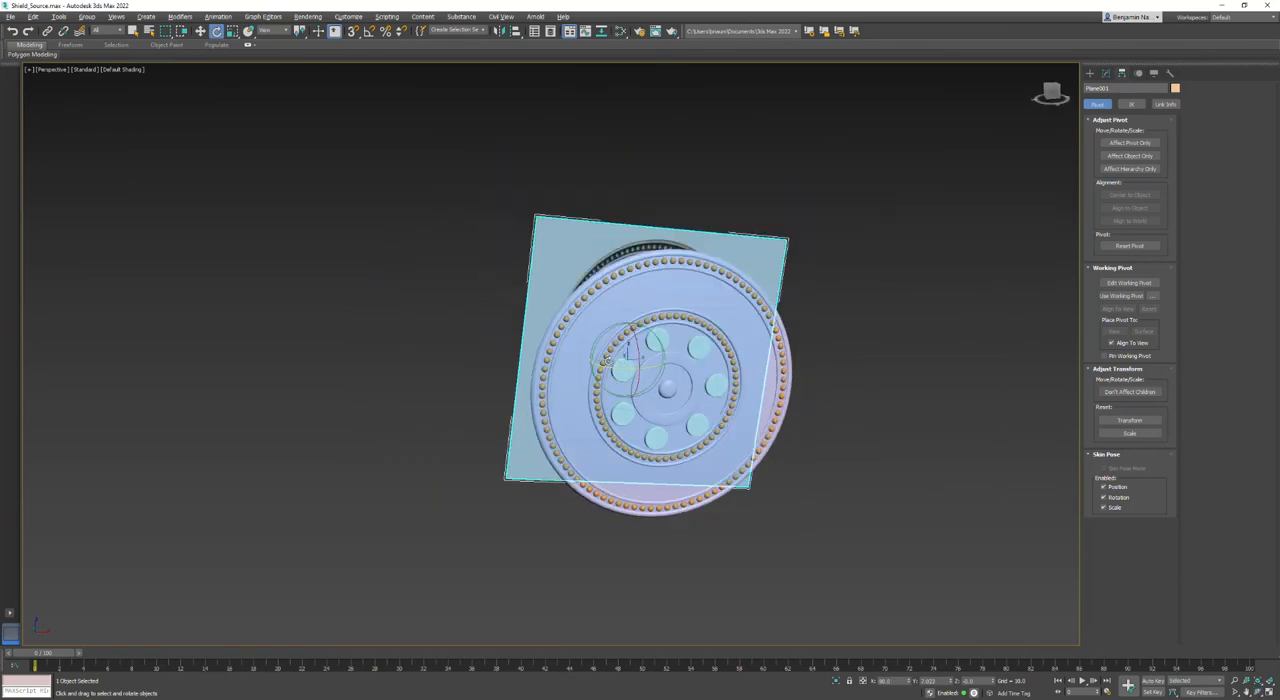
{"action": "right_click", "coordinate": [560, 229]}
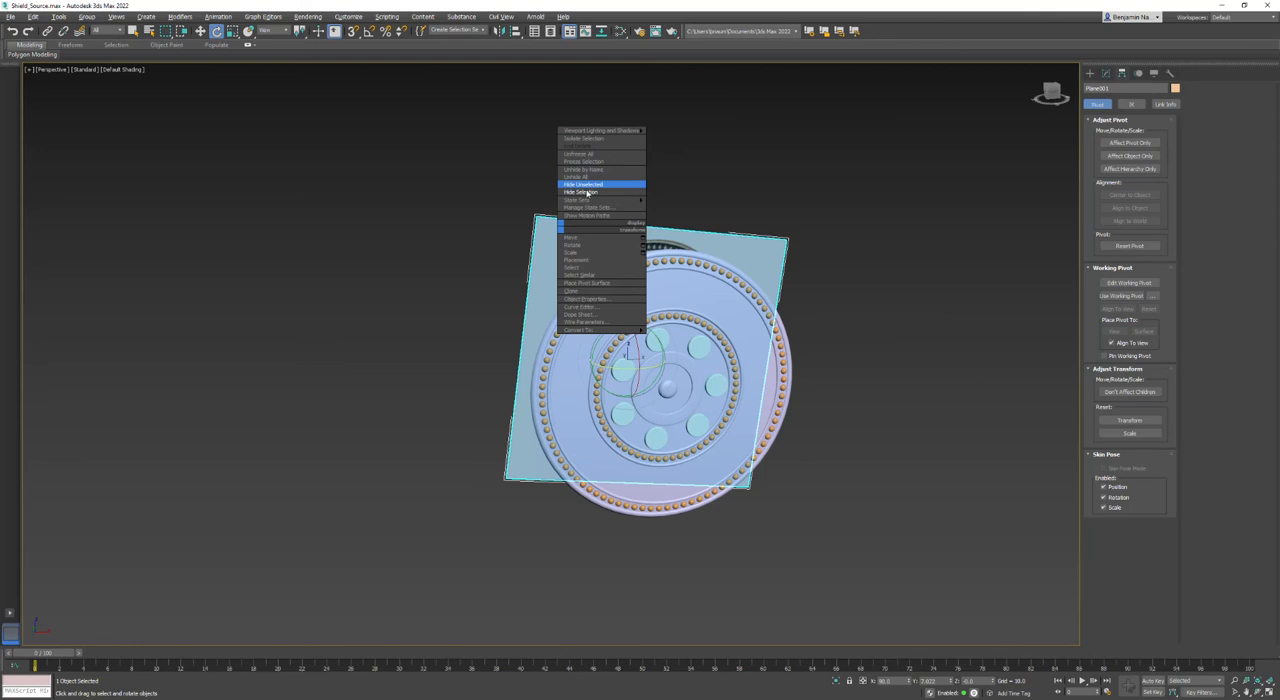
{"action": "left_click", "coordinate": [594, 185]}
- Store all the shield's parts as a named selection set called High Poly, recall the set to test it, and clear the selection
{"action": "left_click_drag", "start_coordinate": [422, 186], "coordinate": [495, 279]}
{"action": "left_click_drag", "start_coordinate": [890, 566], "coordinate": [890, 566]}
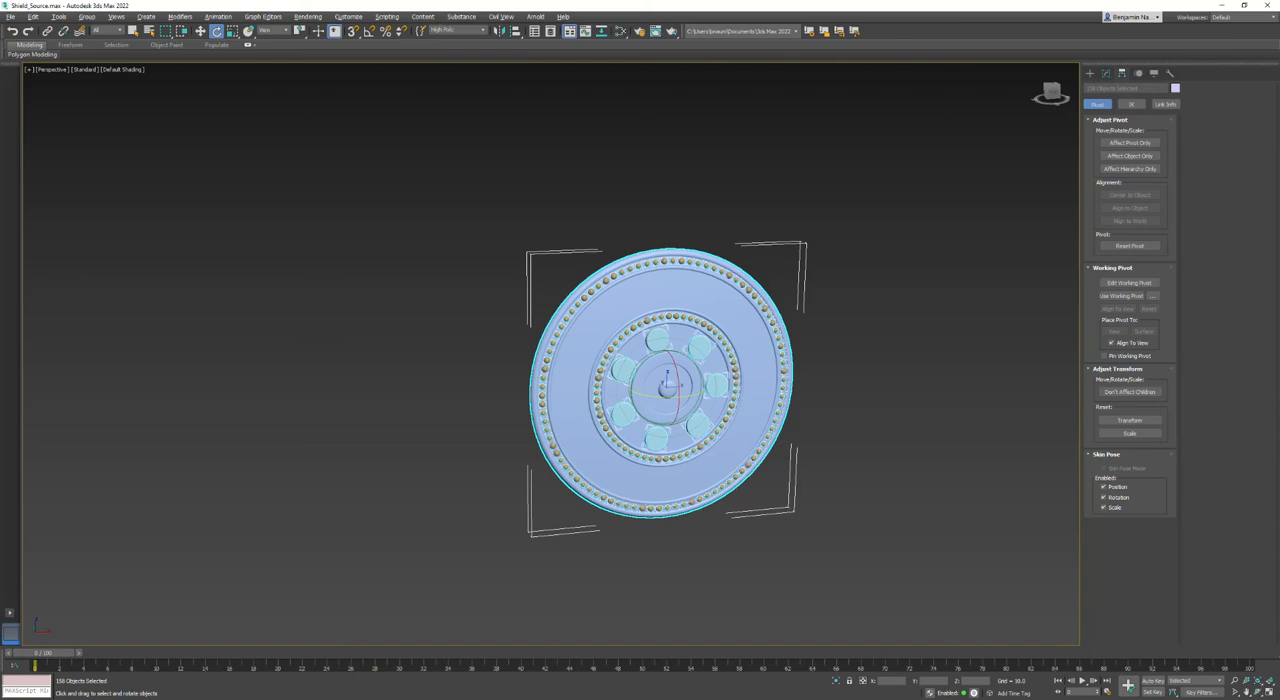
{"action": "left_click", "coordinate": [611, 171]}
{"action": "left_click", "coordinate": [483, 30]}
{"action": "left_click", "coordinate": [458, 40]}
{"action": "left_click", "coordinate": [886, 240]}
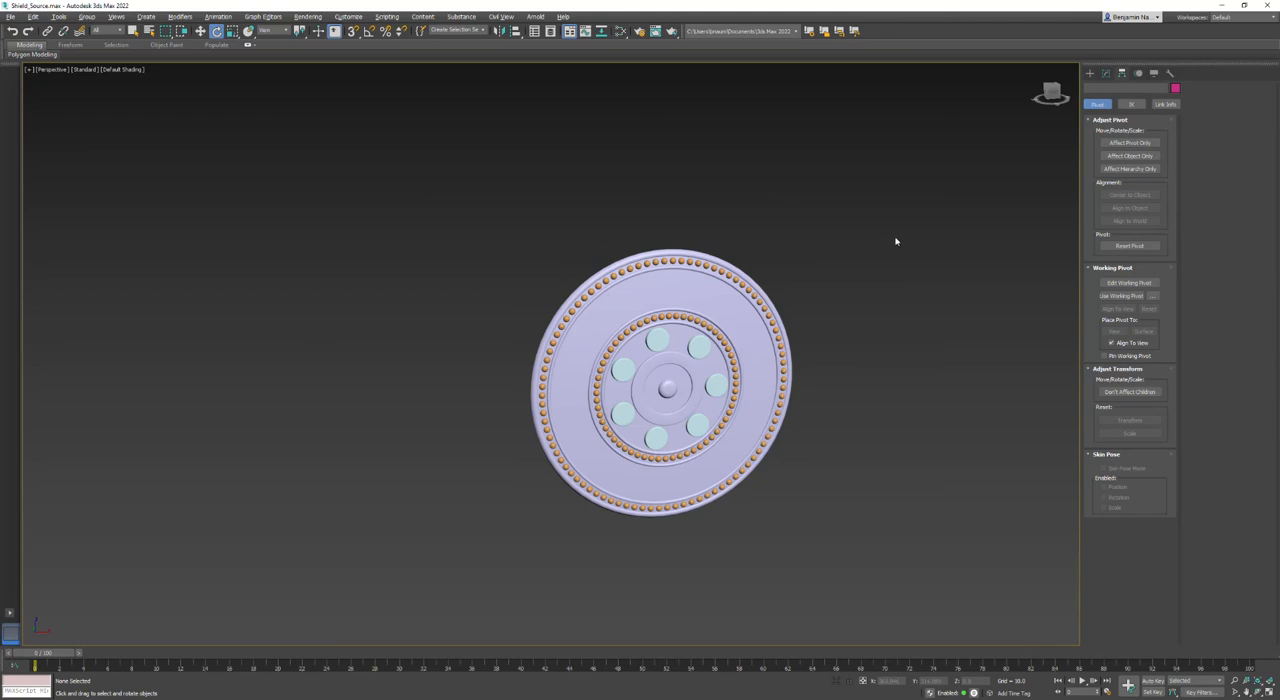
{"action": "right_click", "coordinate": [896, 240]}
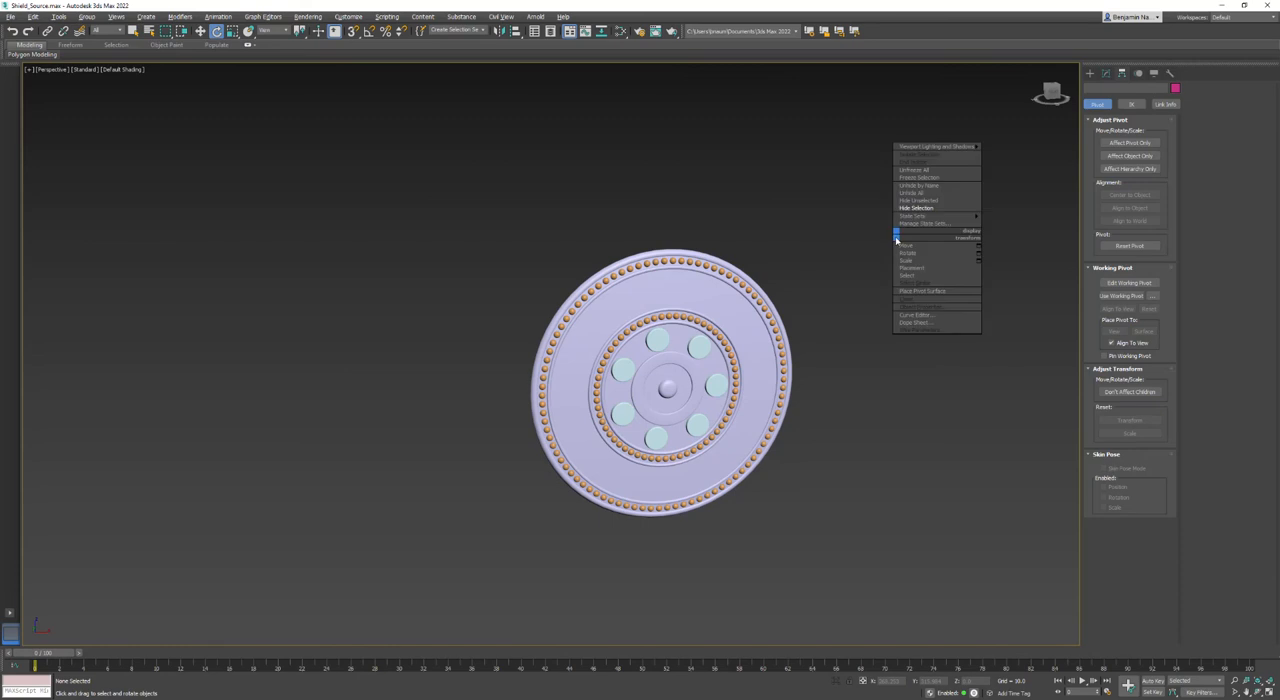
{"action": "left_click", "coordinate": [837, 241]}
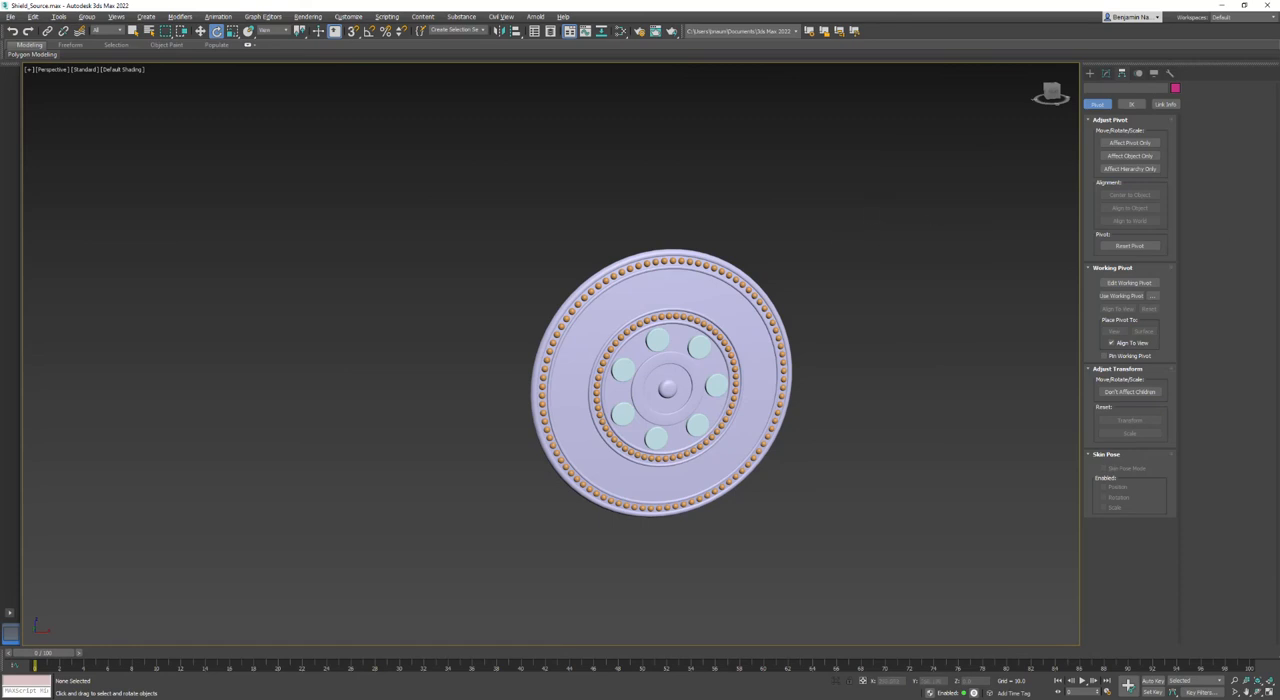